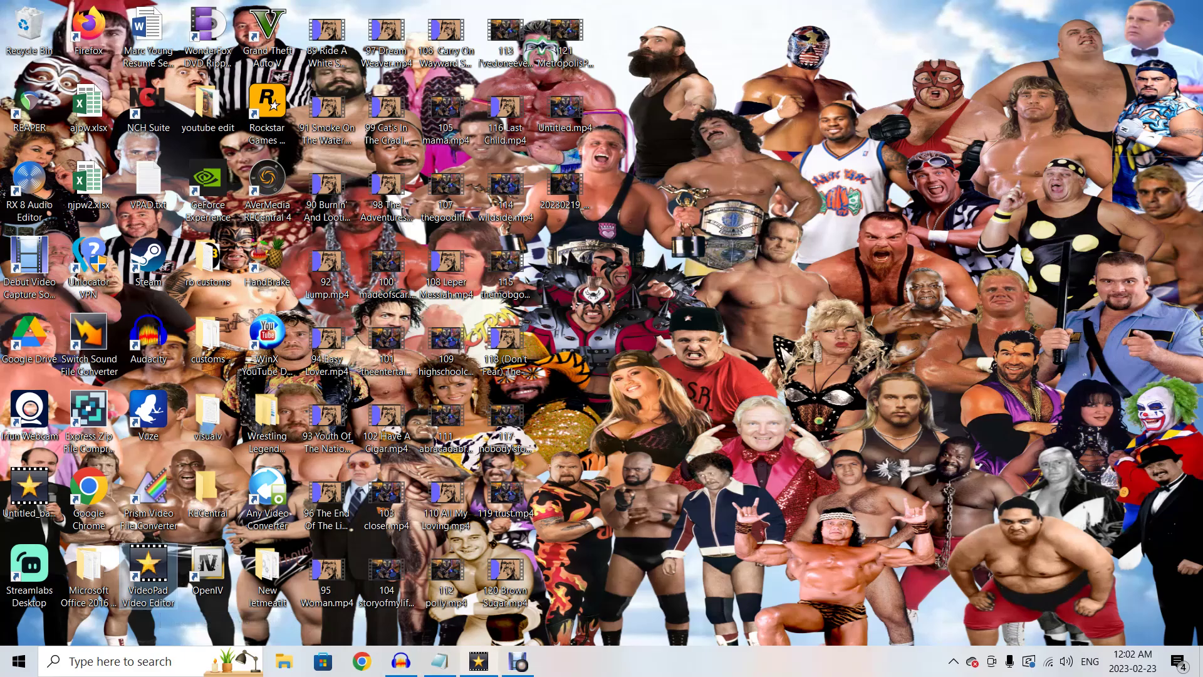
# Switch to VideoPad, import 20230219_215952.mp4 from the Desktop and place it at the start of the timeline
pyautogui.click(478, 661)
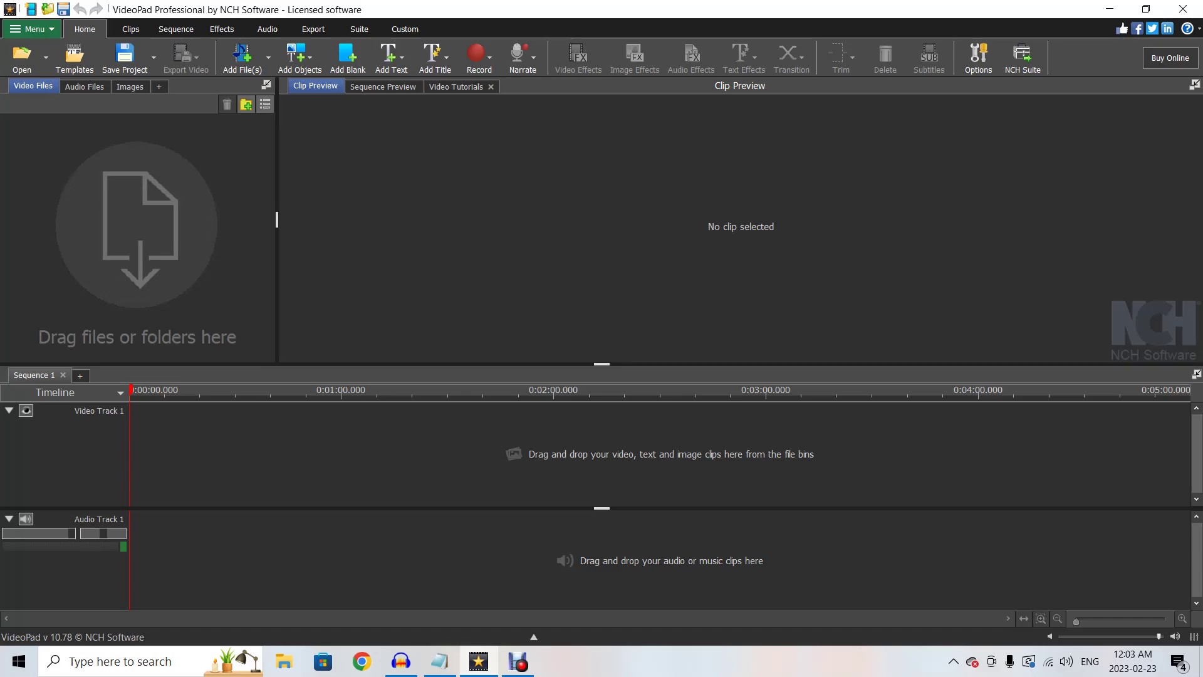
pyautogui.click(241, 55)
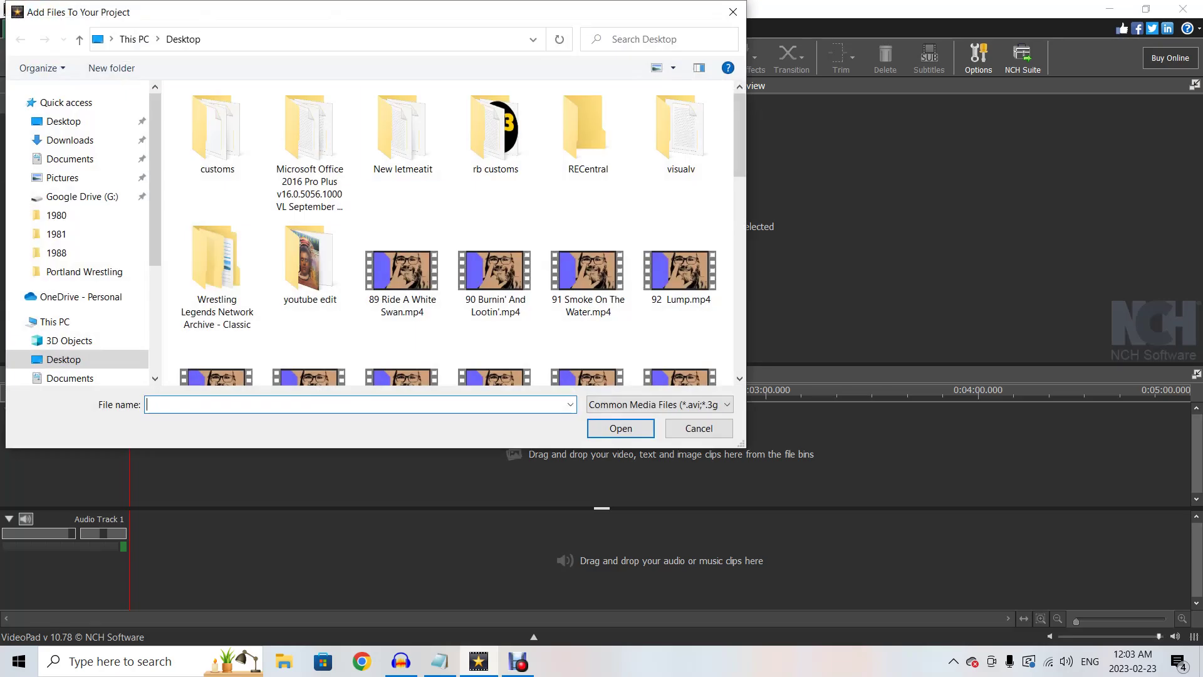
pyautogui.scroll(-5, 588, 326)
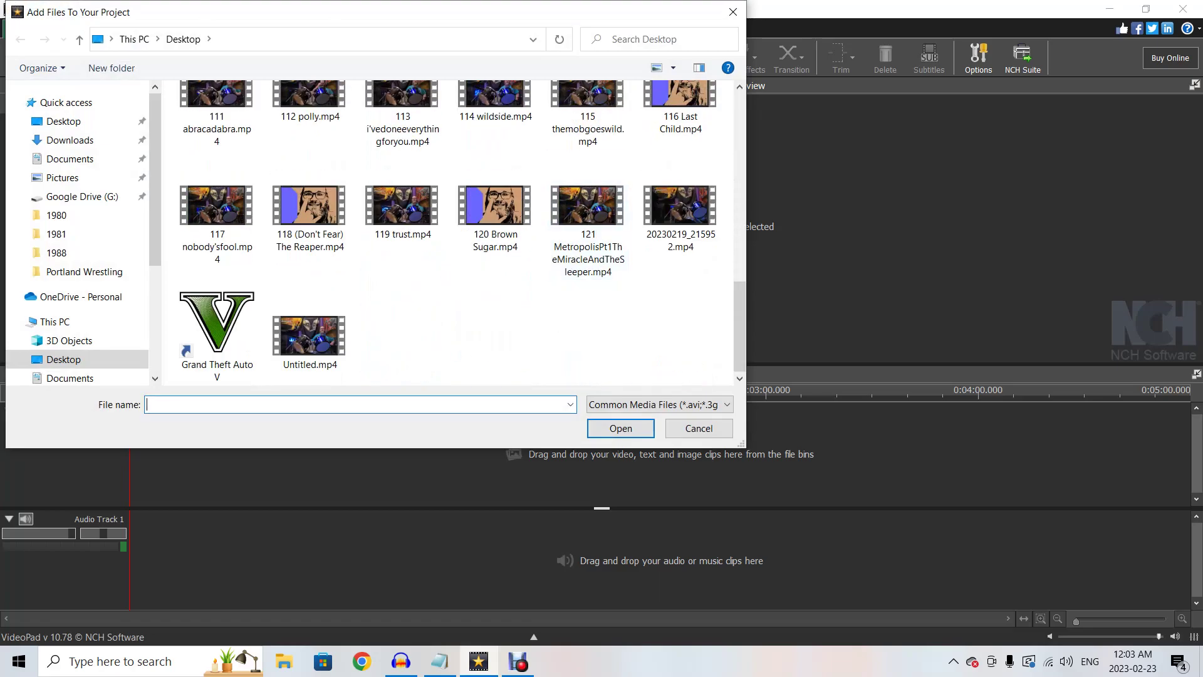
pyautogui.click(680, 207)
pyautogui.click(620, 428)
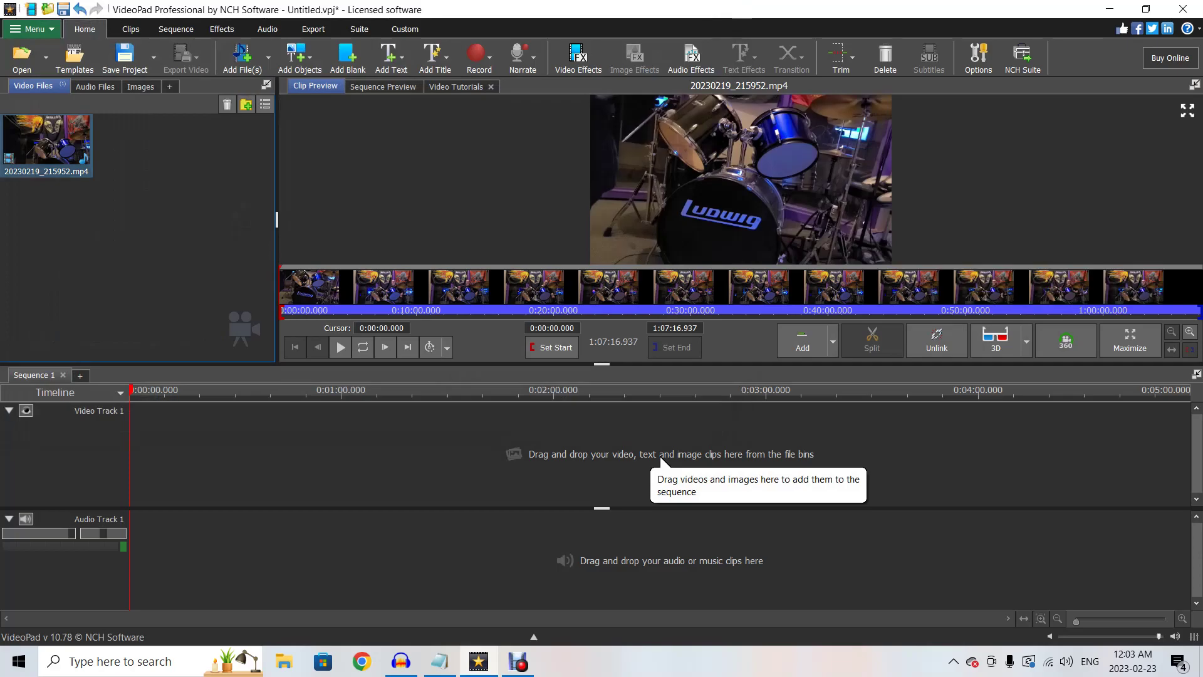
pyautogui.moveTo(47, 139); pyautogui.dragTo(502, 467)
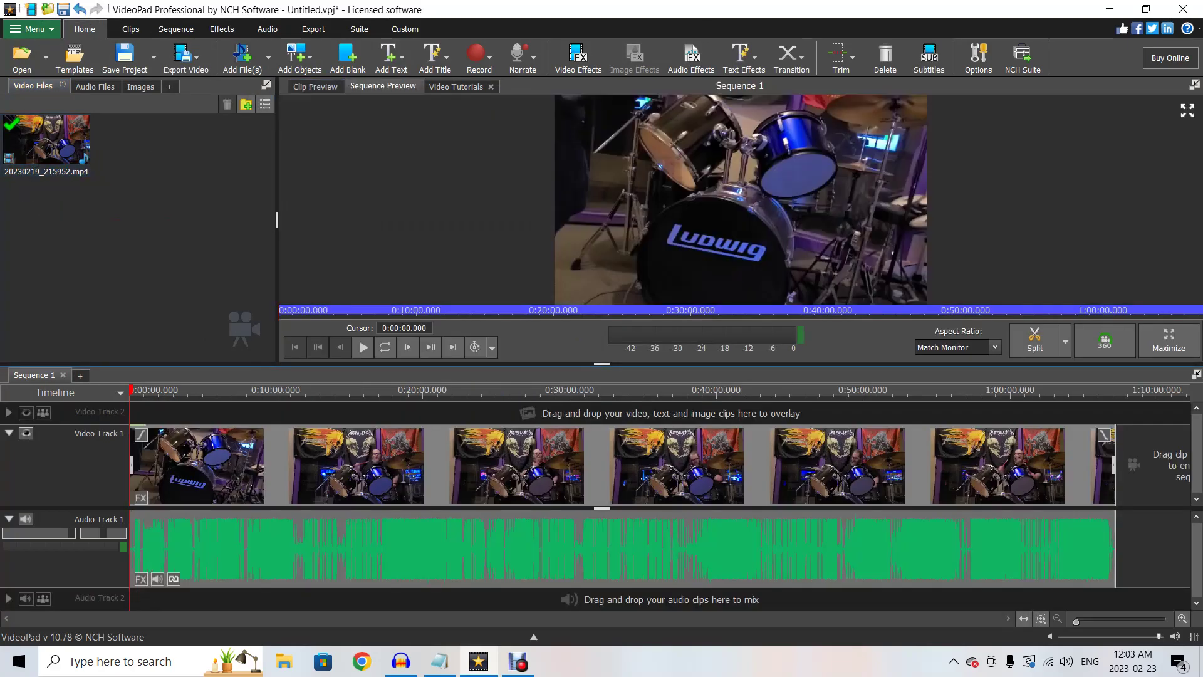
# Play the recording and sample it at several points through its first five minutes, comparing picture and sound with the waveform
pyautogui.scroll(4, 533, 464)
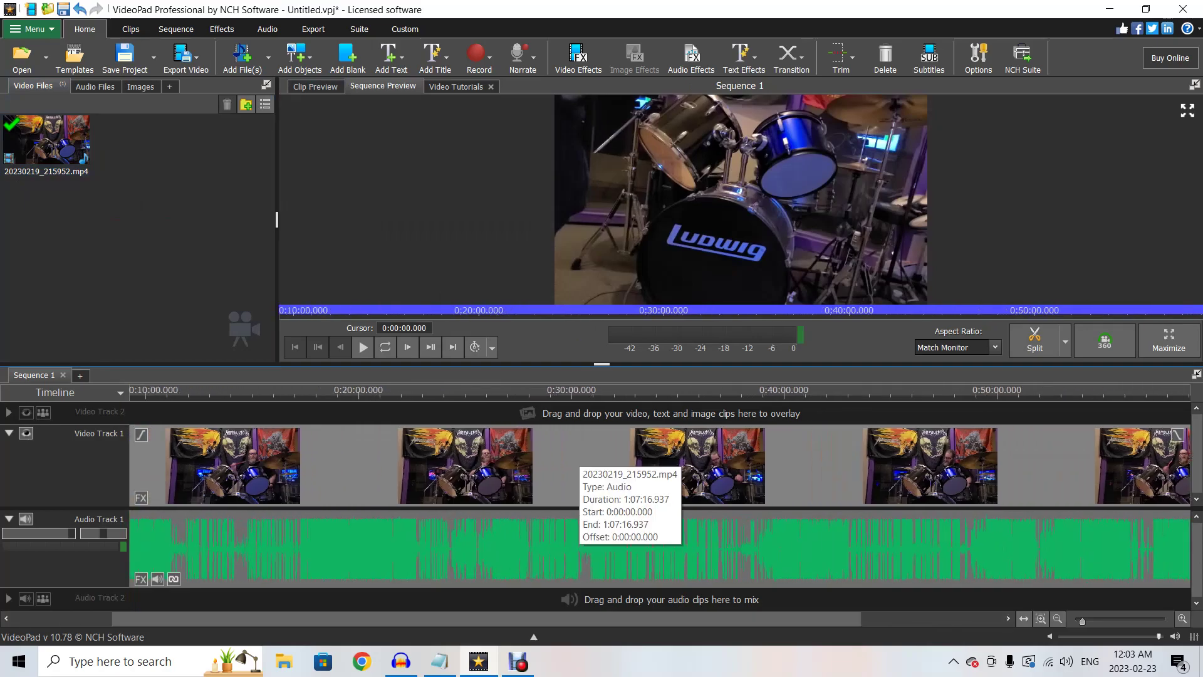
pyautogui.scroll(3, 602, 467)
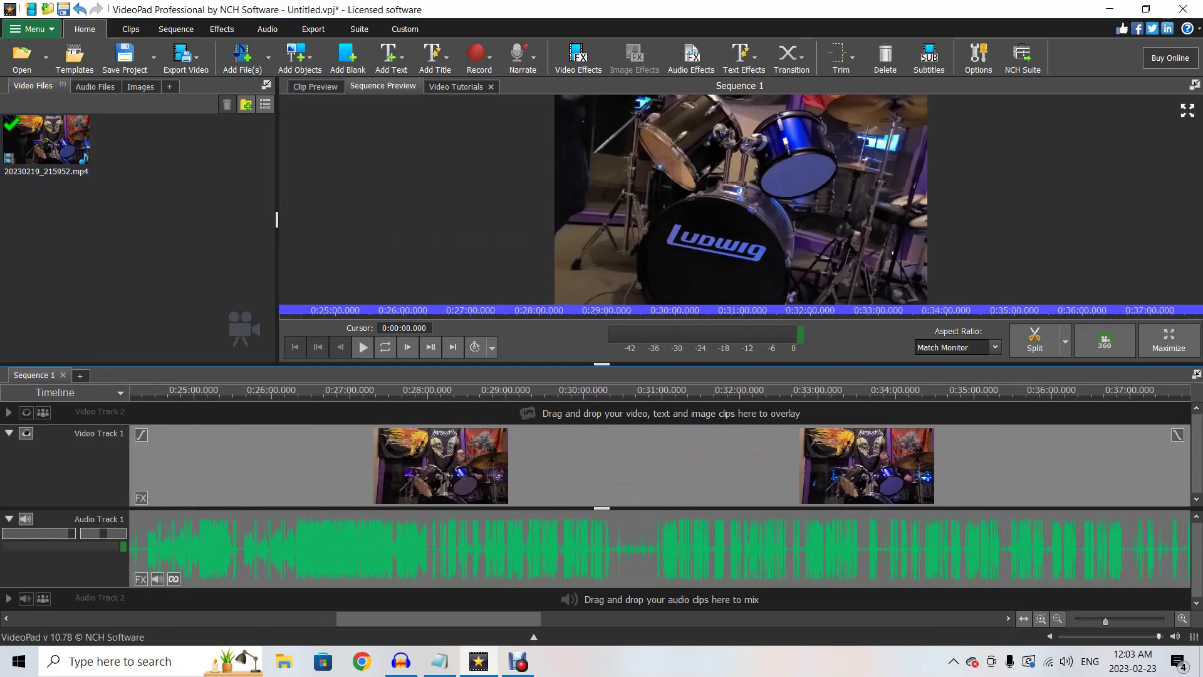
pyautogui.moveTo(247, 620); pyautogui.dragTo(71, 619)
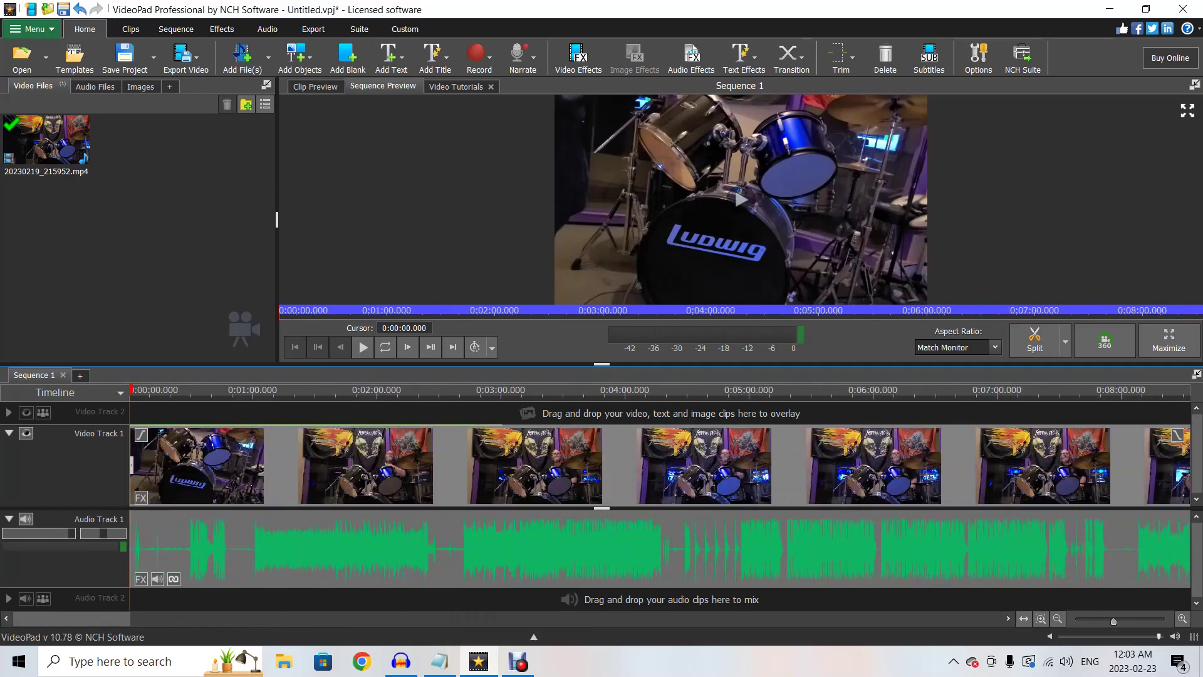
pyautogui.click(363, 348)
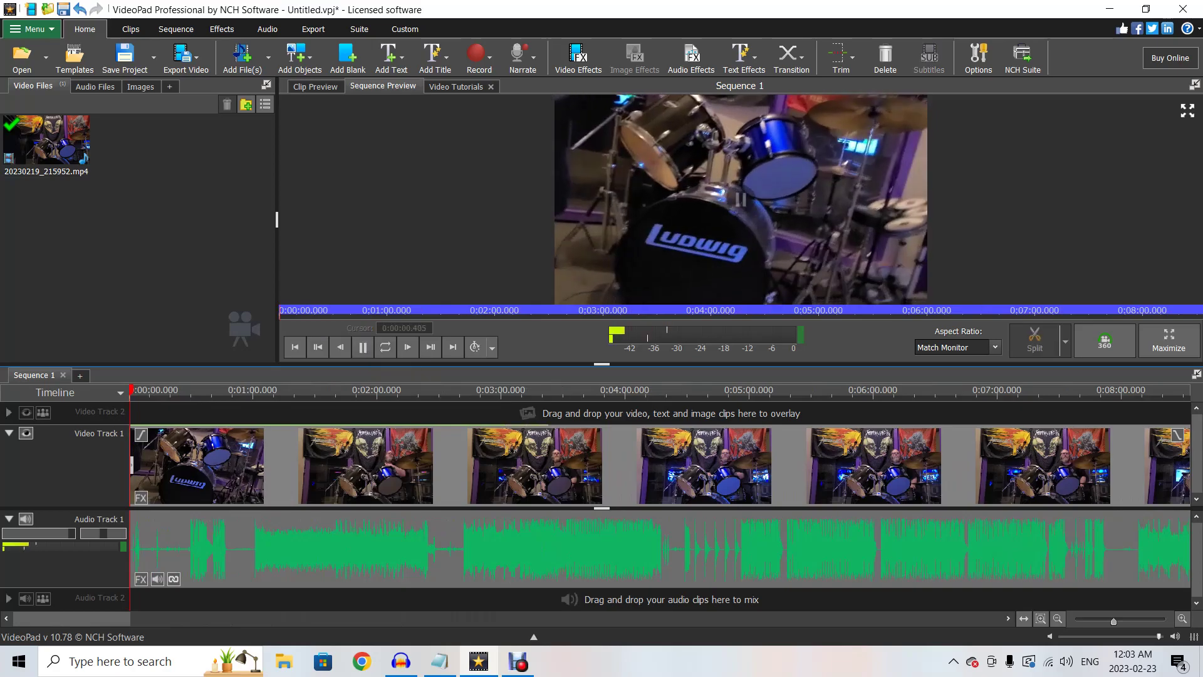
pyautogui.click(202, 391)
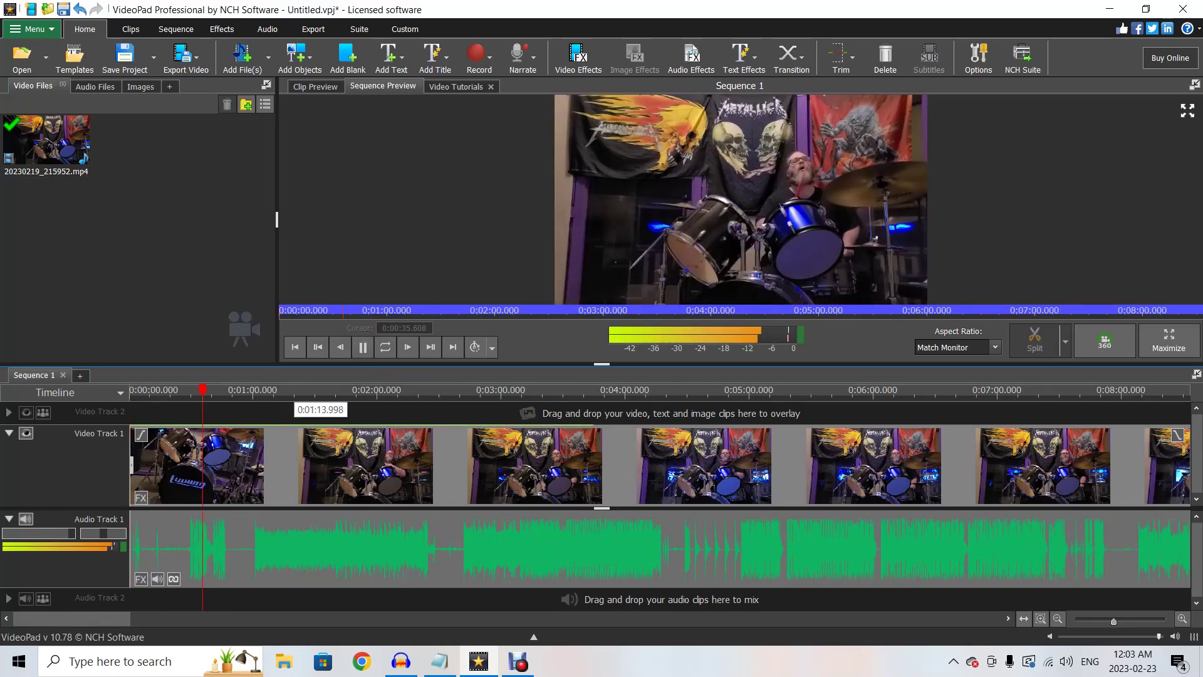
pyautogui.click(313, 392)
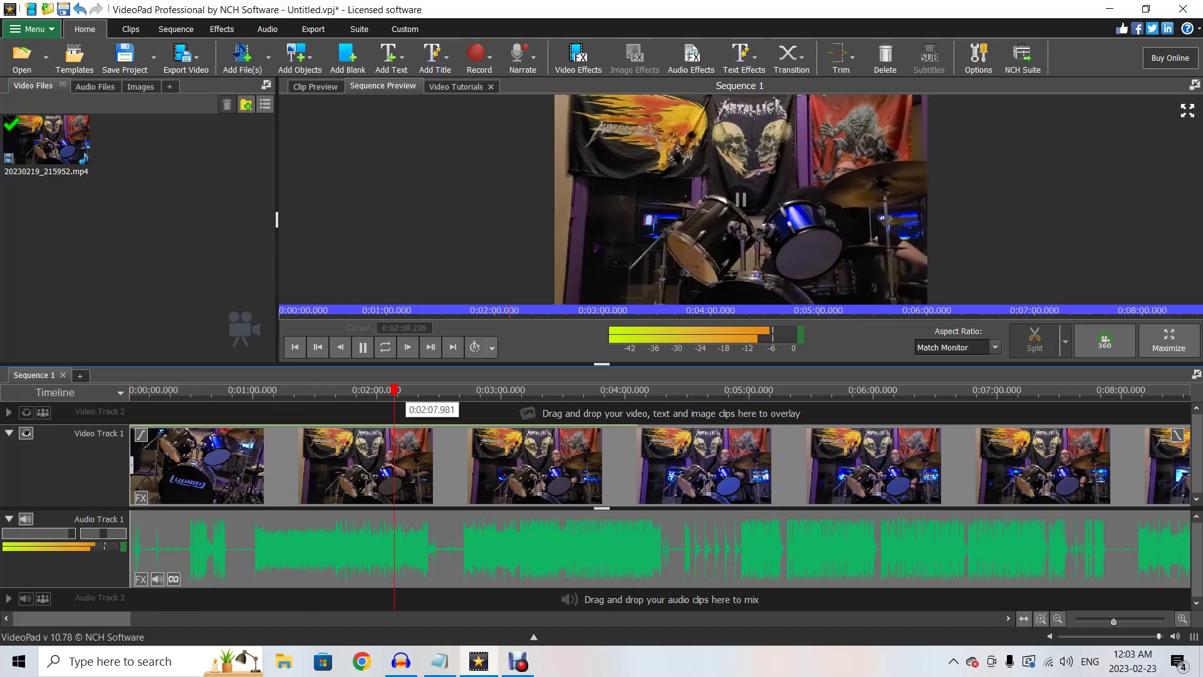
pyautogui.click(446, 392)
pyautogui.click(477, 392)
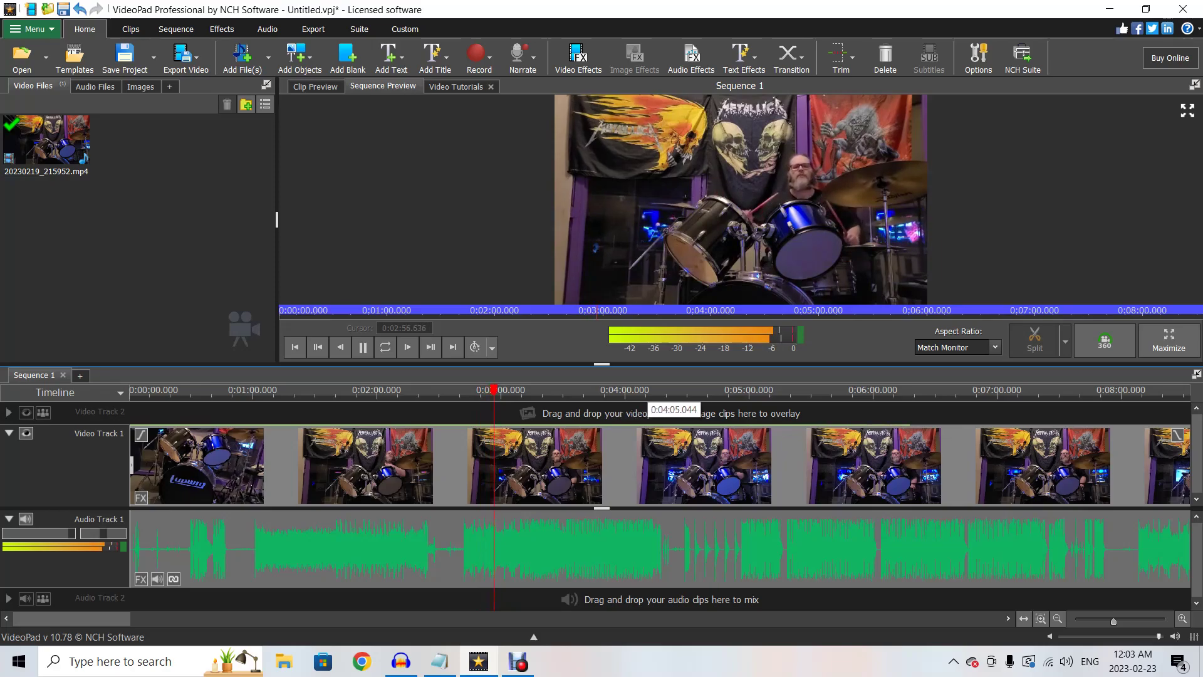
pyautogui.click(636, 404)
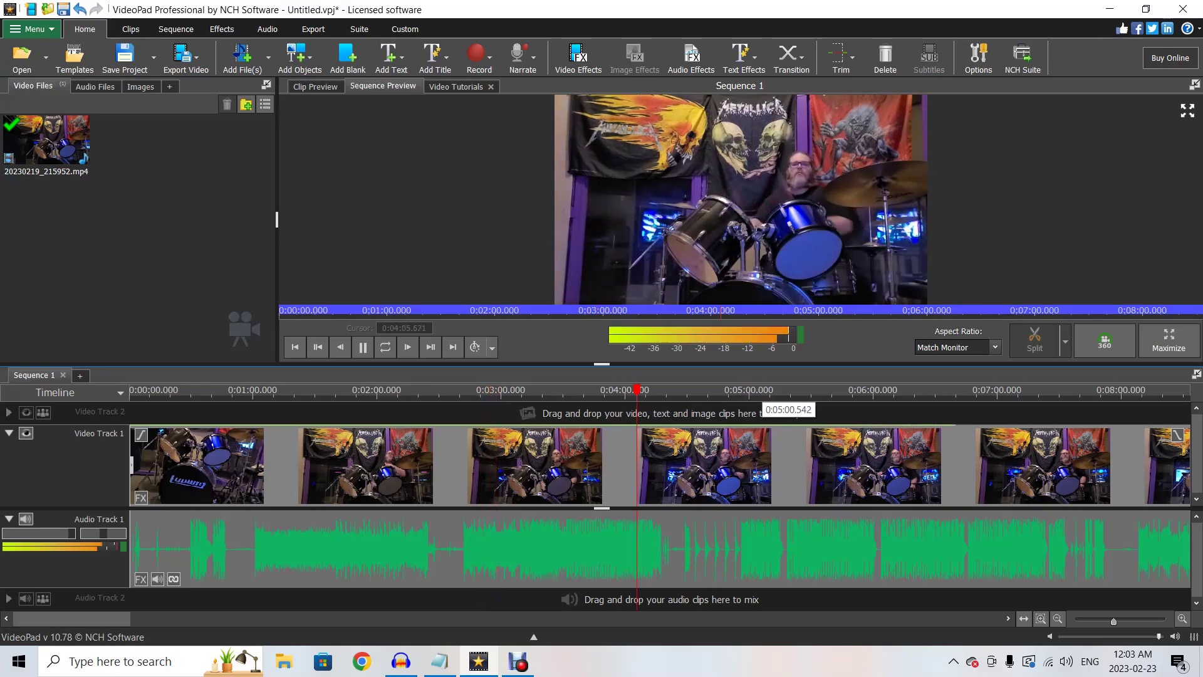
pyautogui.click(719, 404)
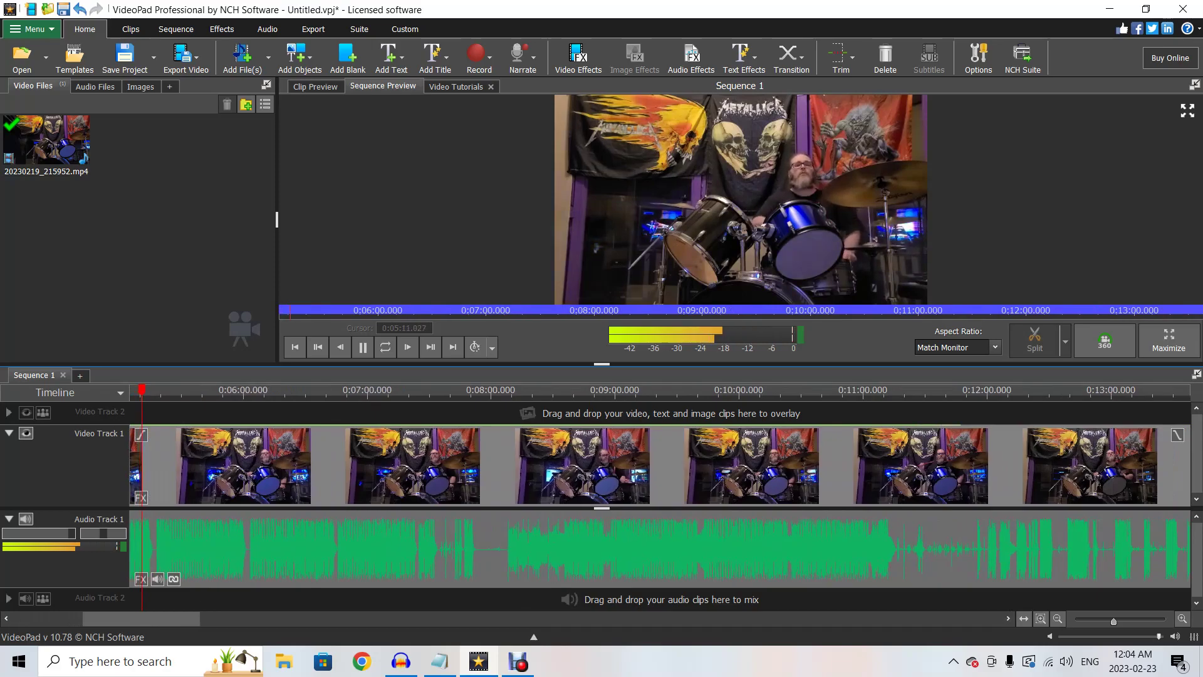
pyautogui.click(363, 347)
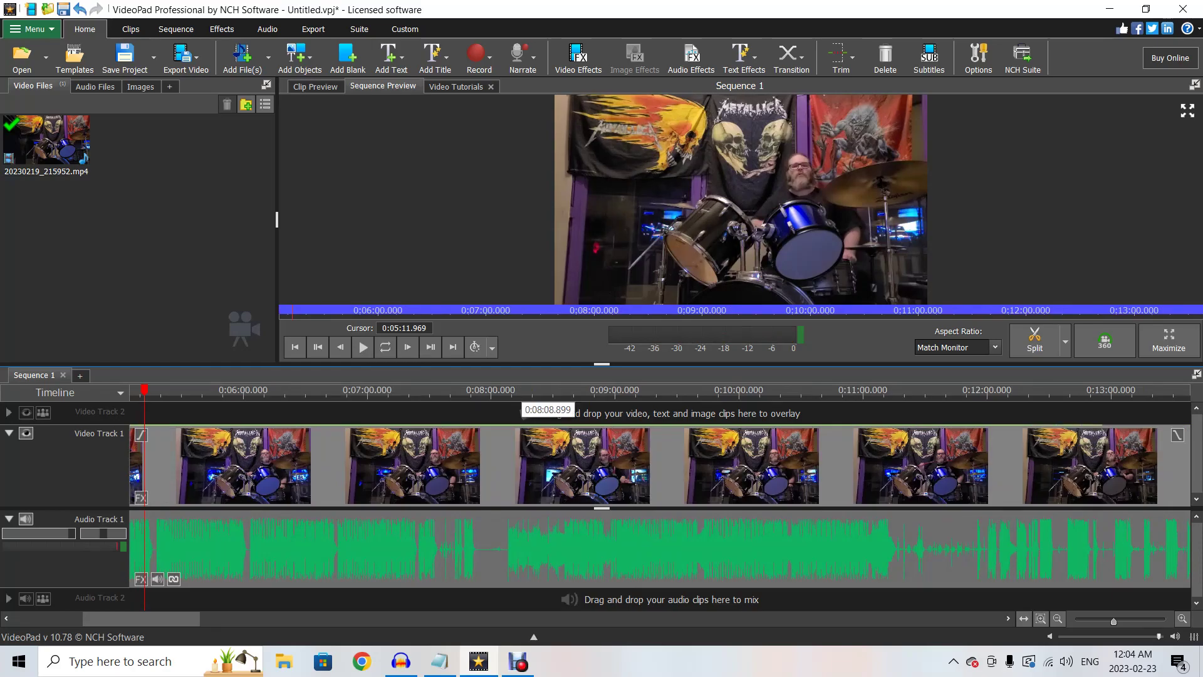
# Play the passage beginning shortly after the eight-minute mark to check where the song starts
pyautogui.click(511, 401)
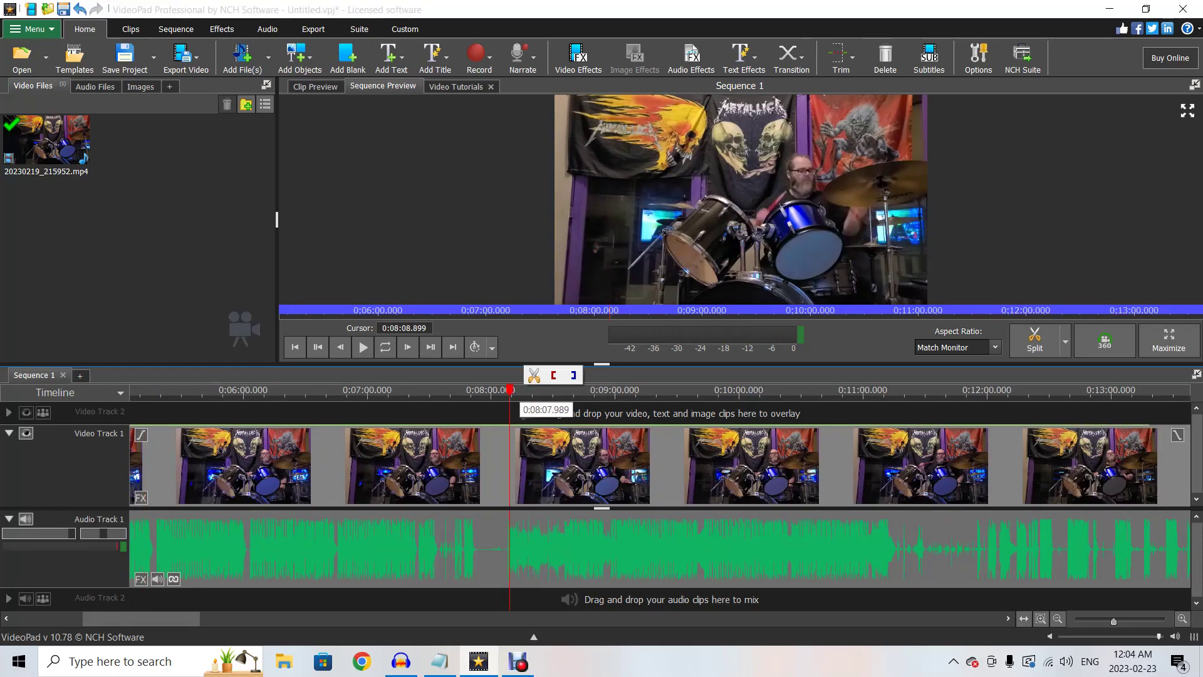
pyautogui.click(505, 391)
pyautogui.click(363, 347)
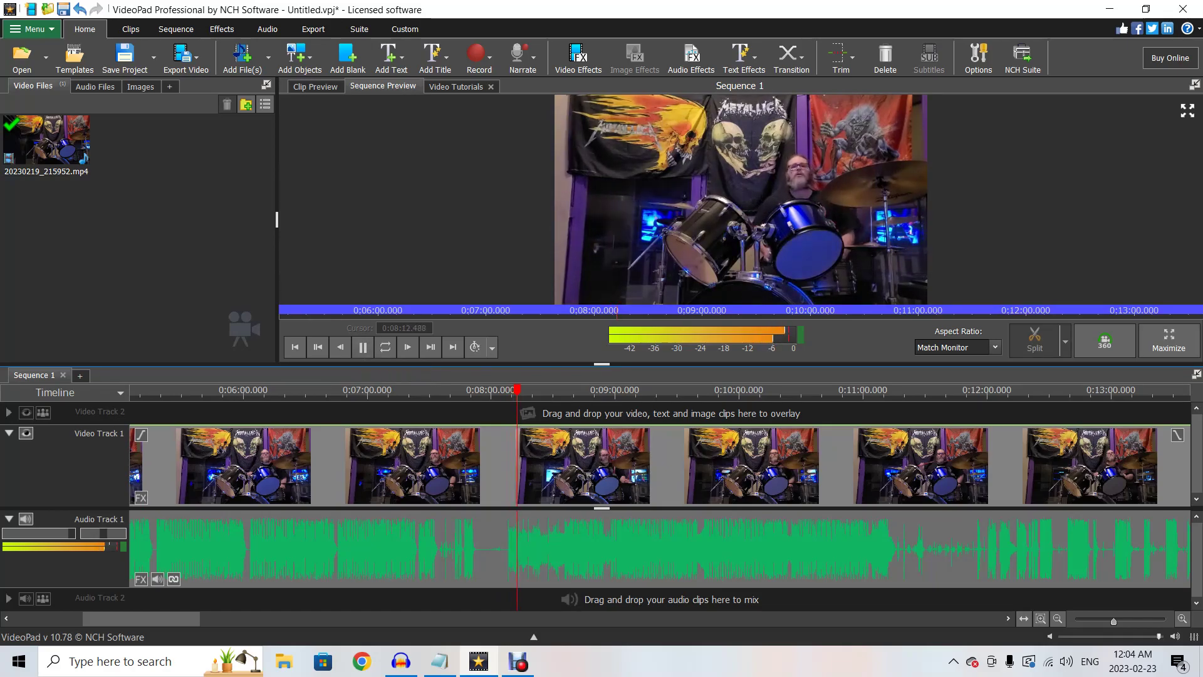
pyautogui.click(551, 411)
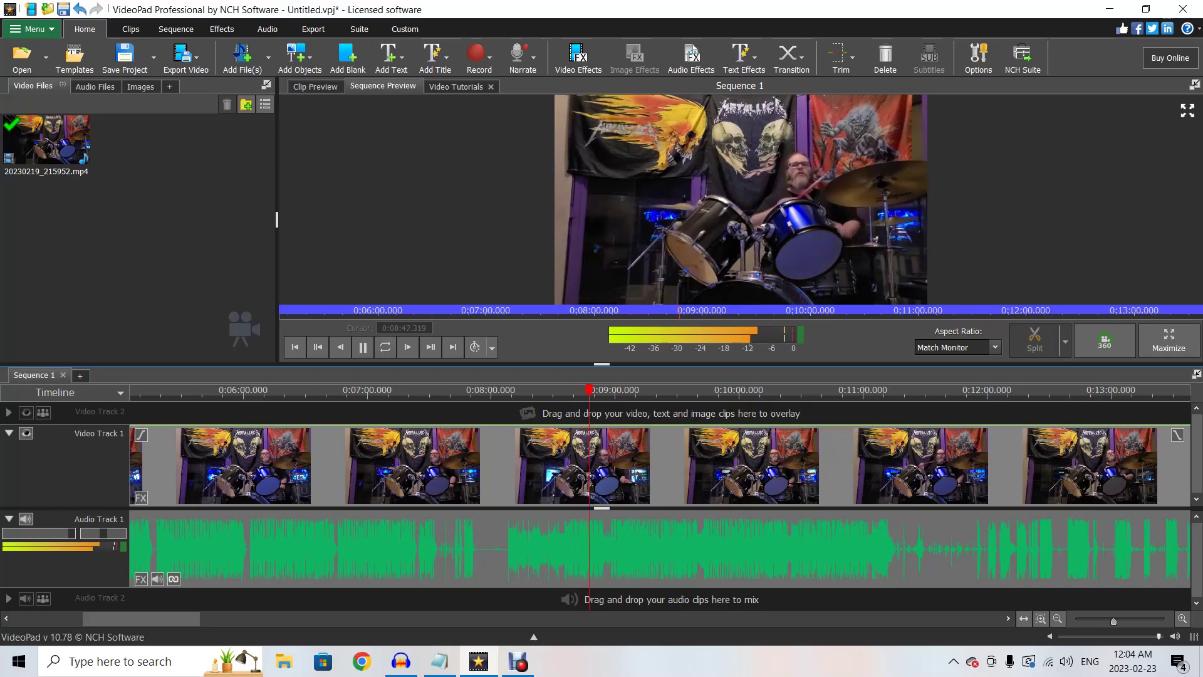
pyautogui.click(363, 346)
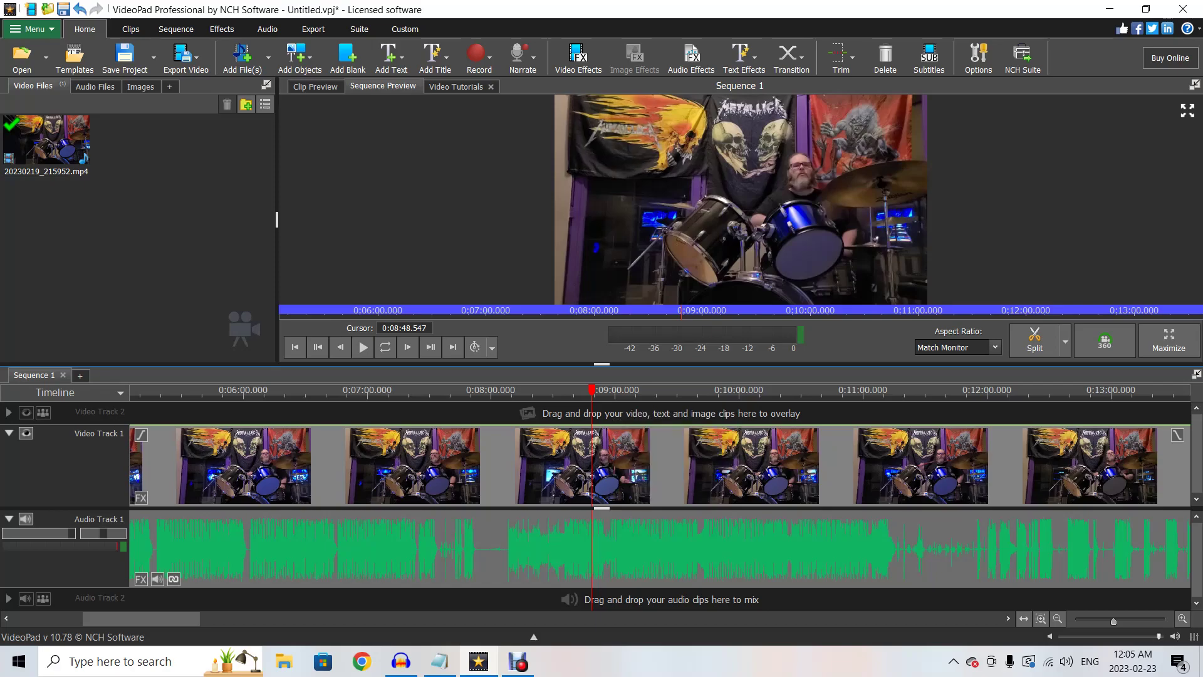
# Locate the song's start by playback and split the selected clip at 0:08:07.248
pyautogui.click(505, 406)
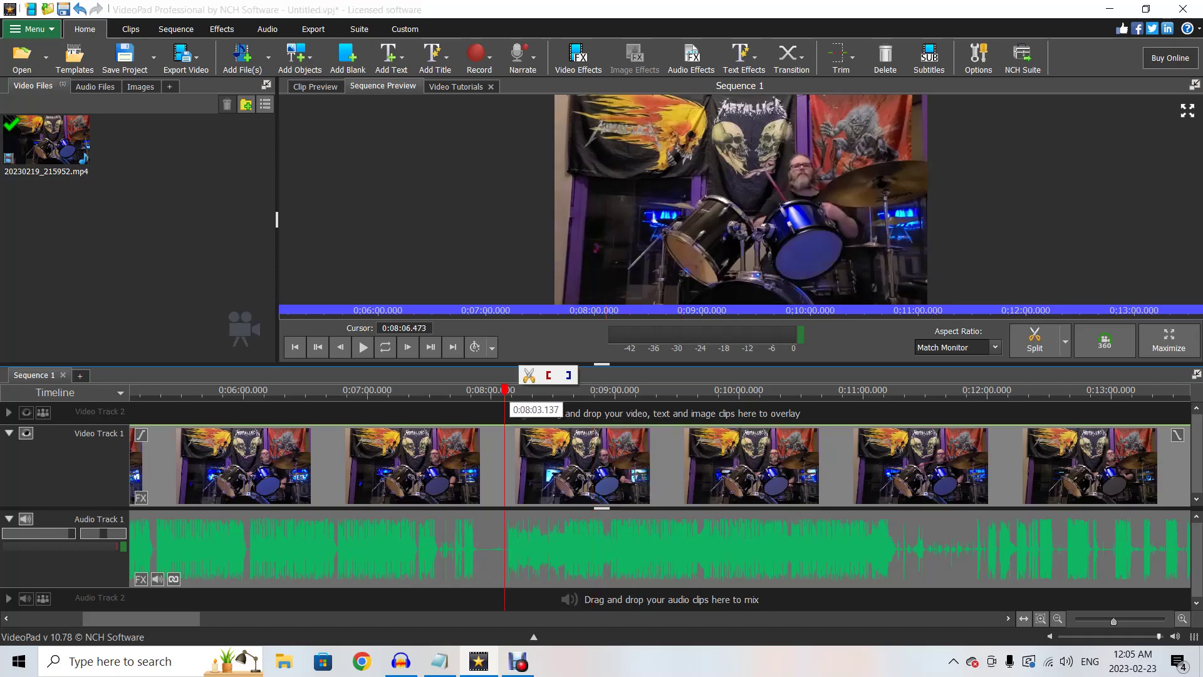
pyautogui.click(496, 406)
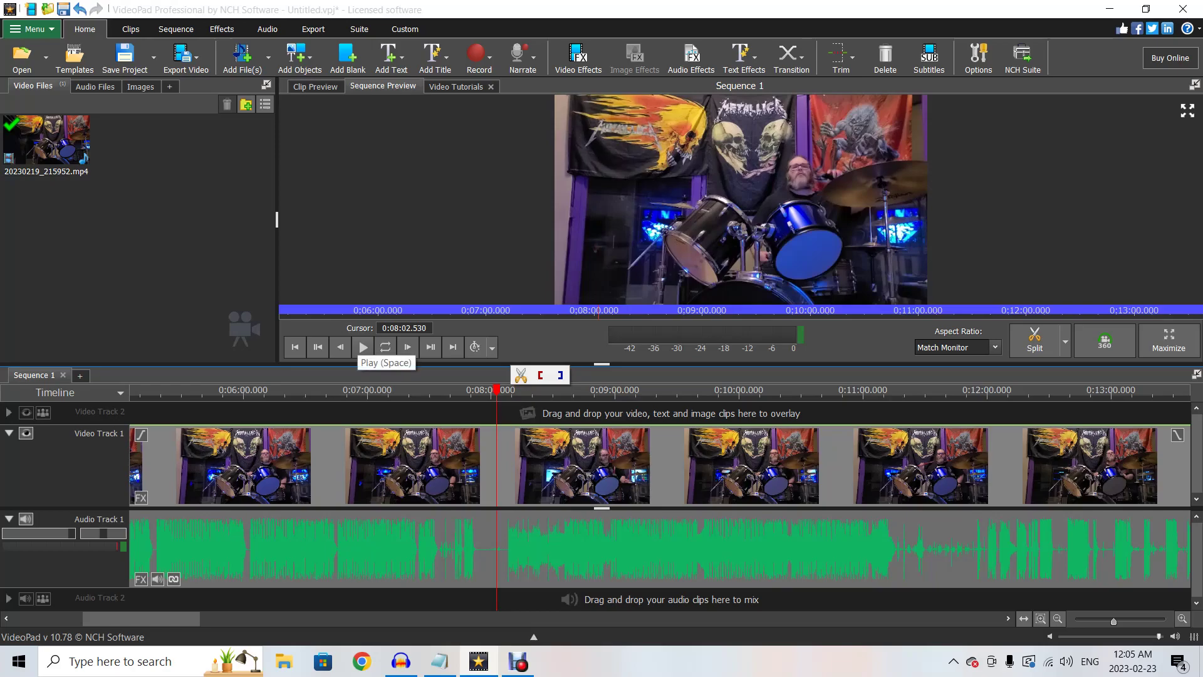
pyautogui.click(363, 346)
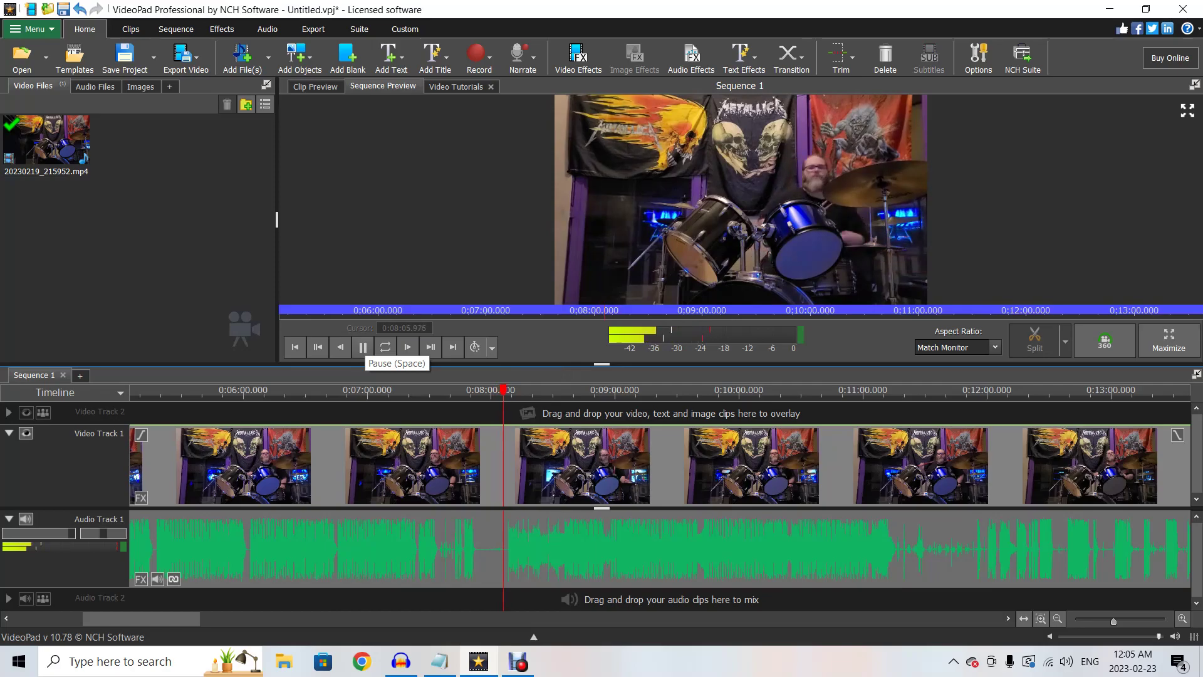
pyautogui.click(363, 347)
pyautogui.scroll(2, 712, 467)
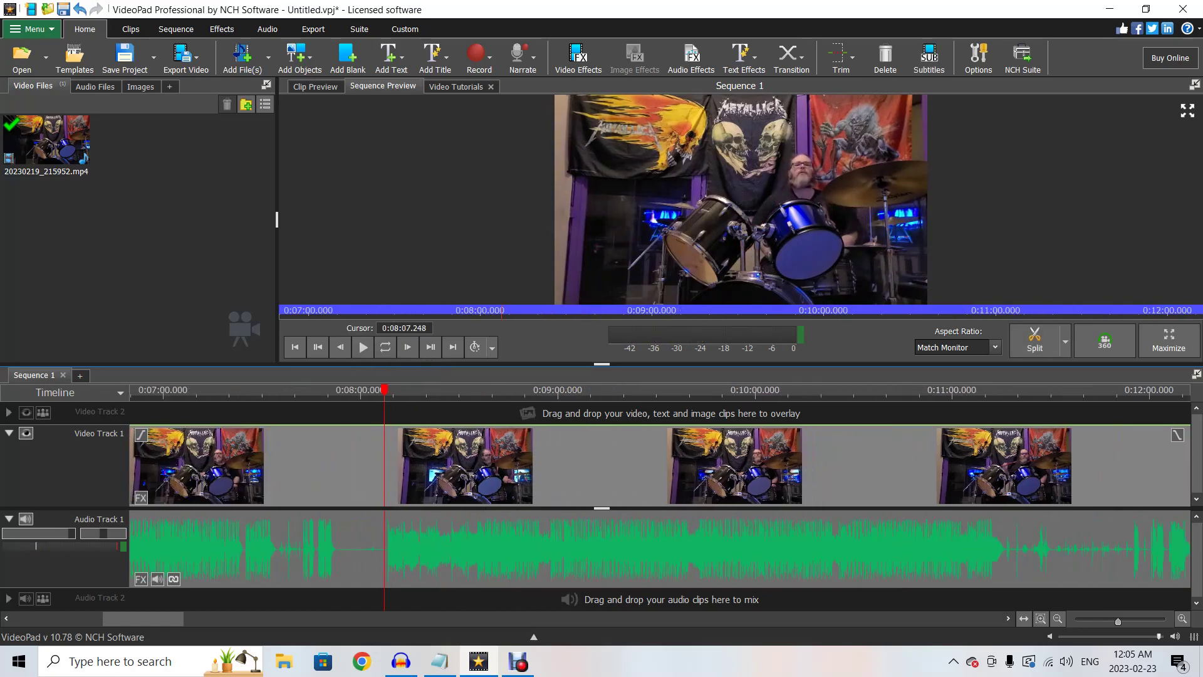
pyautogui.scroll(4, 659, 467)
pyautogui.moveTo(141, 619); pyautogui.dragTo(130, 619)
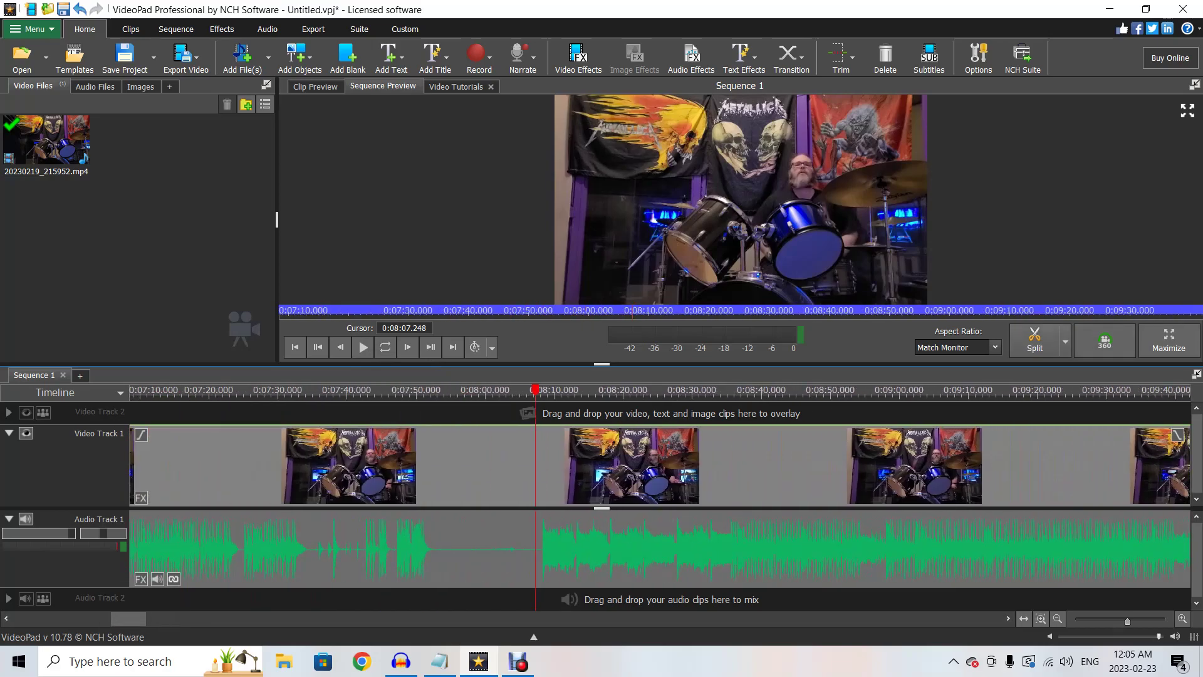
pyautogui.click(1066, 342)
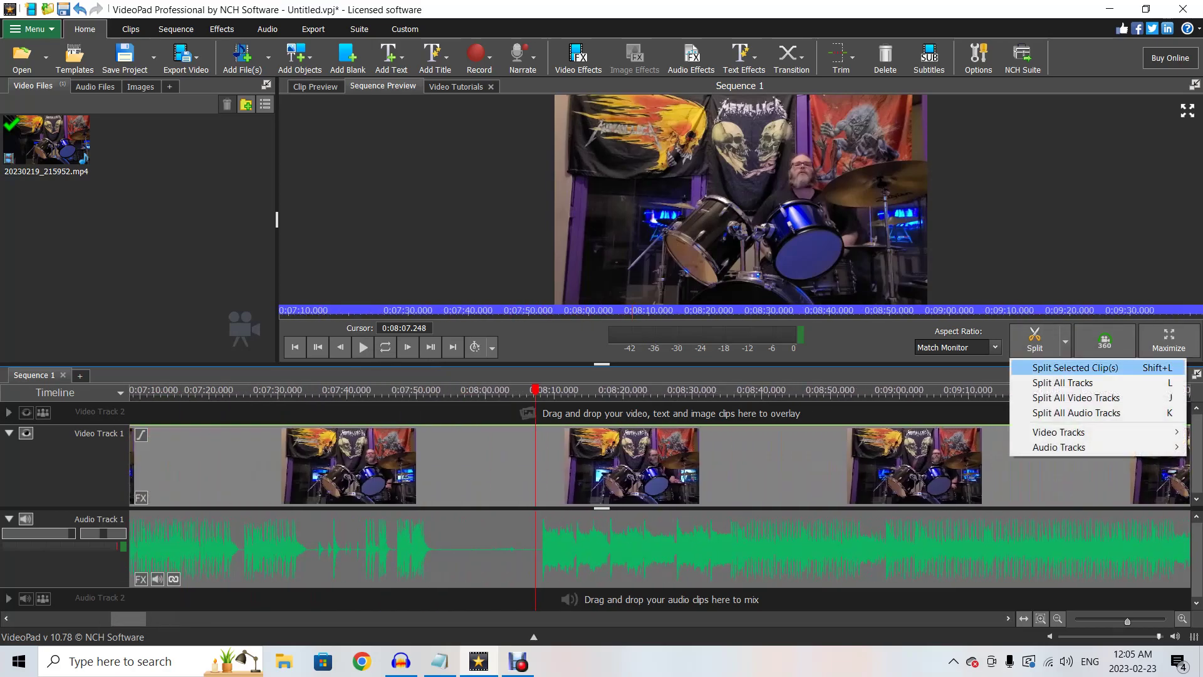
pyautogui.click(1075, 368)
# Delete the footage before the split and close the resulting gap in the track
pyautogui.rightClick(413, 540)
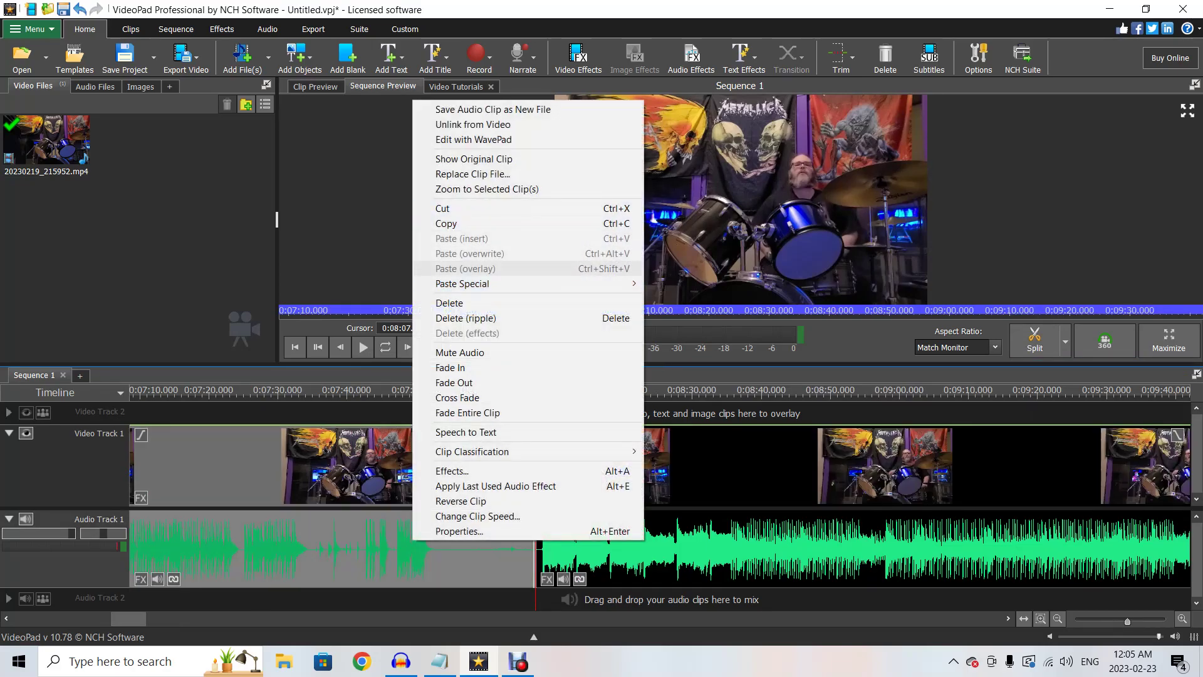
pyautogui.click(451, 303)
pyautogui.rightClick(370, 562)
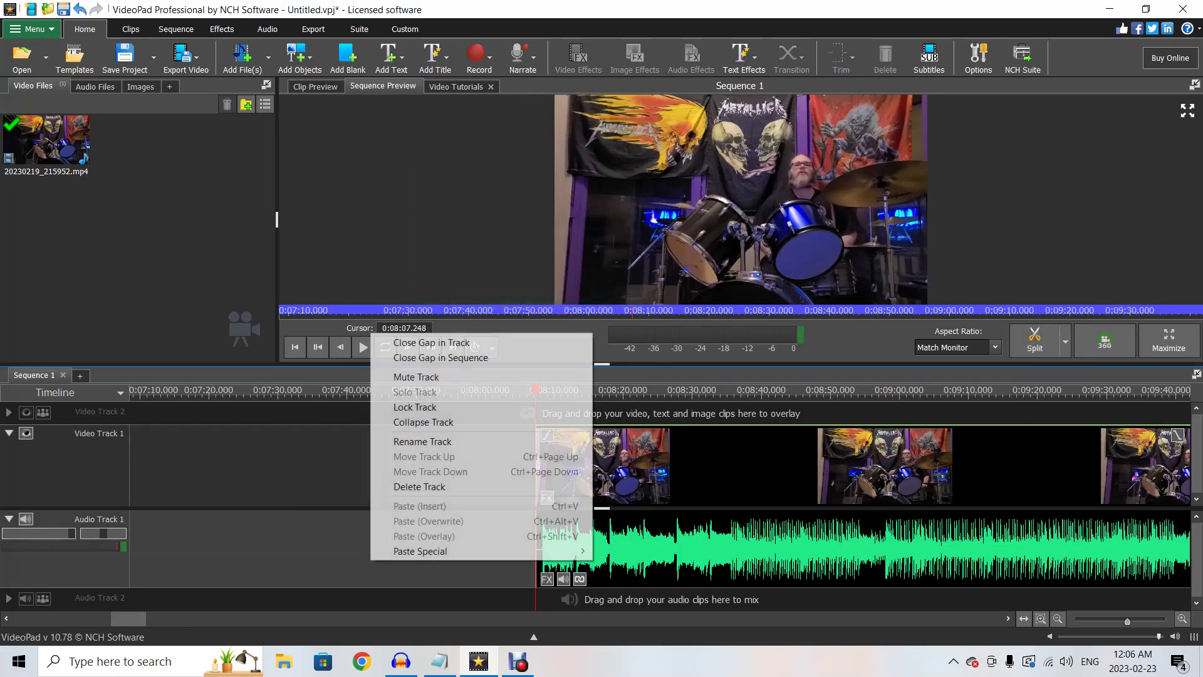
pyautogui.click(432, 343)
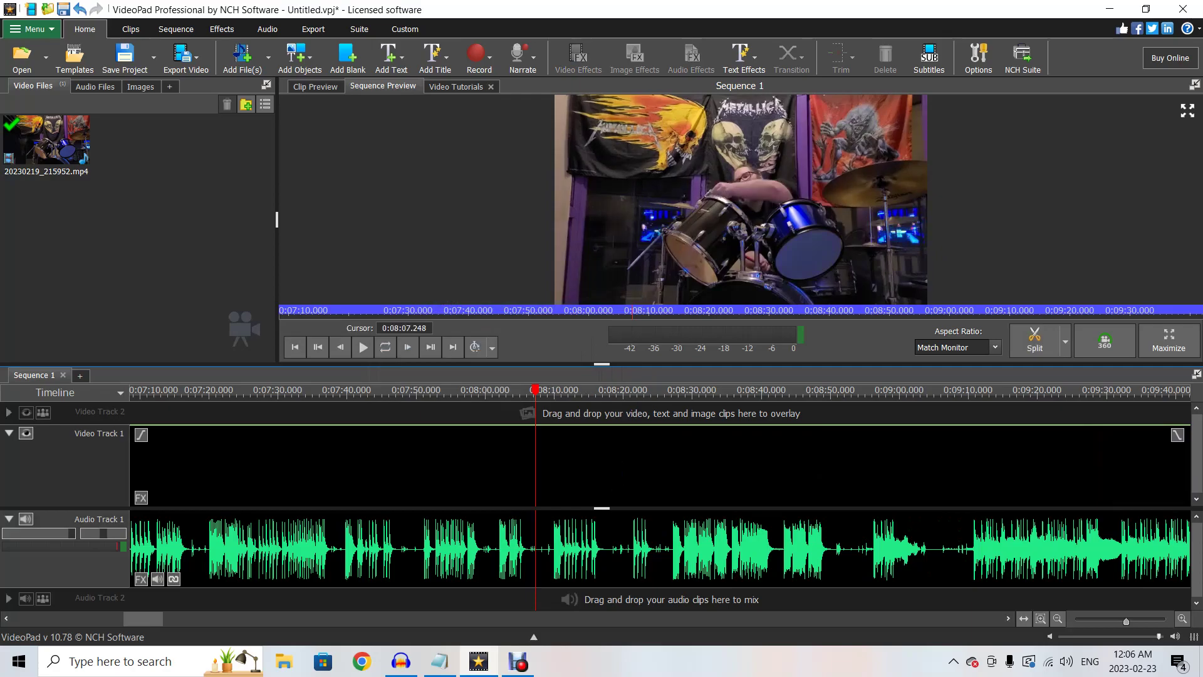
# Play briefly from about 0:00:03.5 to check the opening of the trimmed sequence
pyautogui.moveTo(143, 619); pyautogui.dragTo(28, 619)
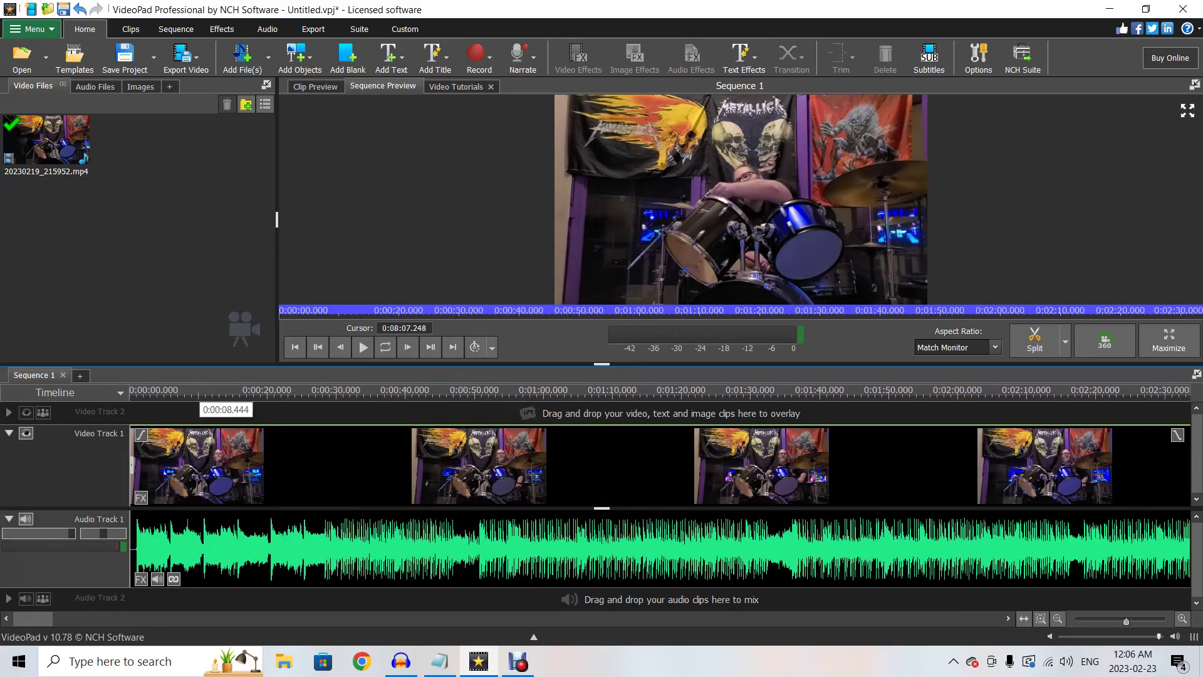
pyautogui.click(153, 391)
pyautogui.click(363, 347)
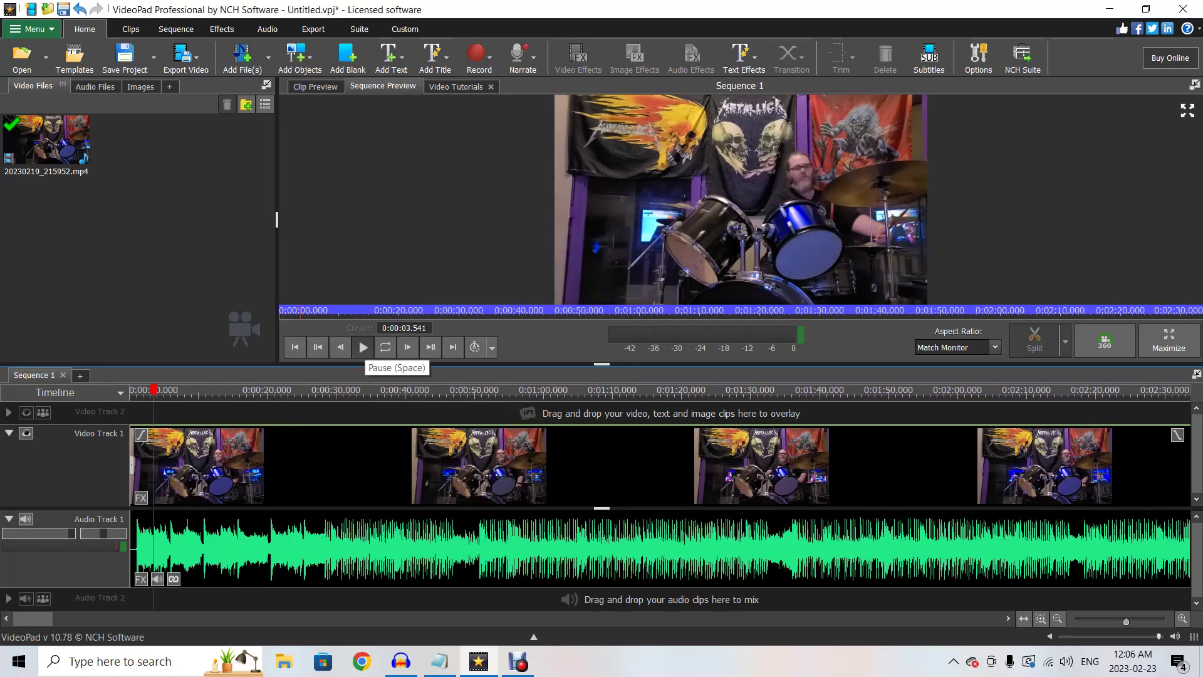
pyautogui.click(363, 347)
# Find the end of the song by playback and split all tracks at 0:03:08.927
pyautogui.moveTo(33, 620); pyautogui.dragTo(64, 619)
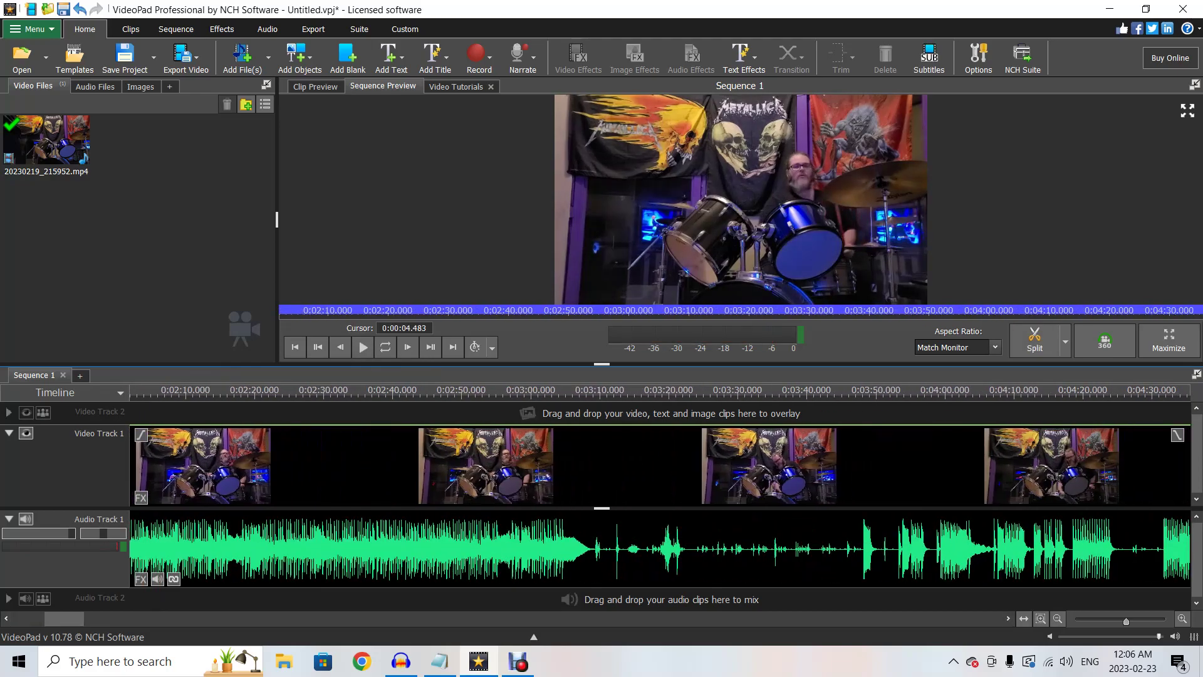
pyautogui.click(551, 402)
pyautogui.click(364, 347)
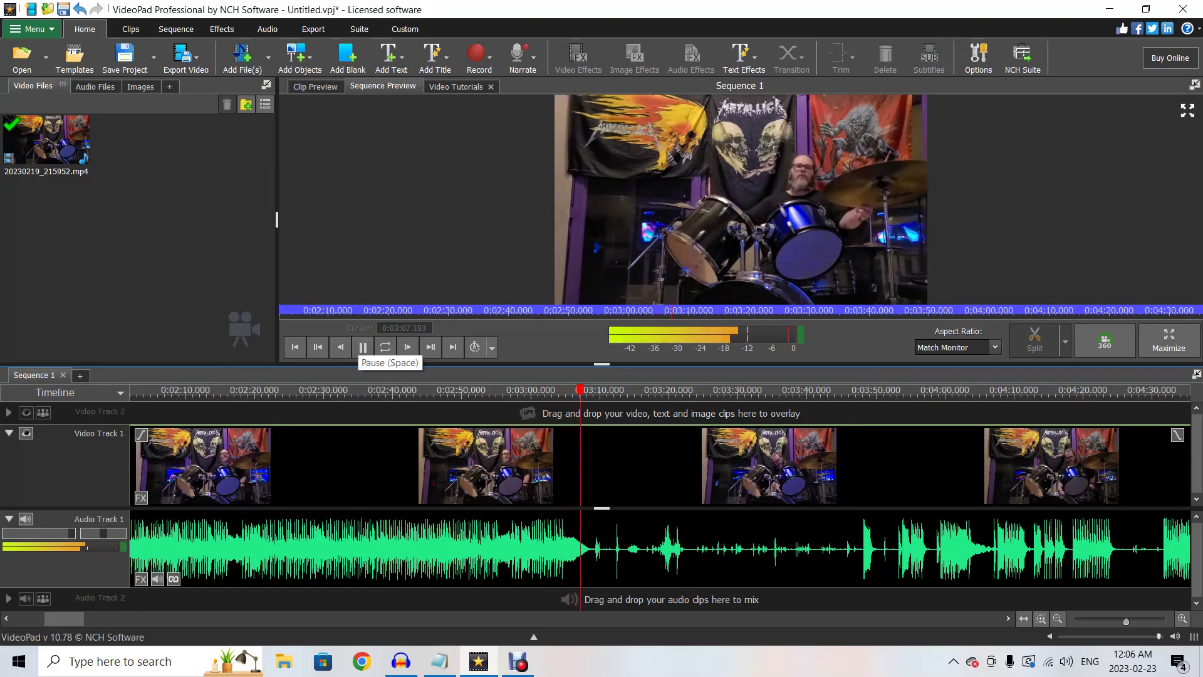
pyautogui.click(363, 346)
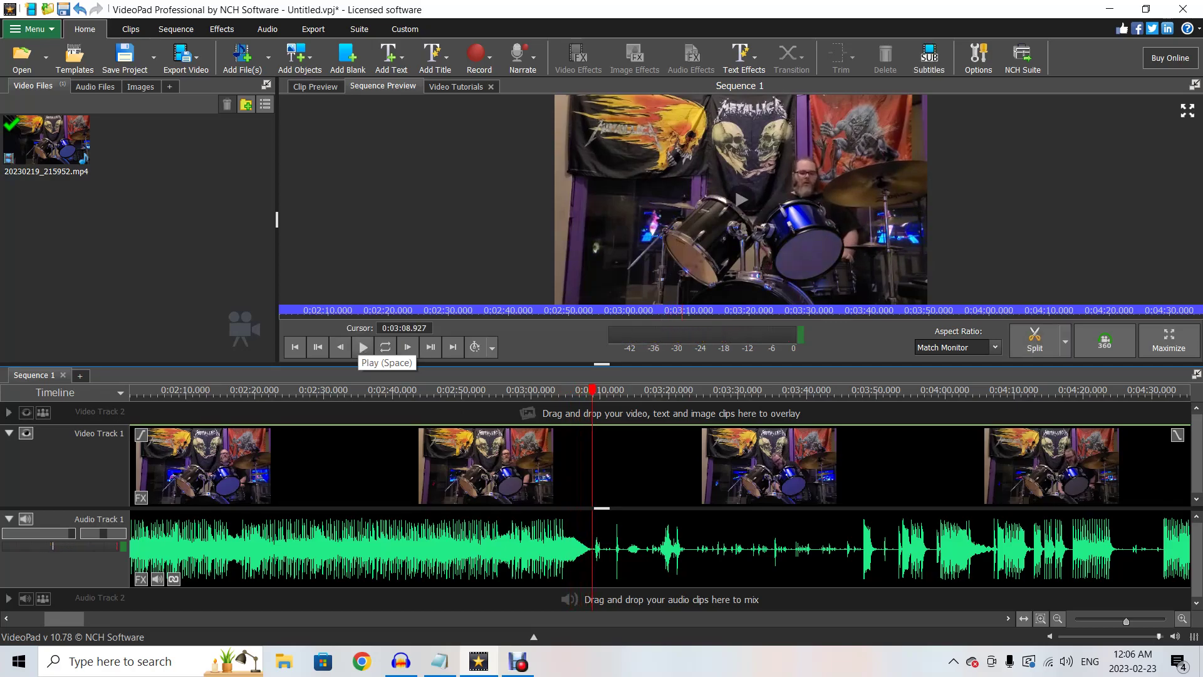
pyautogui.click(1064, 342)
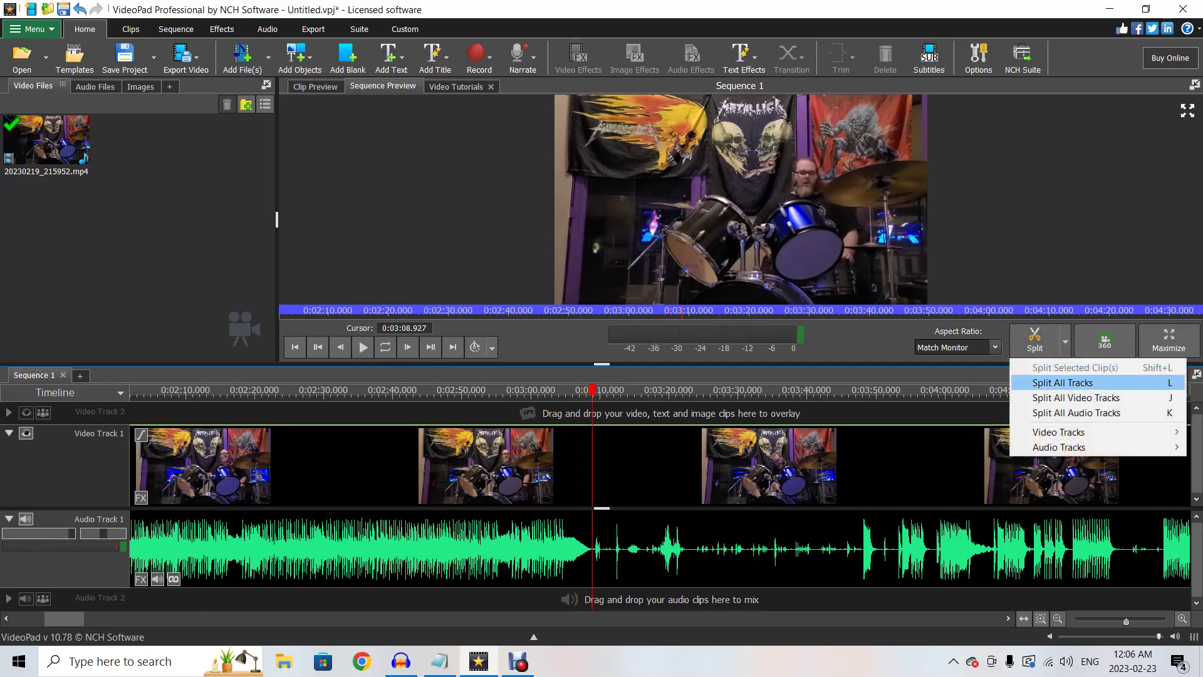
pyautogui.click(1063, 382)
# Delete the footage after the split at 0:03:08.927, keeping only the song
pyautogui.rightClick(759, 537)
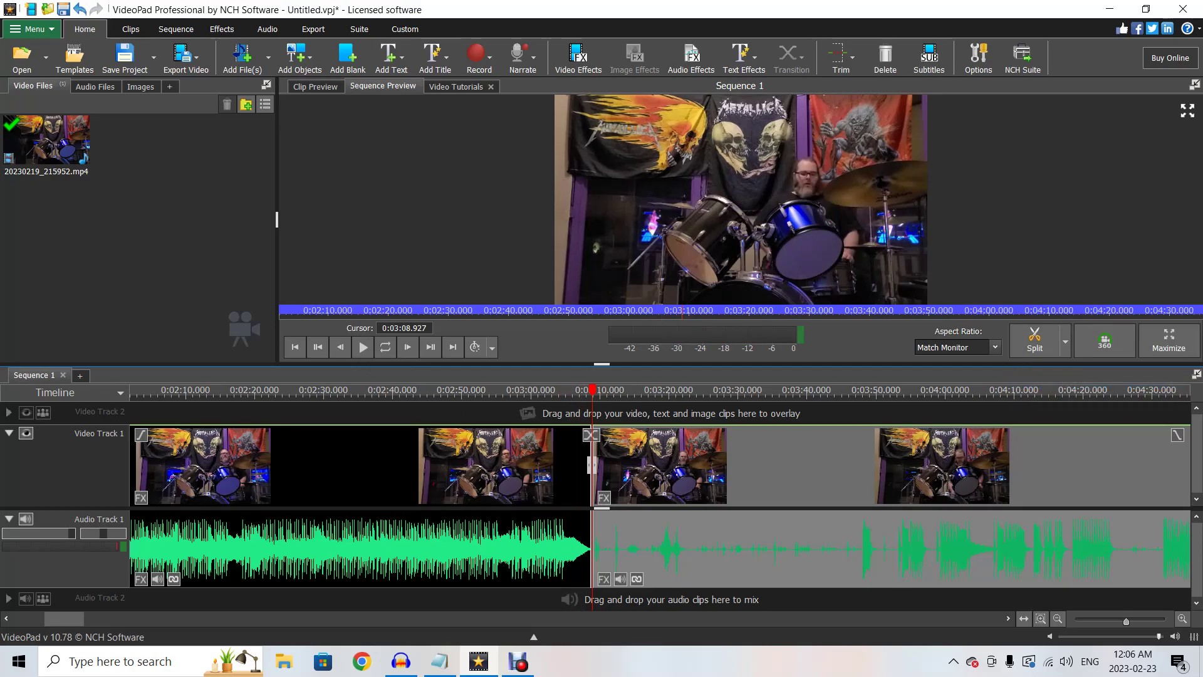
pyautogui.click(794, 298)
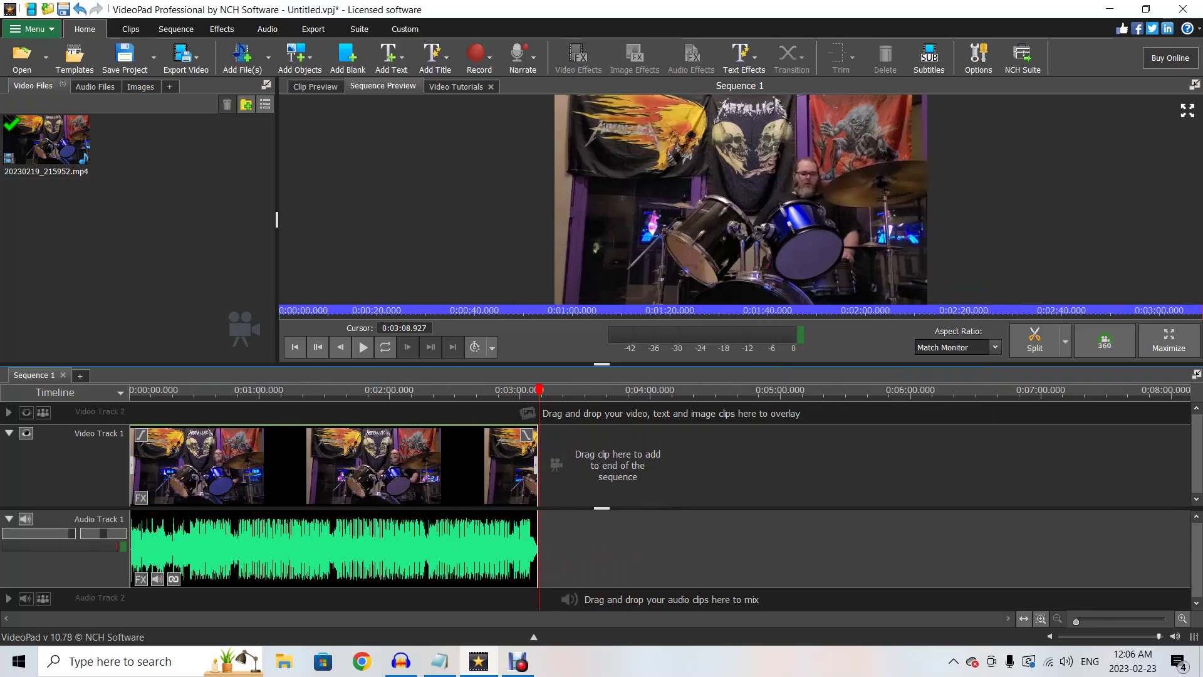
# Start exporting the sequence as a video file and set the frame rate to Constant 60fps
pyautogui.click(183, 55)
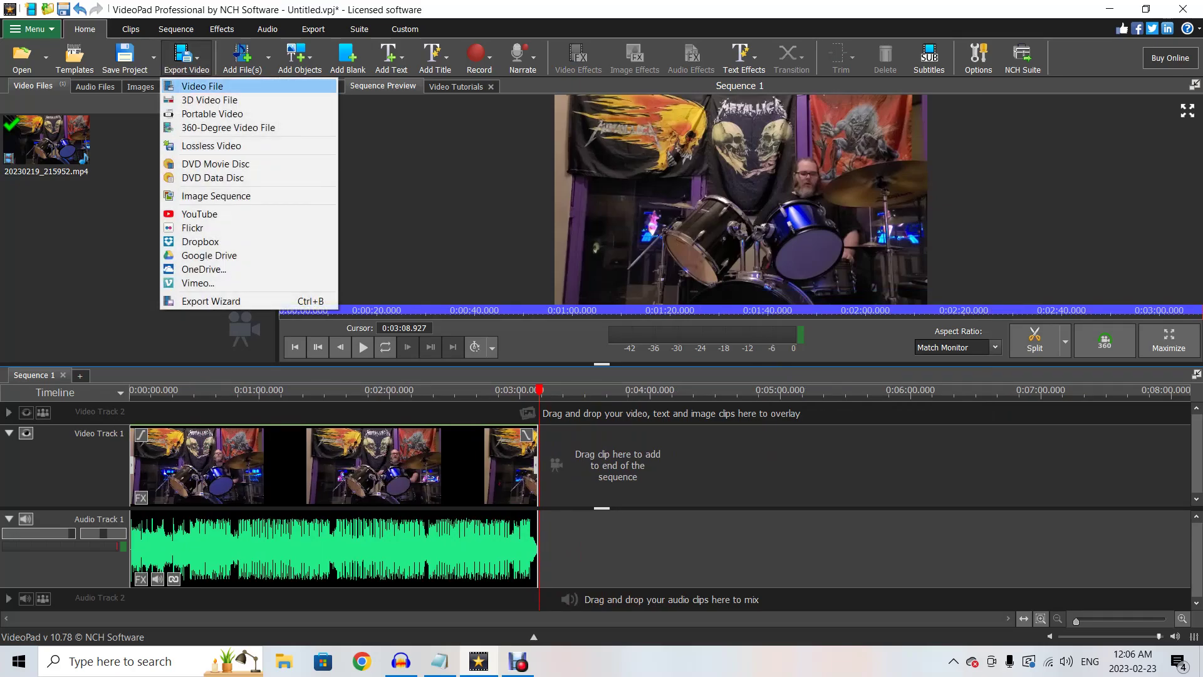
pyautogui.click(202, 86)
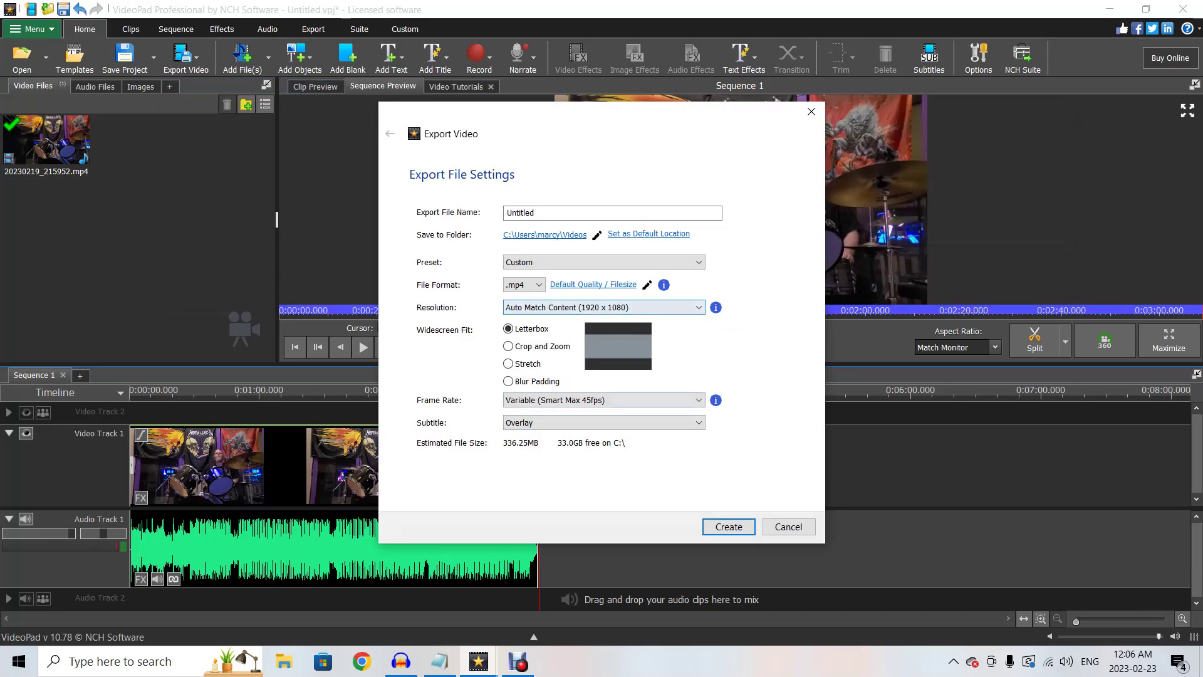
pyautogui.click(602, 399)
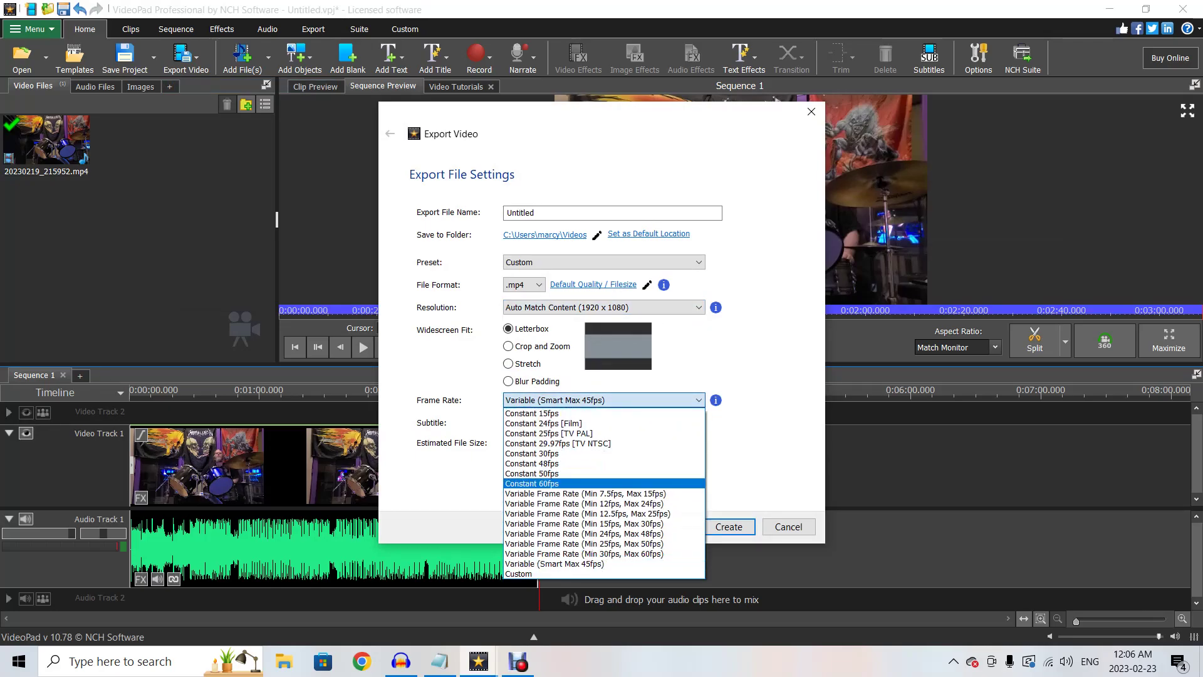
pyautogui.click(531, 483)
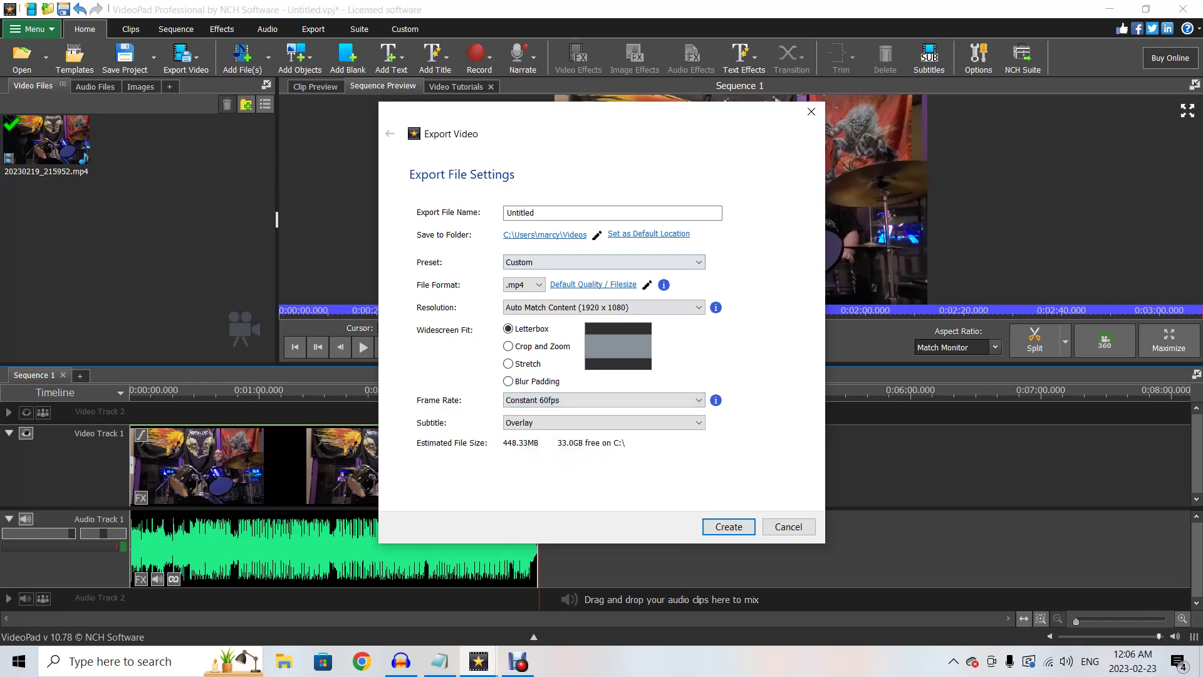
# Set the export destination to the Desktop with the file name dayafterday
pyautogui.click(596, 235)
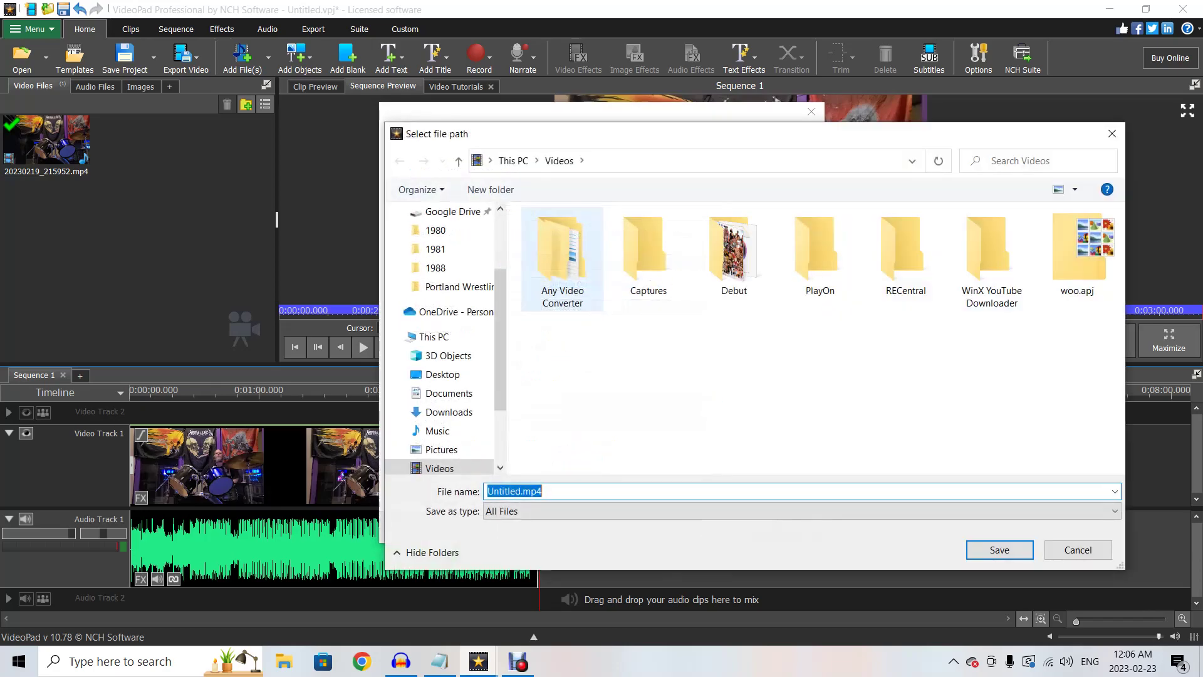
pyautogui.click(443, 375)
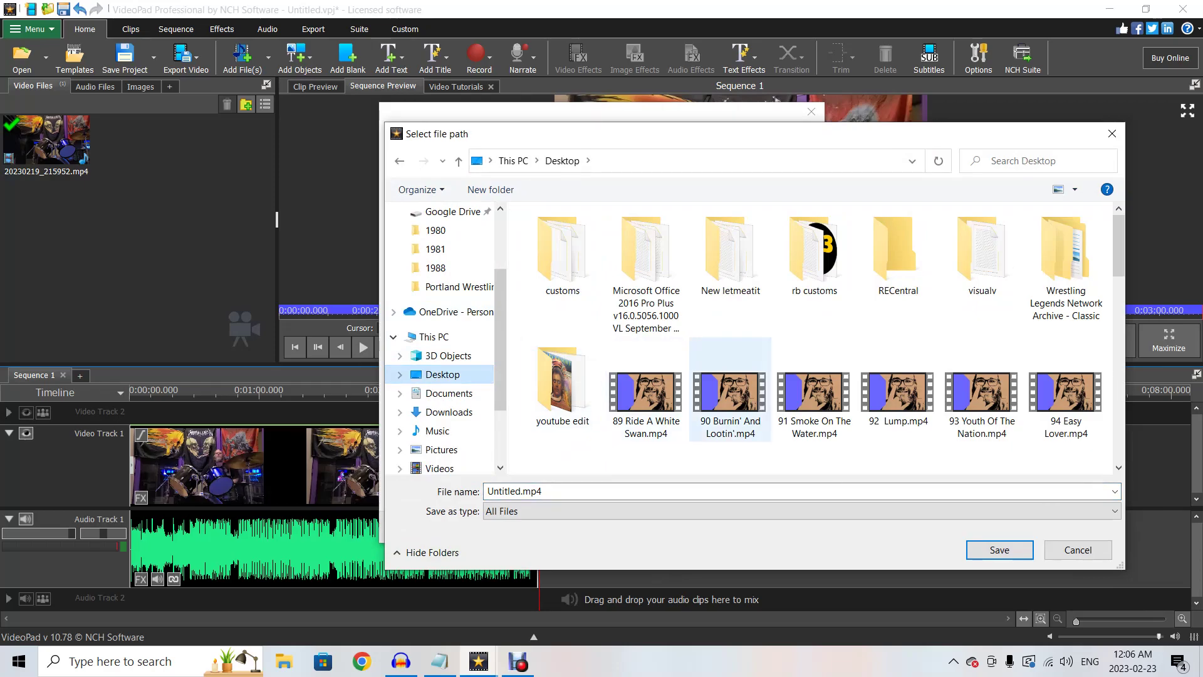
pyautogui.click(532, 491)
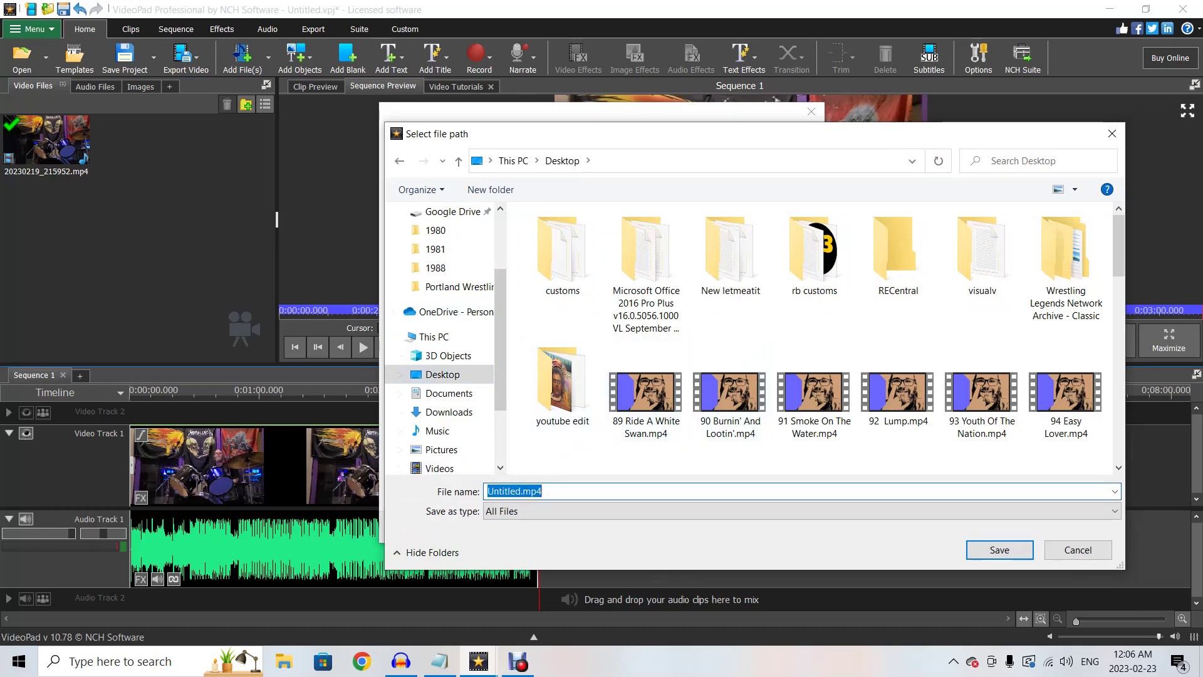
pyautogui.write('dayafterdayfatera')
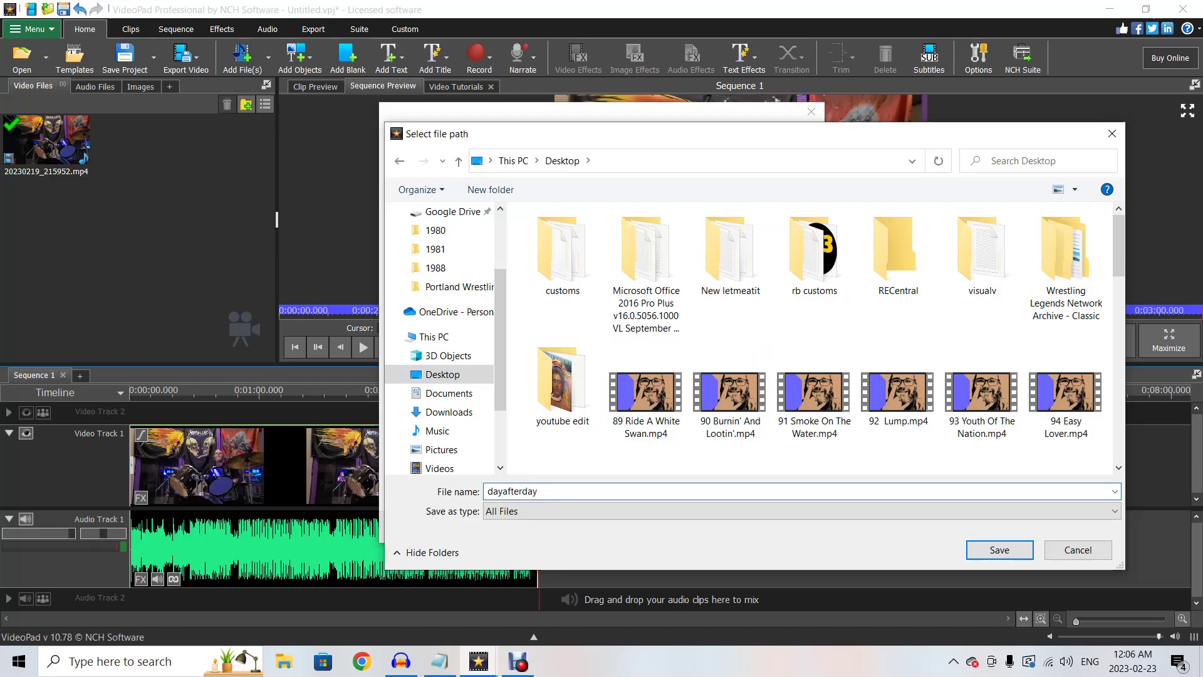
pyautogui.press('Return')
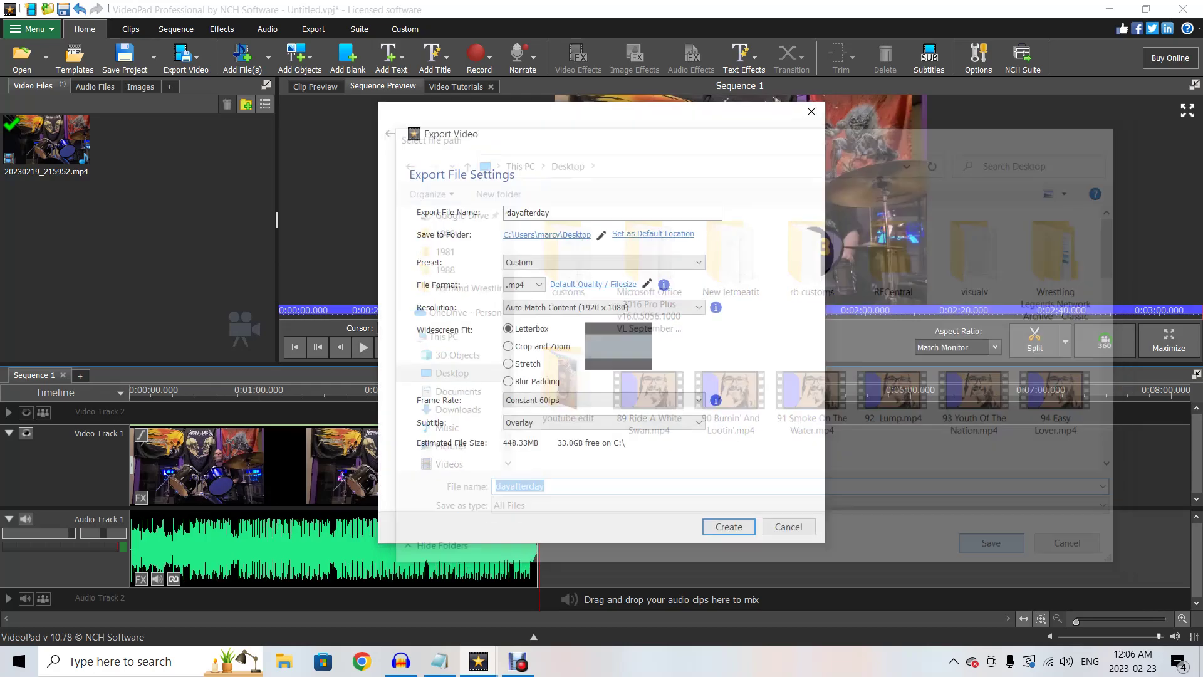
# Create the video file, clear the completed export from the queue and close the queue
pyautogui.press('Return')
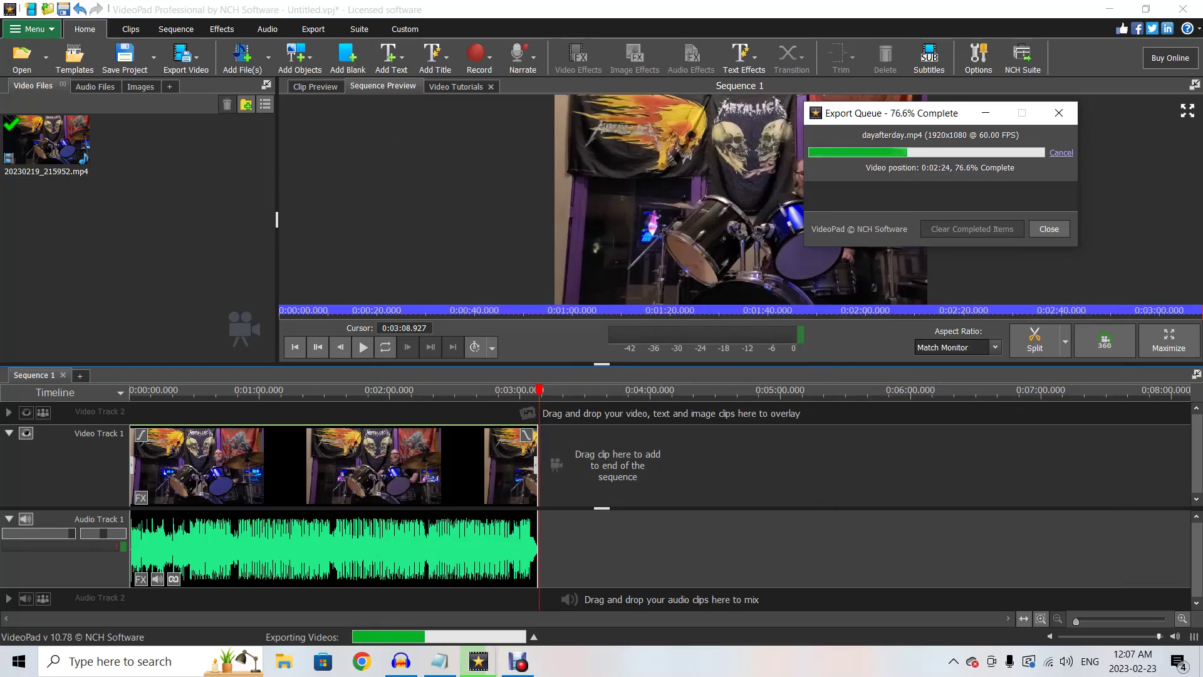
pyautogui.click(972, 229)
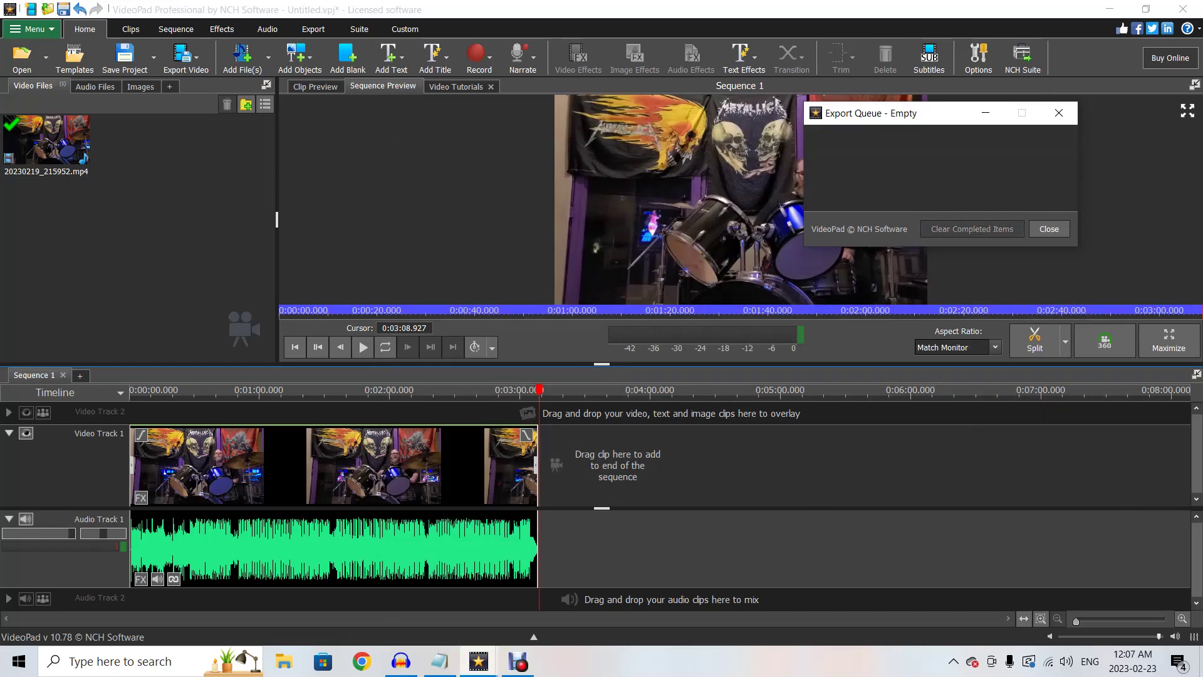
pyautogui.click(1049, 229)
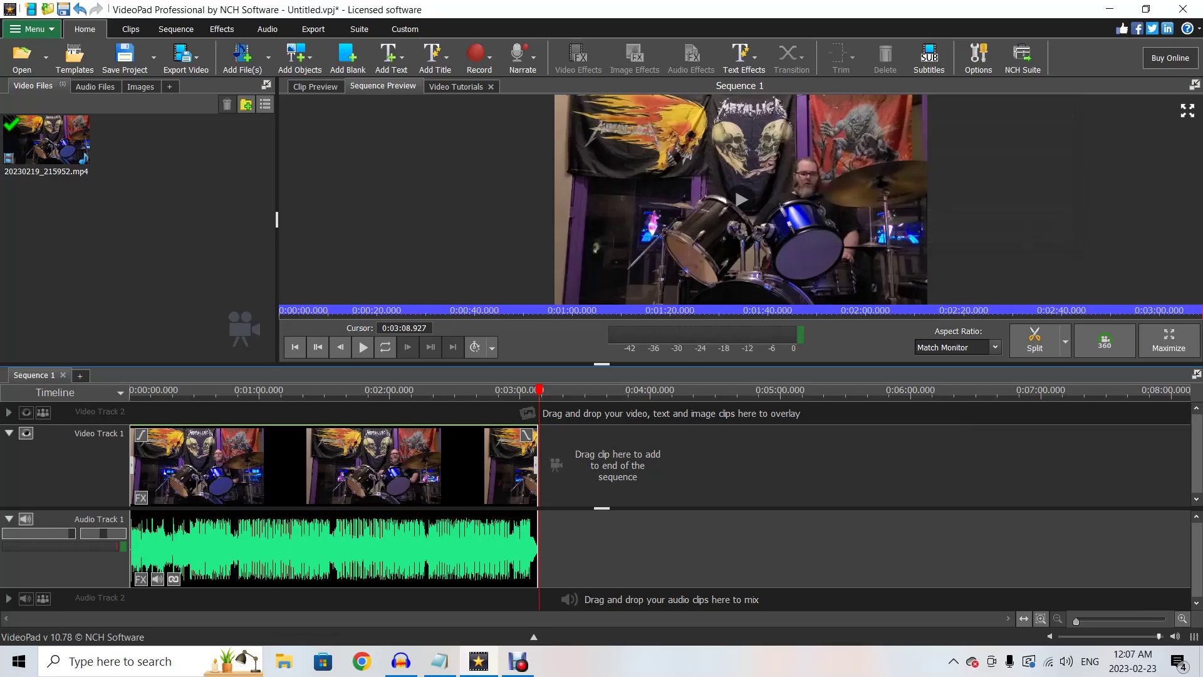
# Remove the trimmed clip from the sequence and delete 20230219_215952.mp4 from the project's video files
pyautogui.rightClick(440, 543)
pyautogui.click(479, 305)
pyautogui.rightClick(35, 150)
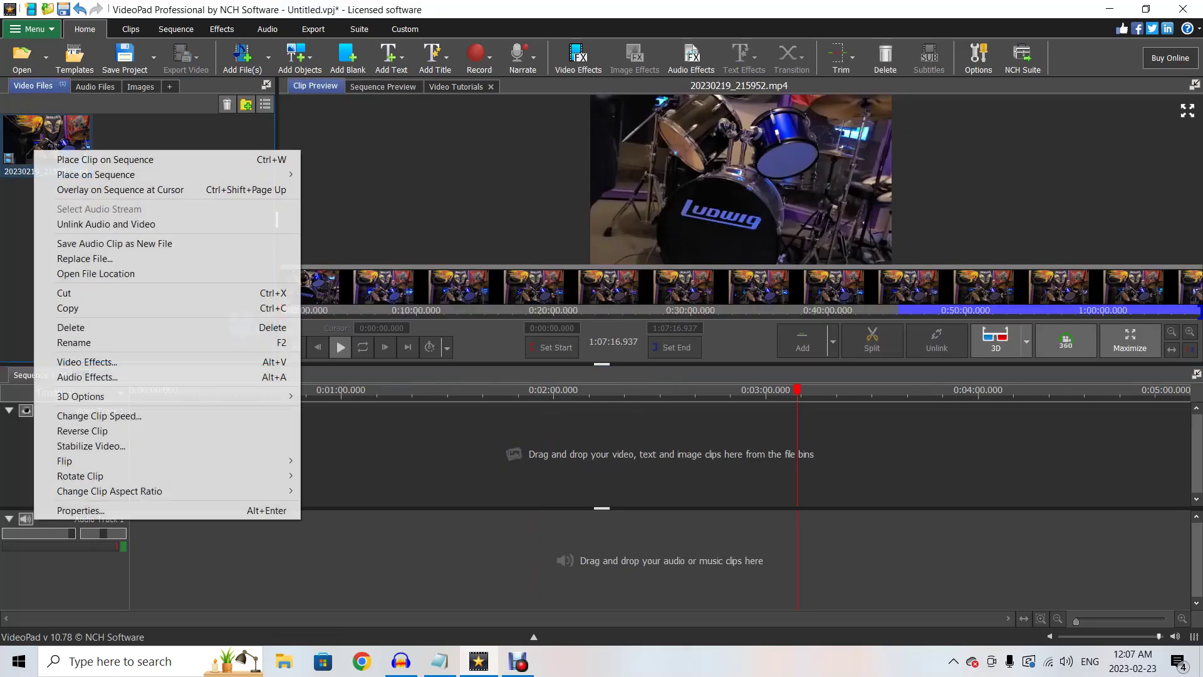
pyautogui.click(71, 327)
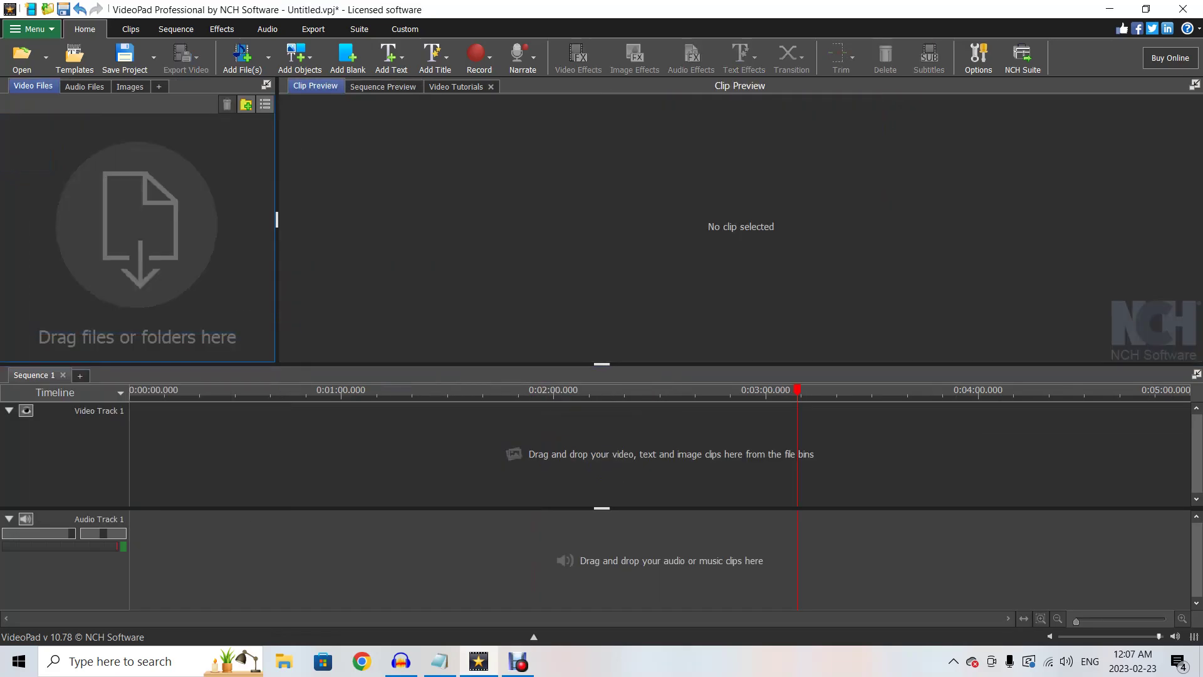
# Import dayafterday.mp4 from the Desktop and place it on the empty sequence
pyautogui.click(242, 56)
pyautogui.scroll(-8, 495, 329)
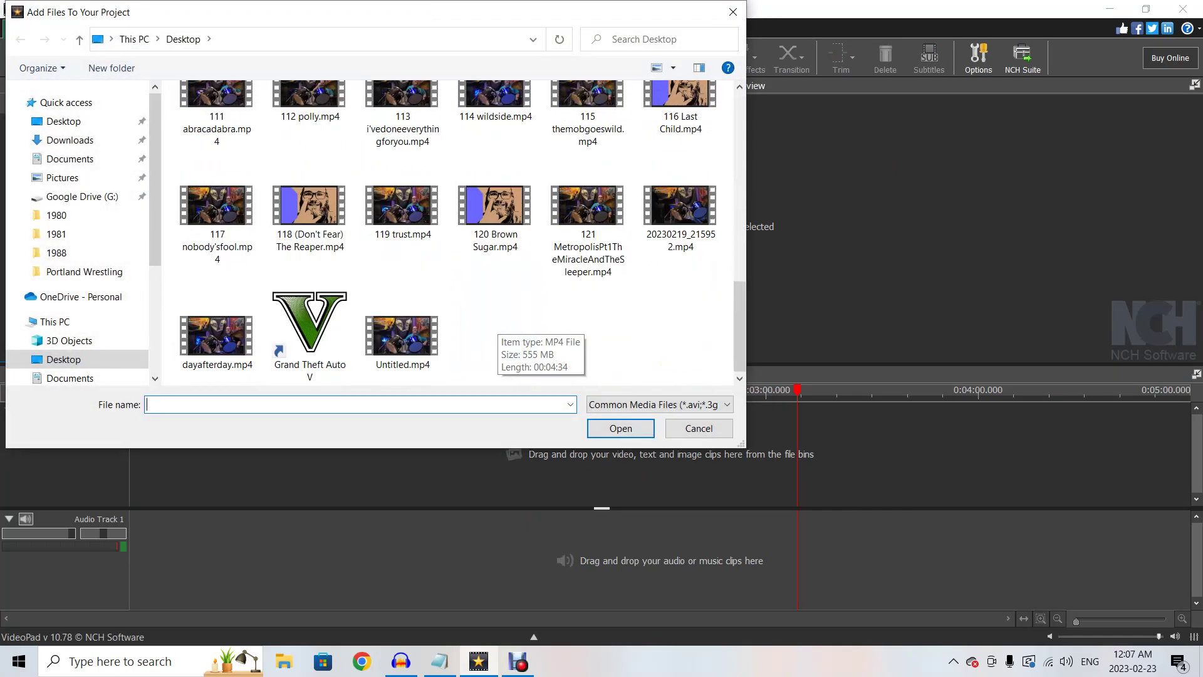
pyautogui.doubleClick(216, 335)
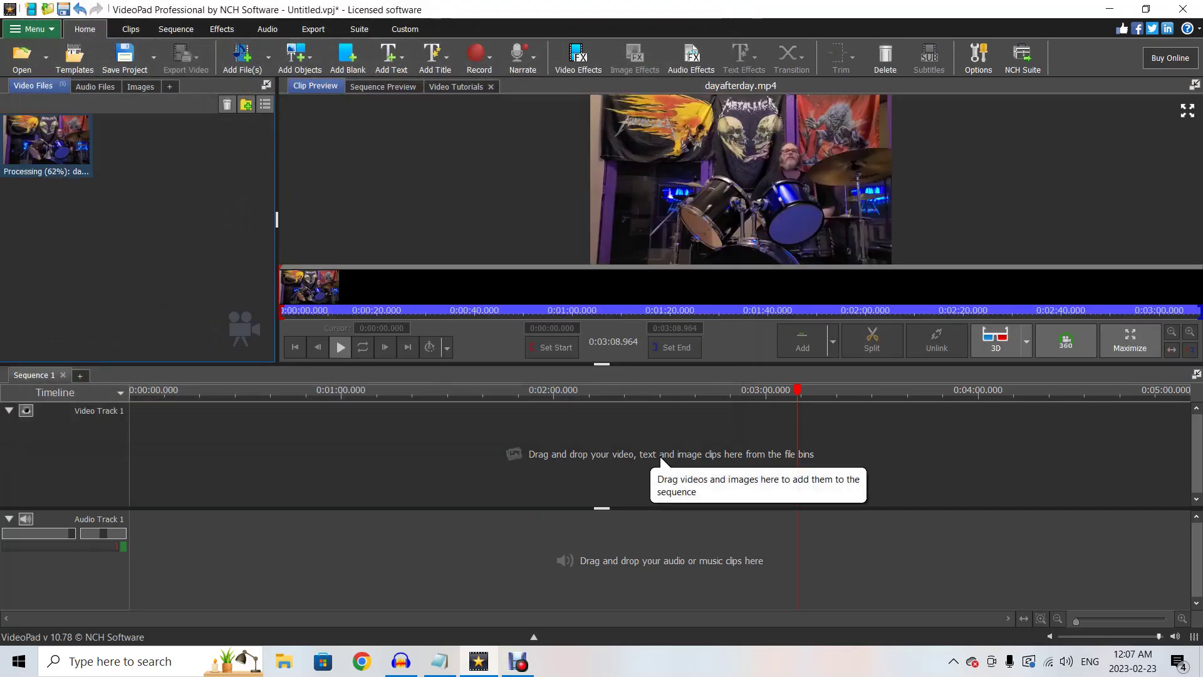
pyautogui.moveTo(47, 139); pyautogui.dragTo(502, 497)
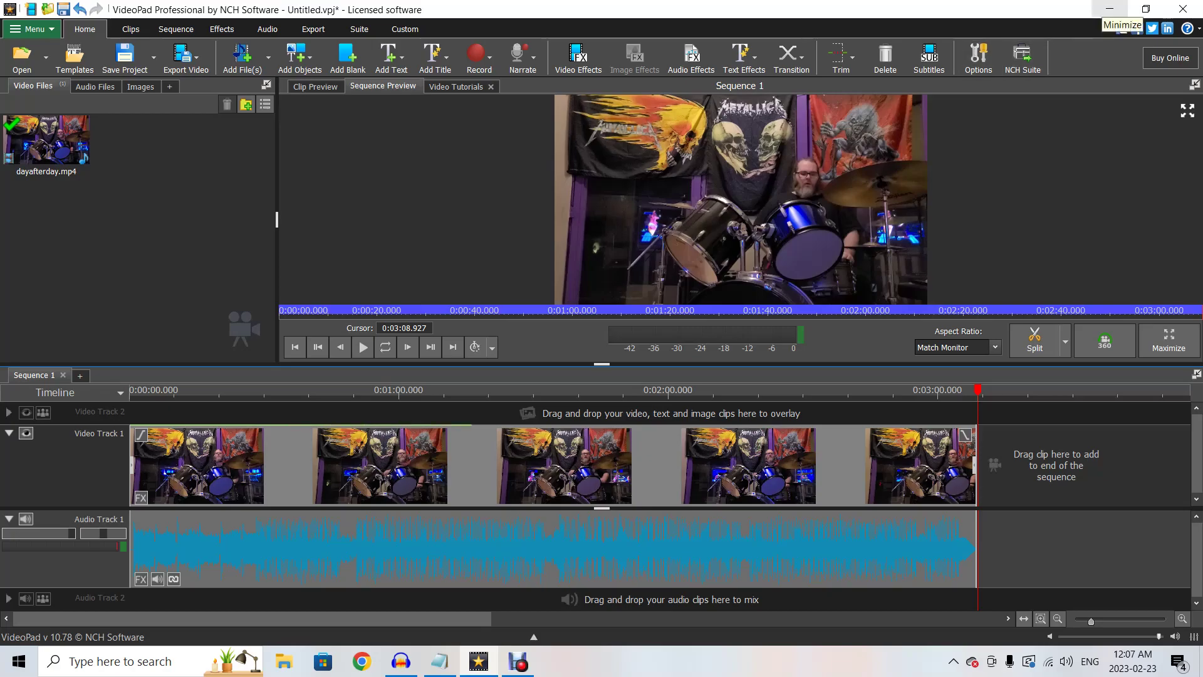
# Minimize the video editor, switch to Audacity and remove all the old tracks from the drums_1 project
pyautogui.click(1110, 8)
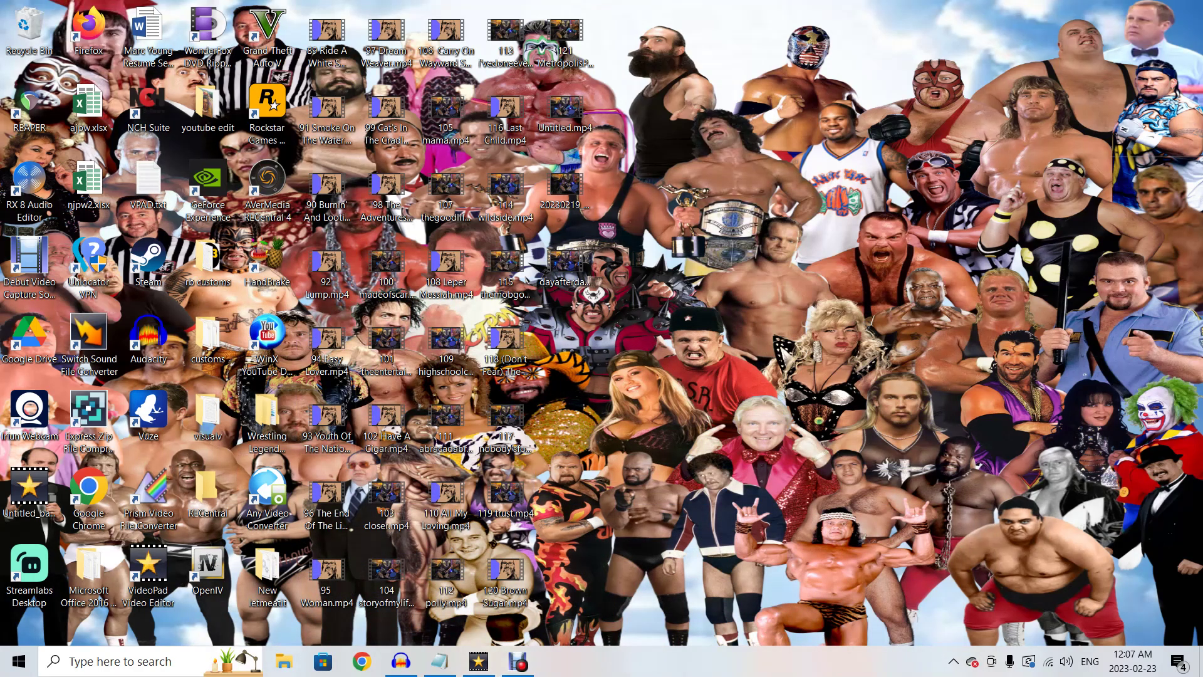
pyautogui.doubleClick(149, 338)
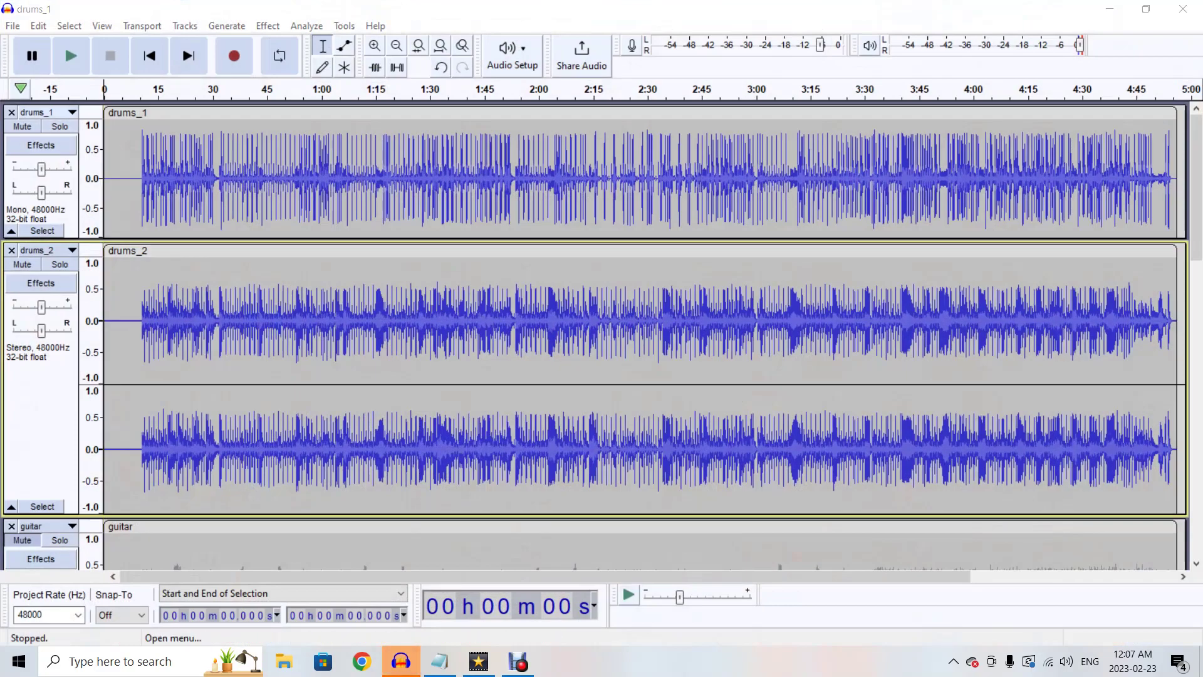
pyautogui.click(12, 112)
pyautogui.click(12, 112)
pyautogui.click(12, 112)
pyautogui.click(11, 113)
pyautogui.click(11, 112)
pyautogui.click(11, 112)
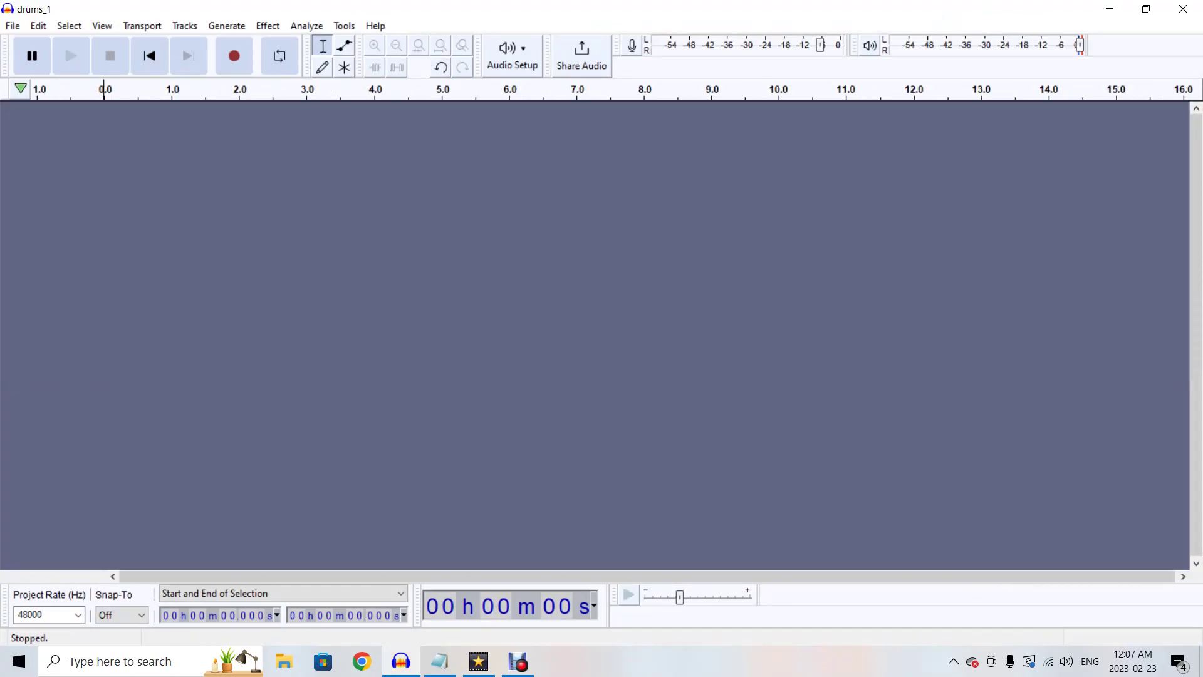
# Try to import "Badfinger - Day After Day.mogg" from the mogg_files folder as audio
pyautogui.click(12, 26)
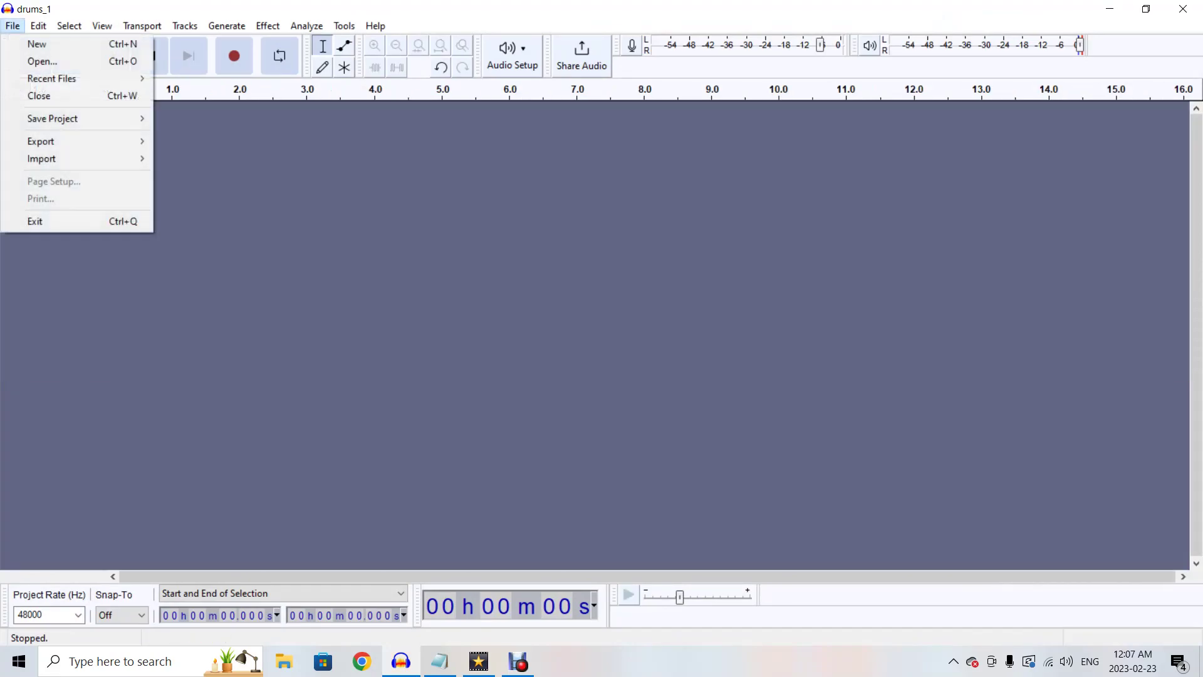
pyautogui.moveTo(50, 159)
pyautogui.press('Return')
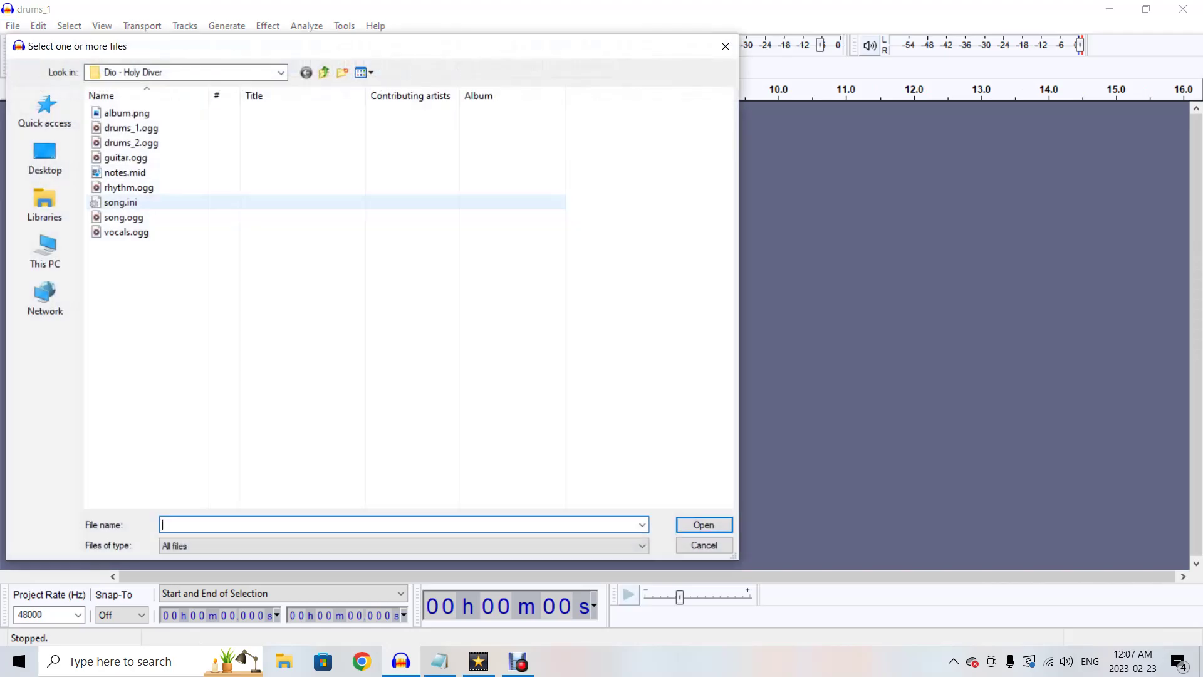
pyautogui.click(324, 72)
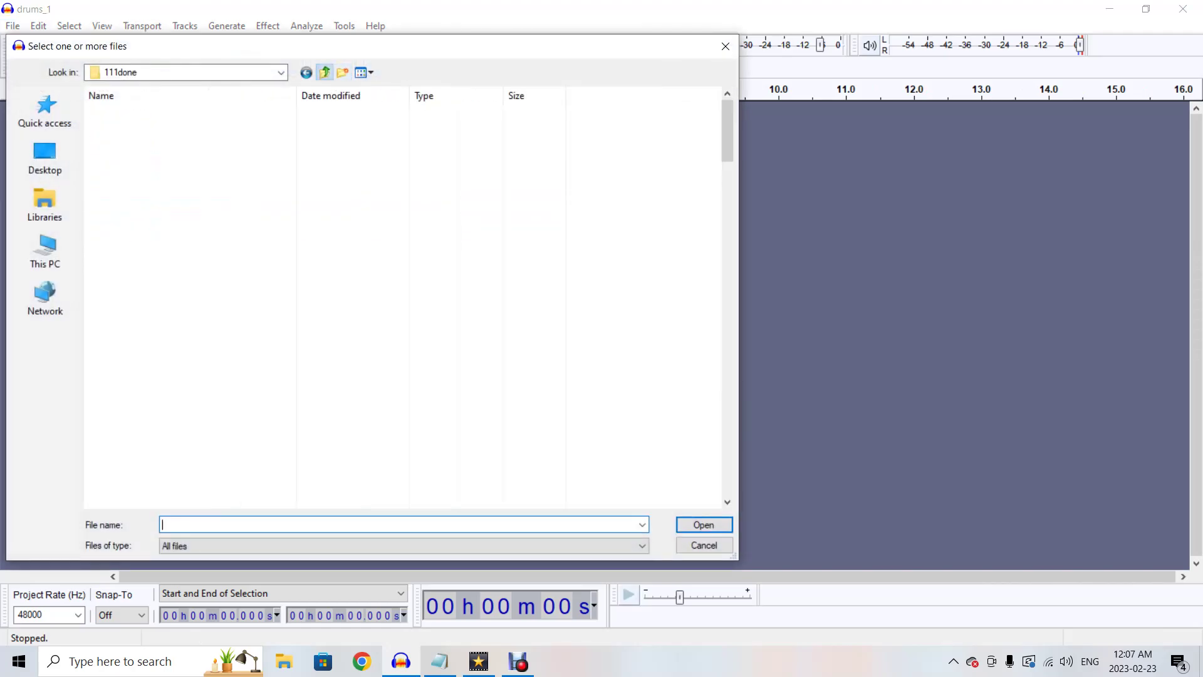
pyautogui.click(324, 73)
pyautogui.press('BackSpace')
pyautogui.doubleClick(293, 143)
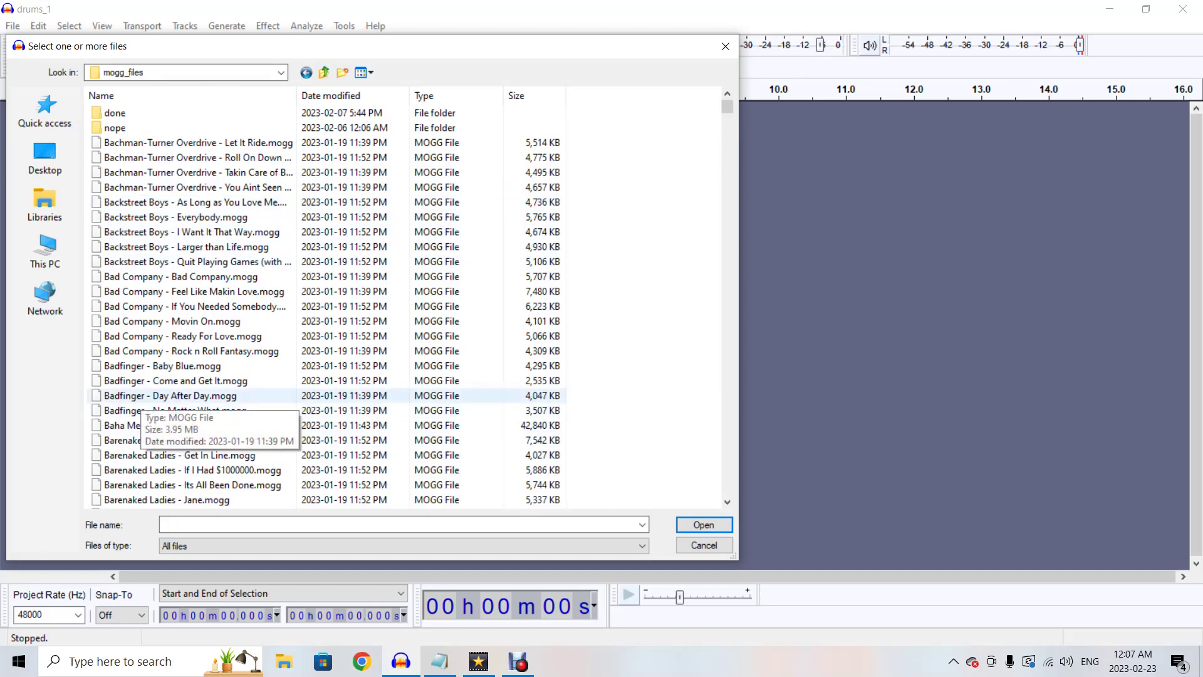
pyautogui.doubleClick(143, 396)
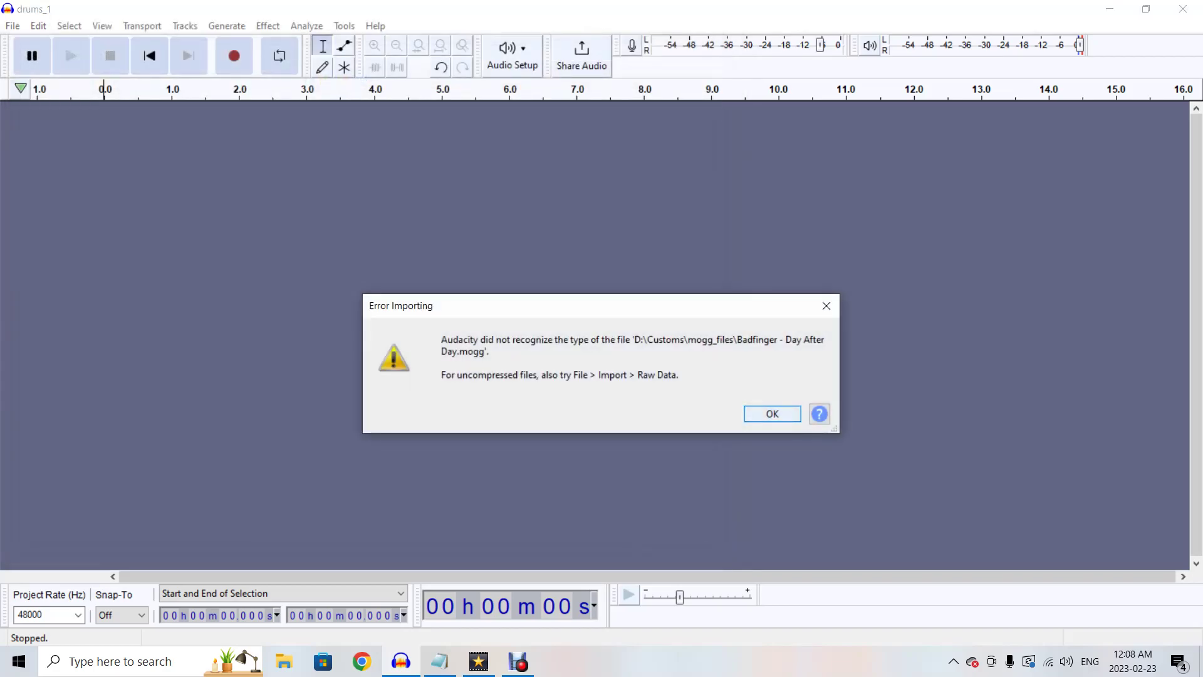
pyautogui.press('Return')
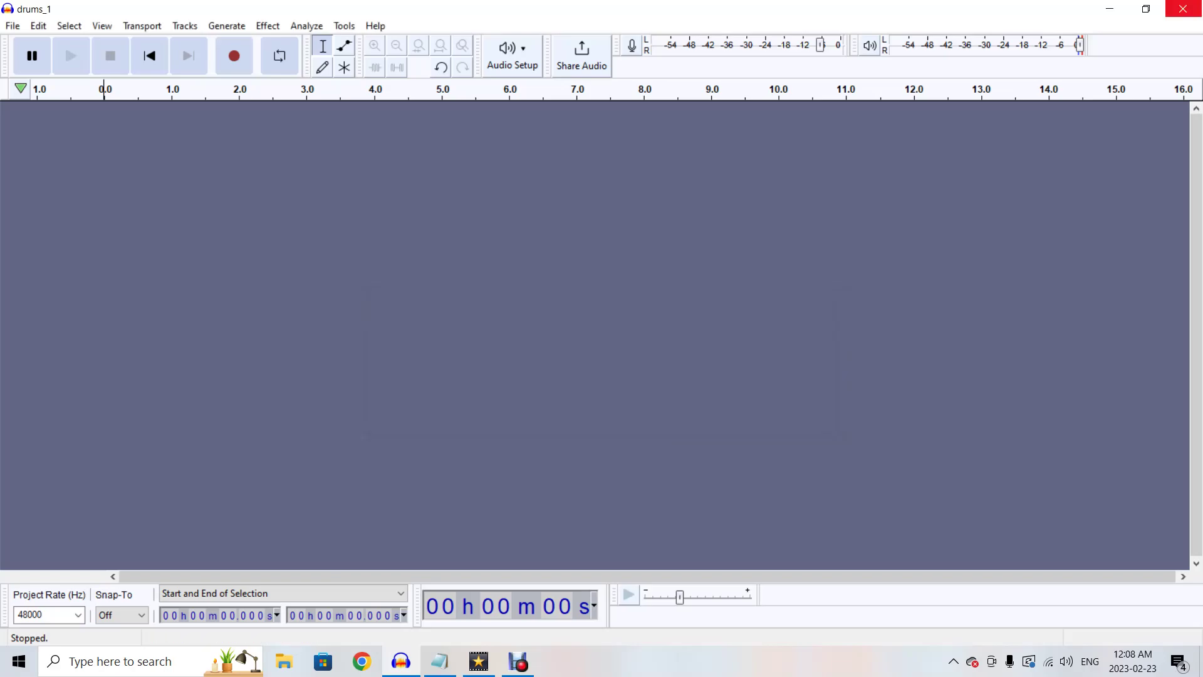
# Close Audacity, launch C3CONTools.exe from the desktop's rb customs folder and decline the offered update
pyautogui.click(1183, 9)
pyautogui.click(635, 398)
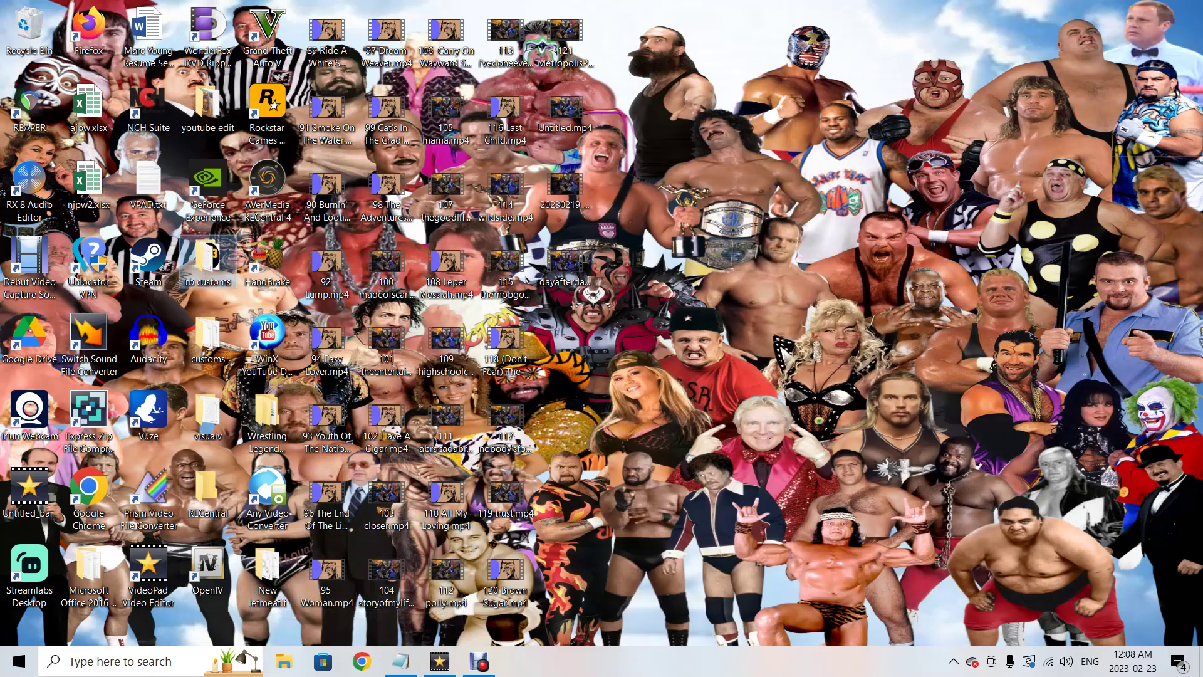
pyautogui.doubleClick(208, 263)
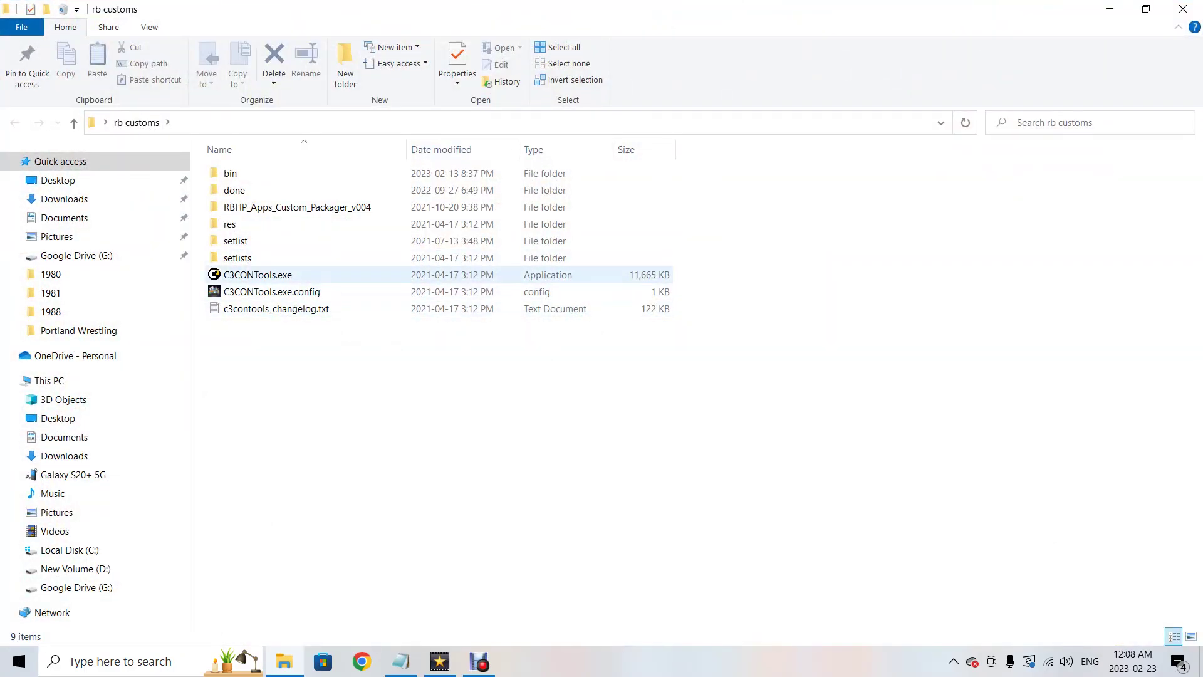
pyautogui.doubleClick(258, 275)
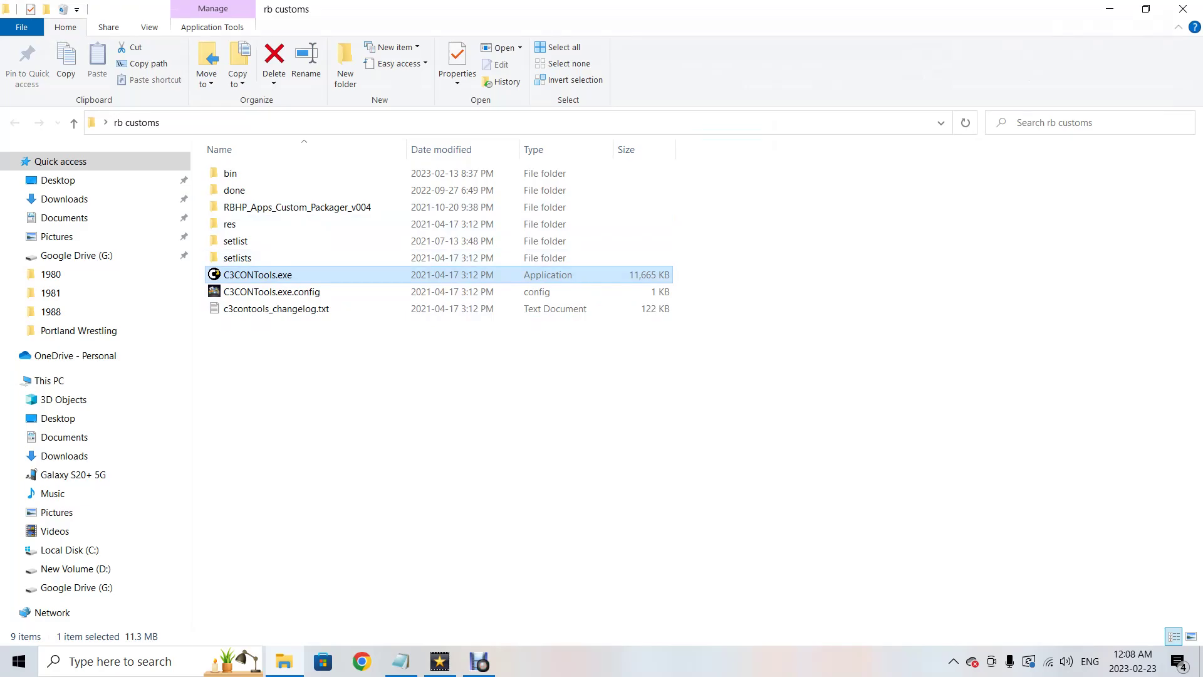
pyautogui.press('Return')
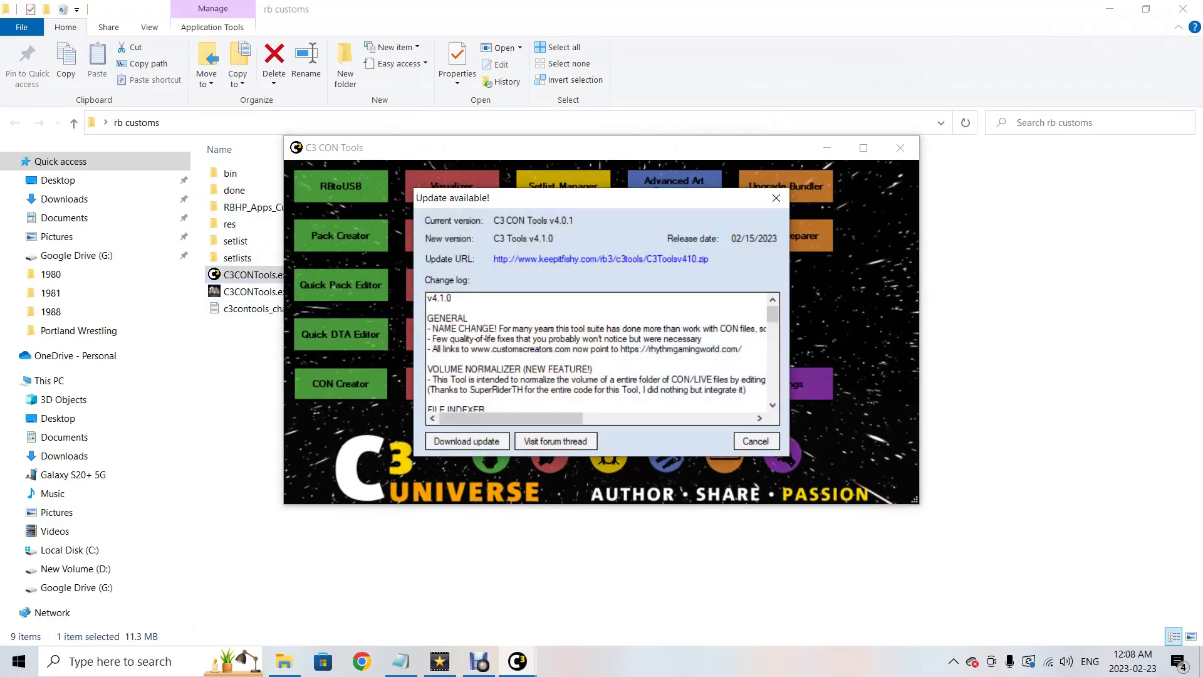
pyautogui.click(756, 441)
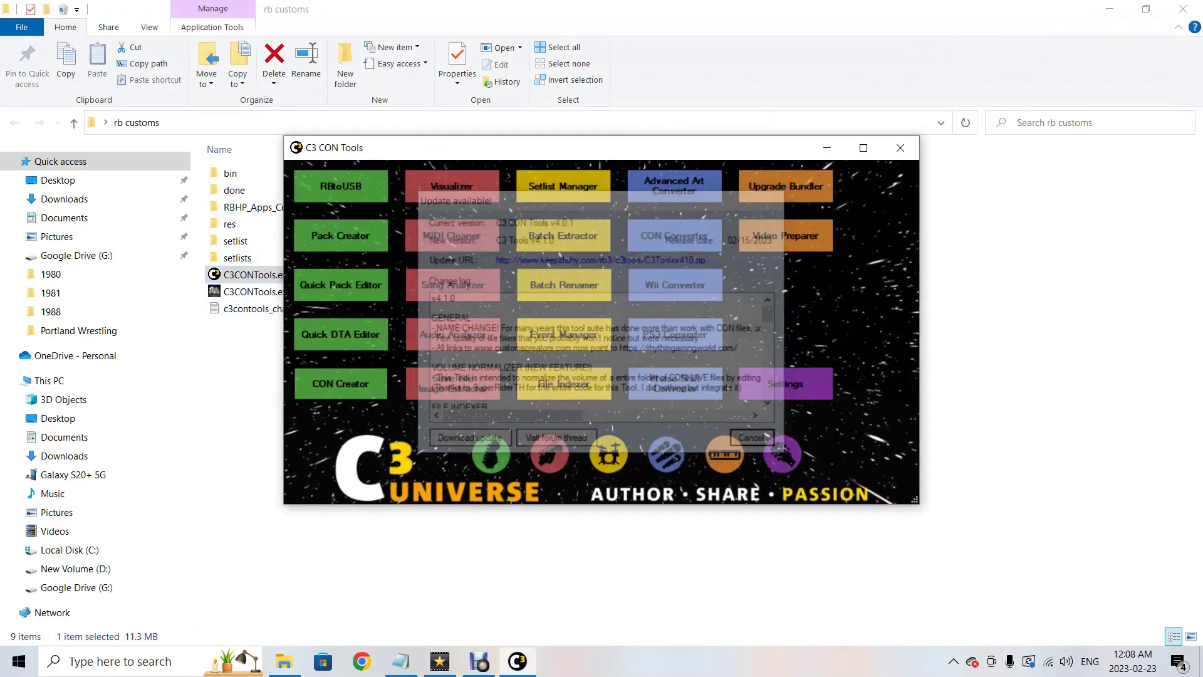
# Open the Visualizer and load "Badfinger - Day After Day" from the desktop's customs > USB1 > dePACKed files folder
pyautogui.click(452, 186)
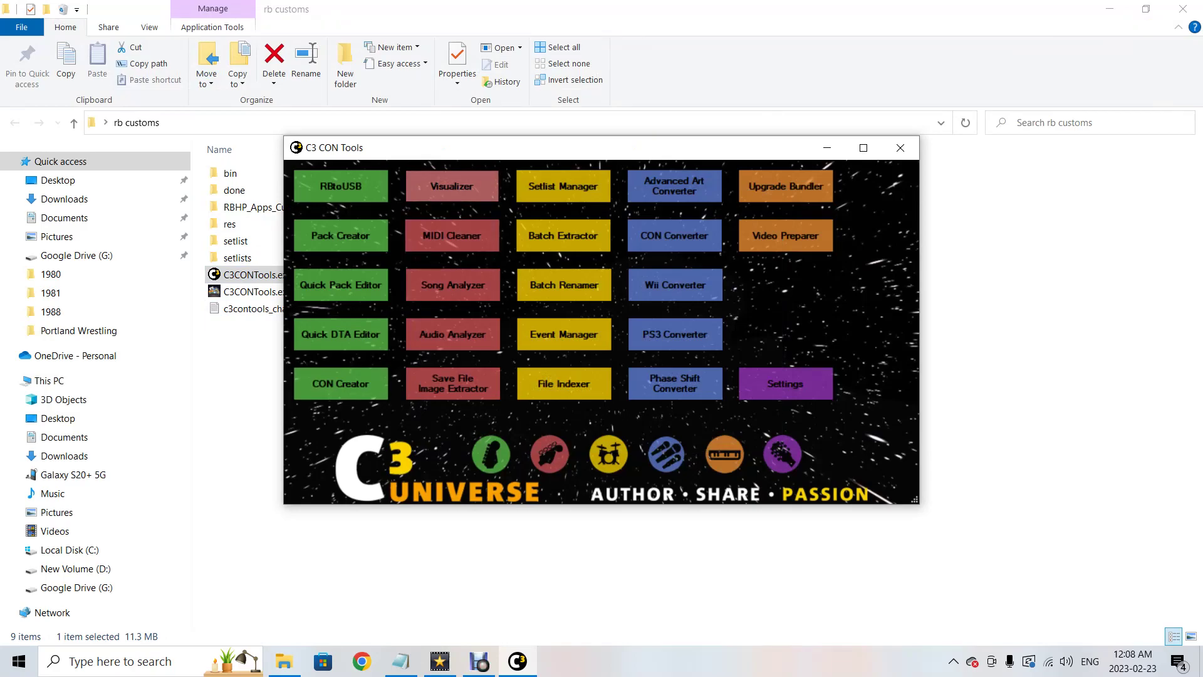
pyautogui.click(430, 485)
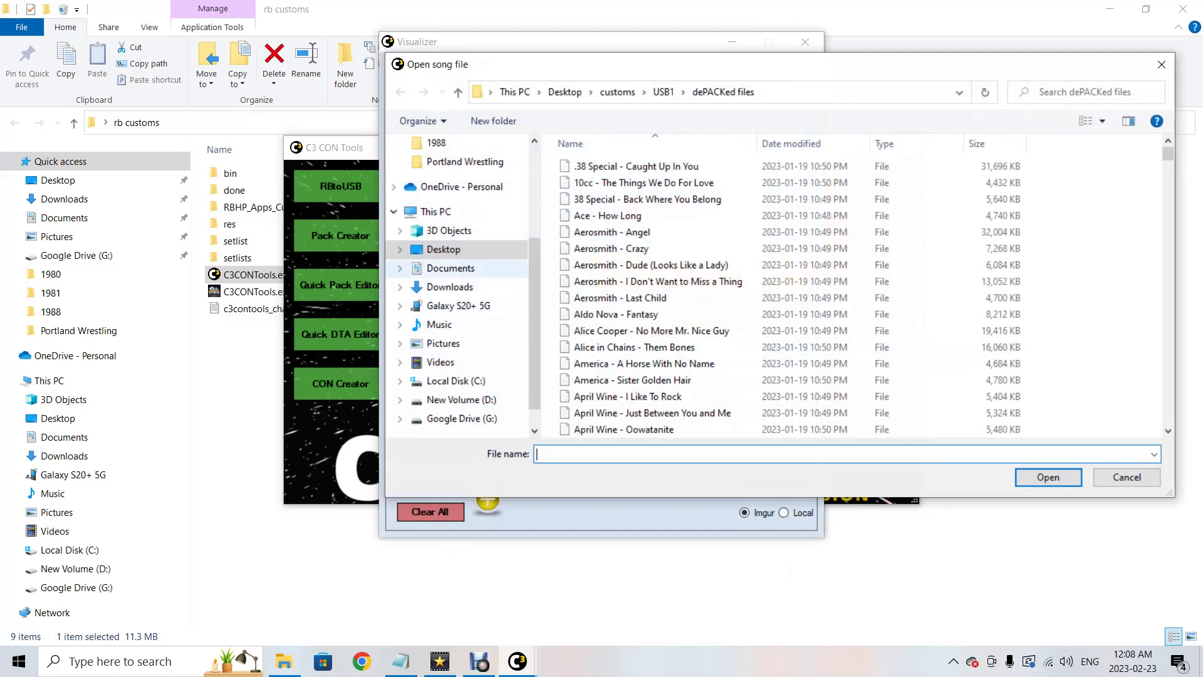
pyautogui.click(443, 249)
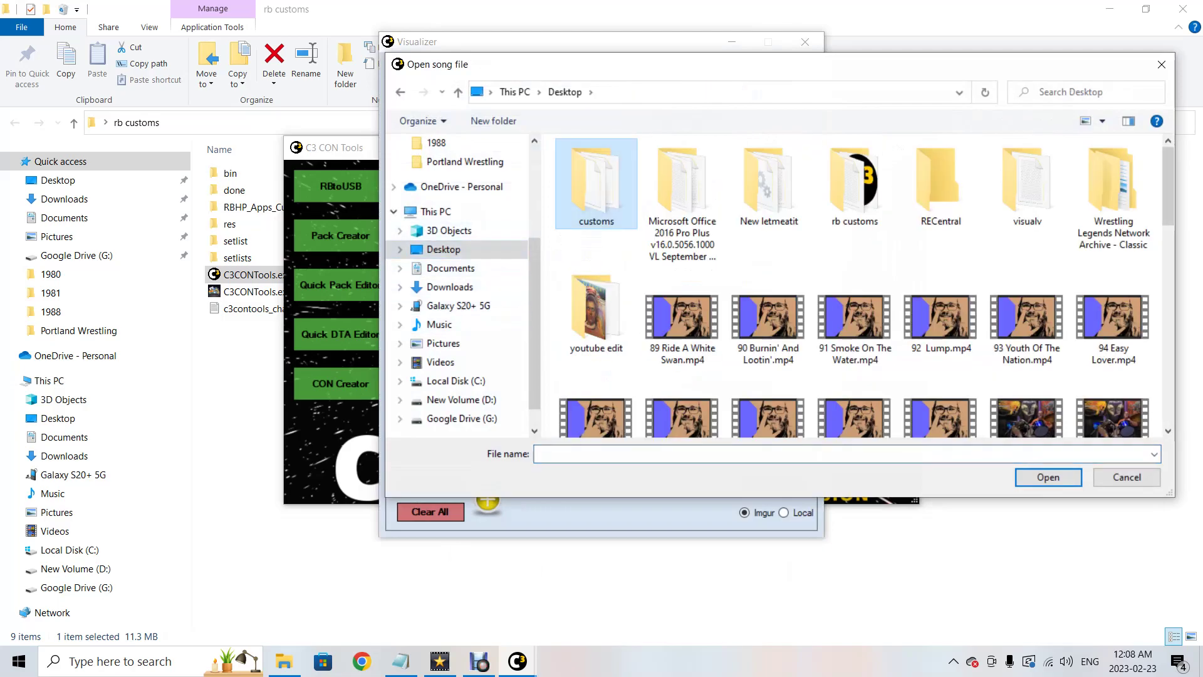
pyautogui.doubleClick(646, 181)
pyautogui.doubleClick(626, 198)
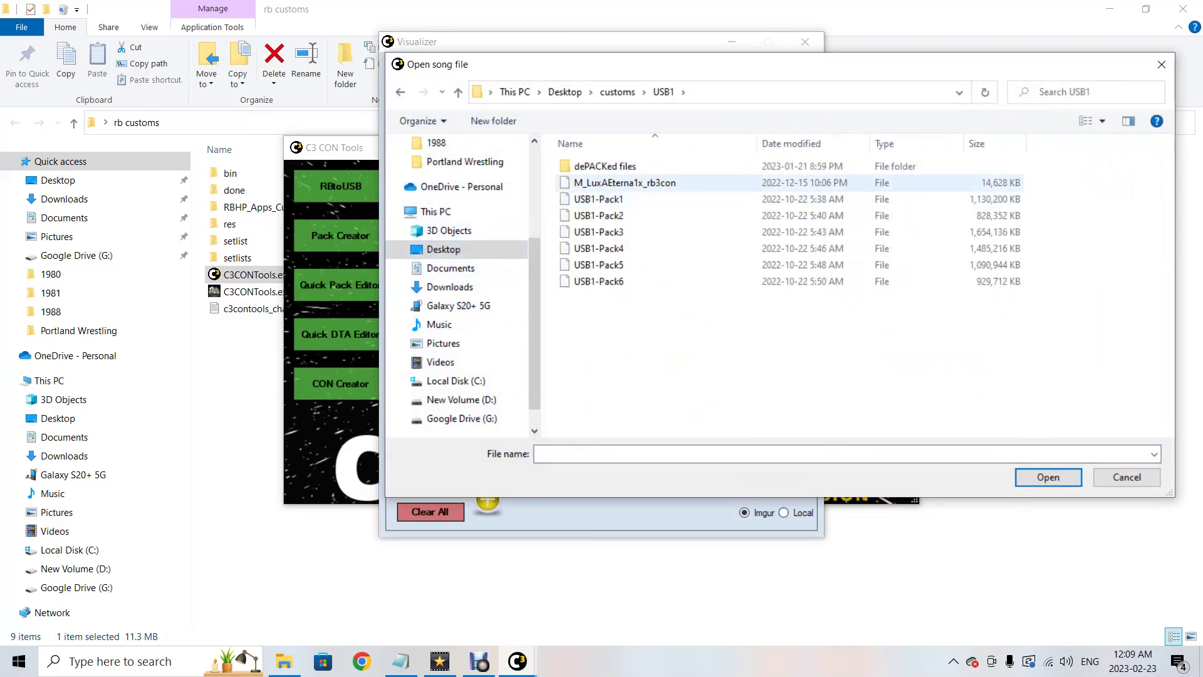
pyautogui.doubleClick(627, 166)
pyautogui.moveTo(1168, 154)
pyautogui.mouseDown()
pyautogui.moveTo(1169, 180)
pyautogui.moveTo(1168, 160)
pyautogui.mouseUp()
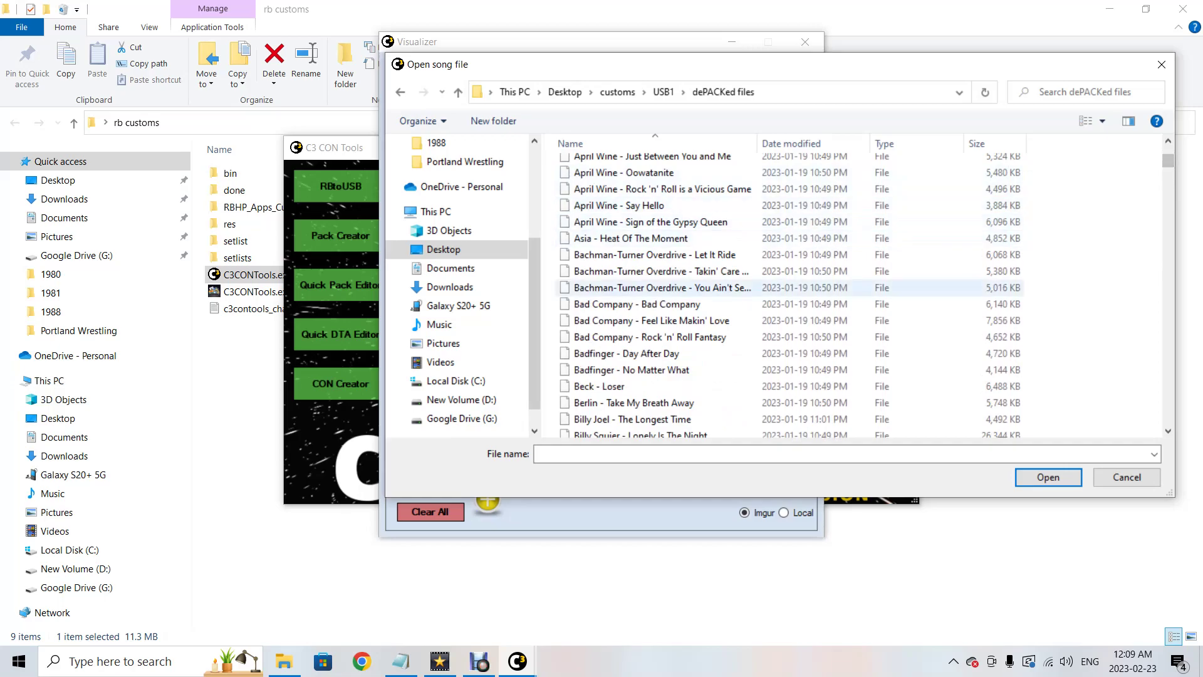
pyautogui.doubleClick(626, 354)
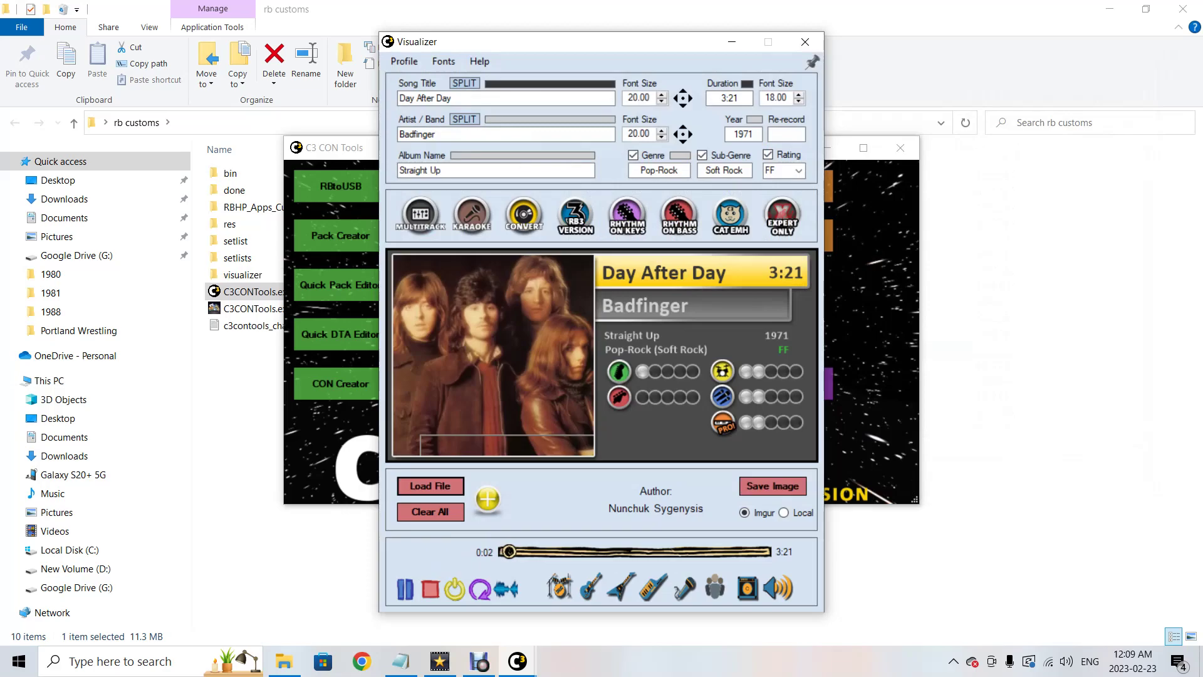
# Place Untitled 29.mp4 at the end of the VideoPad sequence and put the playhead at the sequence's end
pyautogui.moveTo(480, 661)
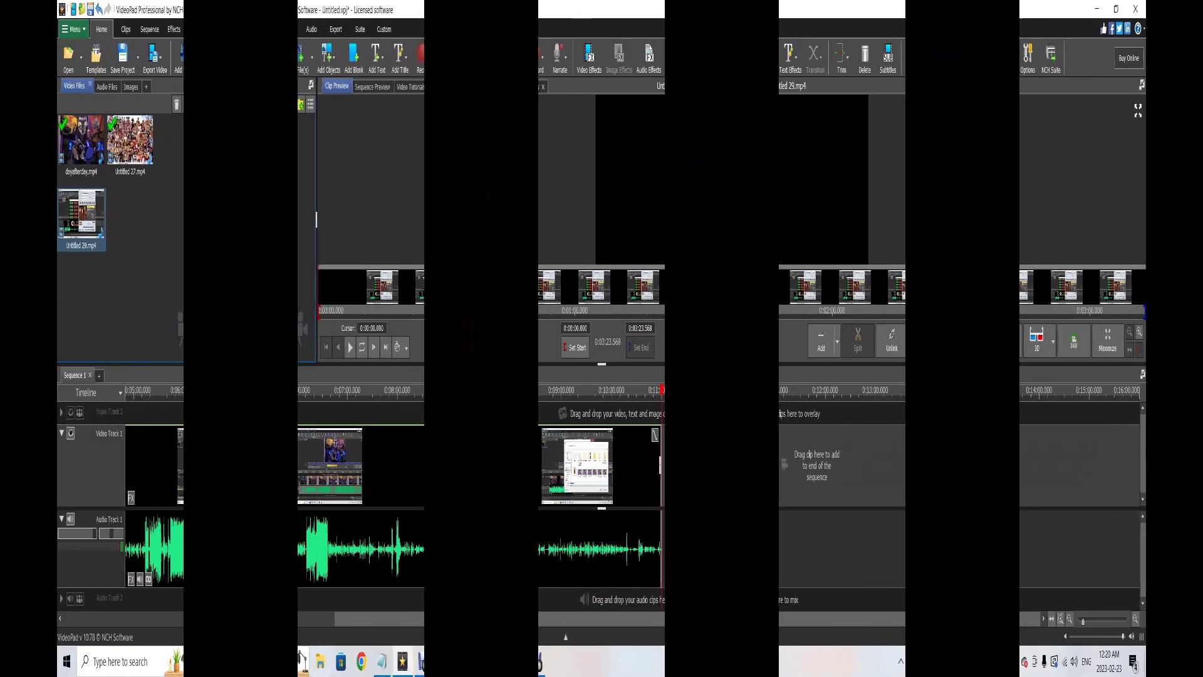
pyautogui.moveTo(46, 213); pyautogui.dragTo(810, 474)
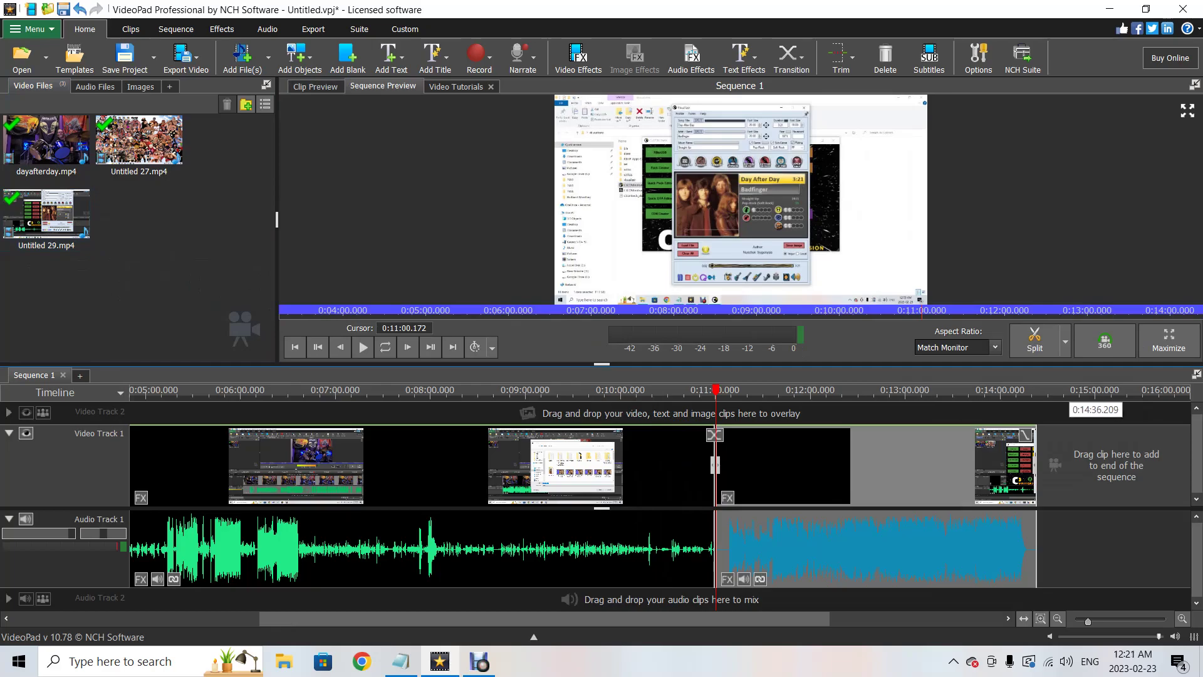
pyautogui.click(1064, 391)
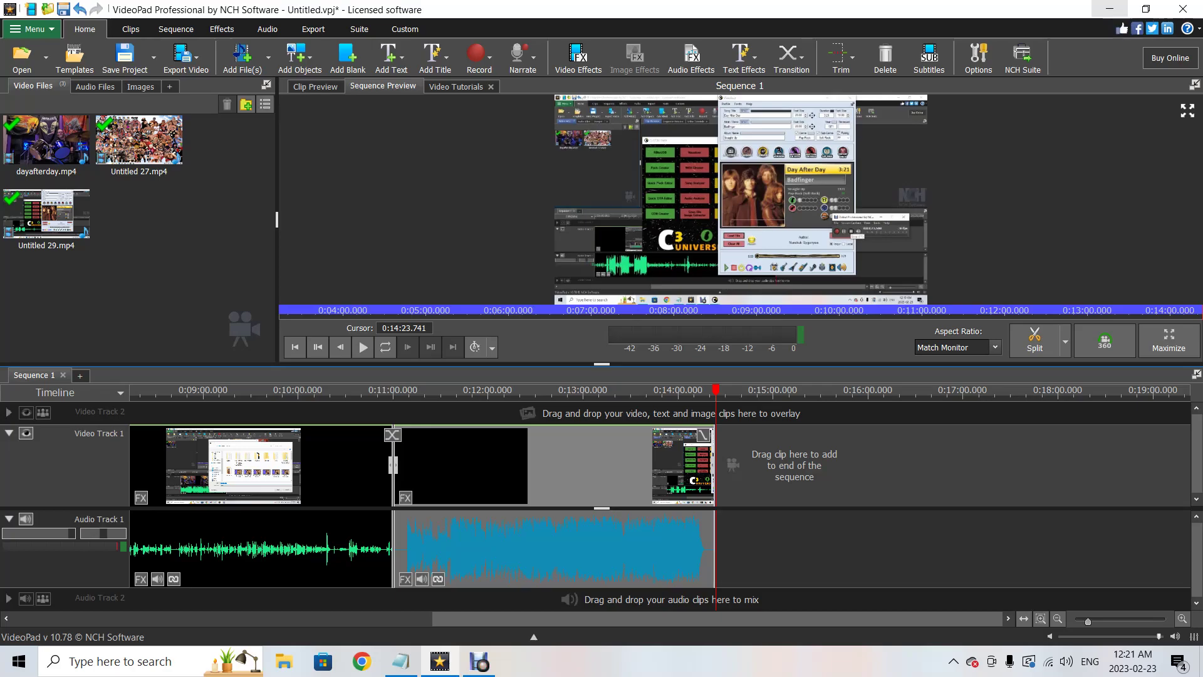
# Minimize the video editor, launch RX 8 Audio Editor from the desktop and switch back to VideoPad
pyautogui.click(1109, 9)
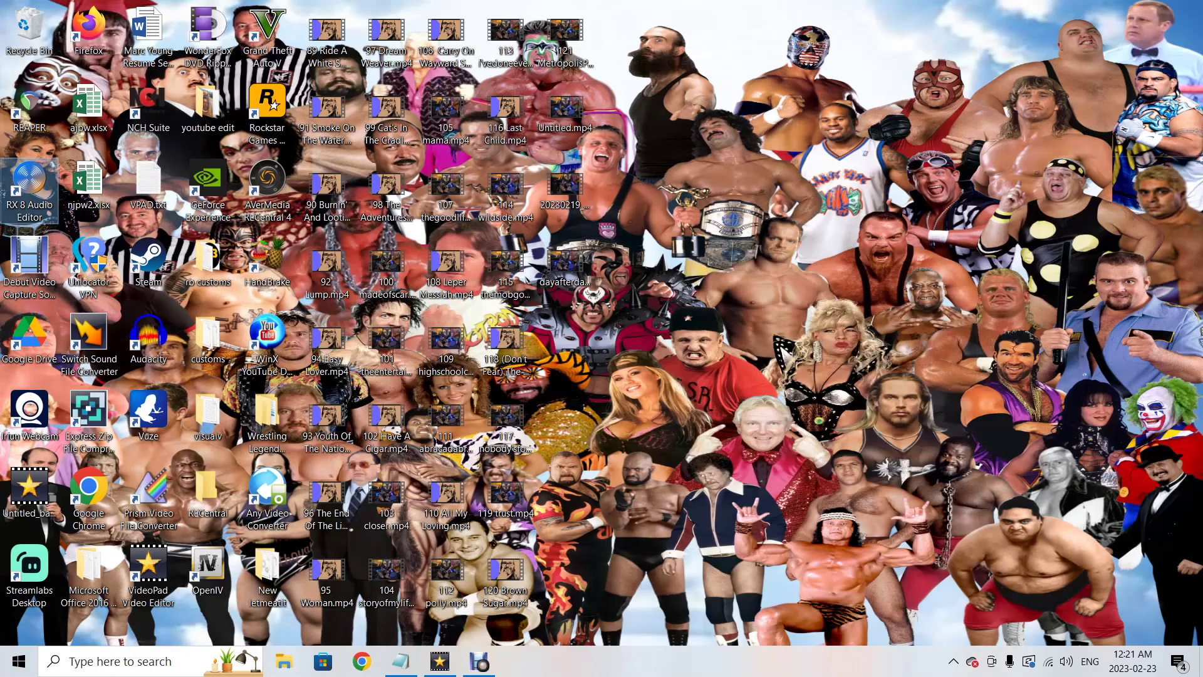
pyautogui.doubleClick(30, 188)
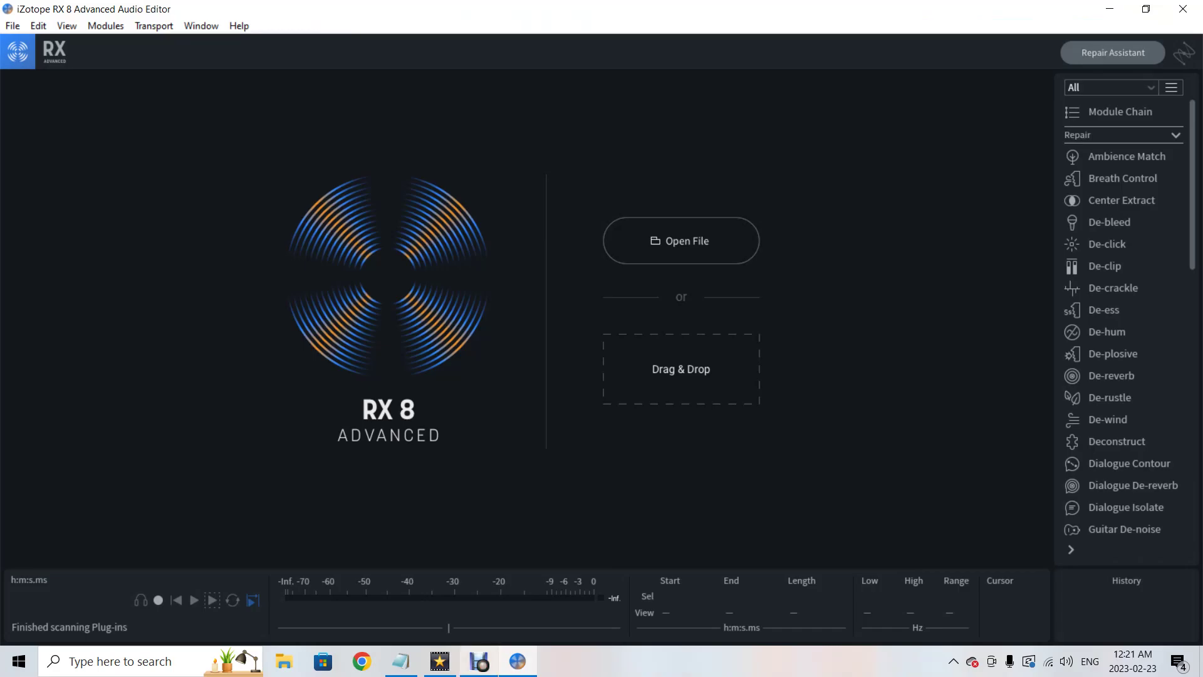
pyautogui.click(440, 661)
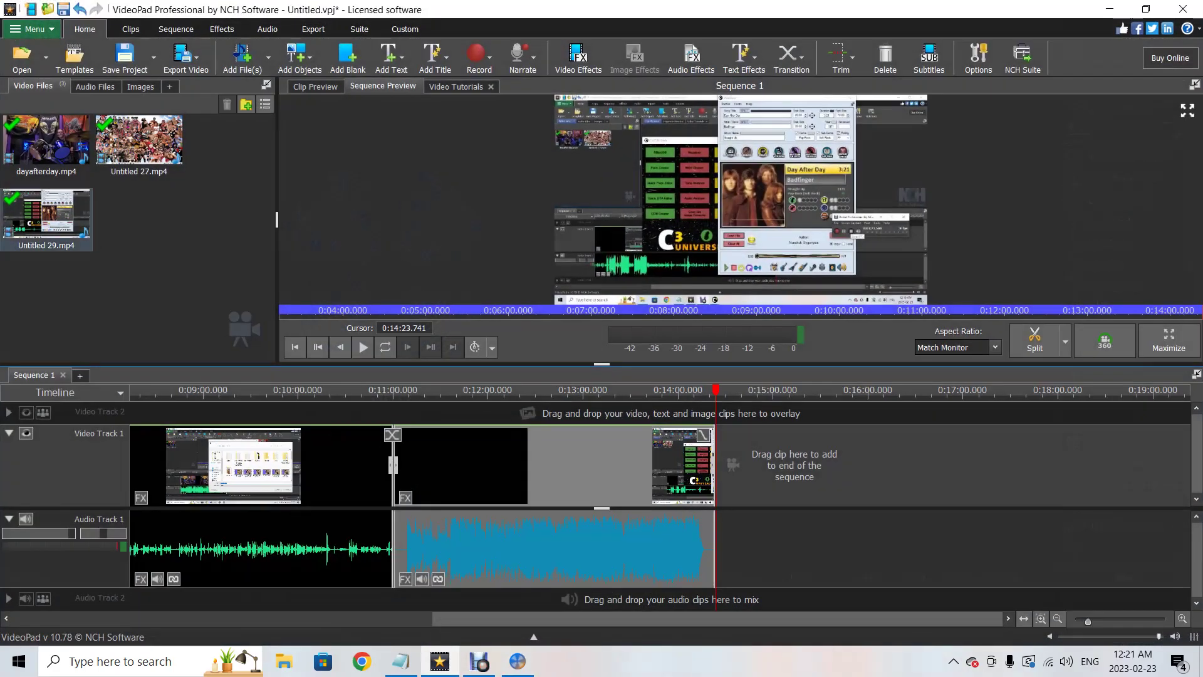
# Save the last clip's audio as a new file and delete the resulting Untitled 29.wav from the audio bin
pyautogui.rightClick(635, 548)
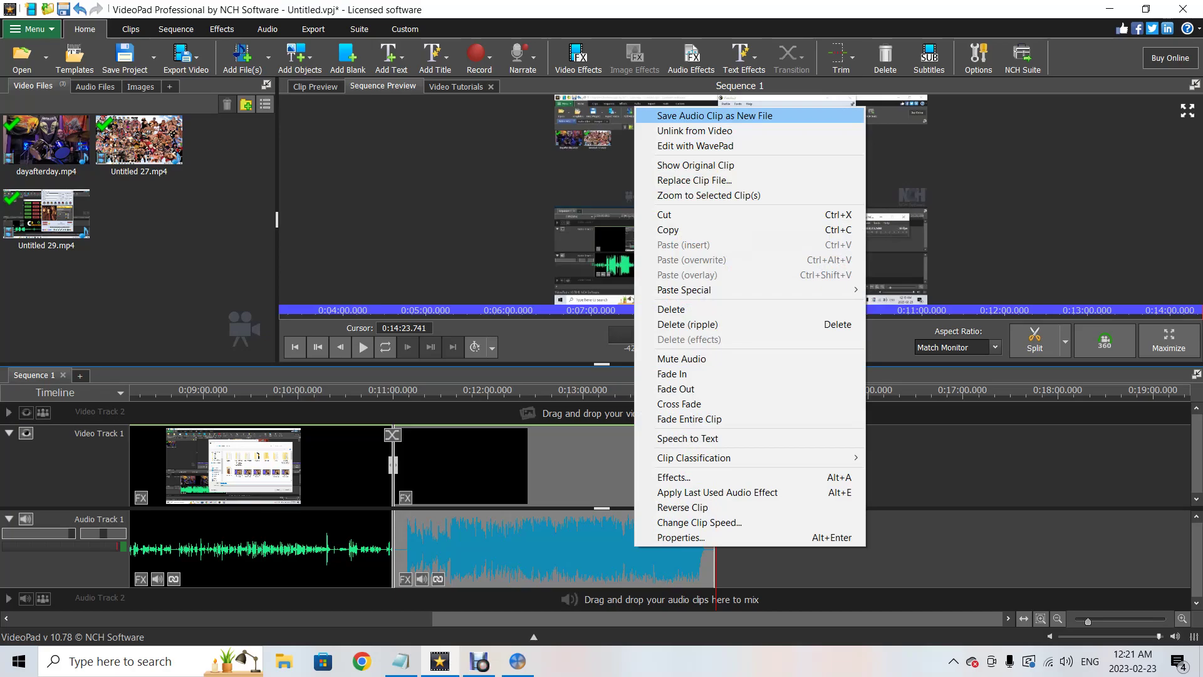
pyautogui.click(714, 115)
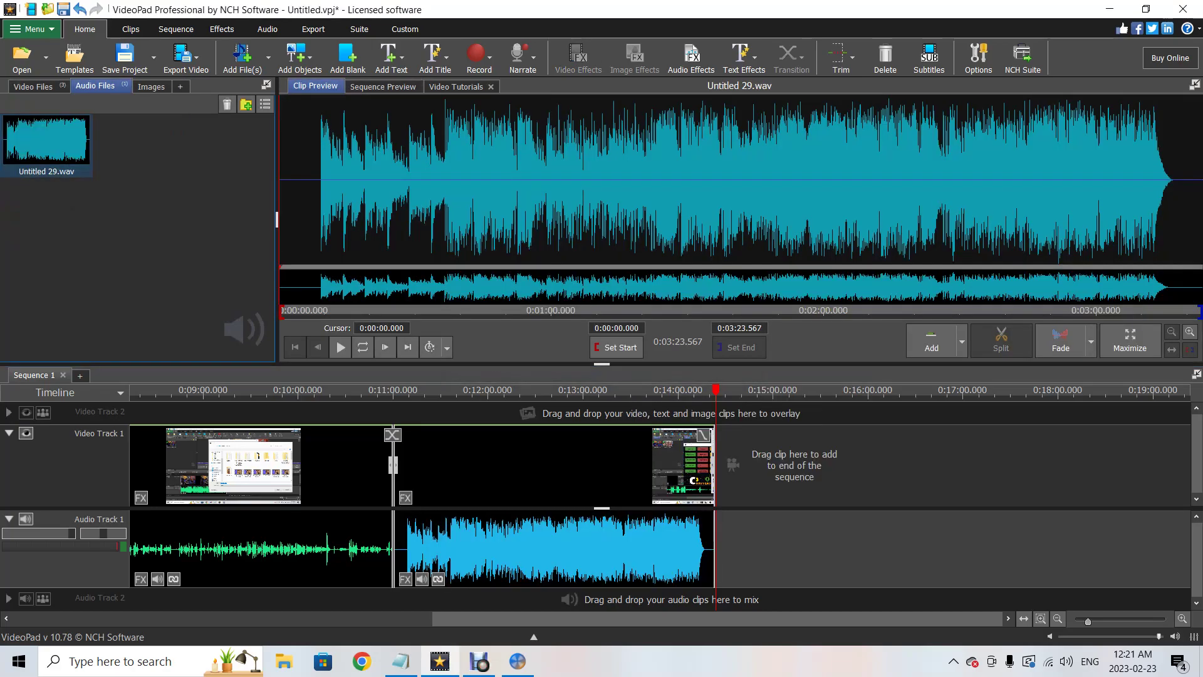
pyautogui.rightClick(44, 141)
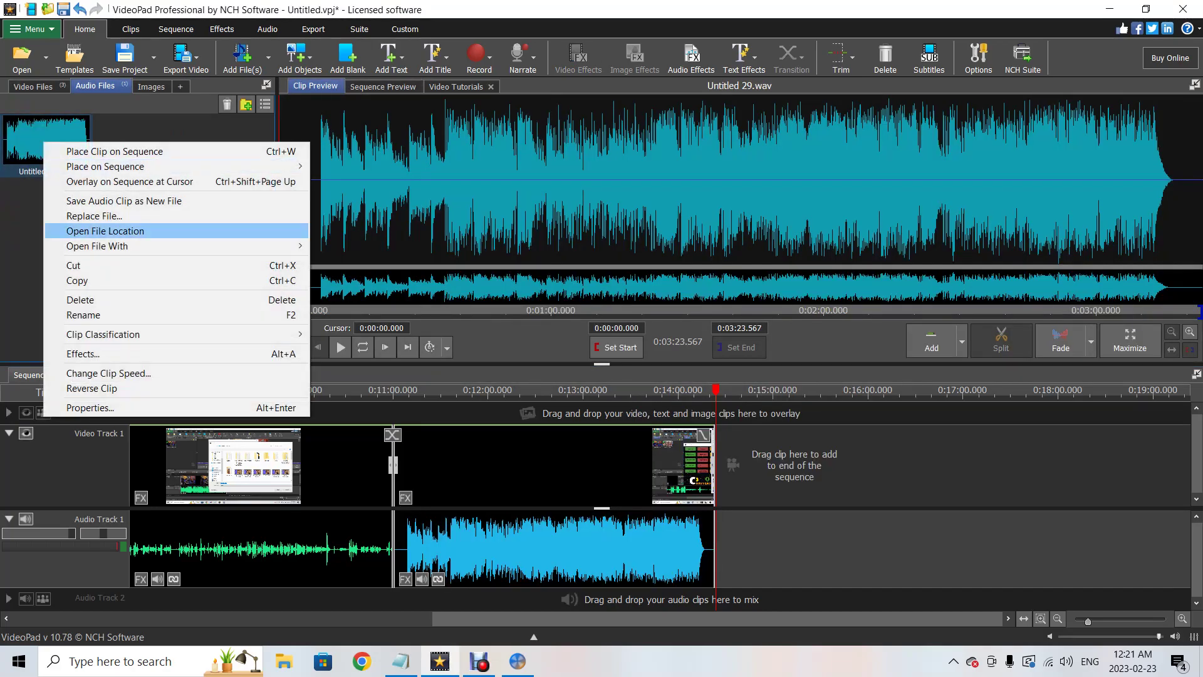
pyautogui.click(94, 300)
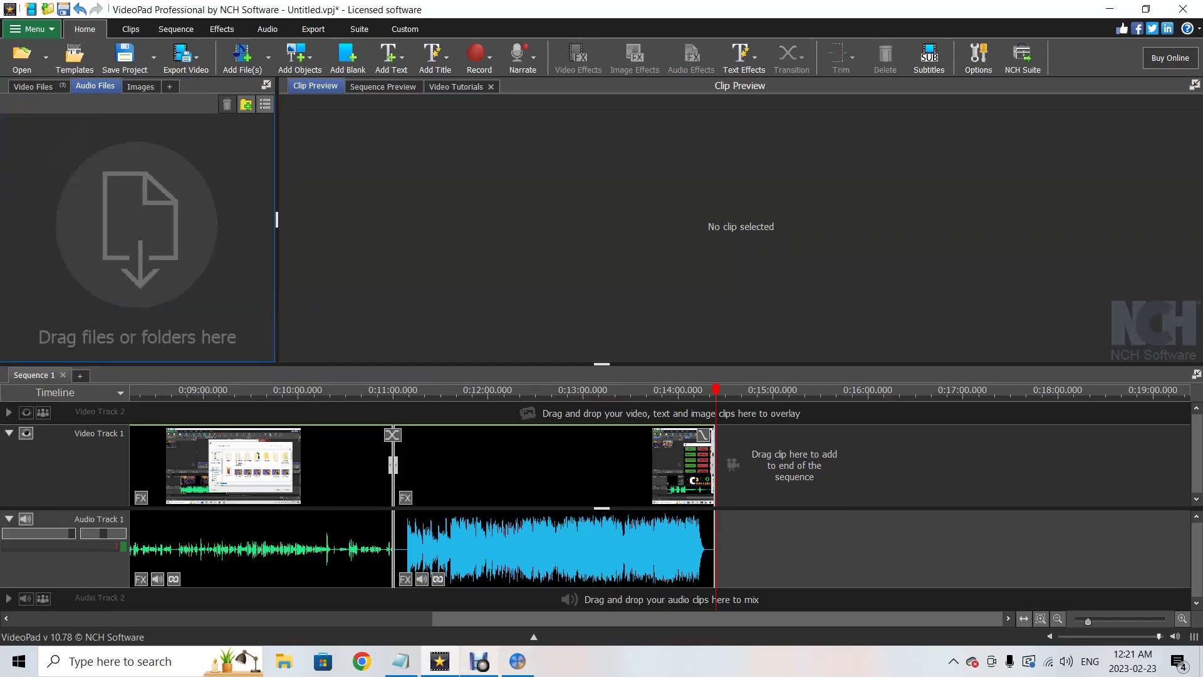
# Switch to RX 8 and open Untitled 29.wav from the Music folder
pyautogui.click(518, 661)
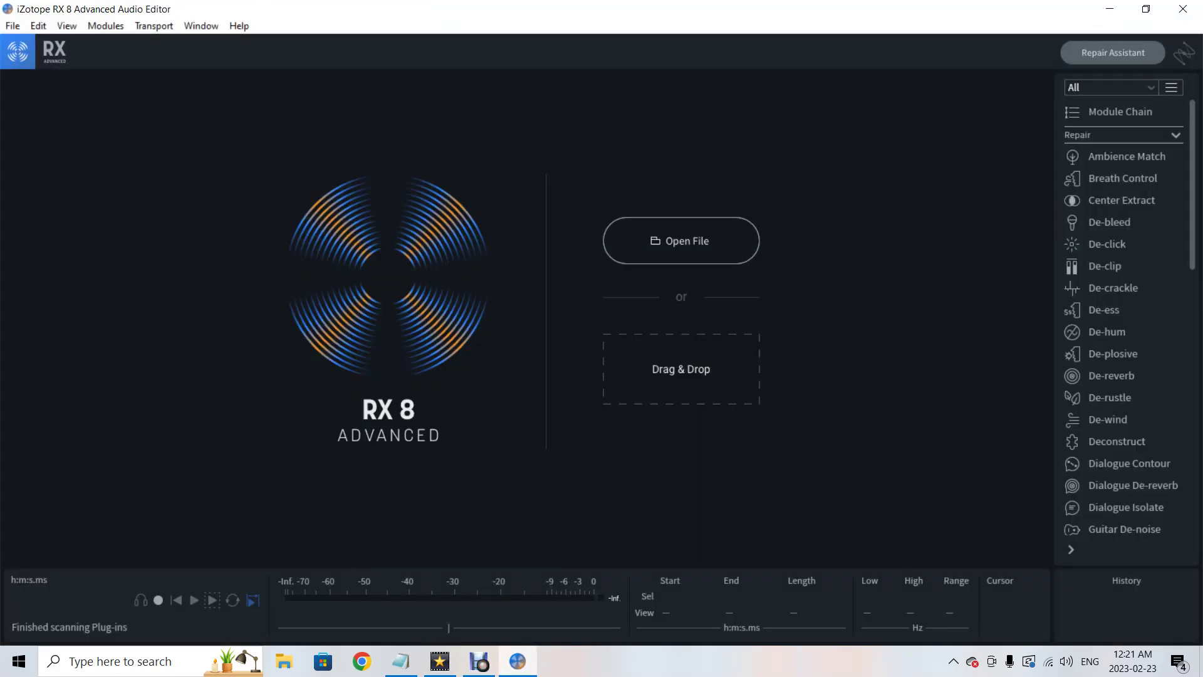
pyautogui.click(681, 241)
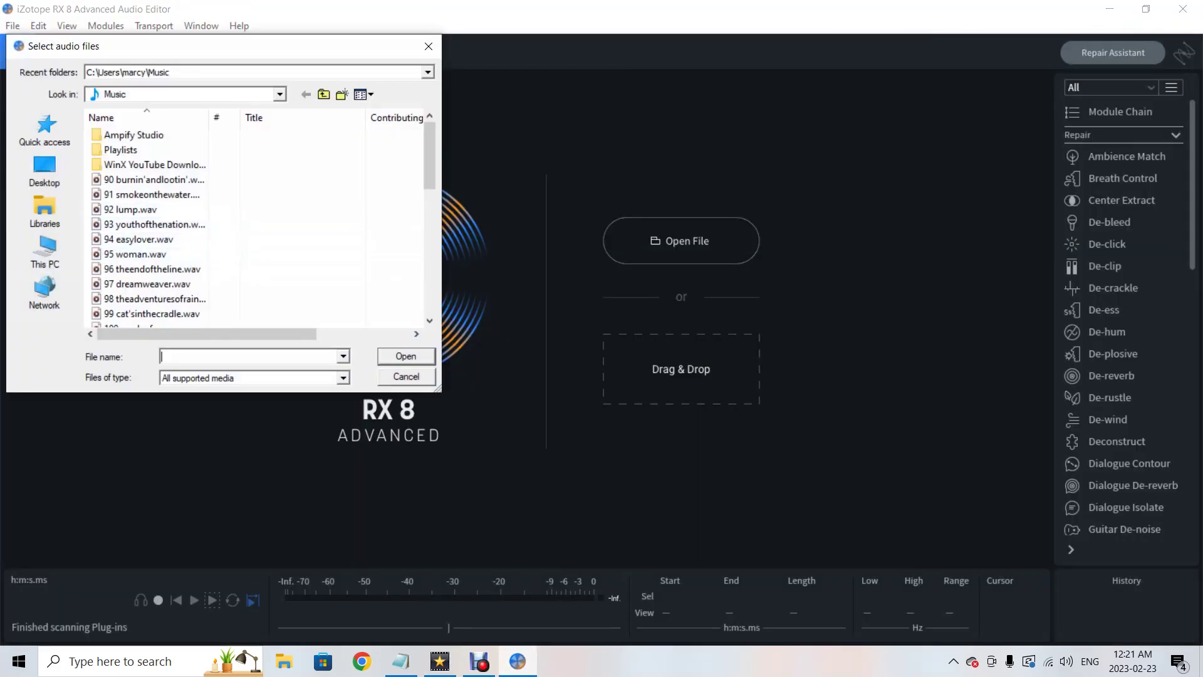
pyautogui.click(45, 252)
pyautogui.doubleClick(144, 300)
pyautogui.scroll(-7, 151, 307)
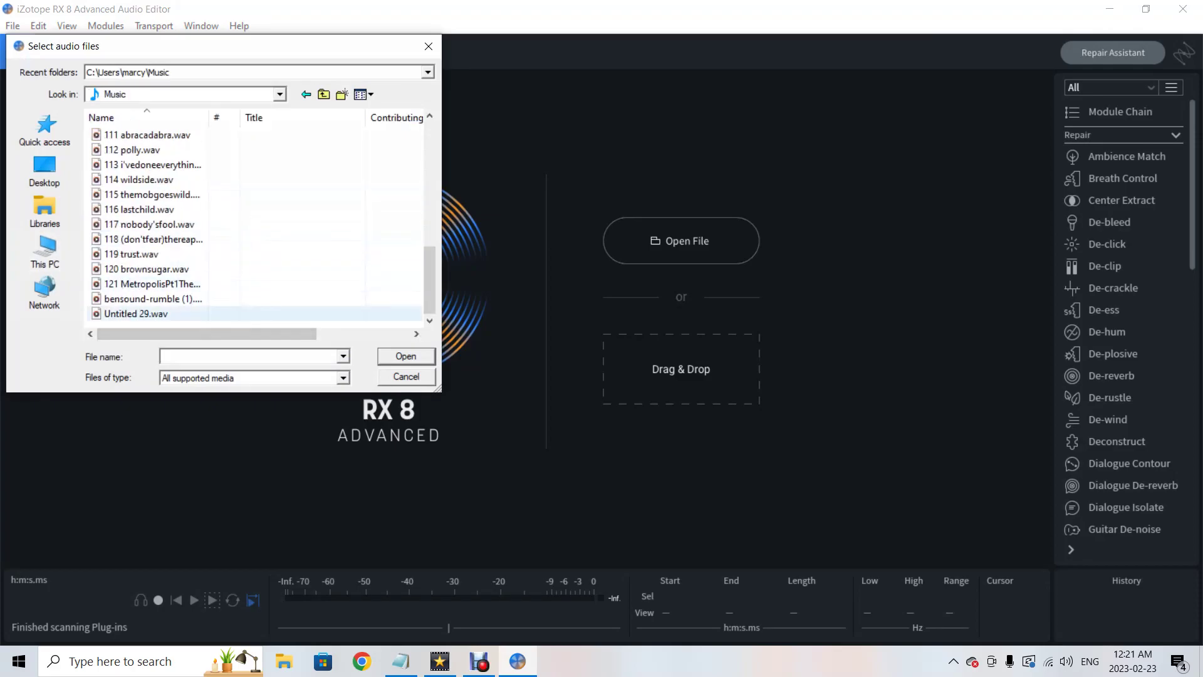
pyautogui.doubleClick(136, 314)
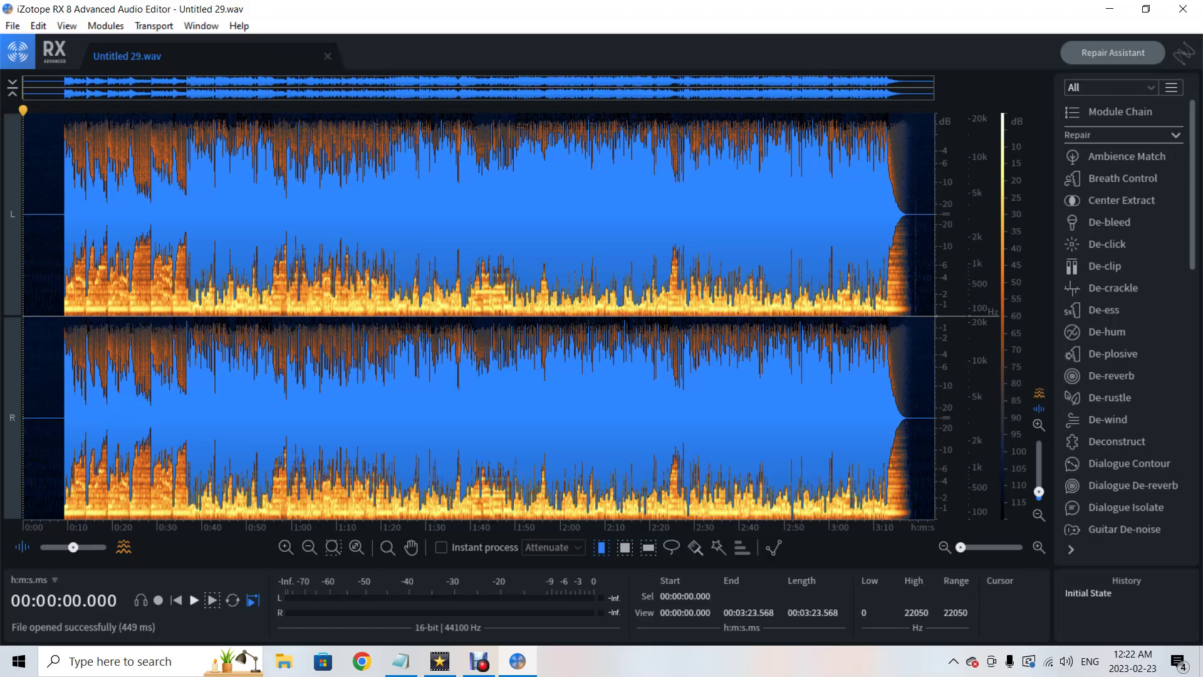
# Play the song's first seconds up to about 0:11.5 and open the Music Rebalance module
pyautogui.press('space')
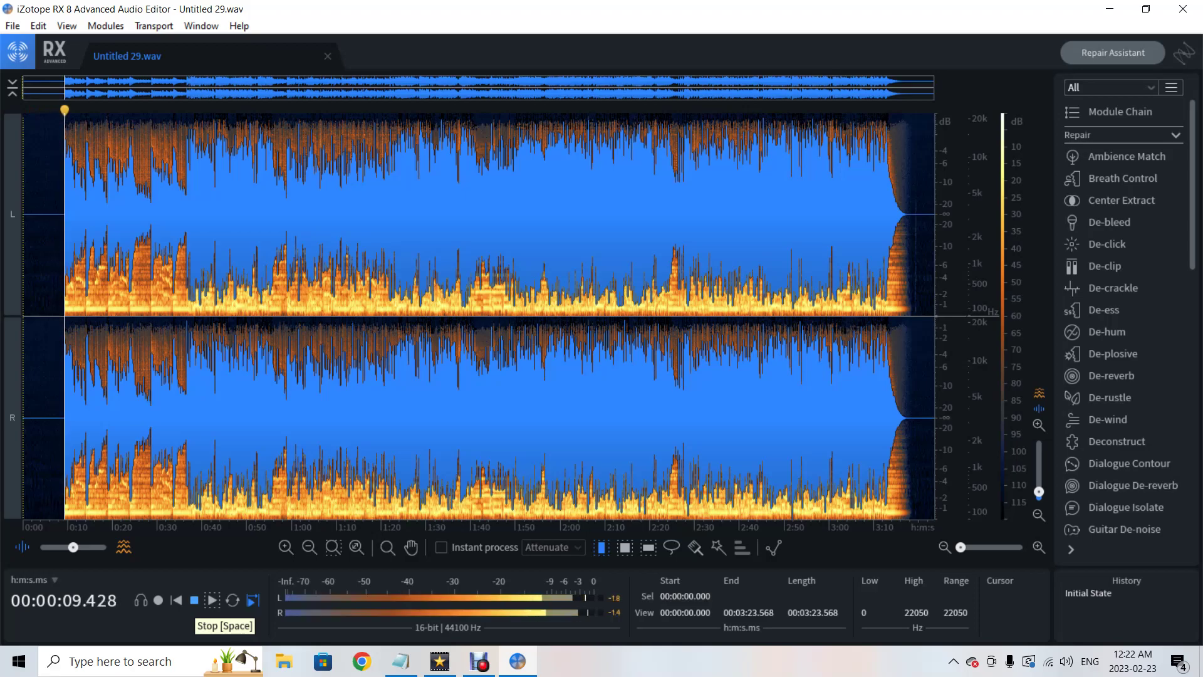
pyautogui.click(194, 600)
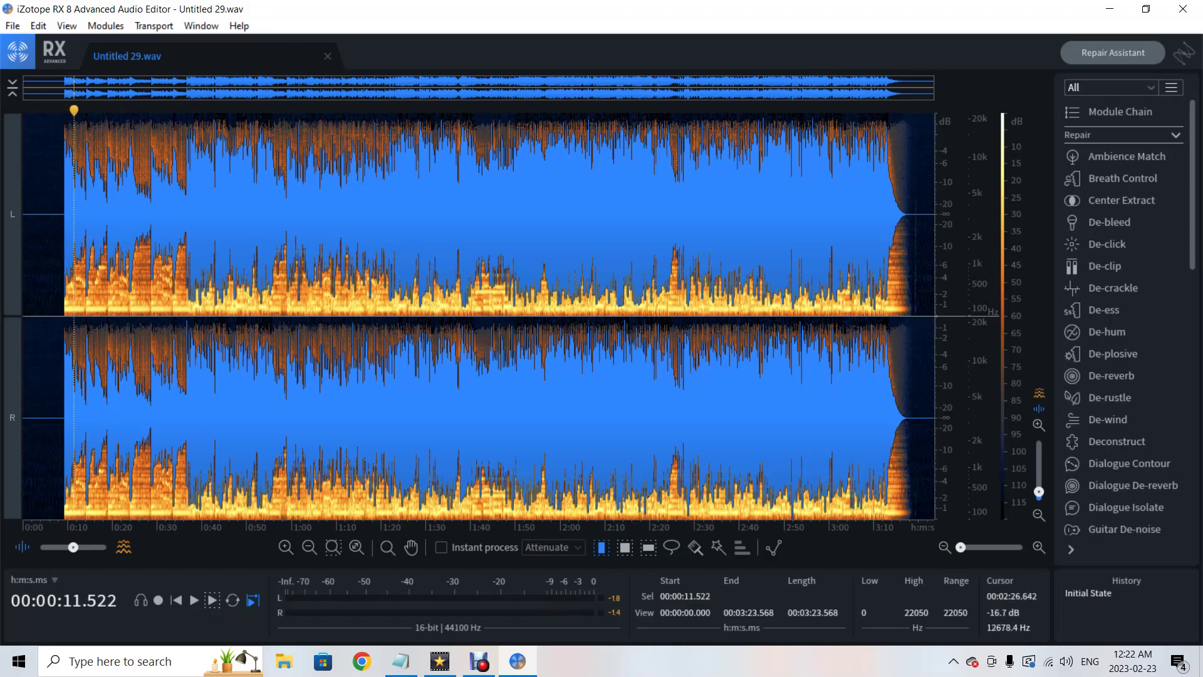
pyautogui.scroll(-5, 1122, 336)
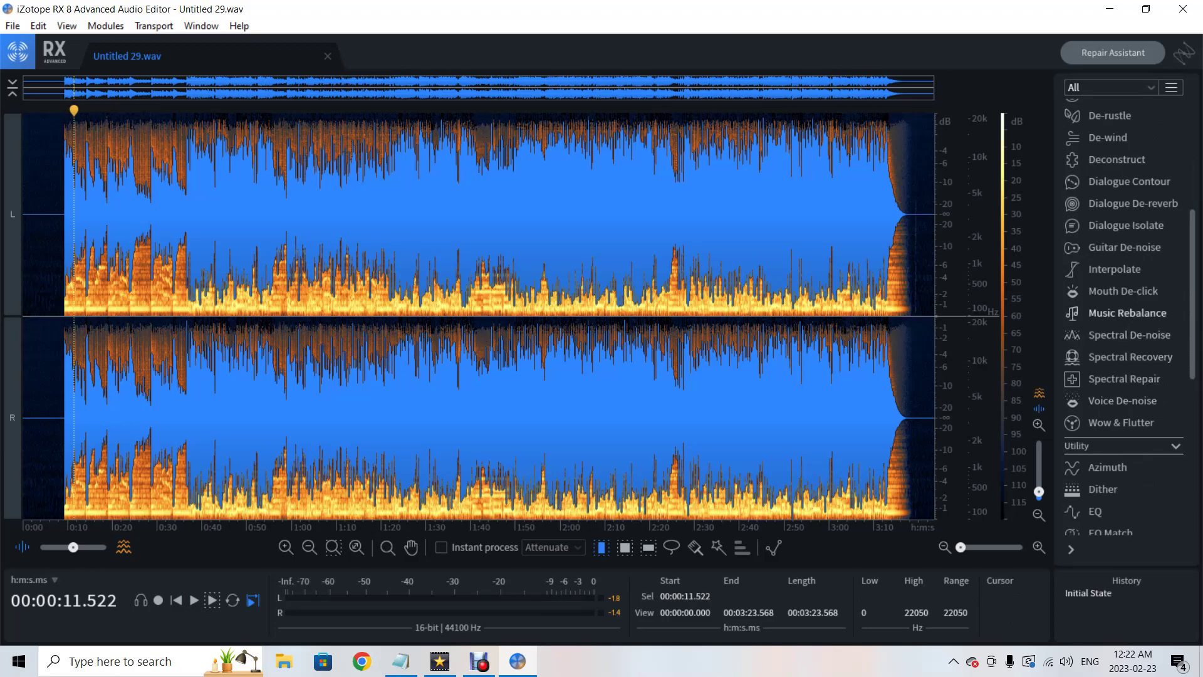
pyautogui.click(1127, 313)
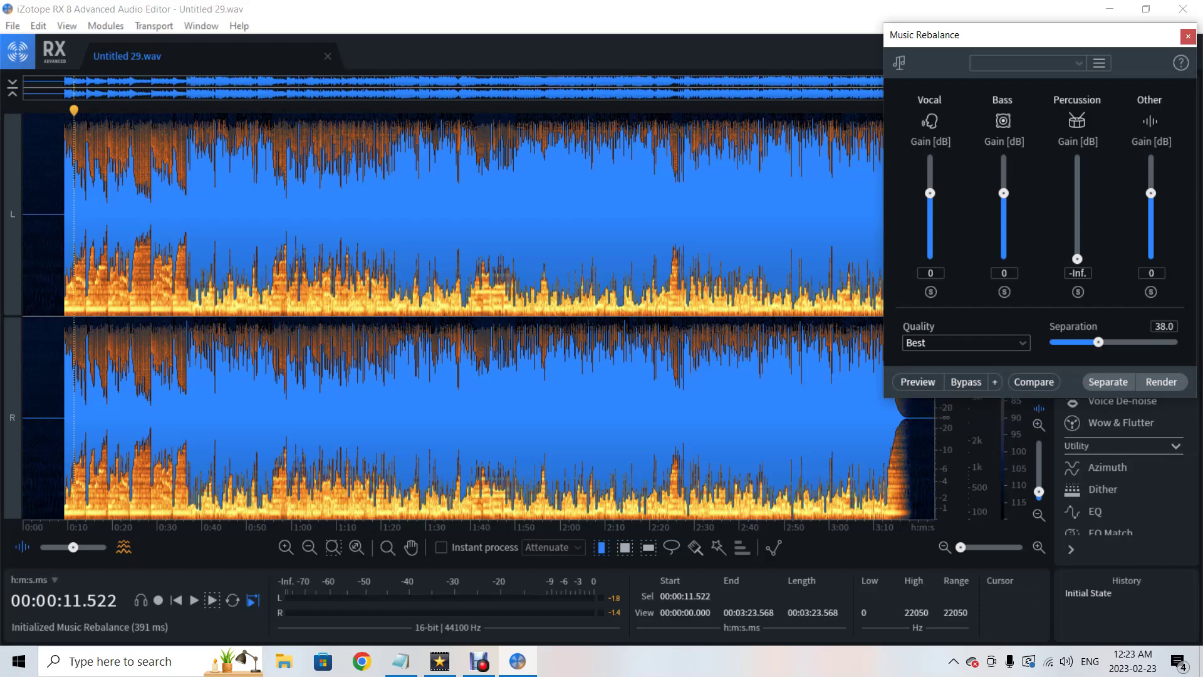
# Play short parts of the song's opening to find the drum entry and set the playhead at about 0:32
pyautogui.click(73, 110)
pyautogui.press('space')
pyautogui.press('space')
pyautogui.click(146, 110)
pyautogui.press('space')
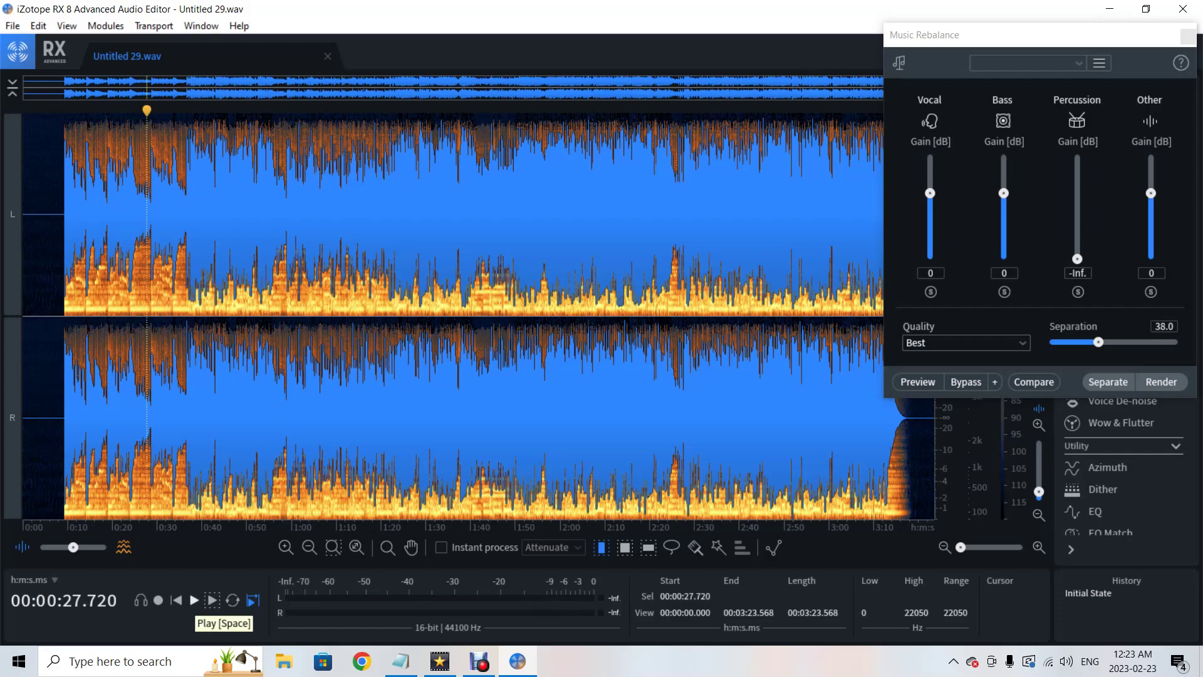
pyautogui.moveTo(147, 111); pyautogui.dragTo(75, 111)
pyautogui.click(180, 110)
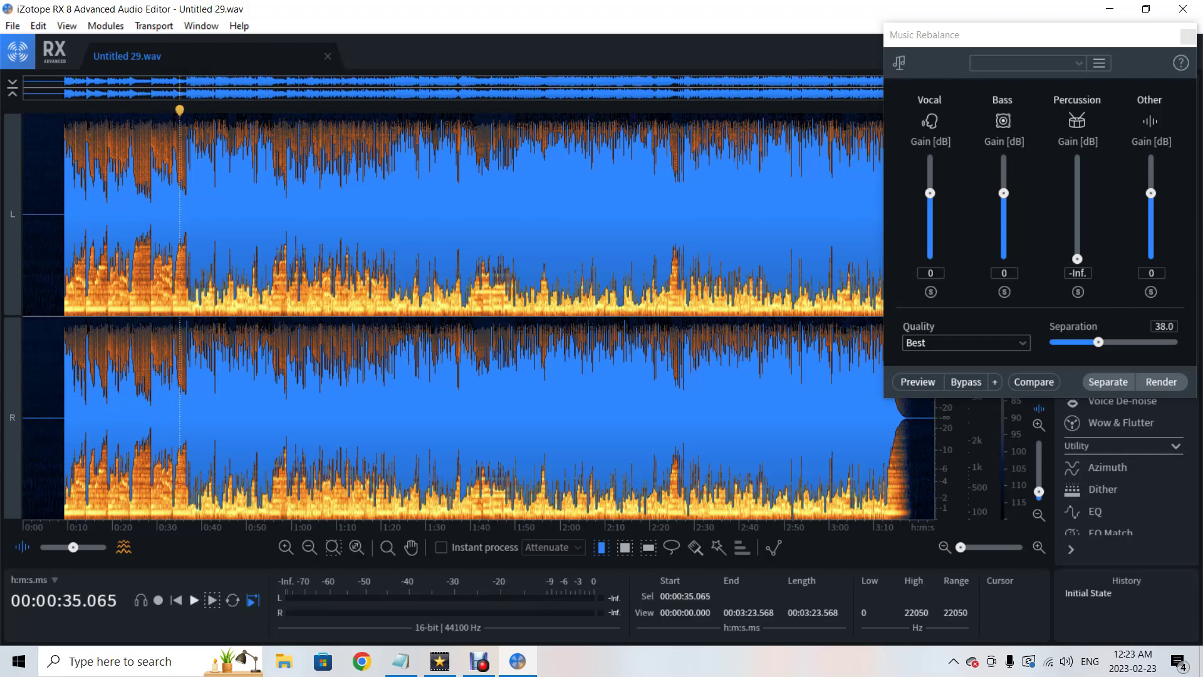
pyautogui.click(194, 600)
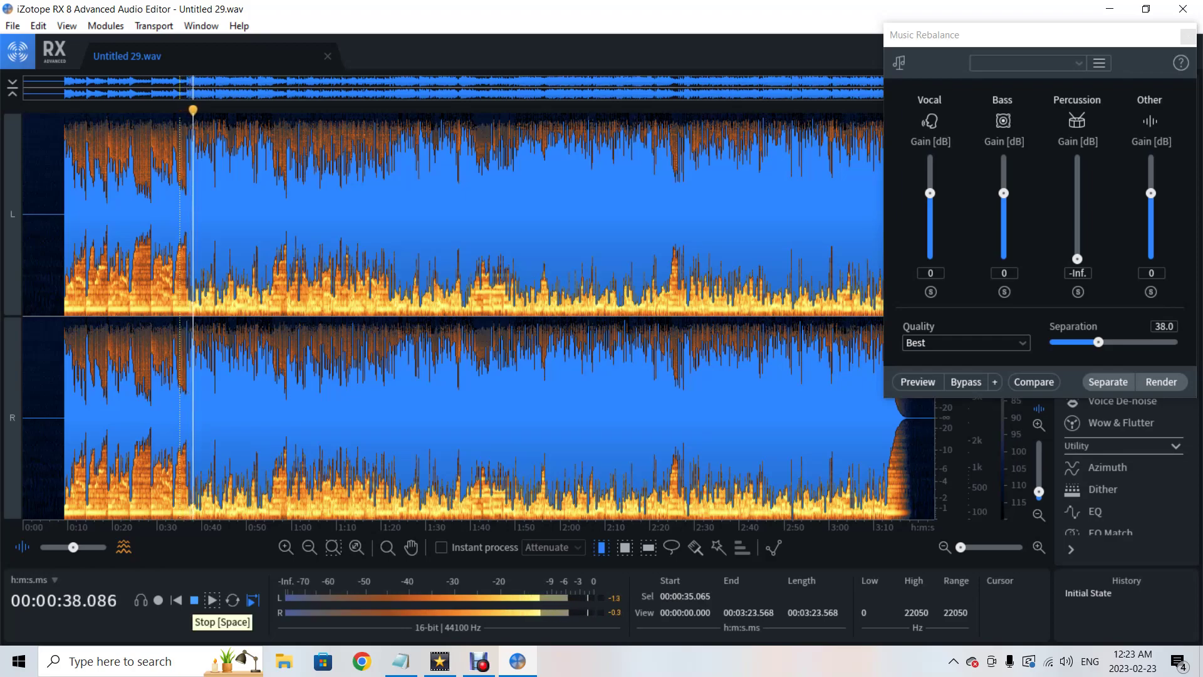
pyautogui.click(195, 600)
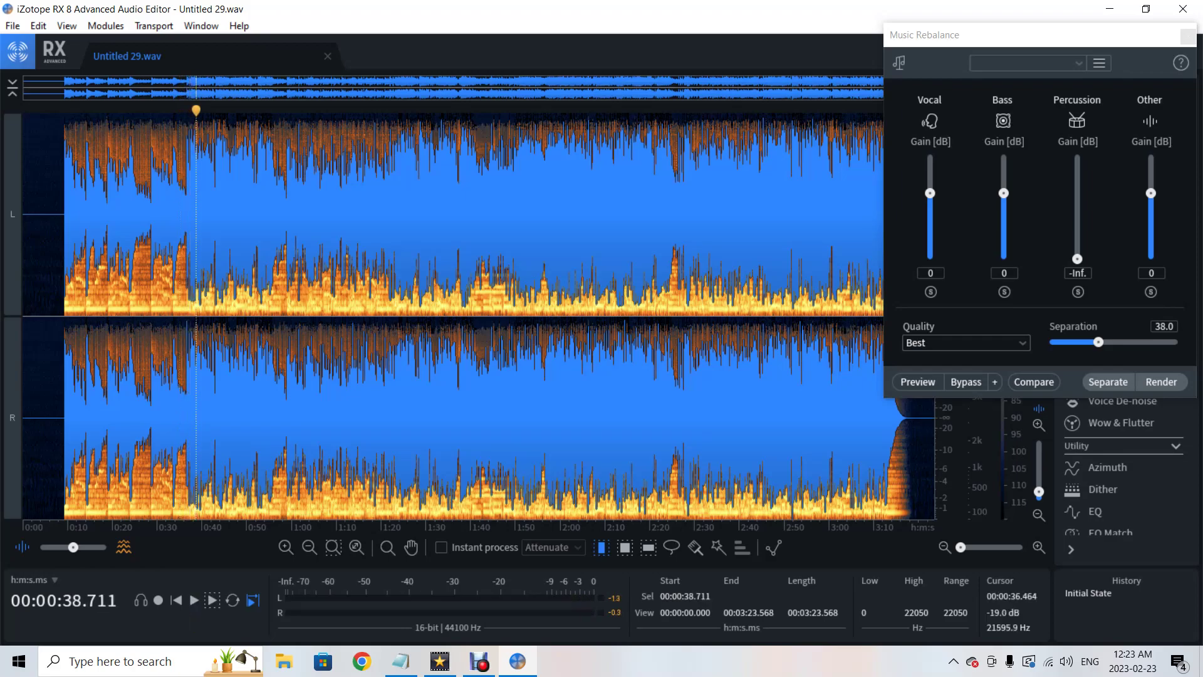
pyautogui.click(175, 107)
pyautogui.click(166, 107)
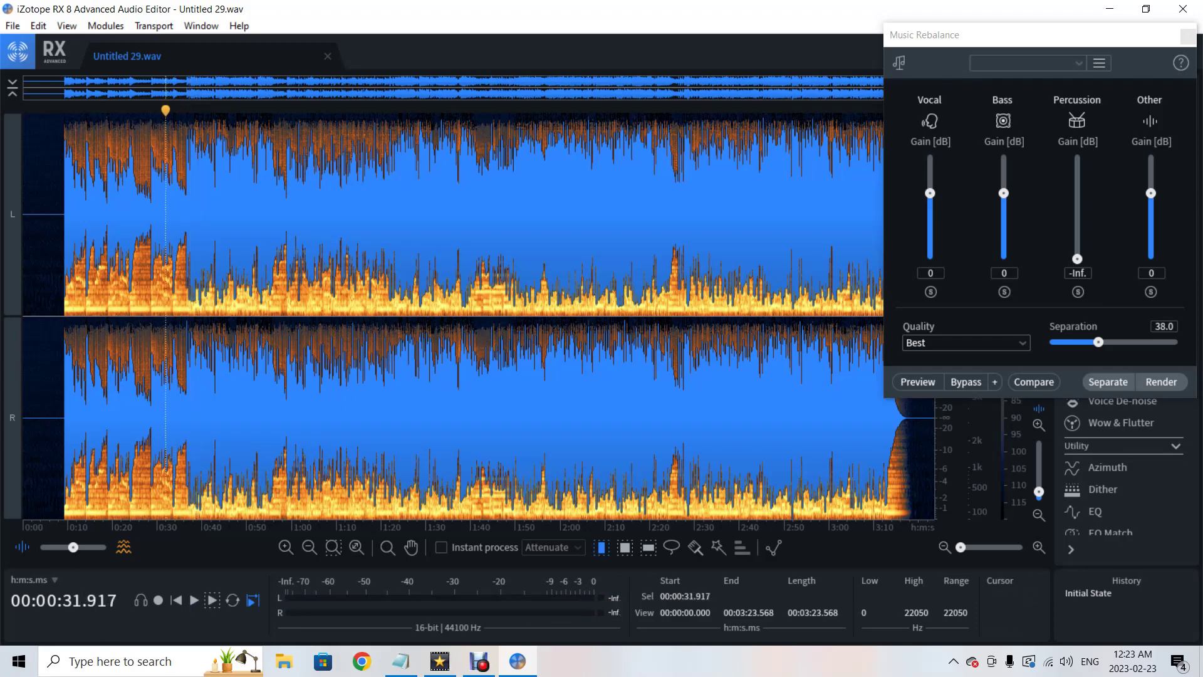
# Preview Music Rebalance from the playhead and render it with percussion at -Inf, Best quality and 38.0 separation
pyautogui.click(918, 382)
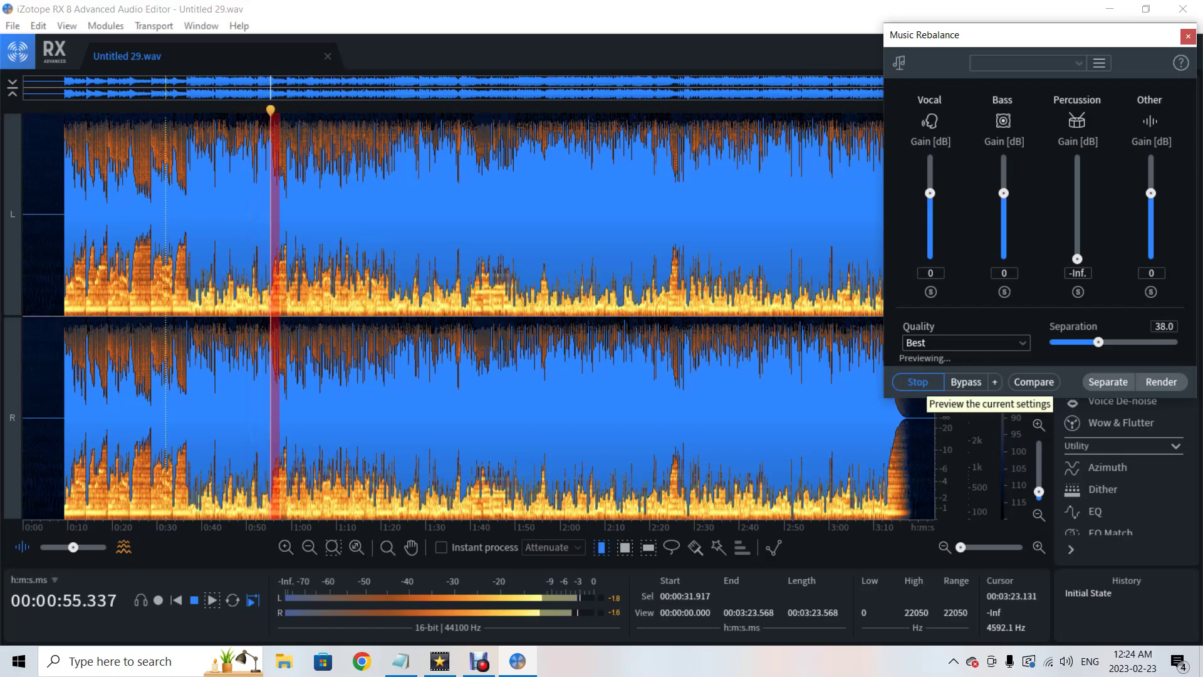
pyautogui.click(918, 381)
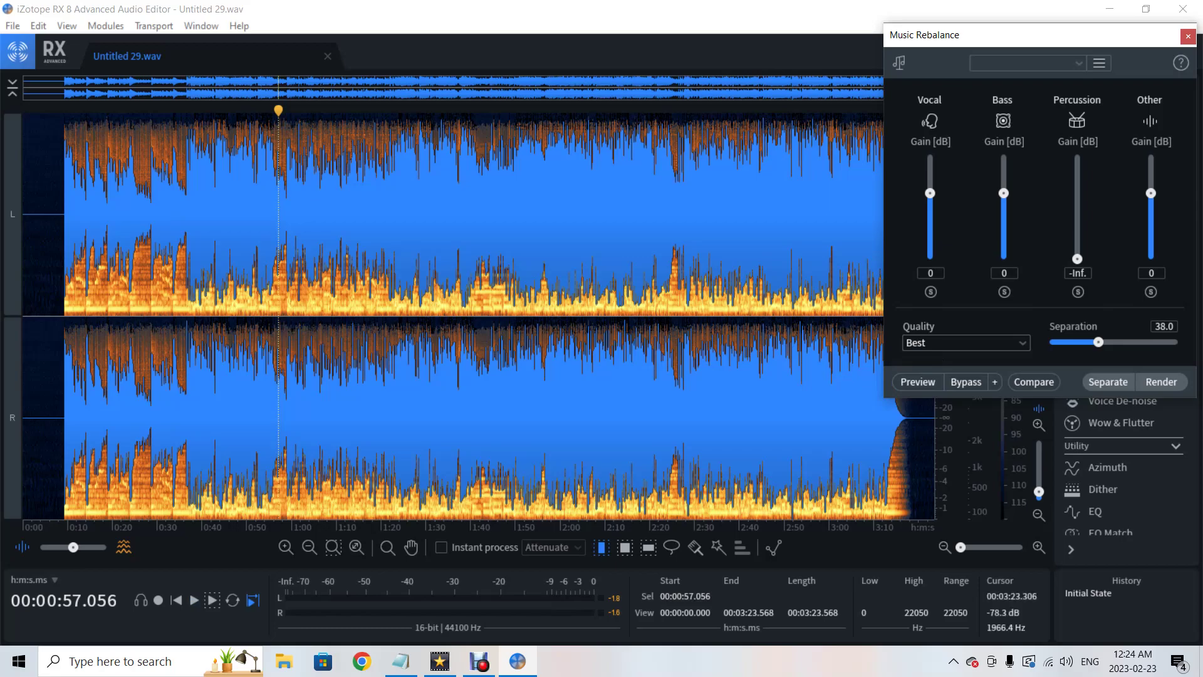
pyautogui.click(1161, 382)
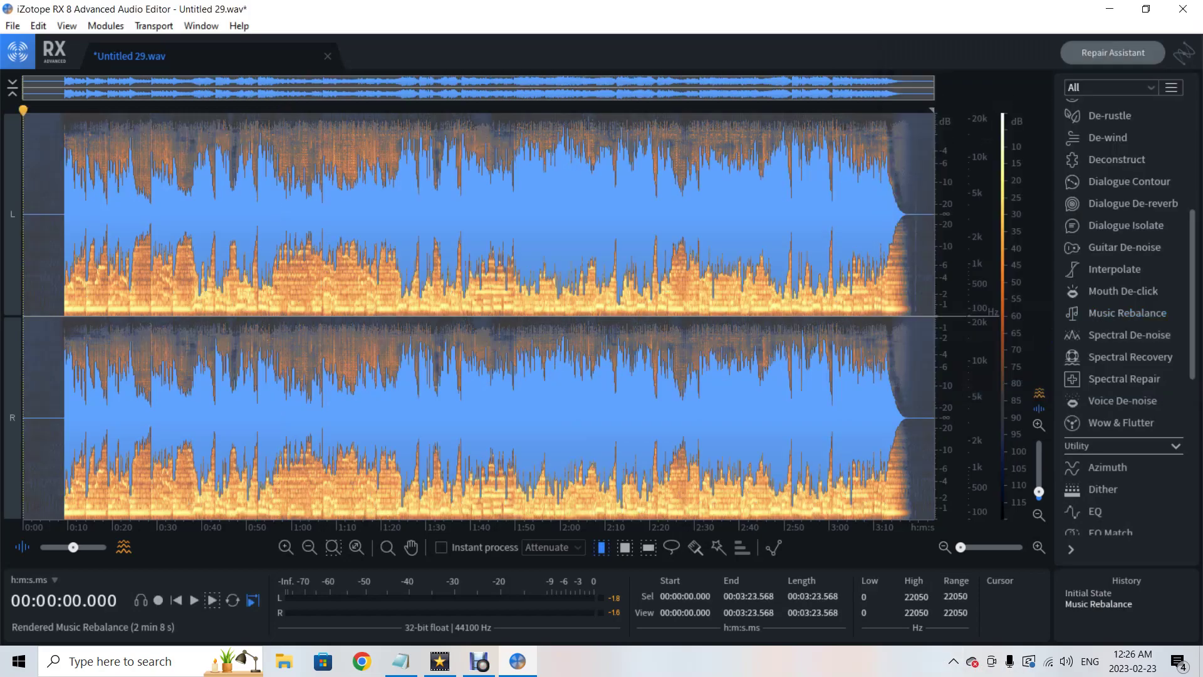
# Start exporting the rebalanced song as an MP3 at 256 kbps with constant bit rate
pyautogui.click(13, 25)
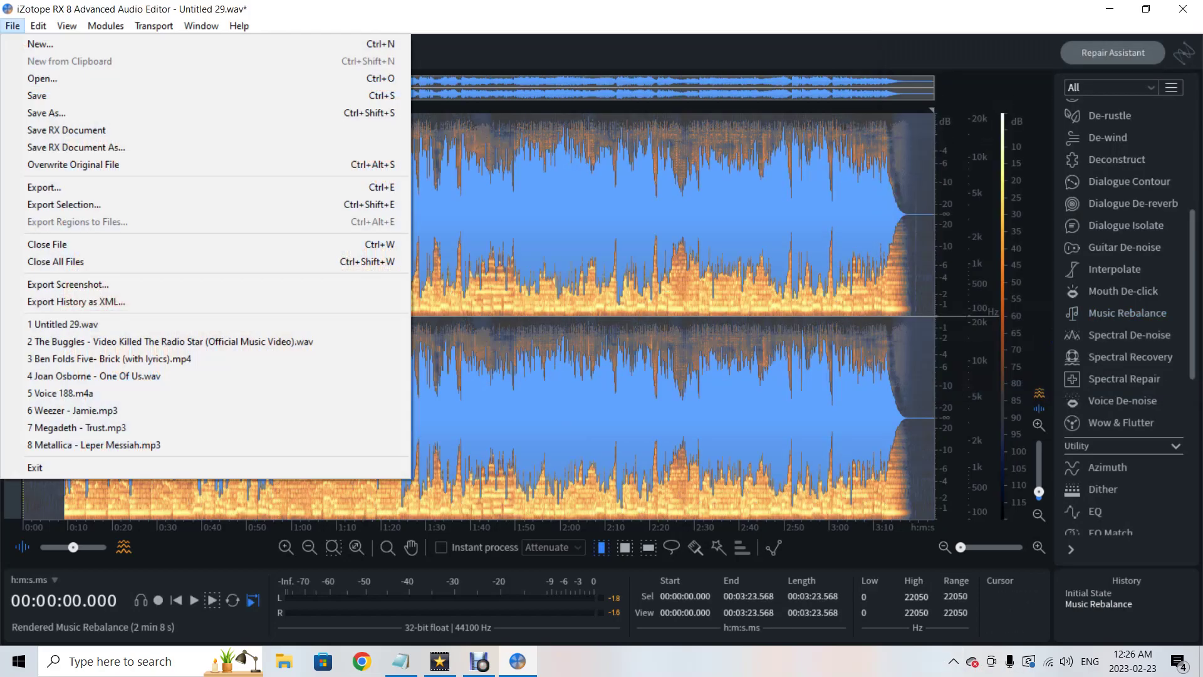
pyautogui.click(37, 185)
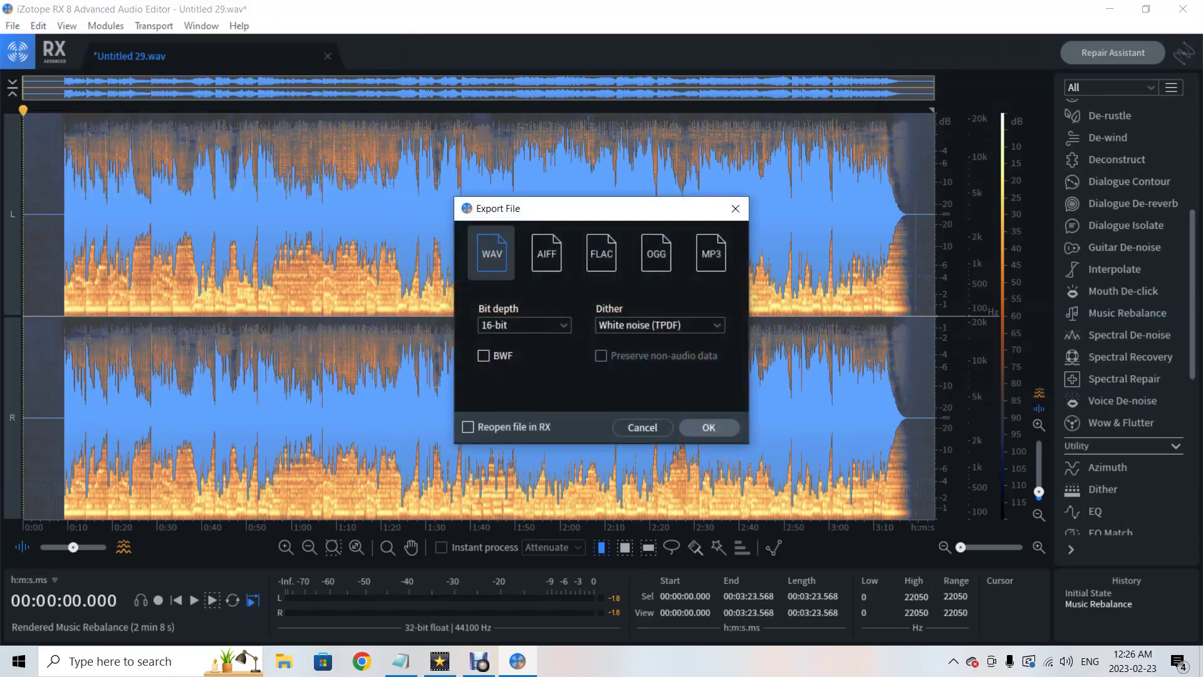
pyautogui.click(712, 253)
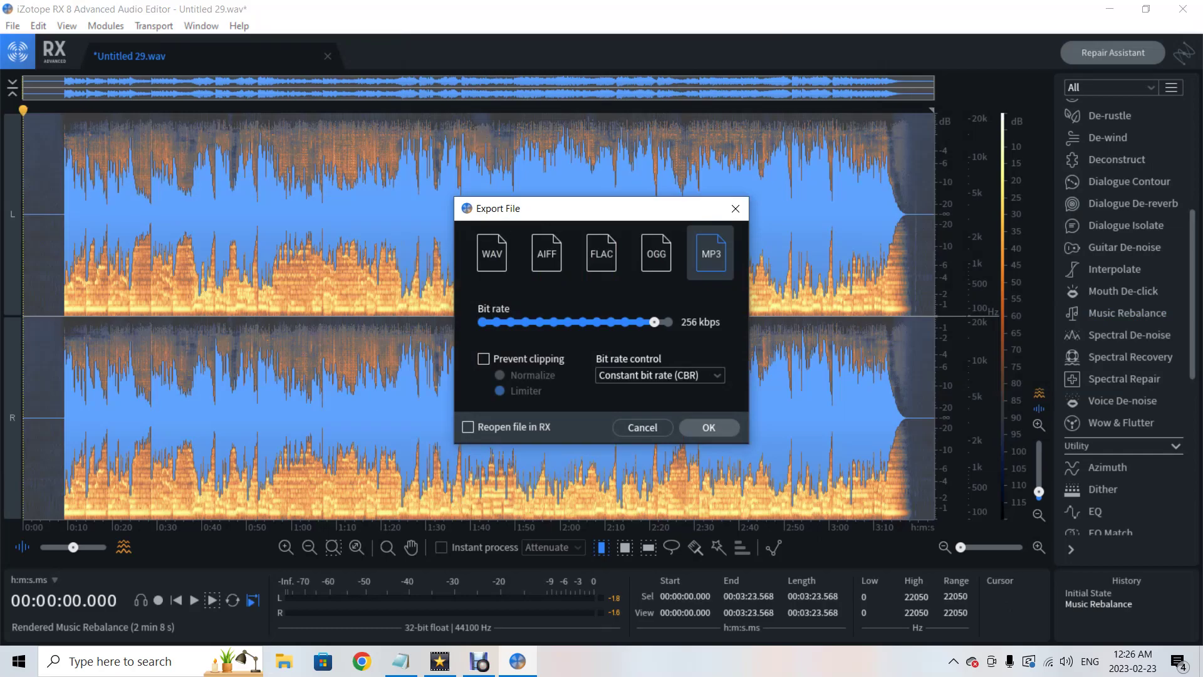
pyautogui.click(709, 428)
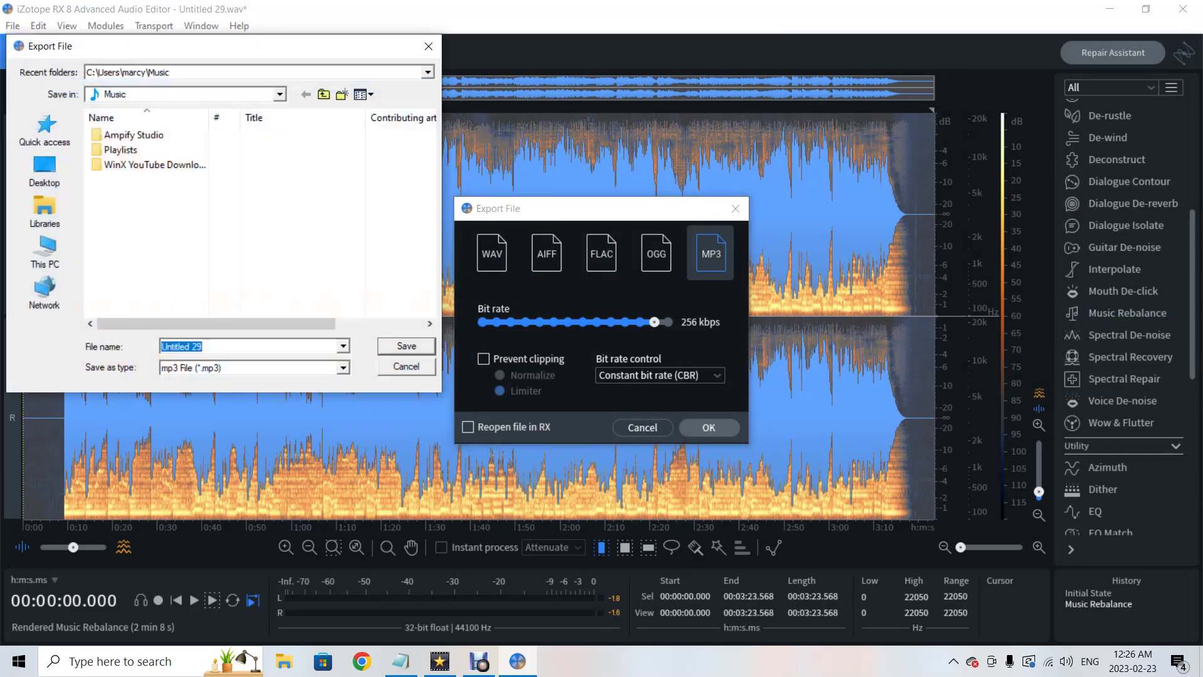
# Save the exported MP3 to the Desktop under the file name dayafterday
pyautogui.click(44, 169)
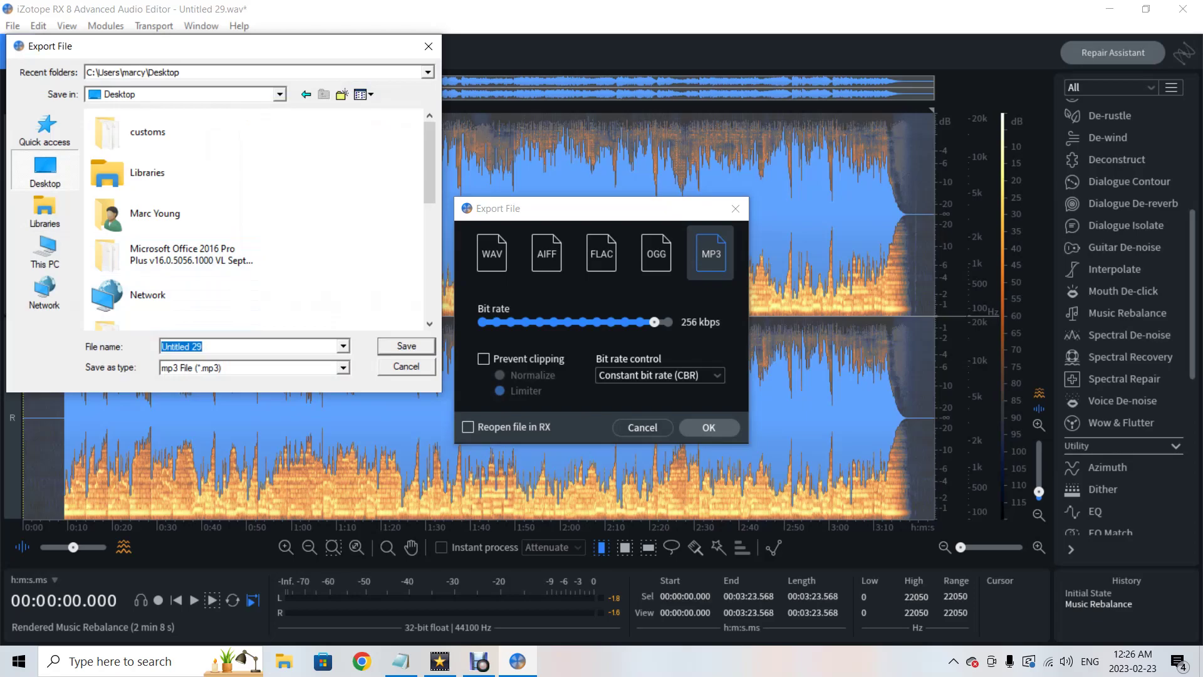
pyautogui.write('day')
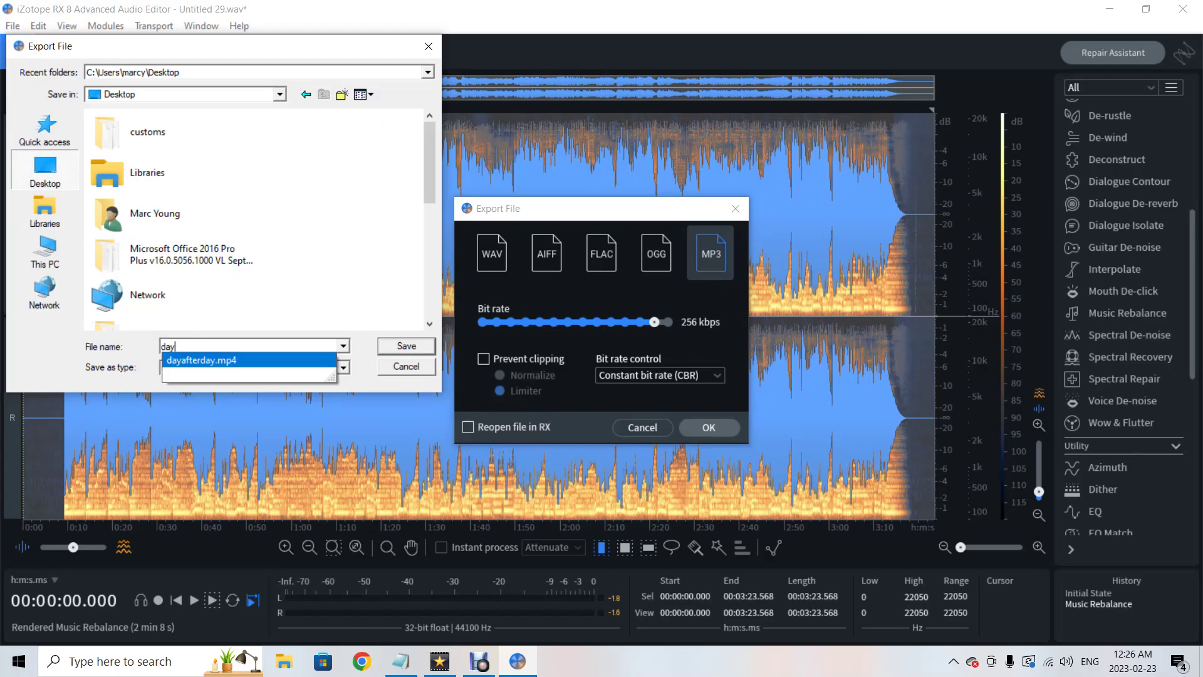
pyautogui.click(201, 361)
pyautogui.click(225, 346)
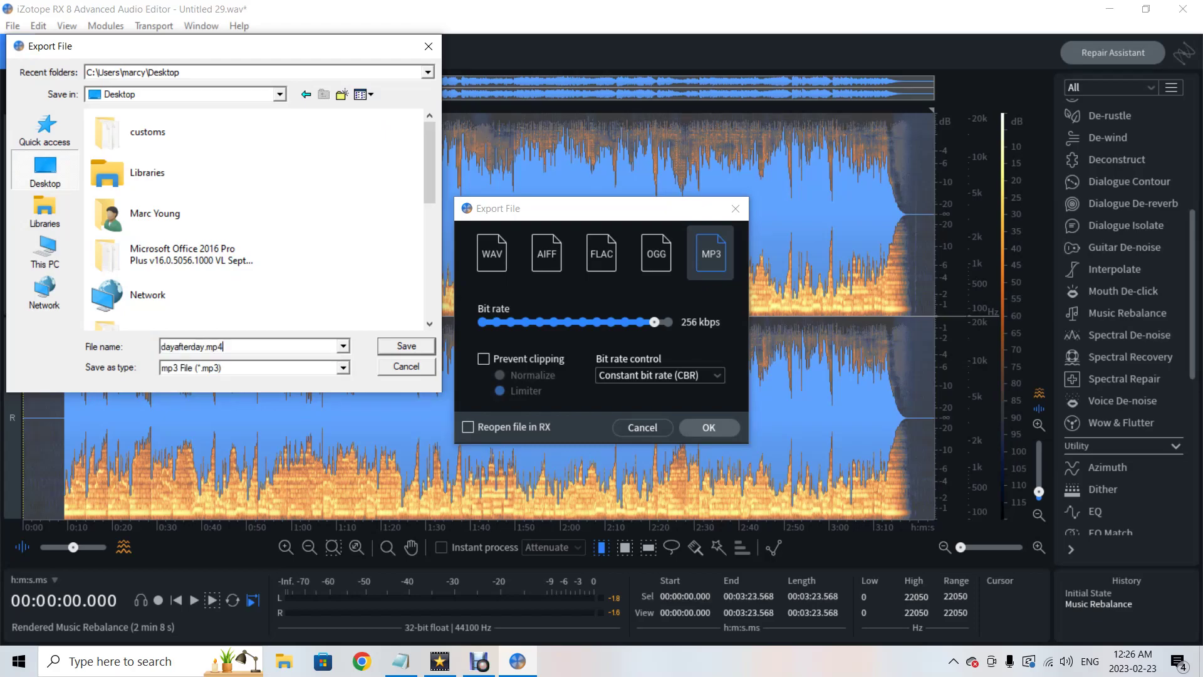
pyautogui.press('BackSpace')
pyautogui.press('BackSpace')
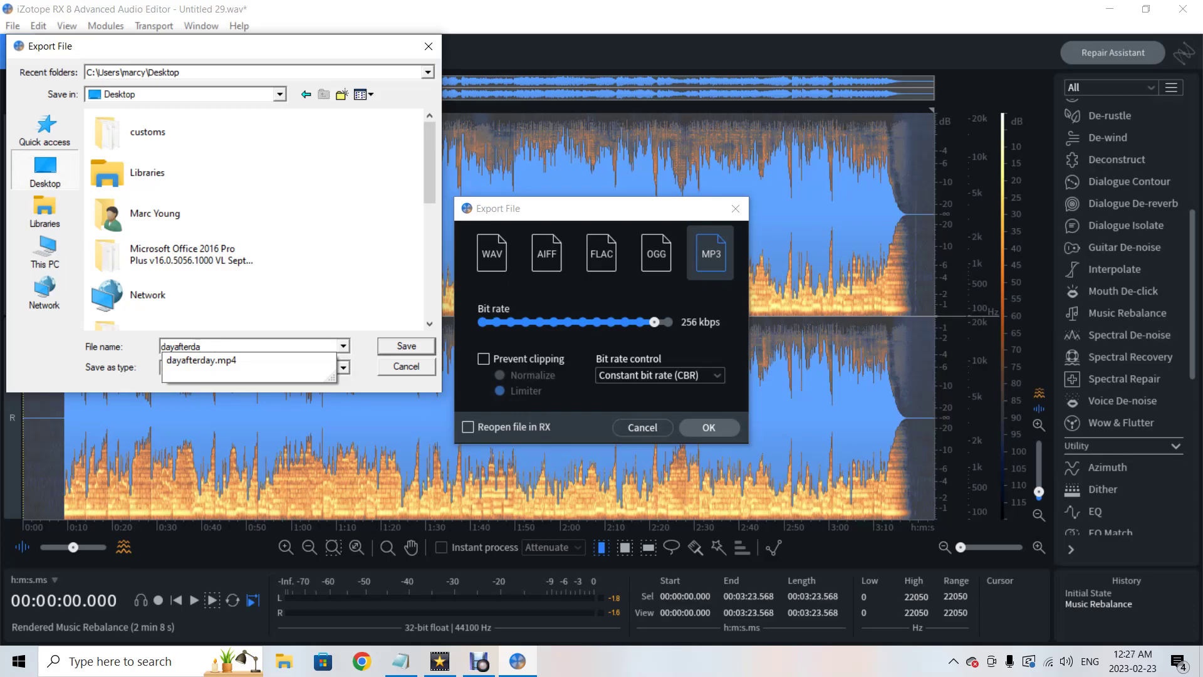
pyautogui.press('Escape')
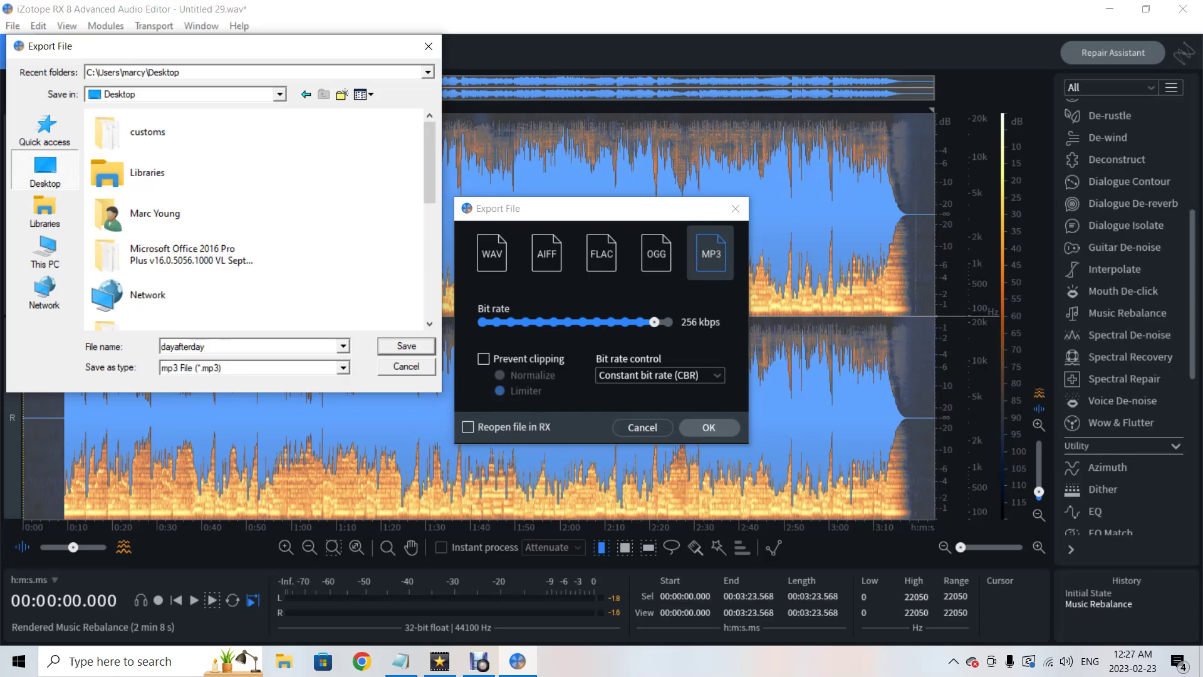
pyautogui.press('Return')
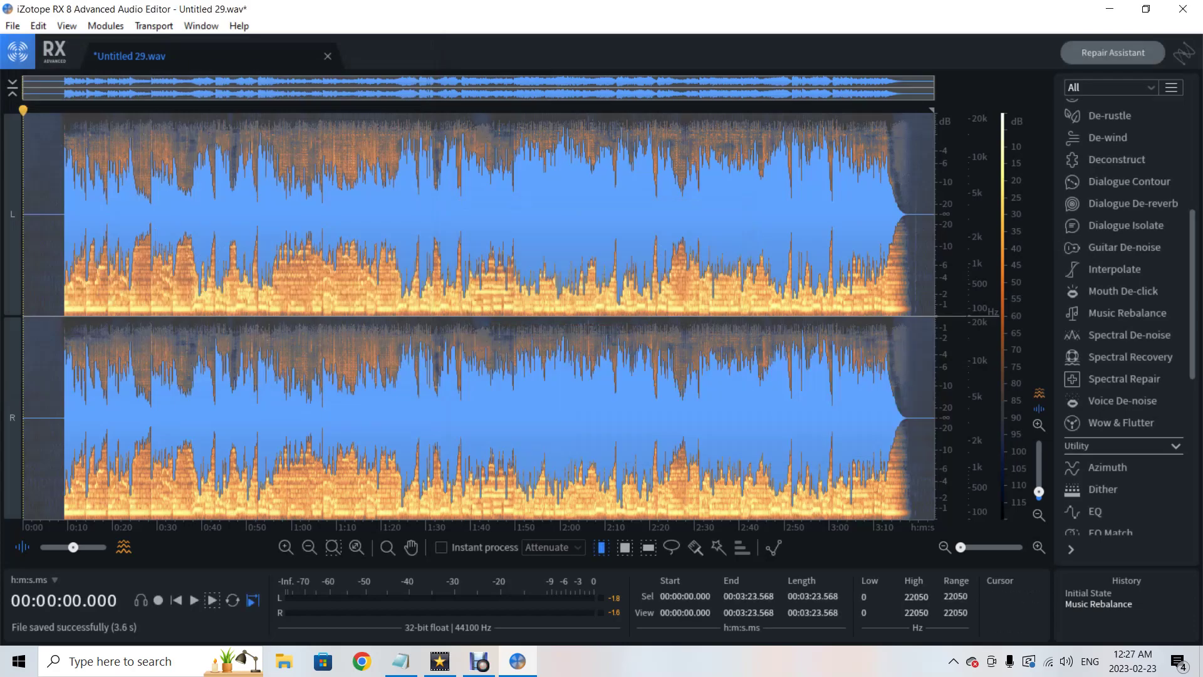
# Close Untitled 29.wav without saving it and quit RX 8 to return to VideoPad
pyautogui.click(328, 56)
pyautogui.click(612, 385)
pyautogui.click(1183, 8)
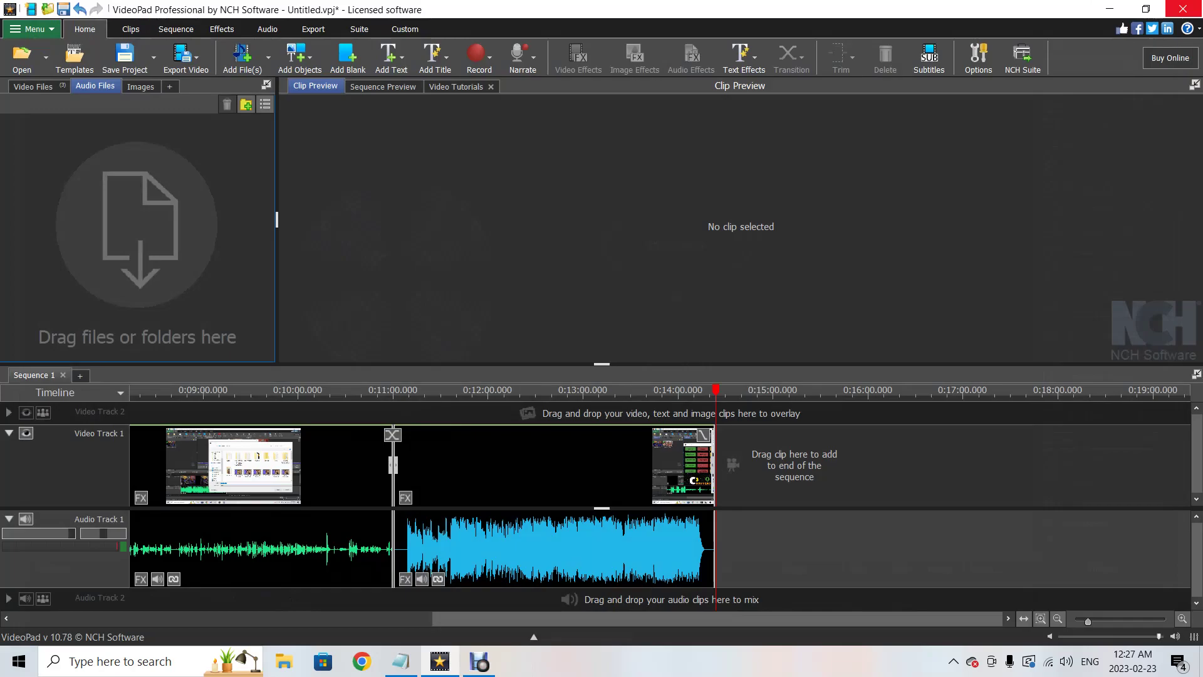
# Delete the Untitled 29.mp4 and Untitled 27.mp4 clips from the sequence, keeping only the dayafterday drumming clip
pyautogui.click(33, 86)
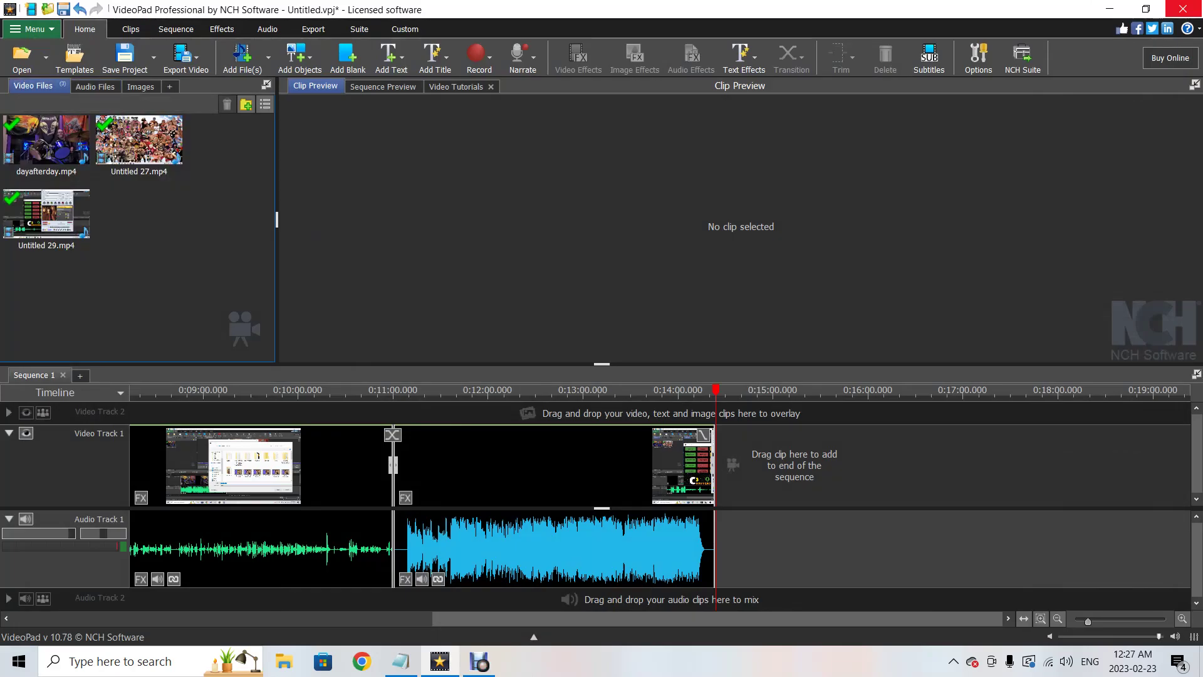
pyautogui.rightClick(517, 482)
pyautogui.click(553, 350)
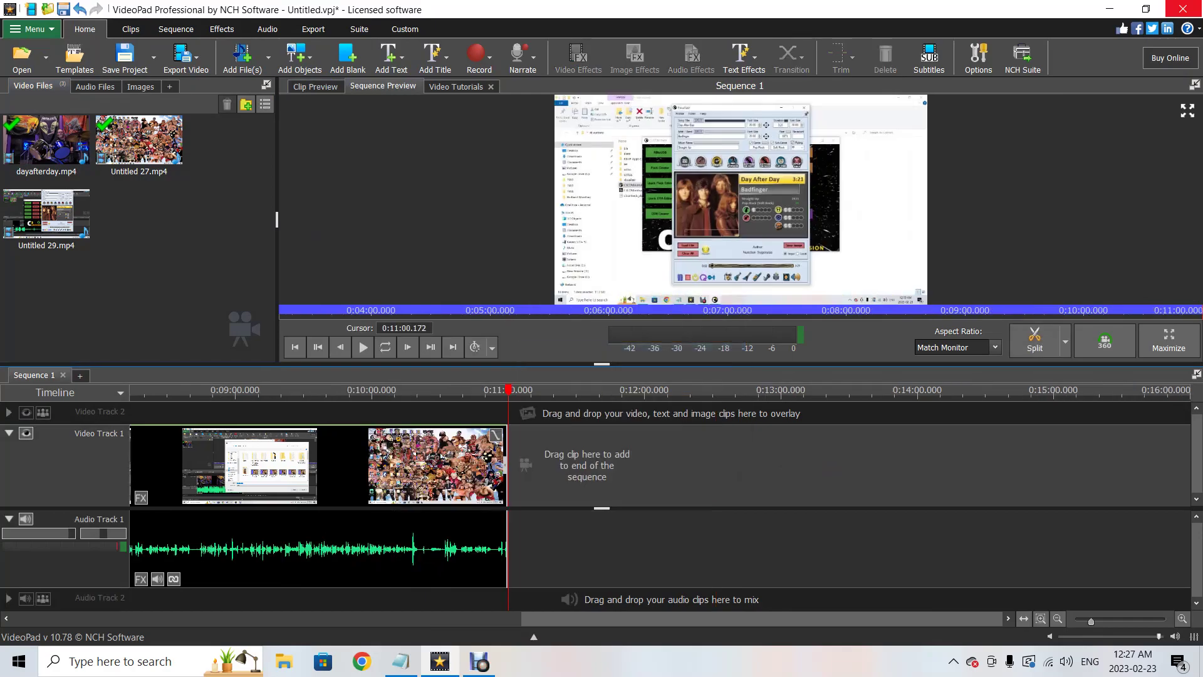
pyautogui.rightClick(391, 481)
pyautogui.click(432, 350)
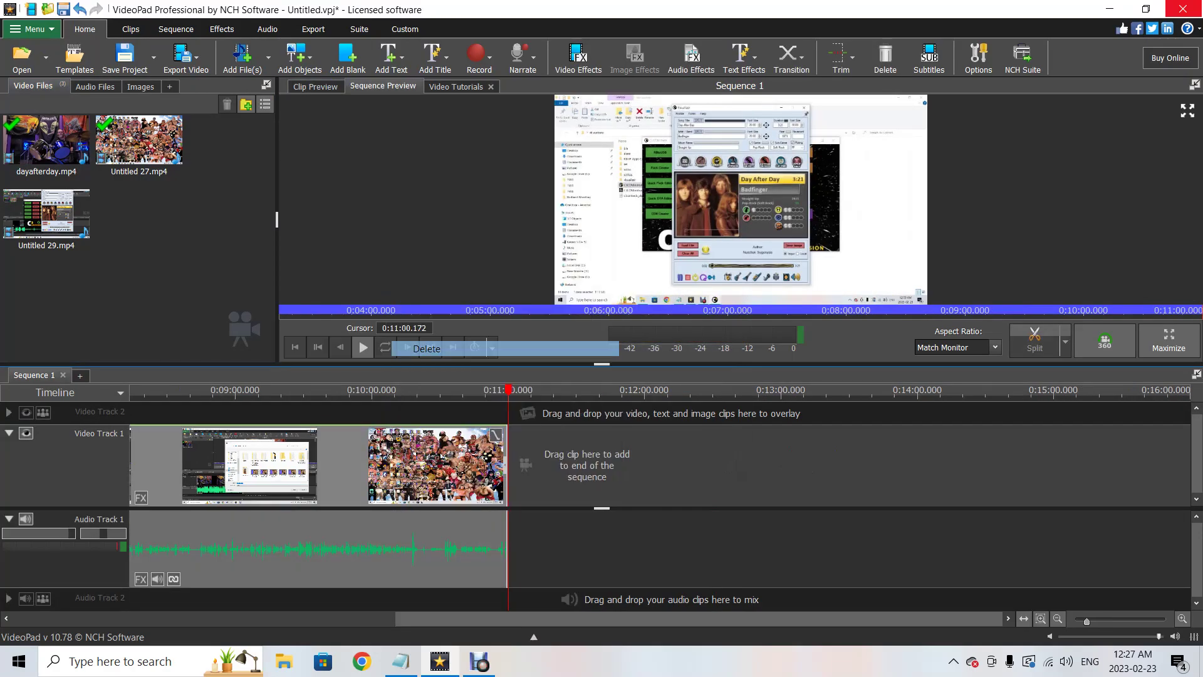
pyautogui.moveTo(551, 620); pyautogui.dragTo(364, 619)
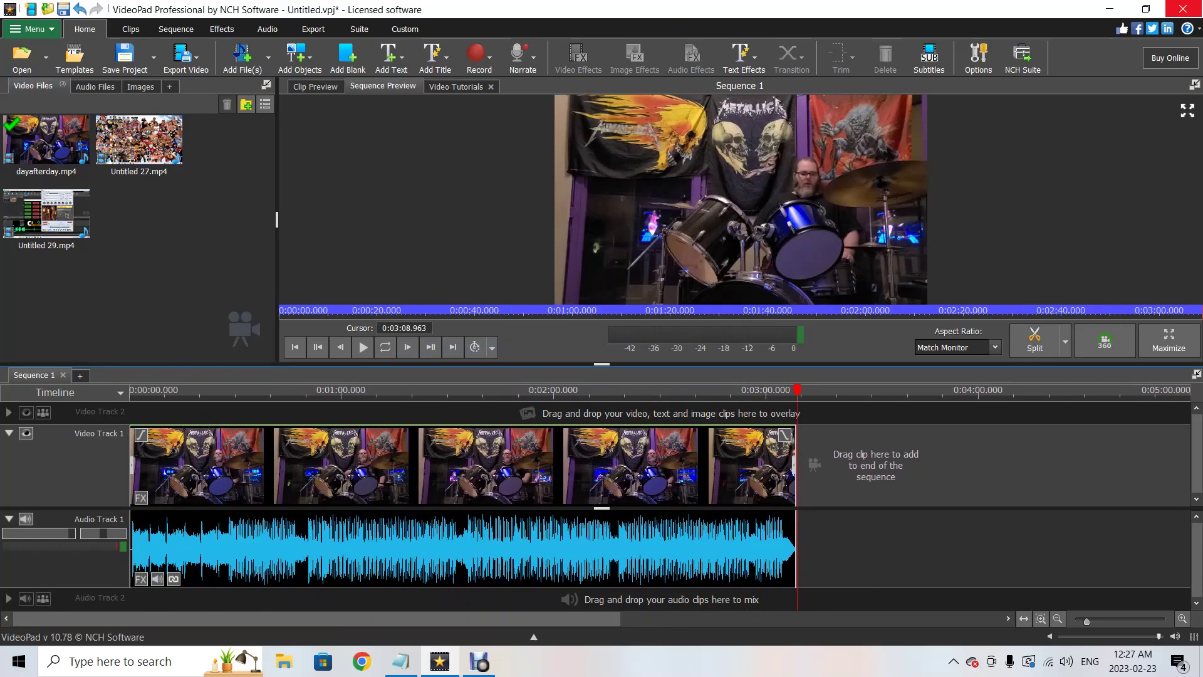
# Import dayafterday.mp3 from the Desktop and place it on Audio Track 2 beneath the drumming video's audio
pyautogui.click(243, 55)
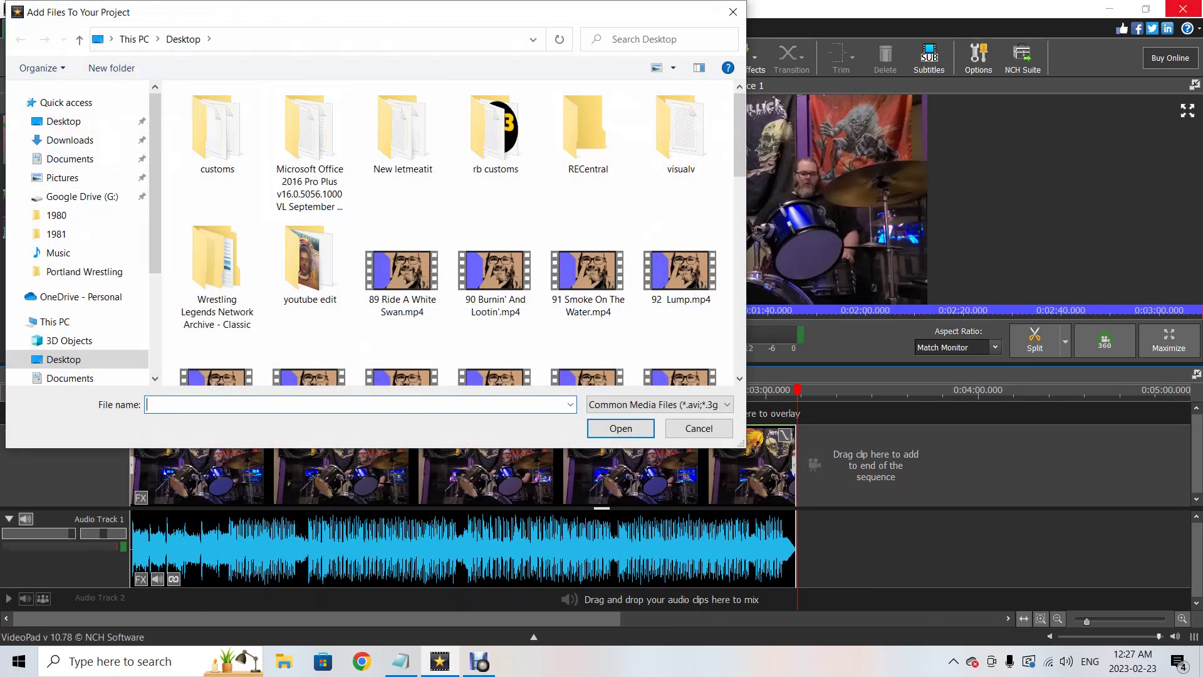
pyautogui.scroll(-5, 495, 188)
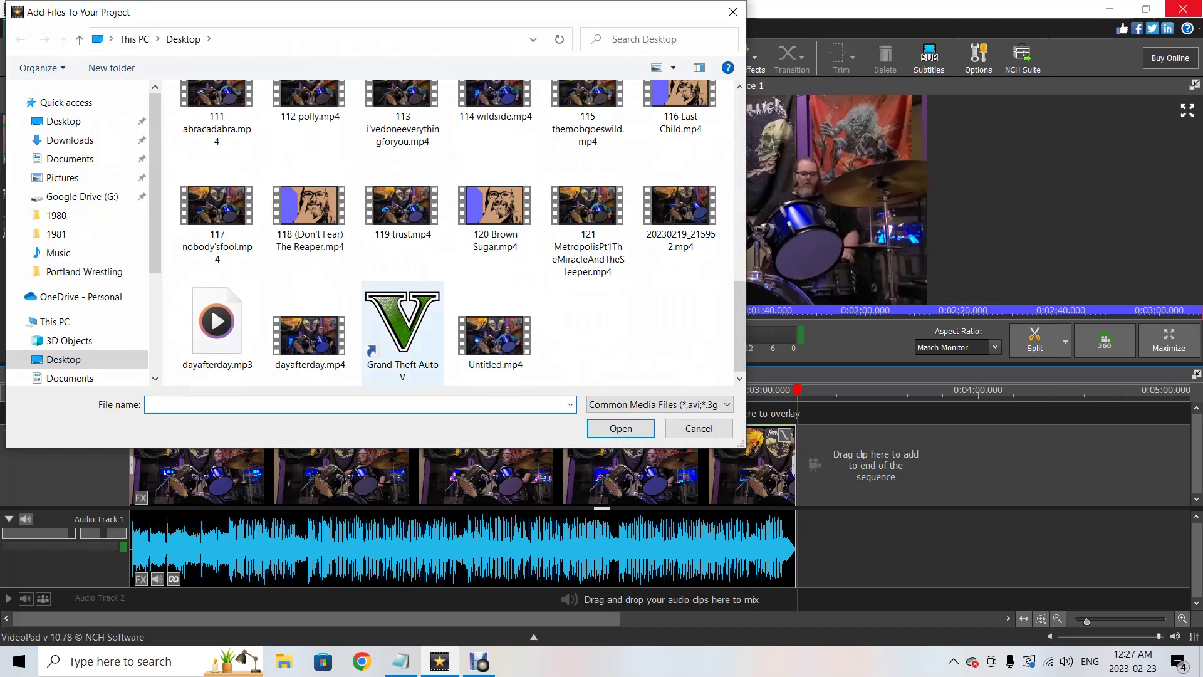
pyautogui.doubleClick(217, 323)
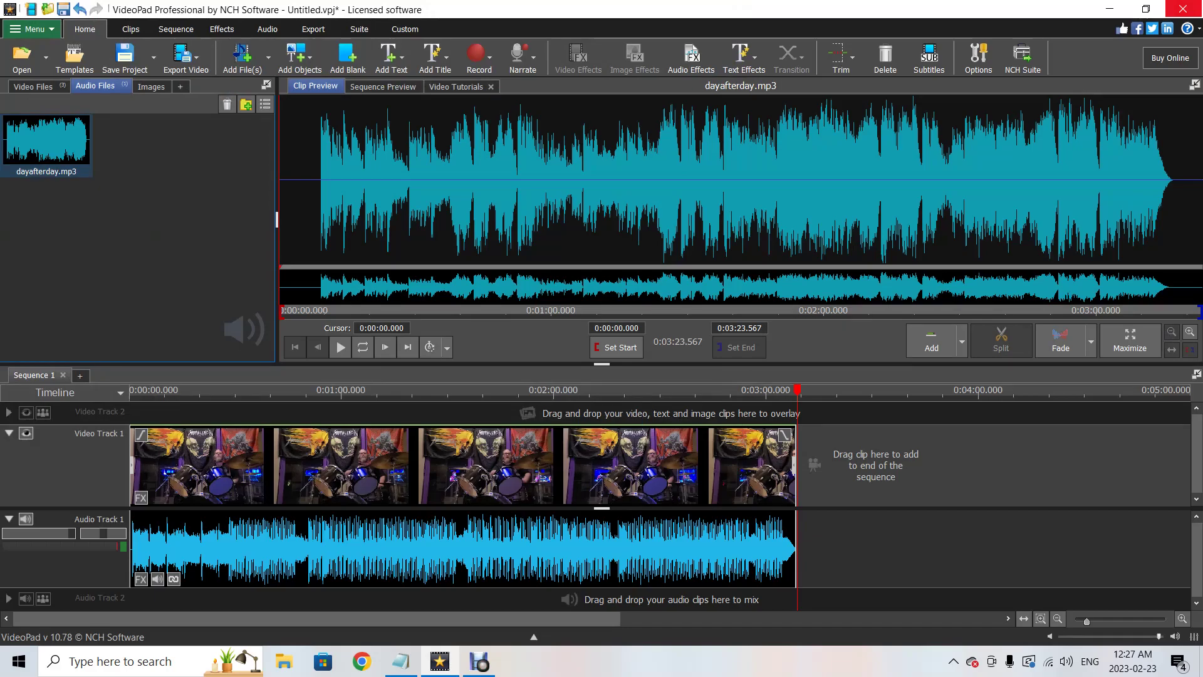
pyautogui.moveTo(63, 144); pyautogui.dragTo(196, 603)
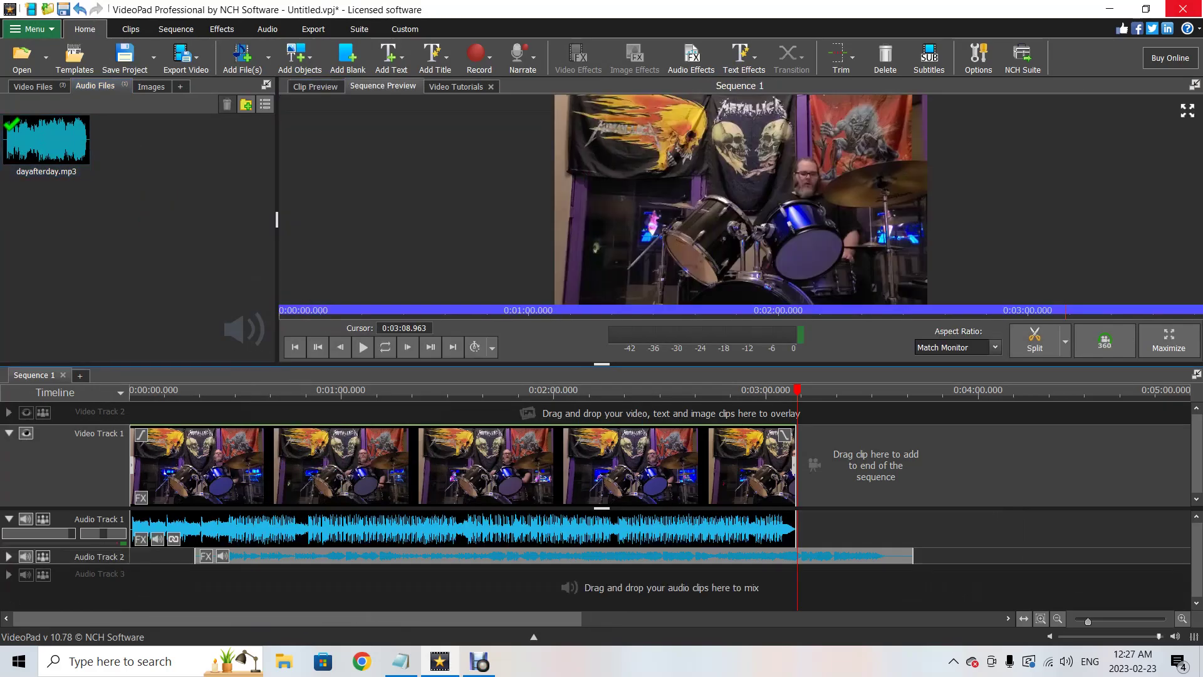
# Move the dayafterday.mp3 clip down to Audio Track 3 and delete the emptied Audio Track 2
pyautogui.scroll(4, 231, 564)
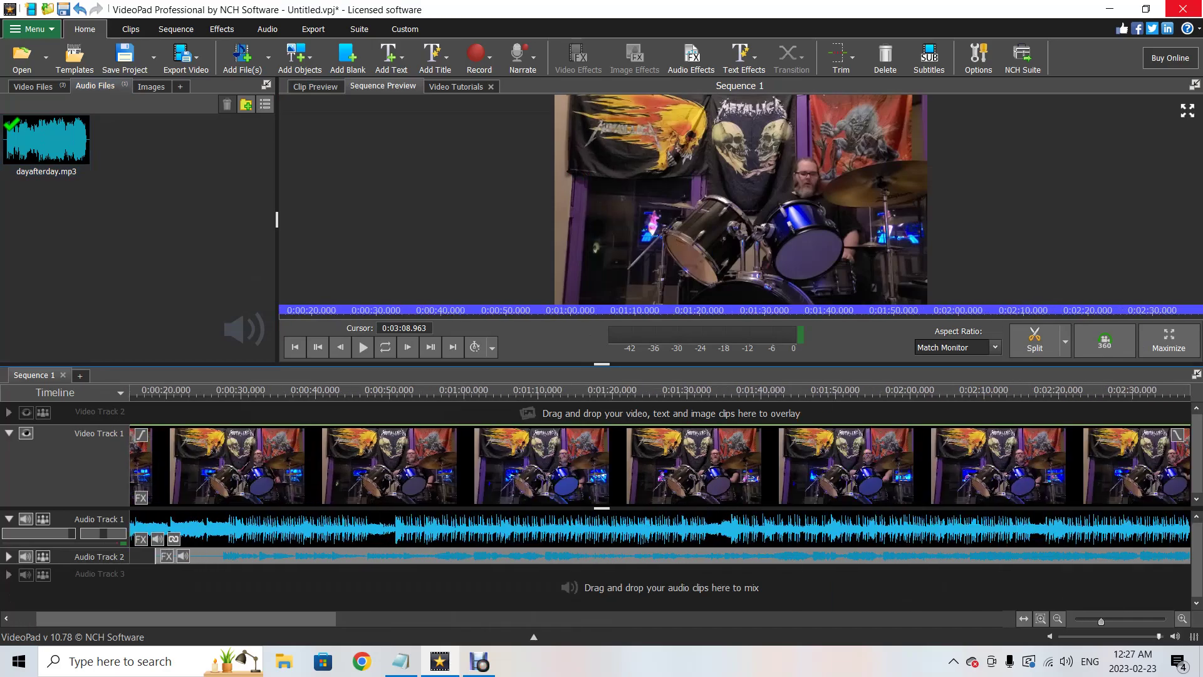
pyautogui.moveTo(237, 556); pyautogui.dragTo(242, 580)
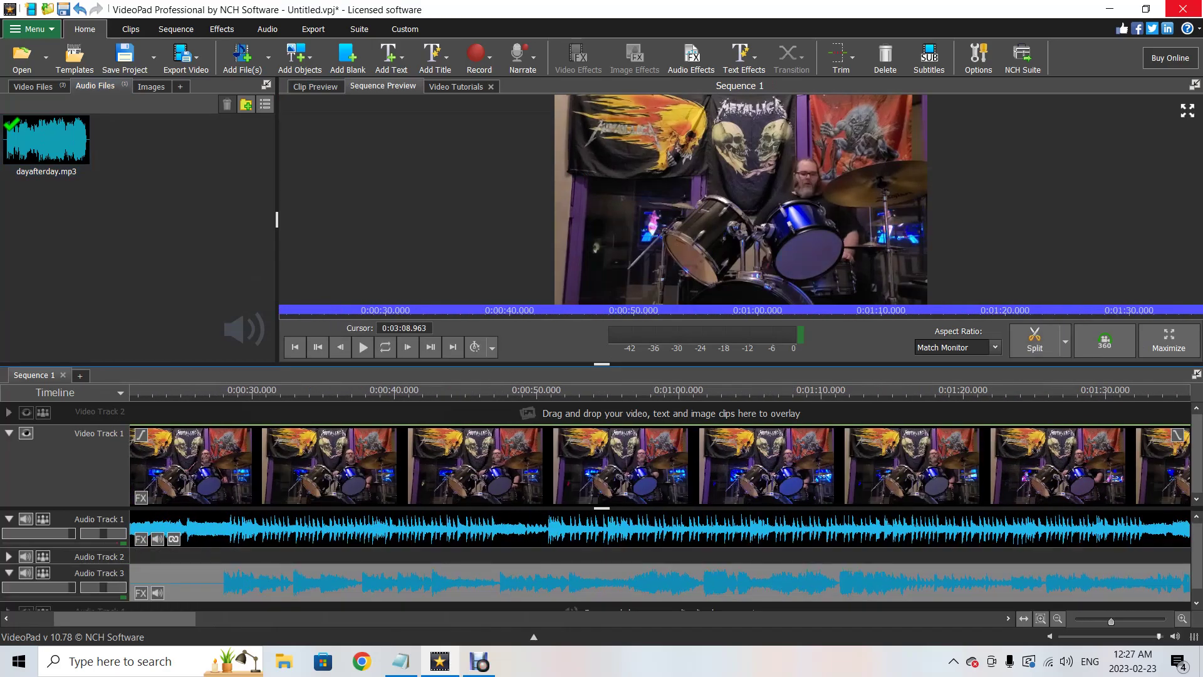
pyautogui.rightClick(263, 558)
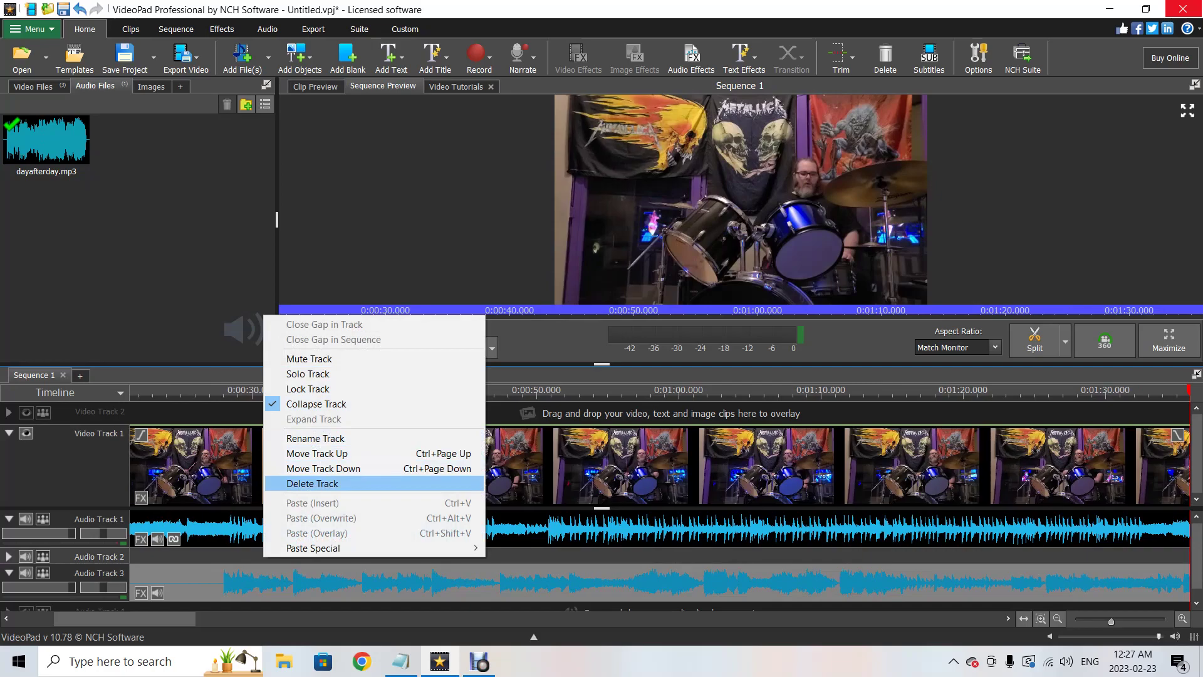
pyautogui.press('Return')
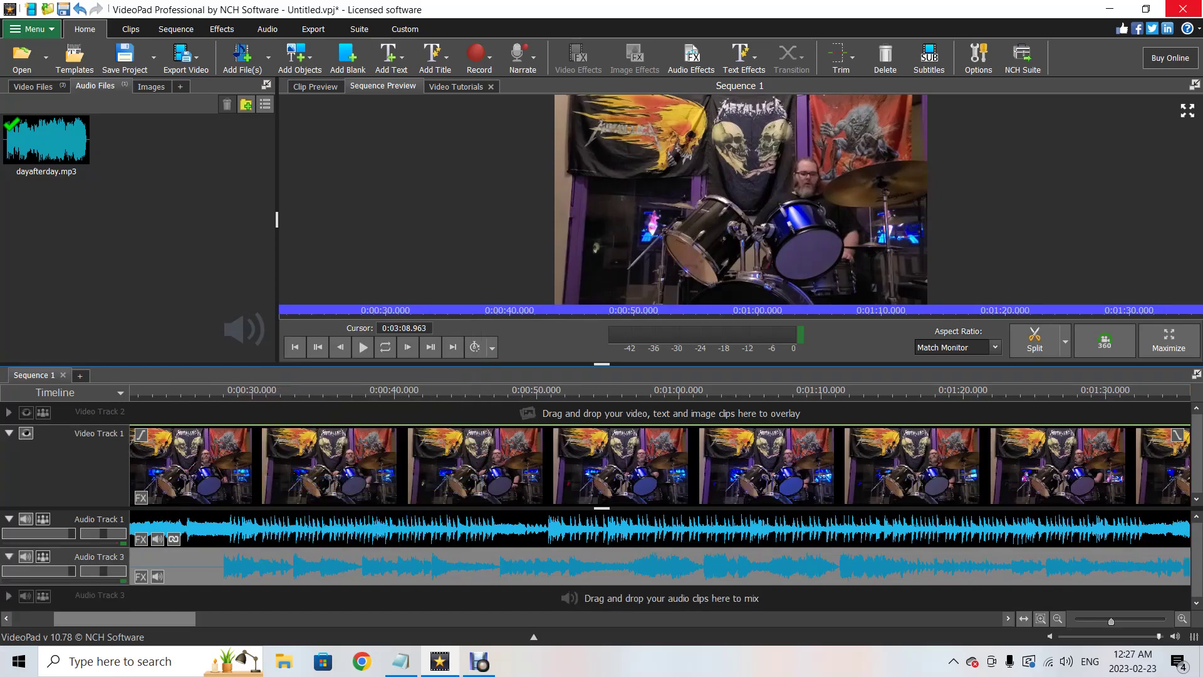
# Shift the MP3 clip earlier on Audio Track 3 so that it starts at about 0:01.6
pyautogui.moveTo(1111, 621); pyautogui.dragTo(1121, 621)
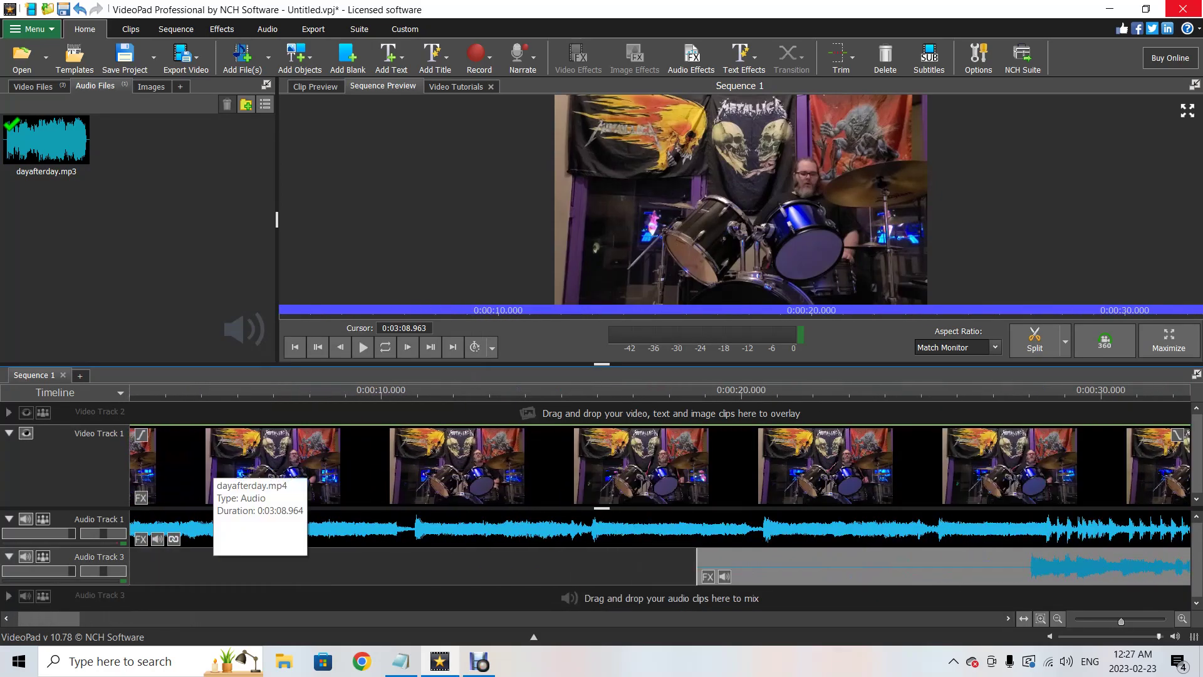
pyautogui.moveTo(48, 619); pyautogui.dragTo(39, 619)
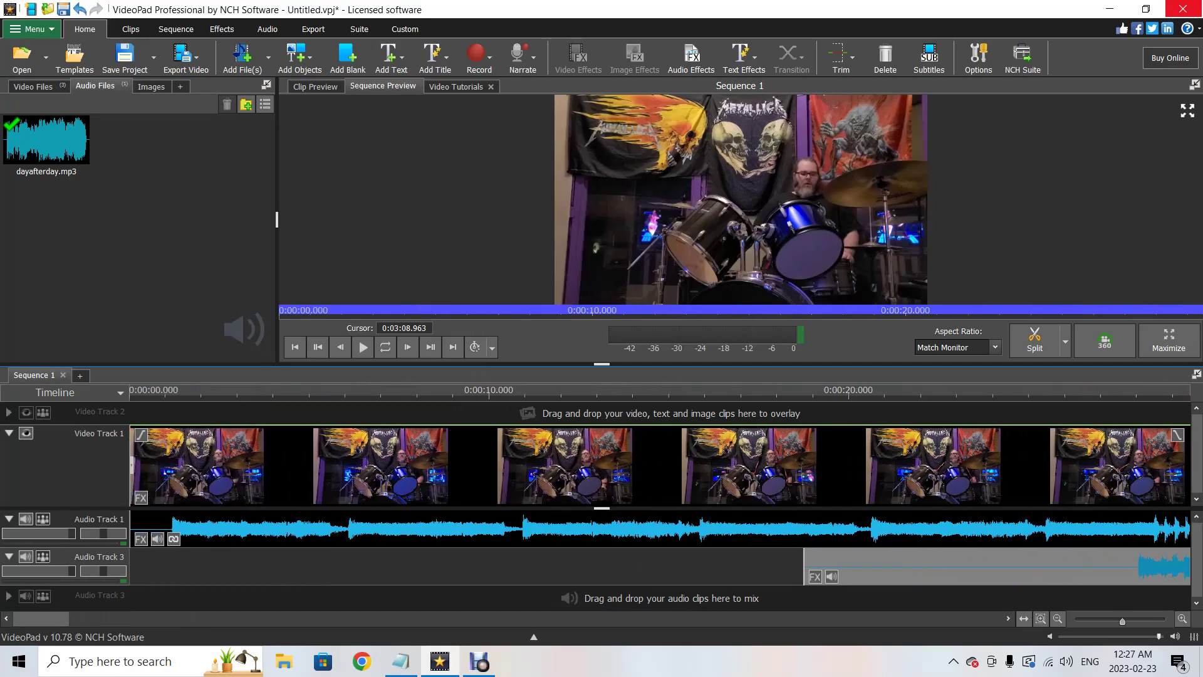
pyautogui.moveTo(1003, 567); pyautogui.dragTo(389, 568)
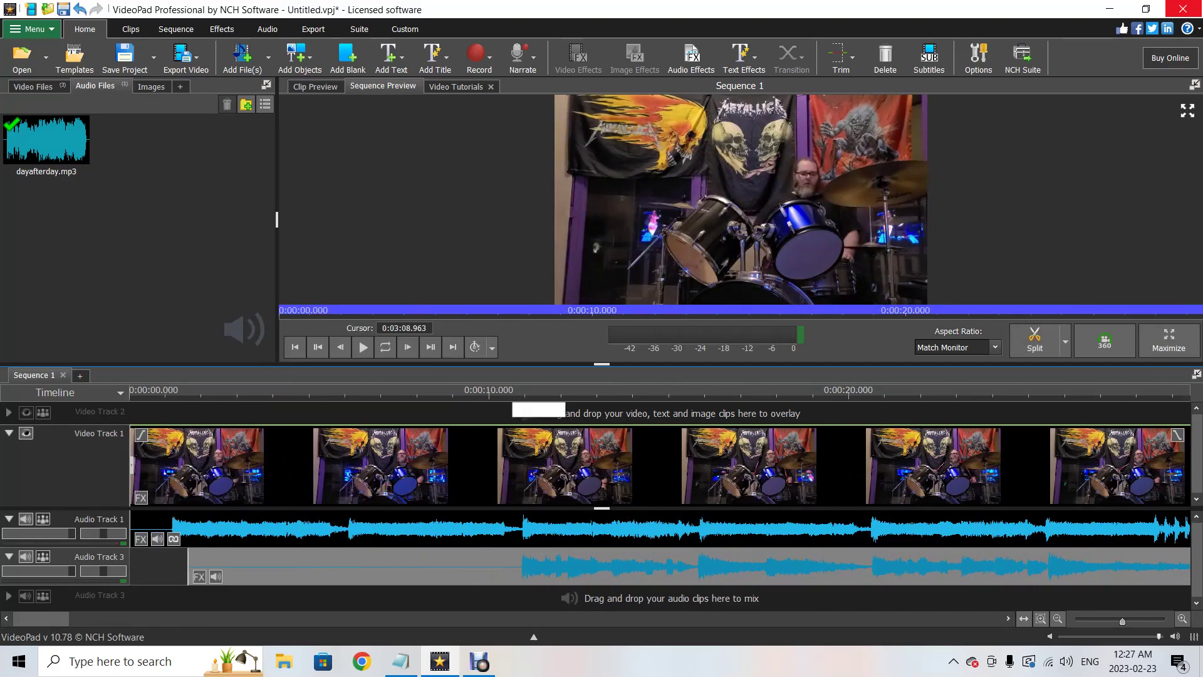
# Split the MP3 clip at 0:00:10.681 and delete its silent lead-in without rippling
pyautogui.click(514, 394)
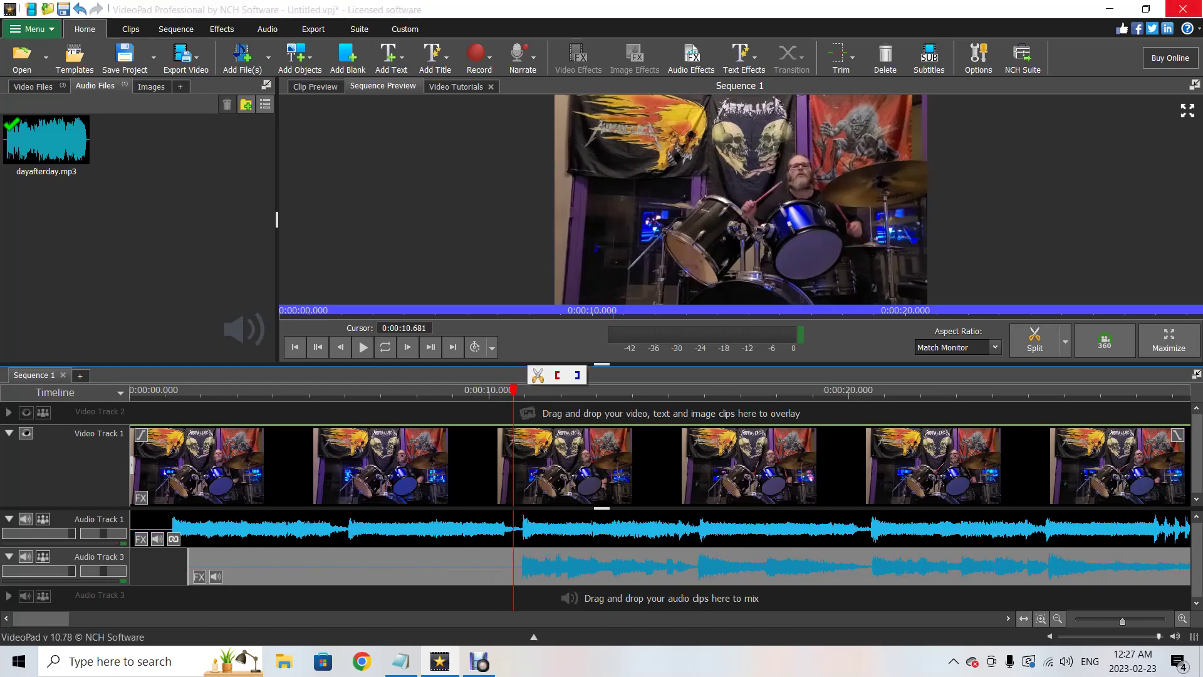
pyautogui.click(1065, 342)
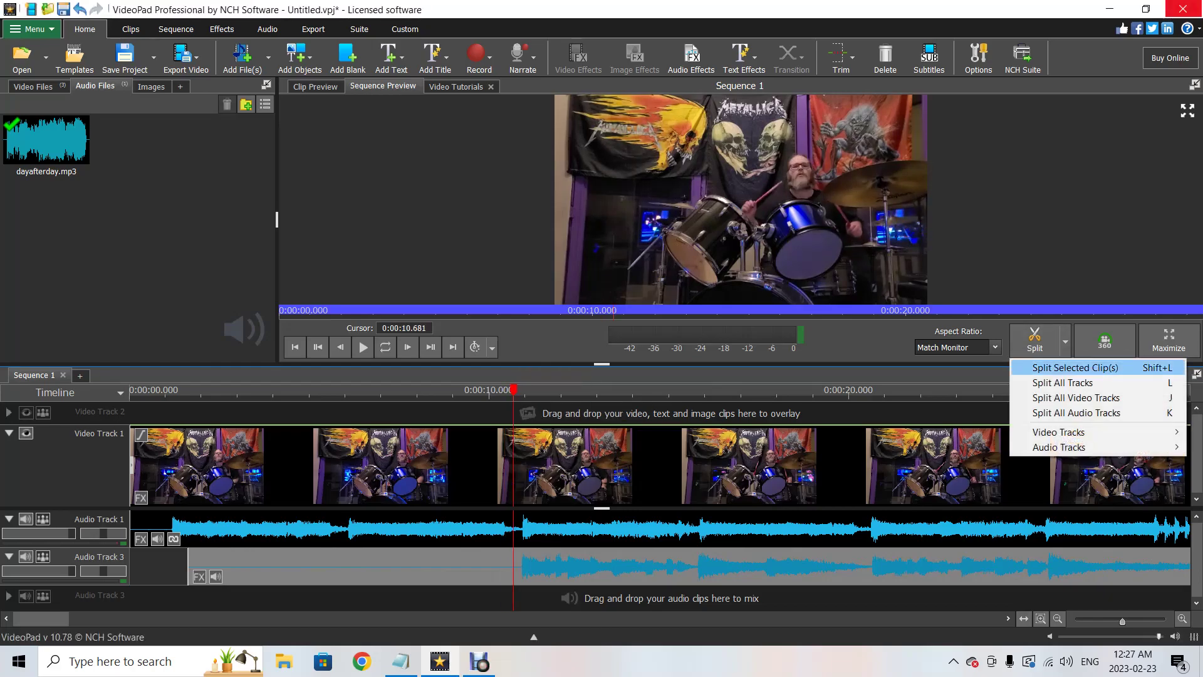
pyautogui.click(1076, 367)
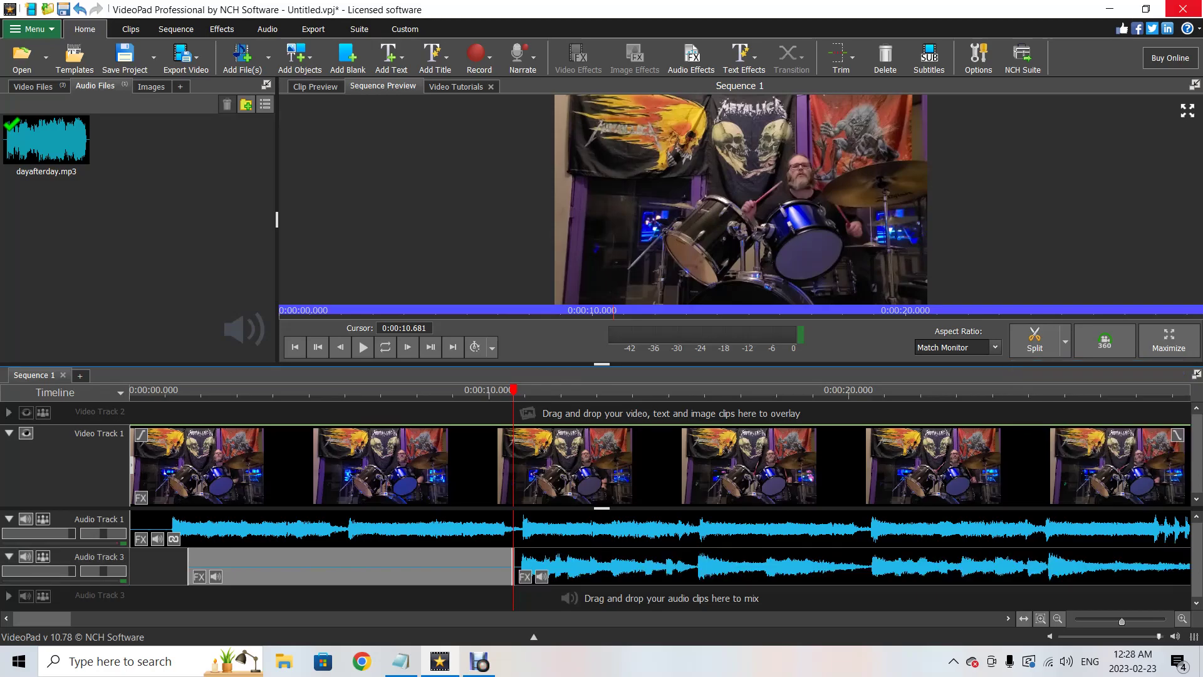
pyautogui.rightClick(439, 567)
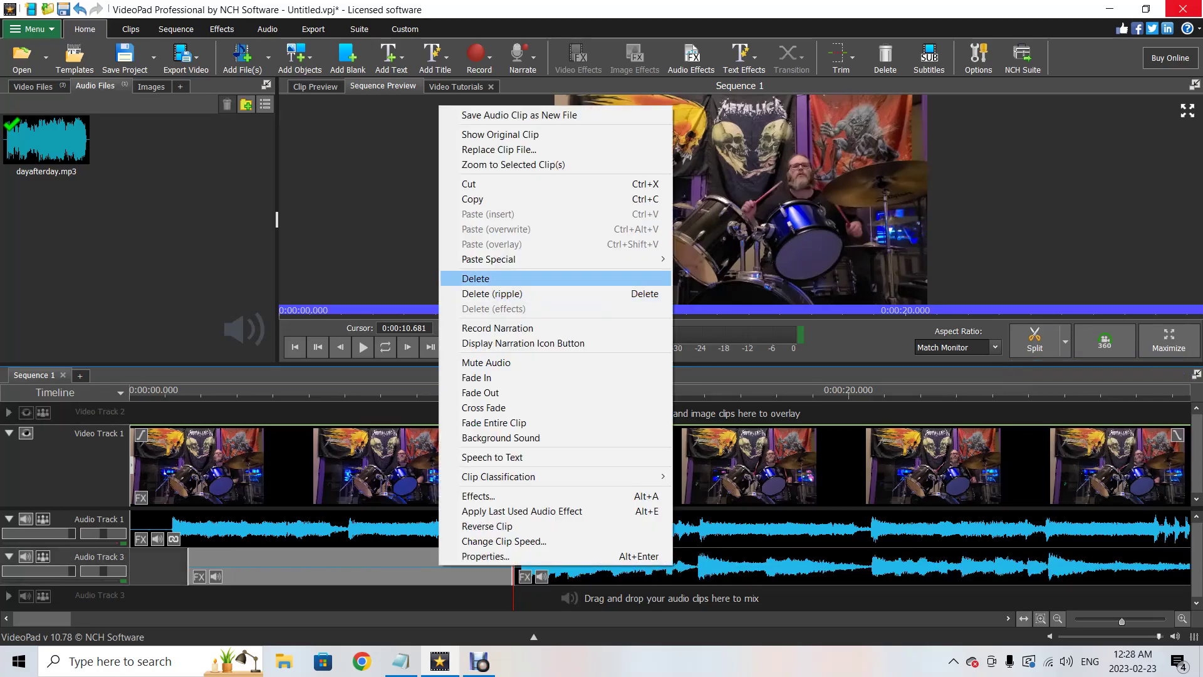
pyautogui.click(476, 278)
# Align the trimmed MP3 clip's waveform peaks with Audio Track 1, starting the clip at about 0:01, and check the alignment further along
pyautogui.moveTo(672, 567); pyautogui.dragTo(487, 570)
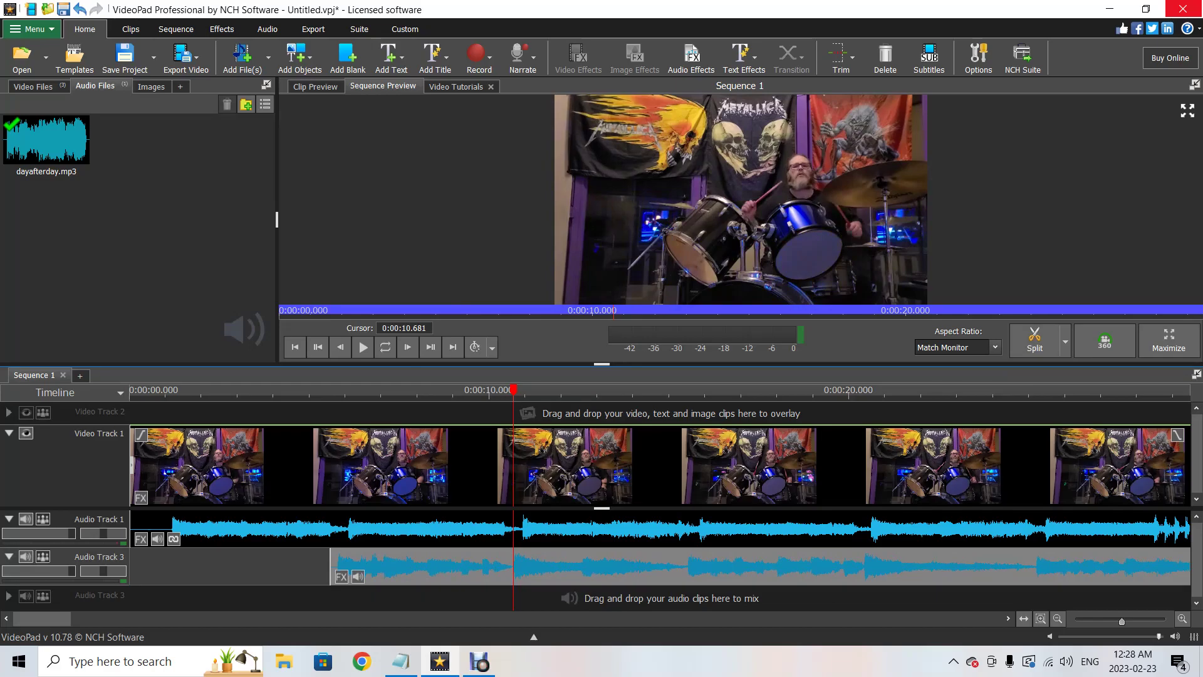
pyautogui.scroll(4, 239, 567)
pyautogui.moveTo(31, 619); pyautogui.dragTo(24, 620)
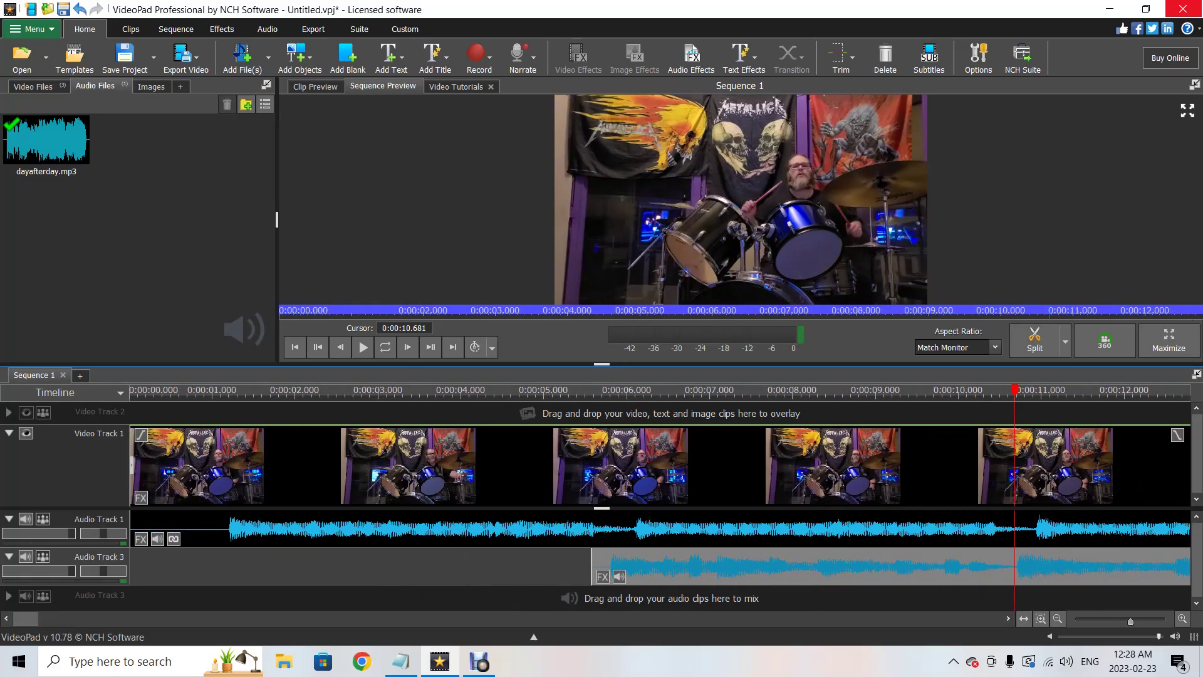
pyautogui.moveTo(665, 567); pyautogui.dragTo(273, 576)
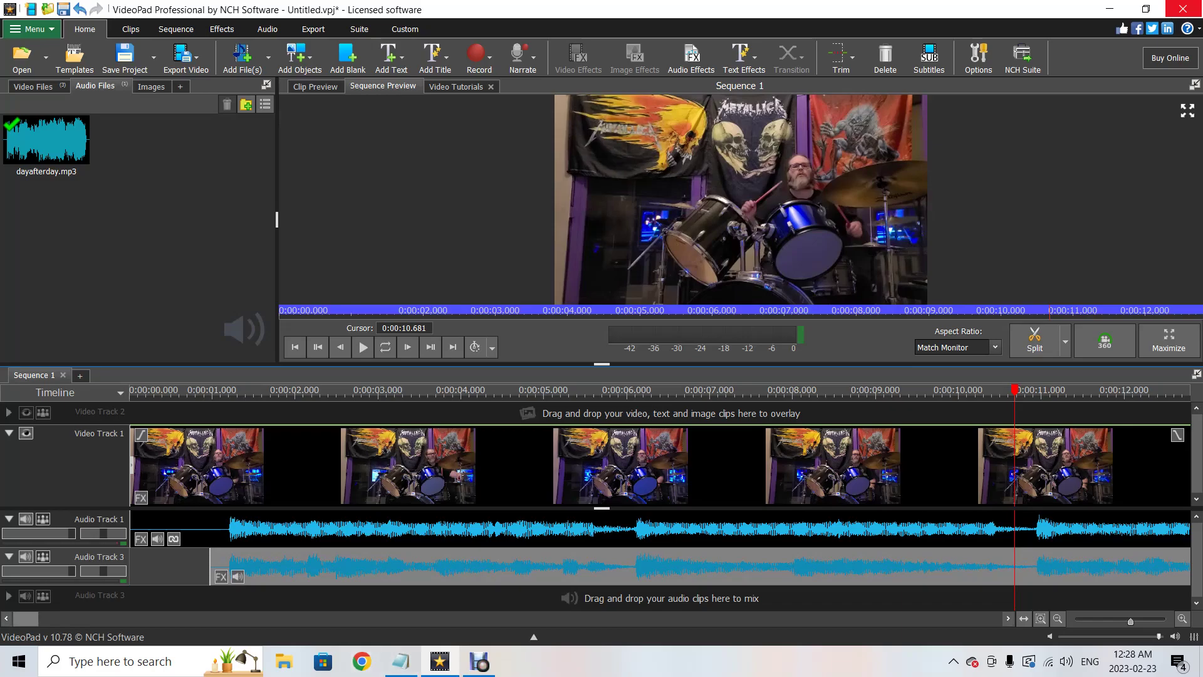
pyautogui.moveTo(26, 619); pyautogui.dragTo(37, 619)
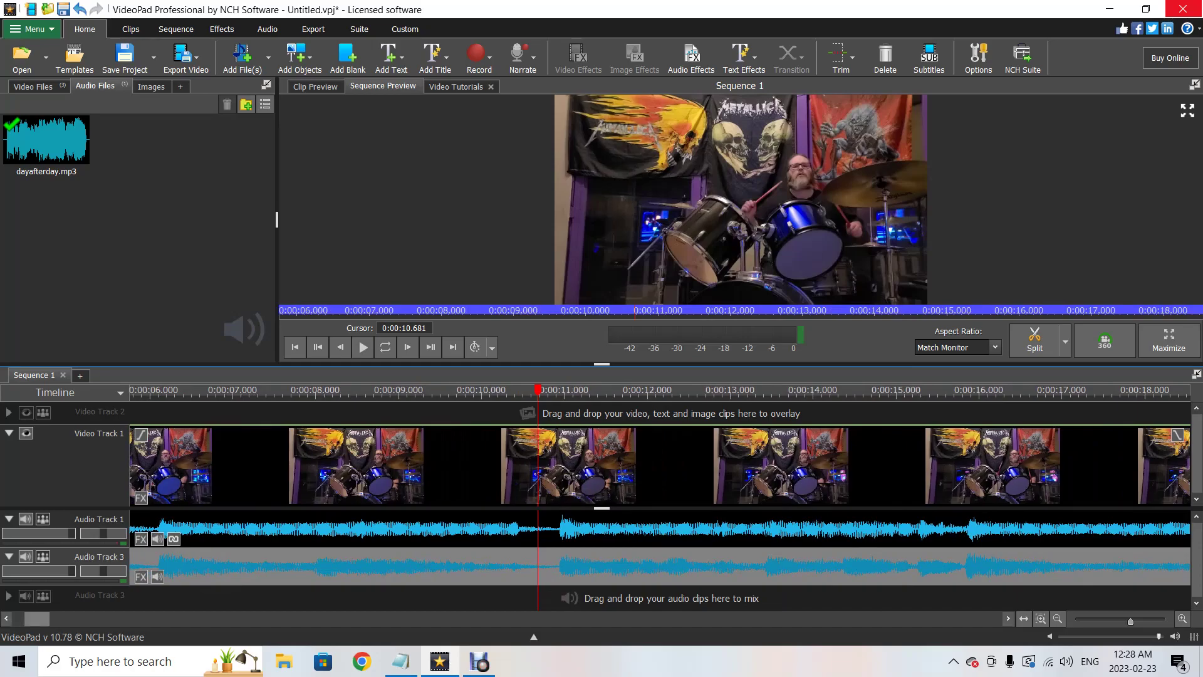
pyautogui.moveTo(37, 619); pyautogui.dragTo(53, 619)
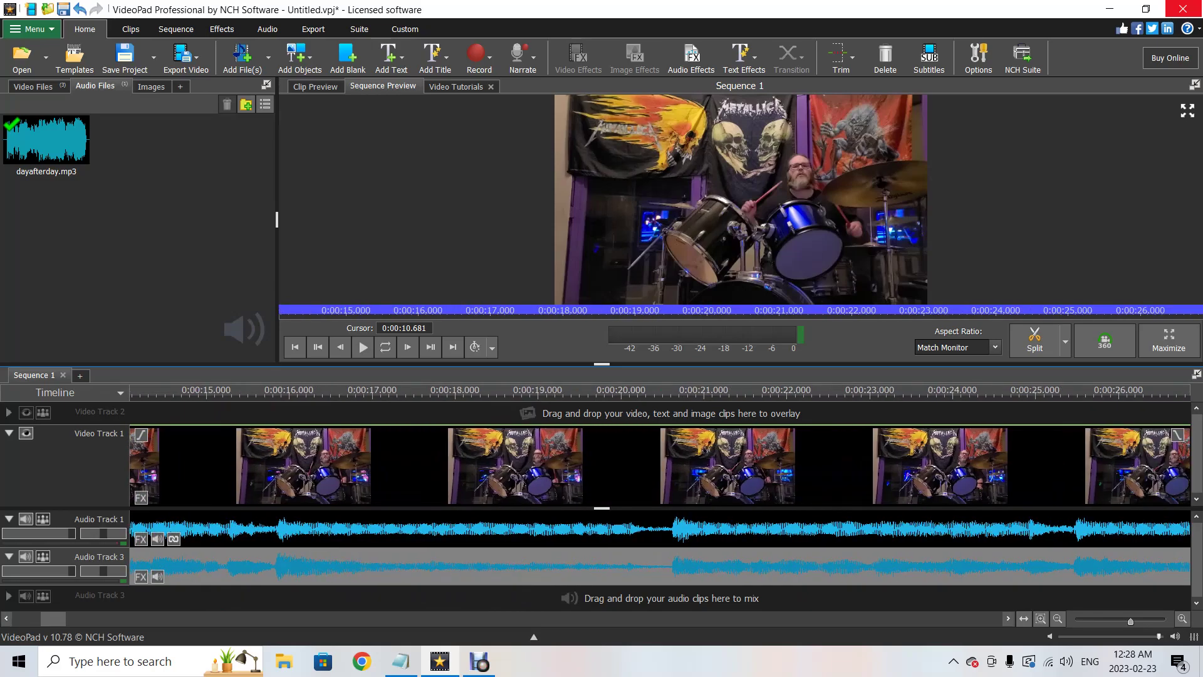
# Compare the waveforms of Audio Track 1 and Audio Track 3 further along the timeline, through to the end of the sequence
pyautogui.click(1008, 619)
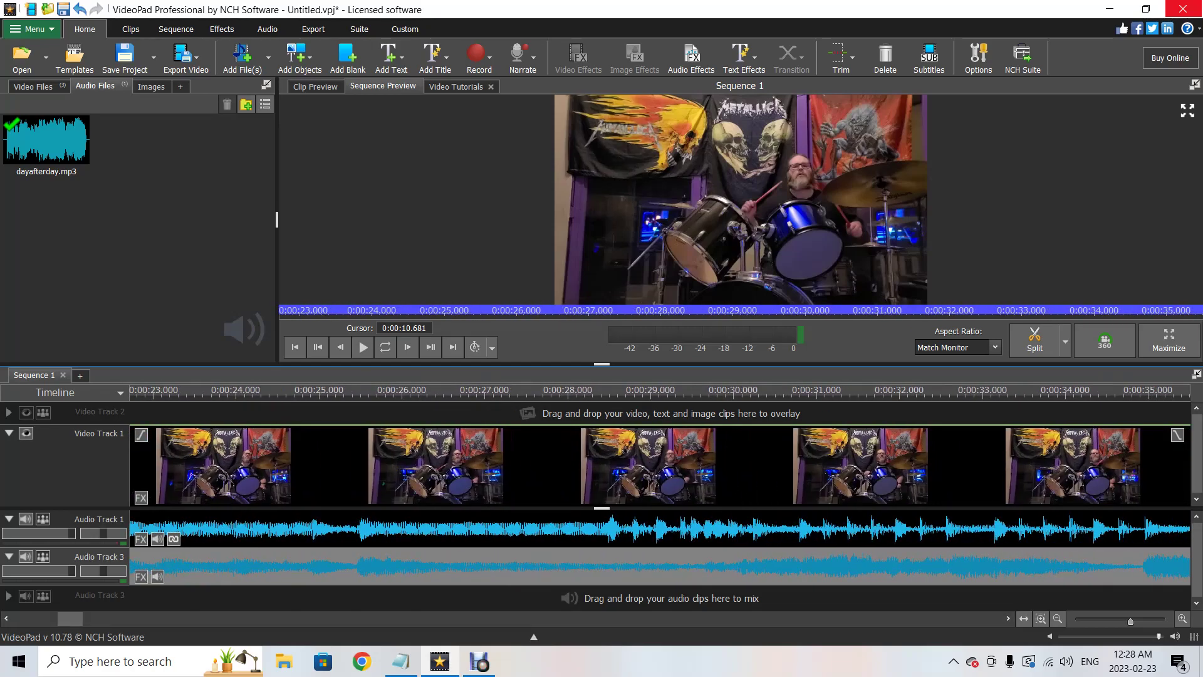
pyautogui.moveTo(70, 619); pyautogui.dragTo(177, 619)
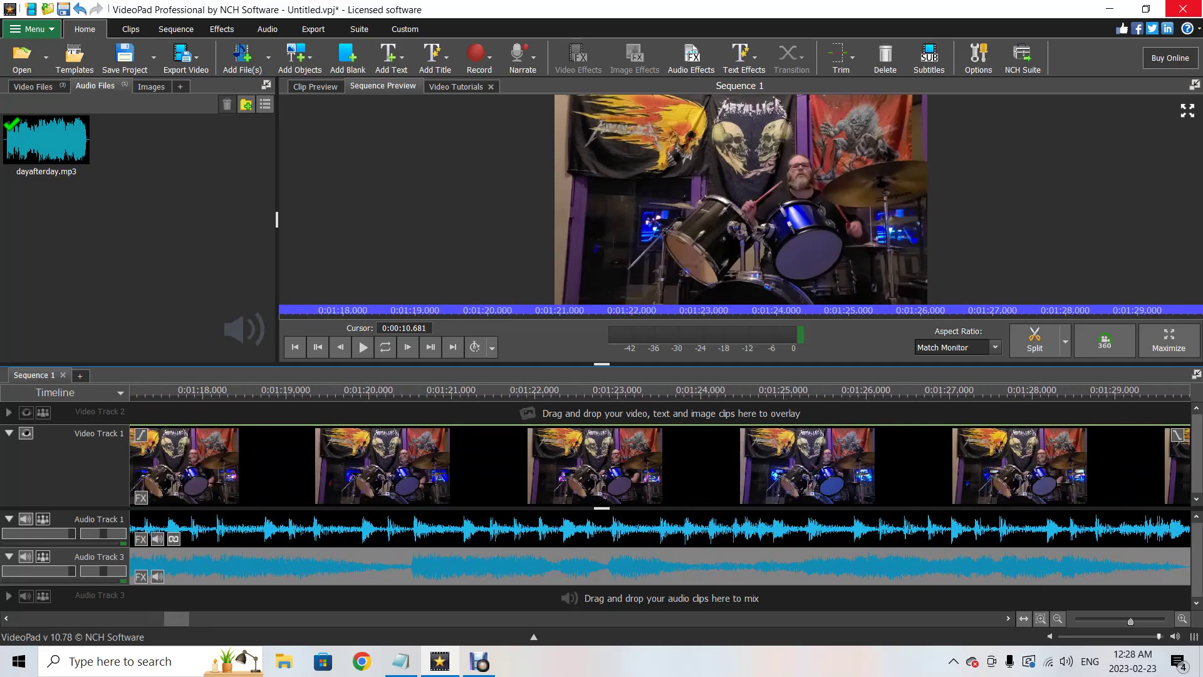
pyautogui.hscroll(20, 660, 465)
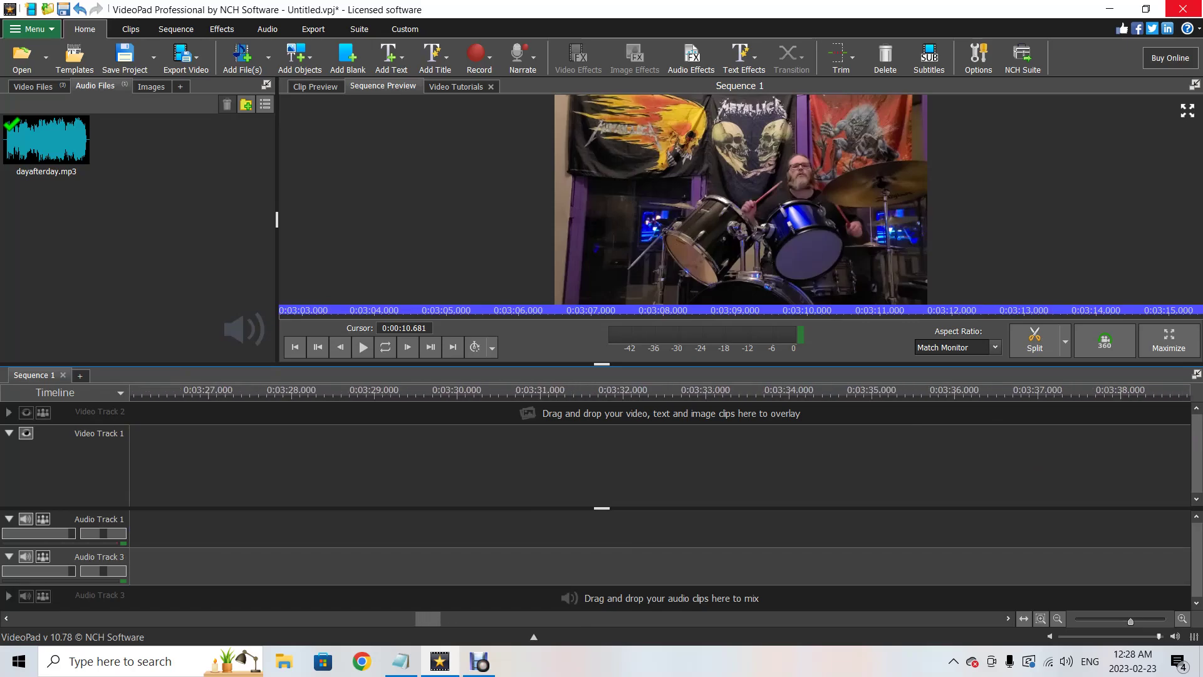
pyautogui.hscroll(-5, 660, 465)
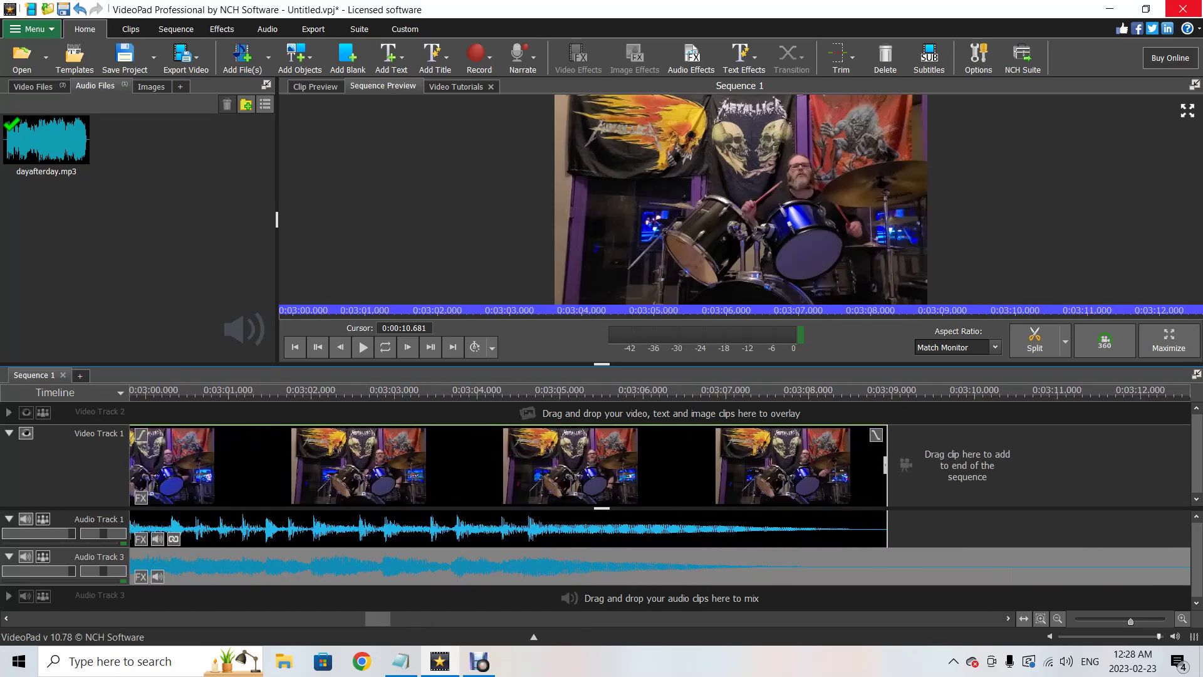
pyautogui.hscroll(2, 660, 466)
pyautogui.hscroll(-16, 660, 465)
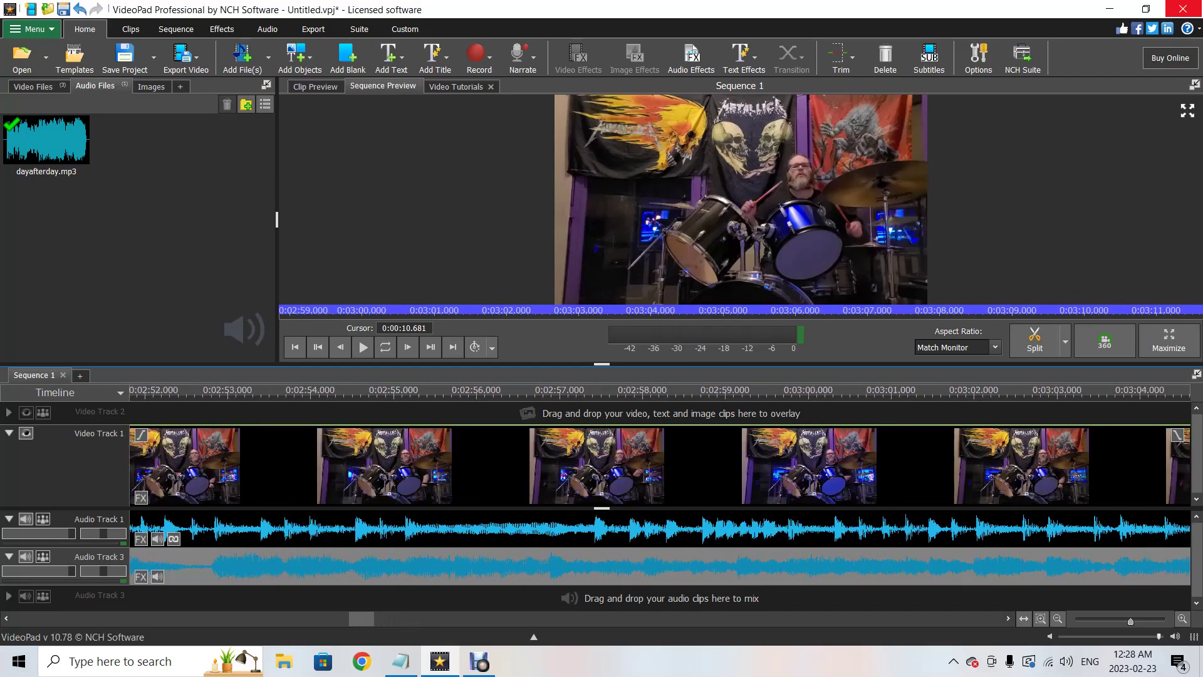
# Play the sequence from about 0:00.5 for roughly 48 seconds to hear how well the two audio tracks are synced
pyautogui.hscroll(-10, 660, 465)
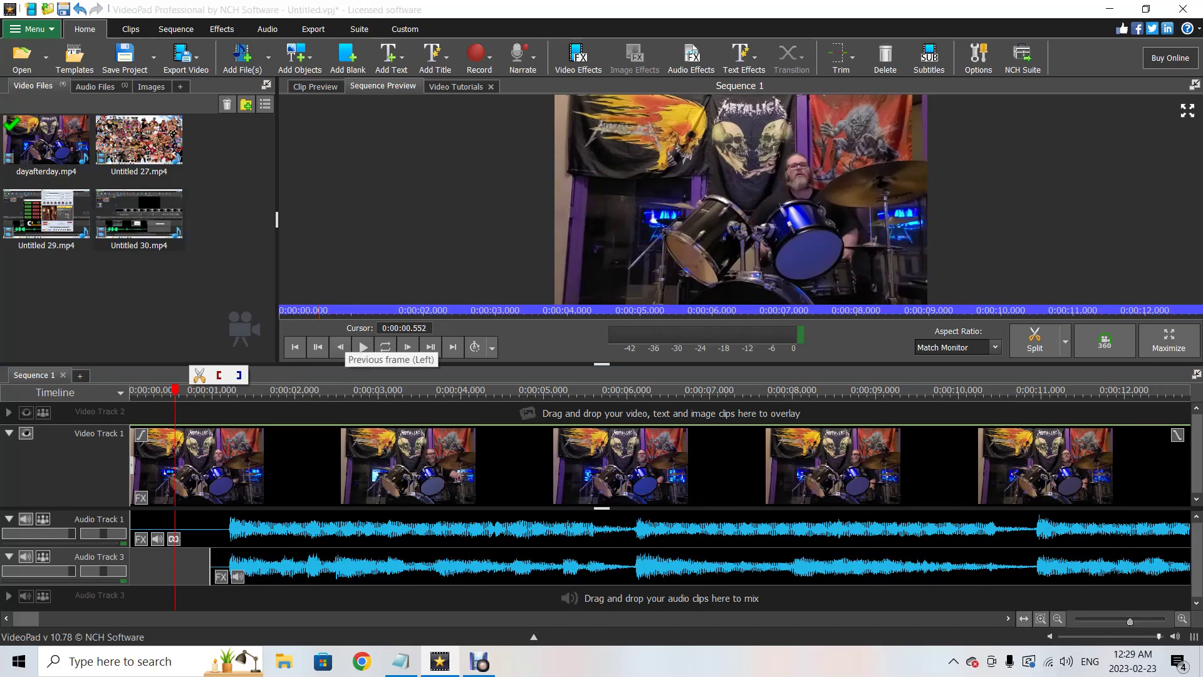
pyautogui.click(363, 348)
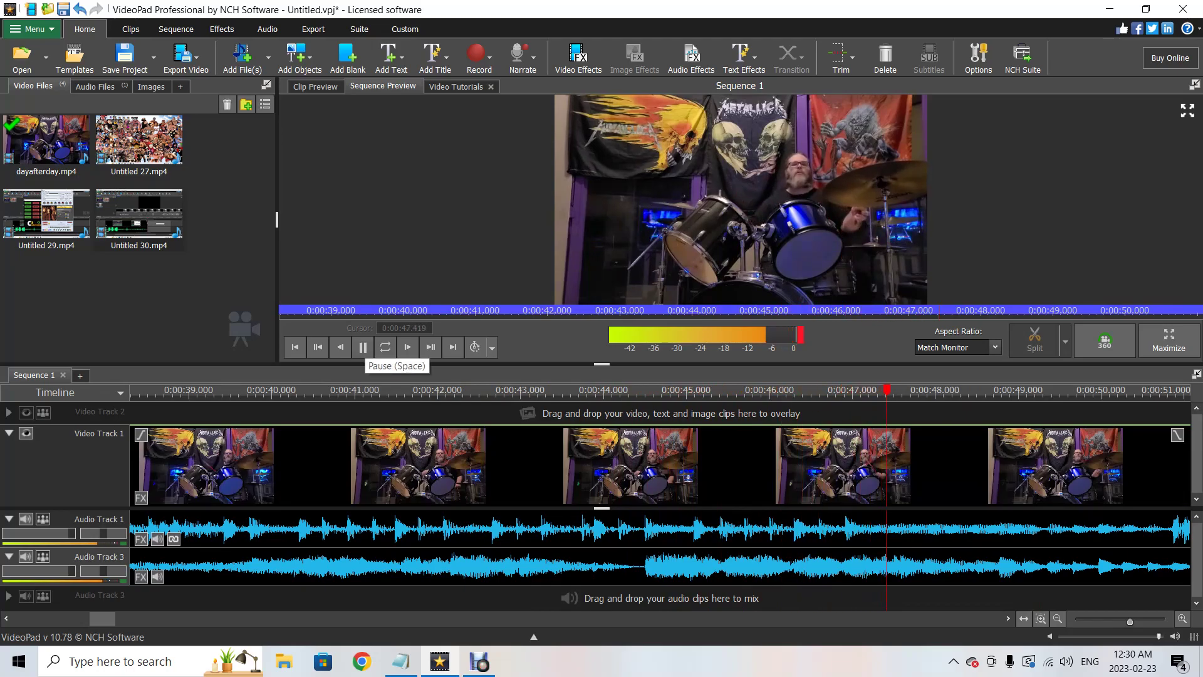
pyautogui.click(363, 346)
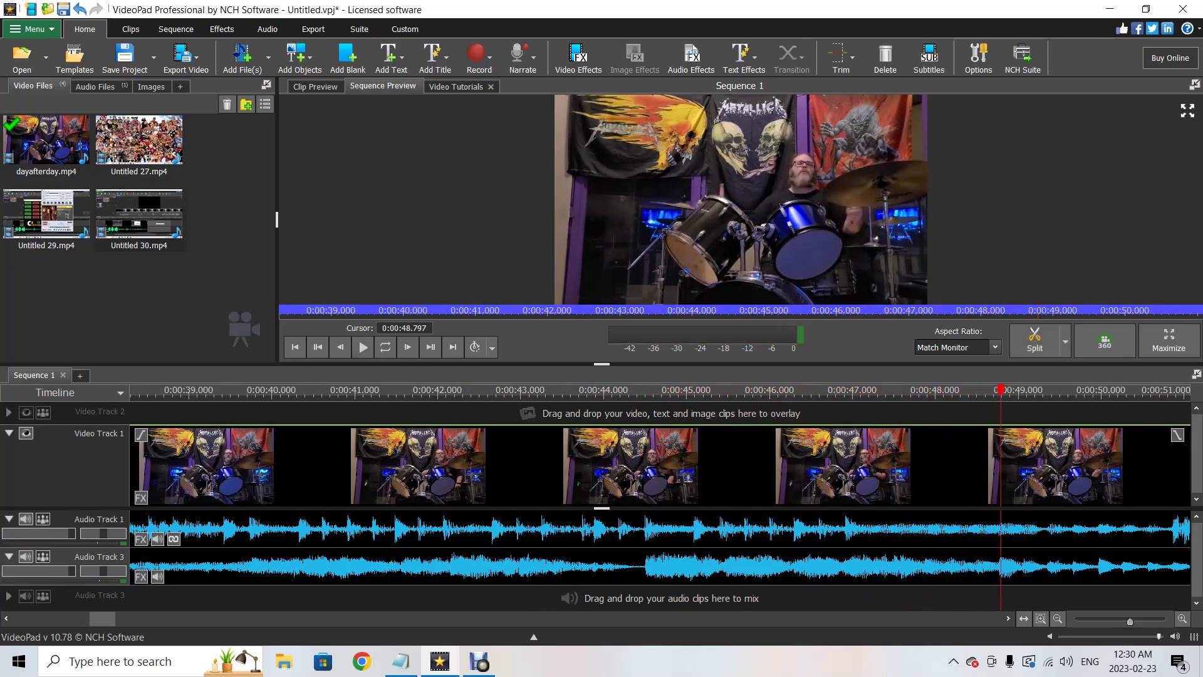
# Set the clip volume of the dayafterday.mp4 audio on Audio Track 1 to 82 through its audio effects
pyautogui.rightClick(572, 527)
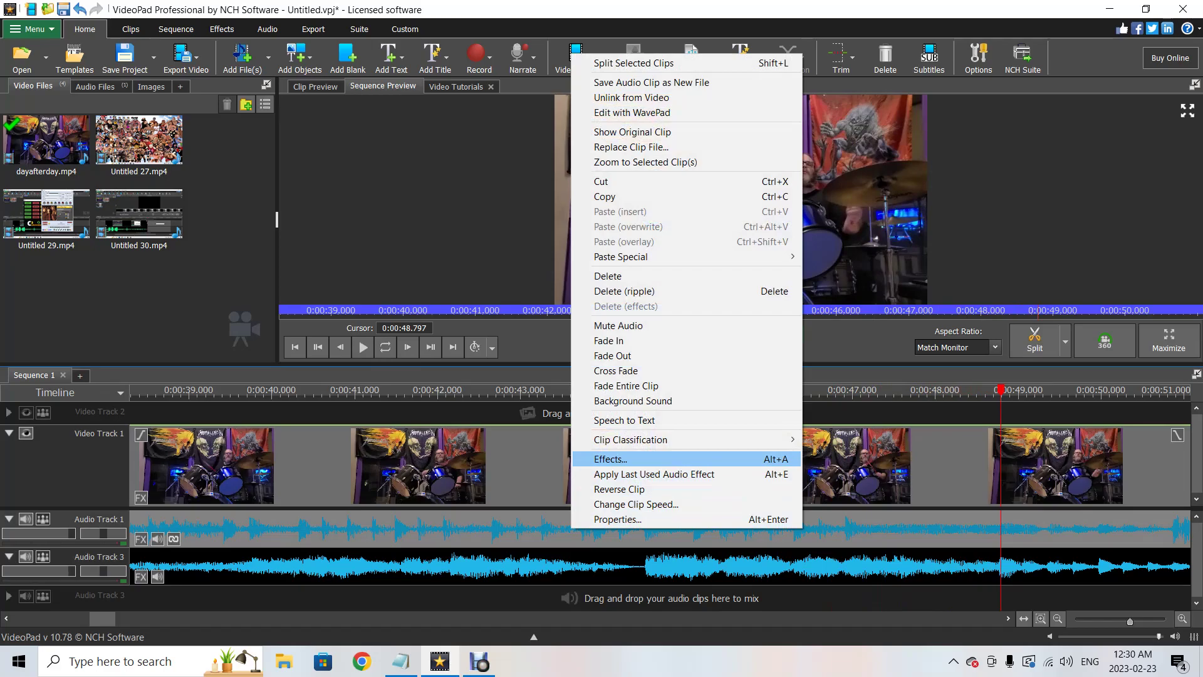
pyautogui.click(611, 460)
pyautogui.click(398, 438)
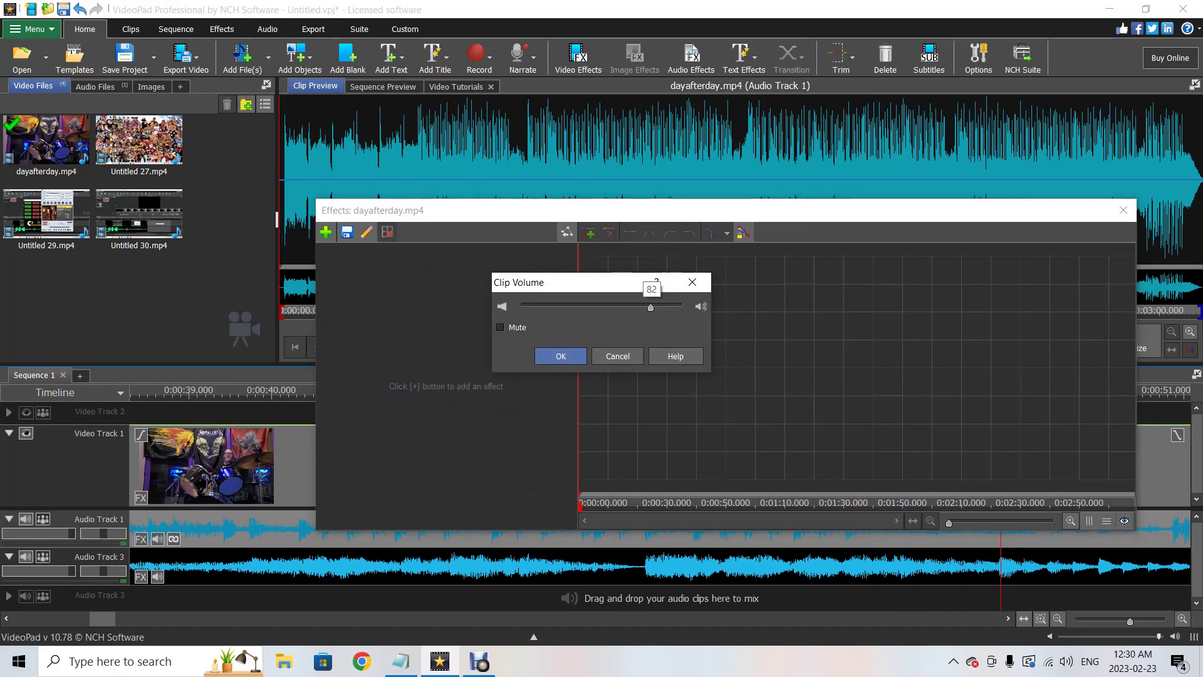
pyautogui.click(561, 356)
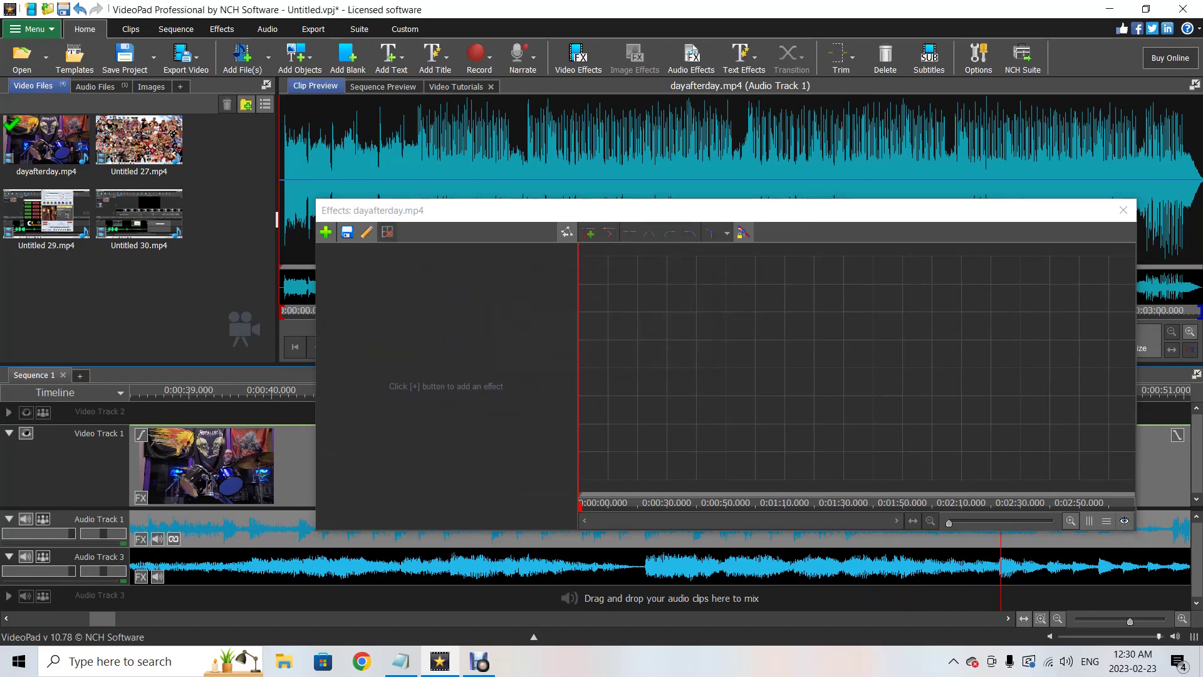
pyautogui.click(1124, 210)
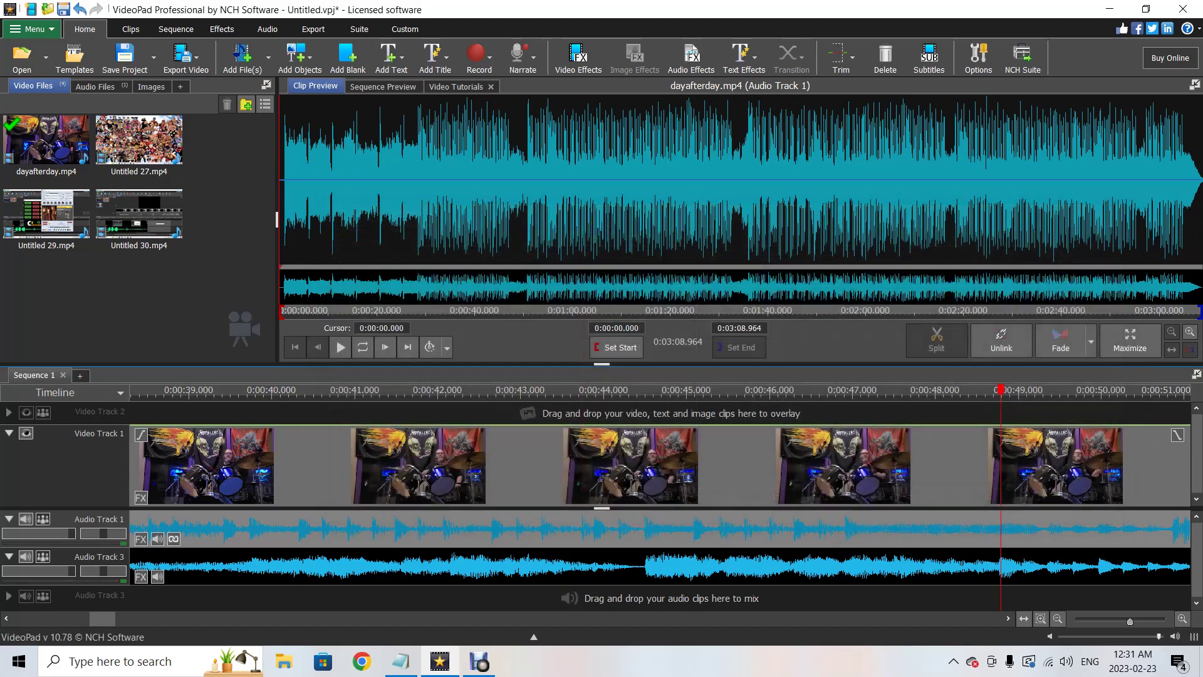
# Play the sequence from 0:00:42.103 to about 0:01:25 to check the volume balance and sync
pyautogui.click(446, 392)
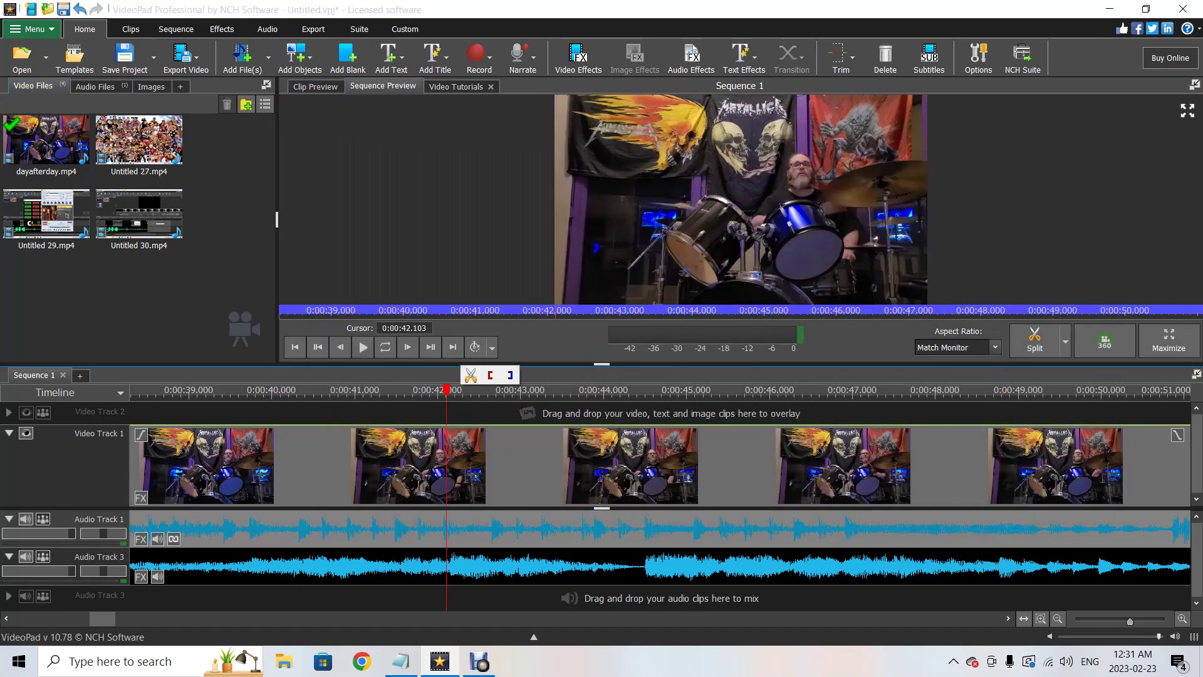
pyautogui.press('space')
pyautogui.moveTo(440, 661)
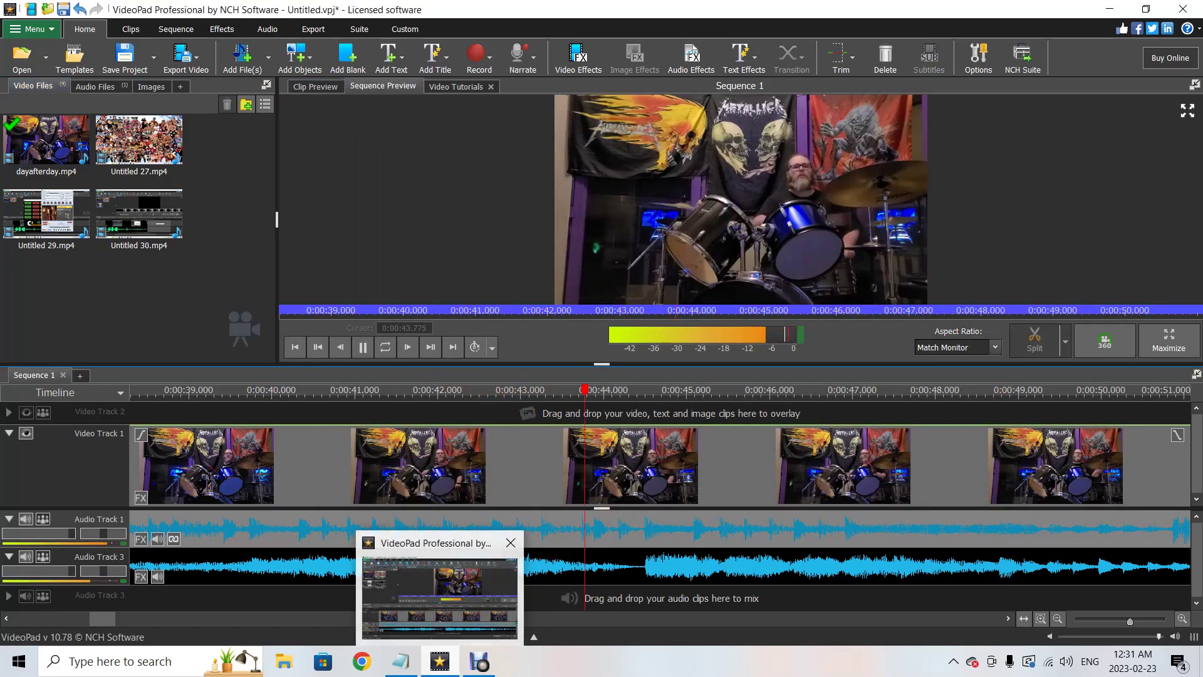
pyautogui.moveTo(401, 661)
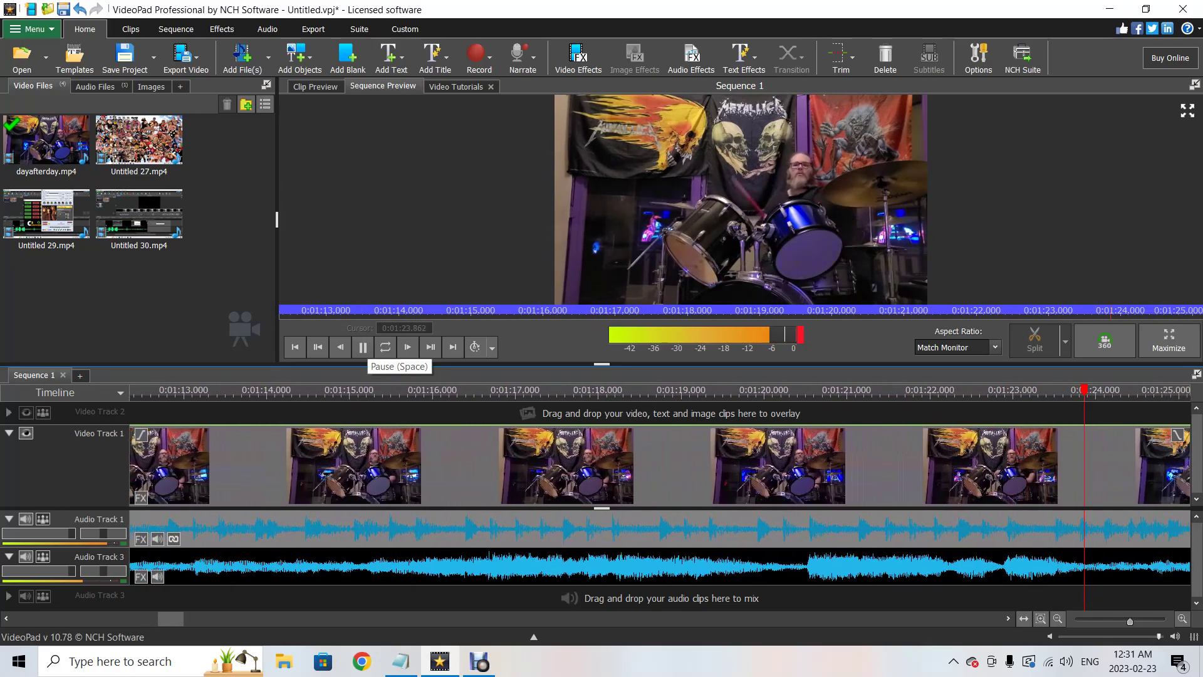
pyautogui.click(362, 348)
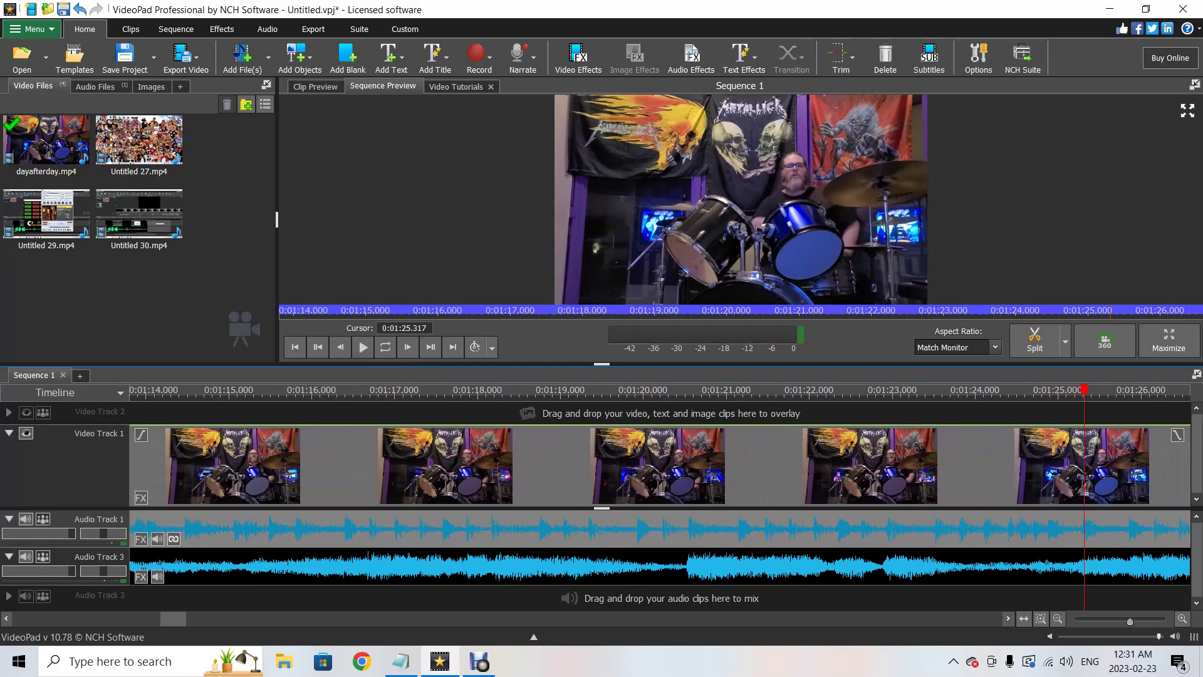
# Nudge the MP3 clip on Audio Track 3 slightly later so its swell near 0:01:20.5 lines up with the drum hit on Audio Track 1
pyautogui.scroll(3, 924, 467)
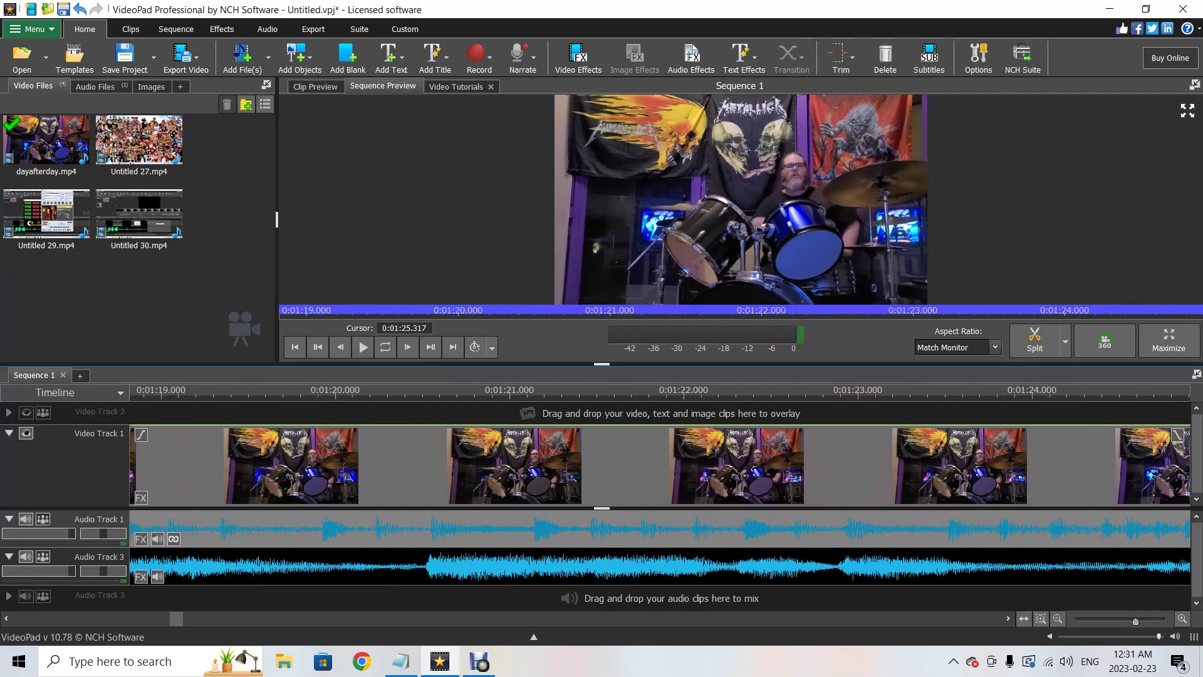
pyautogui.scroll(2, 658, 465)
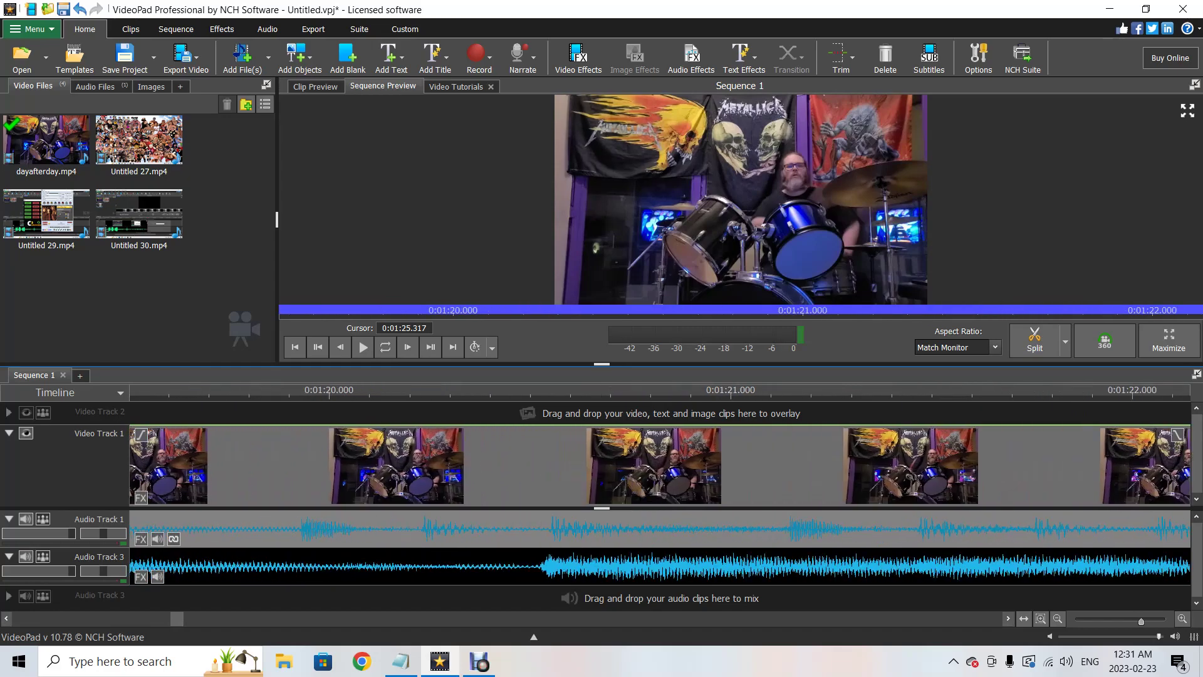
pyautogui.moveTo(559, 559); pyautogui.dragTo(563, 559)
# Play the sequence from 0:01:20.072 to check the sync of both audio tracks over a wider stretch of the timeline
pyautogui.click(359, 391)
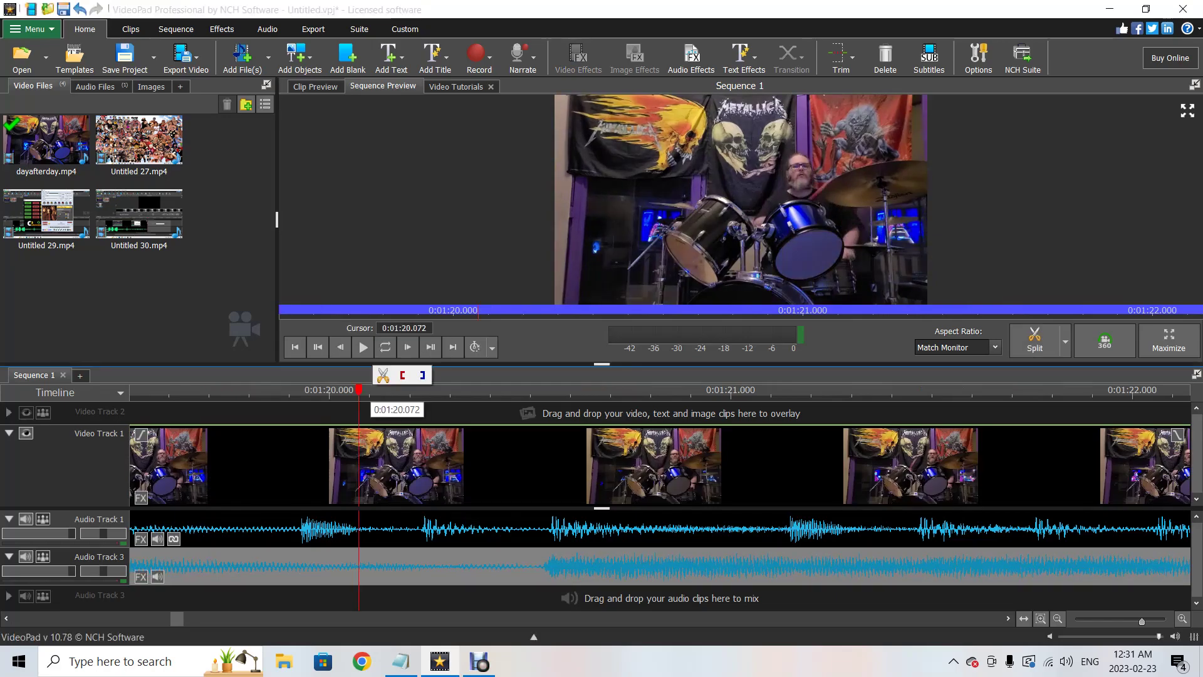
pyautogui.click(363, 346)
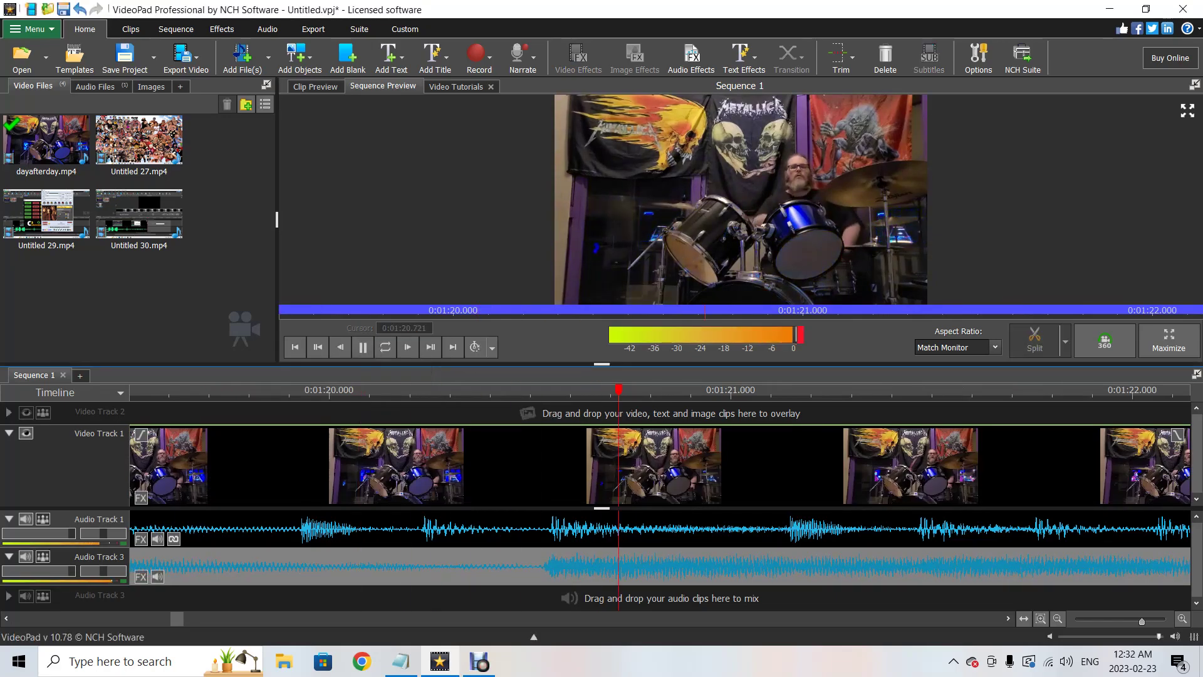
pyautogui.scroll(-4, 530, 530)
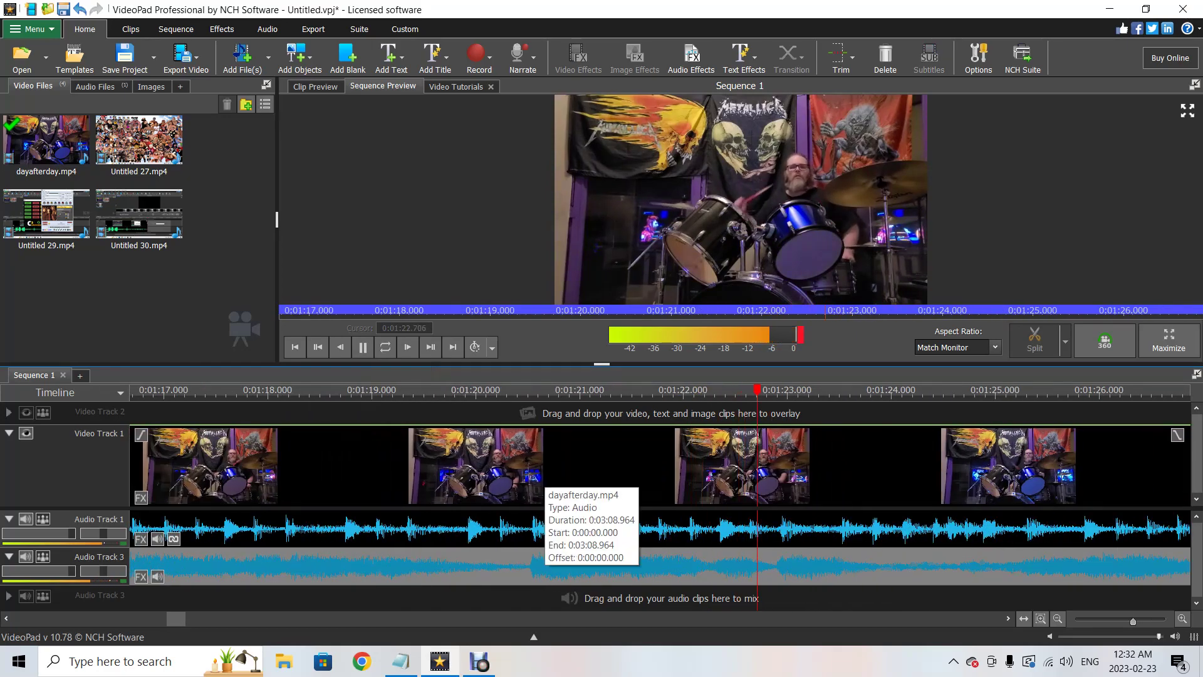
pyautogui.scroll(-2, 529, 530)
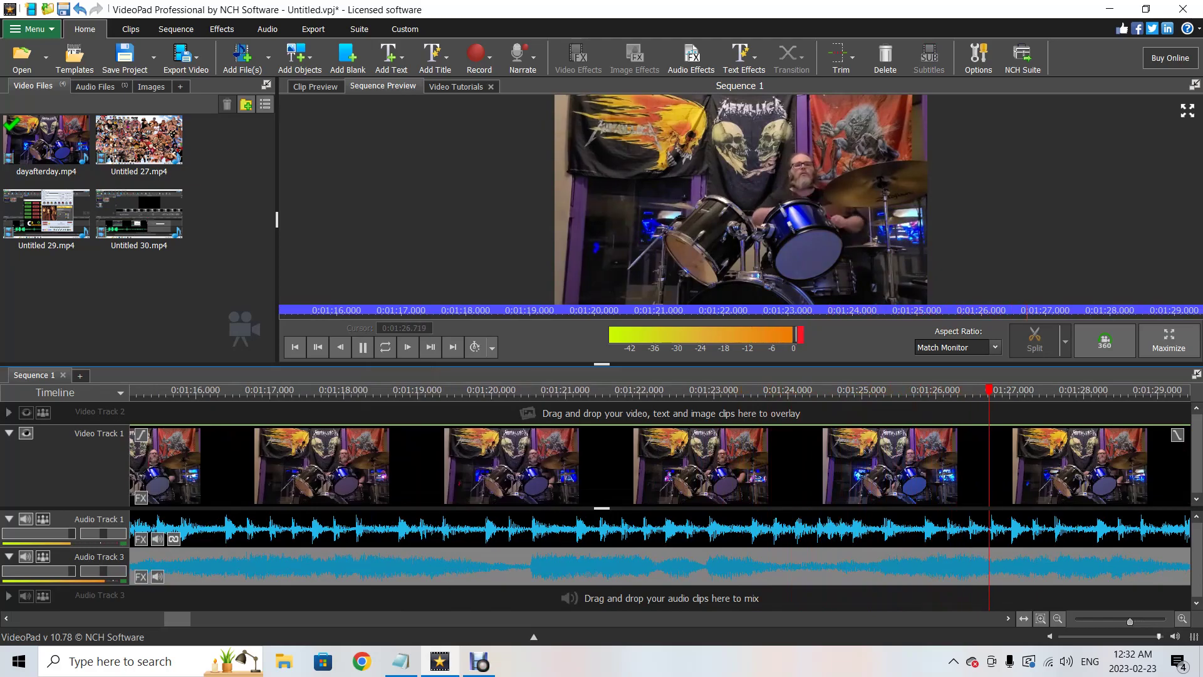
pyautogui.scroll(-1, 438, 530)
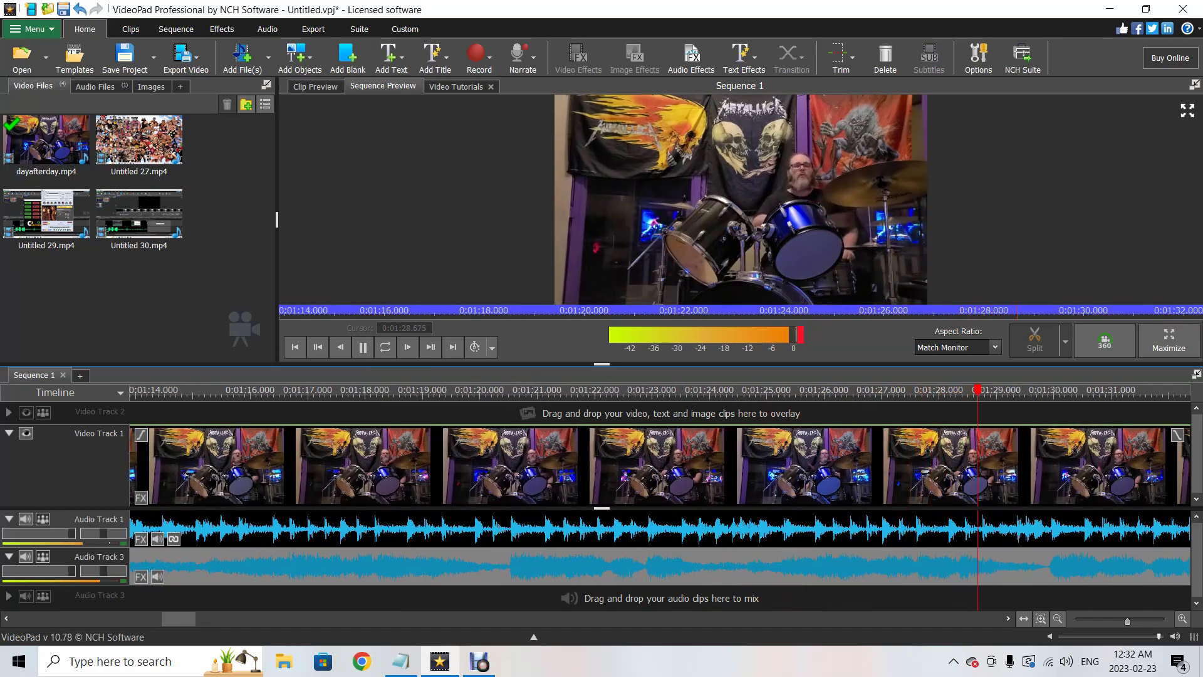
pyautogui.scroll(-1, 658, 464)
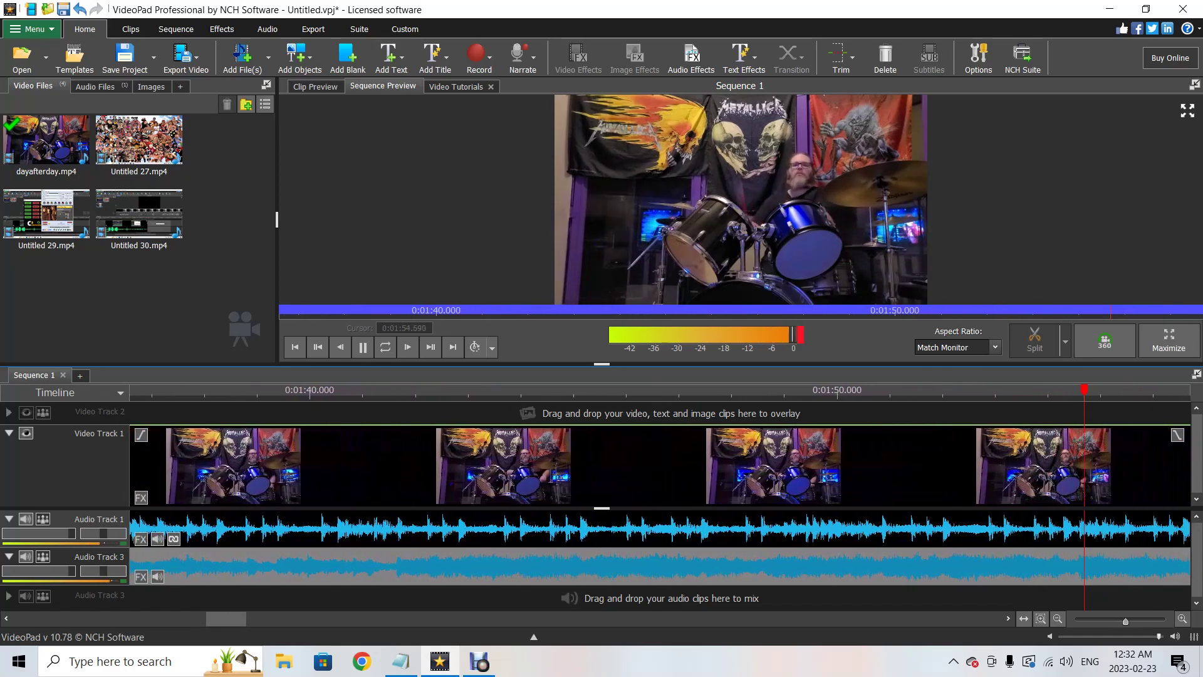
# Set the clip volume of dayafterday.mp3 on Audio Track 3 to 90 through its audio effects and return to the sequence
pyautogui.rightClick(611, 564)
pyautogui.click(650, 494)
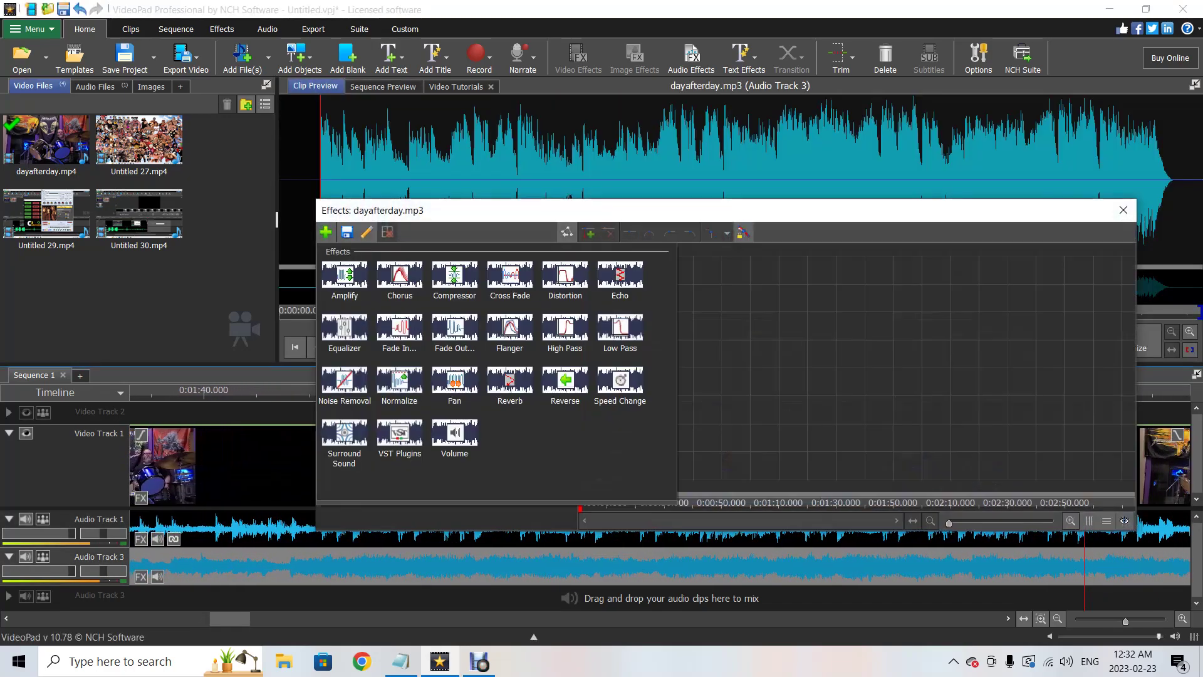
pyautogui.click(452, 438)
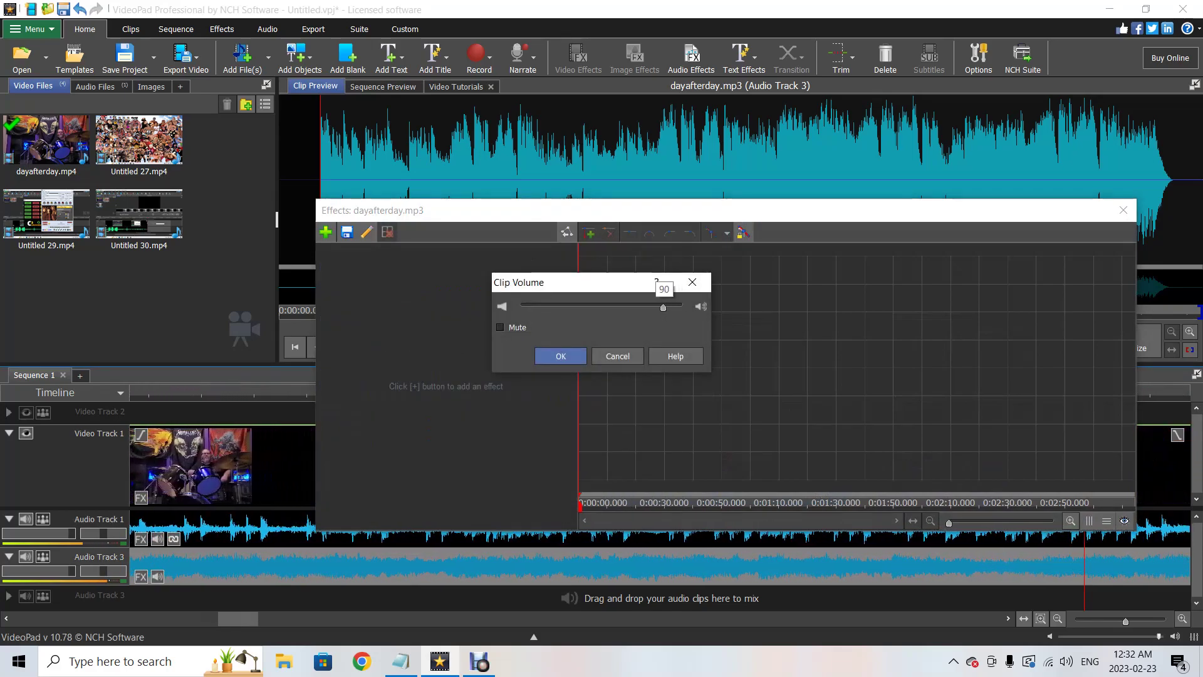
pyautogui.click(560, 356)
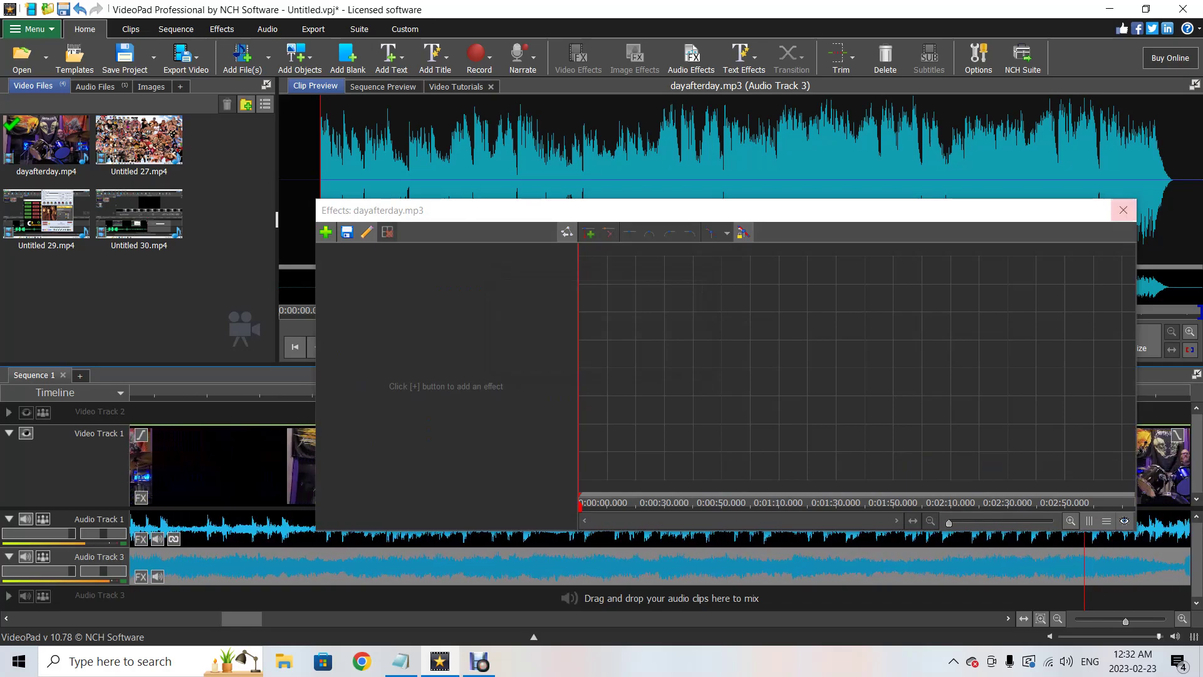
pyautogui.click(1124, 210)
pyautogui.click(840, 391)
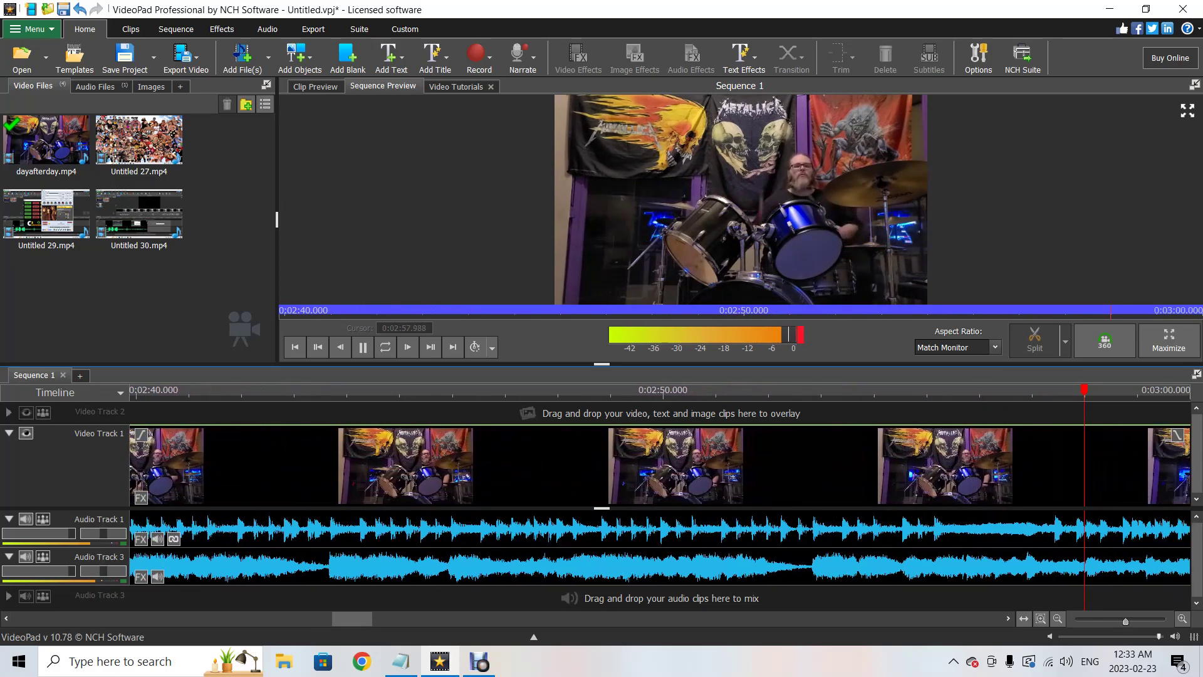
# Mute the Audio Track 1 clip briefly during playback to hear the drumless MP3 alone, and unmute it again
pyautogui.rightClick(531, 532)
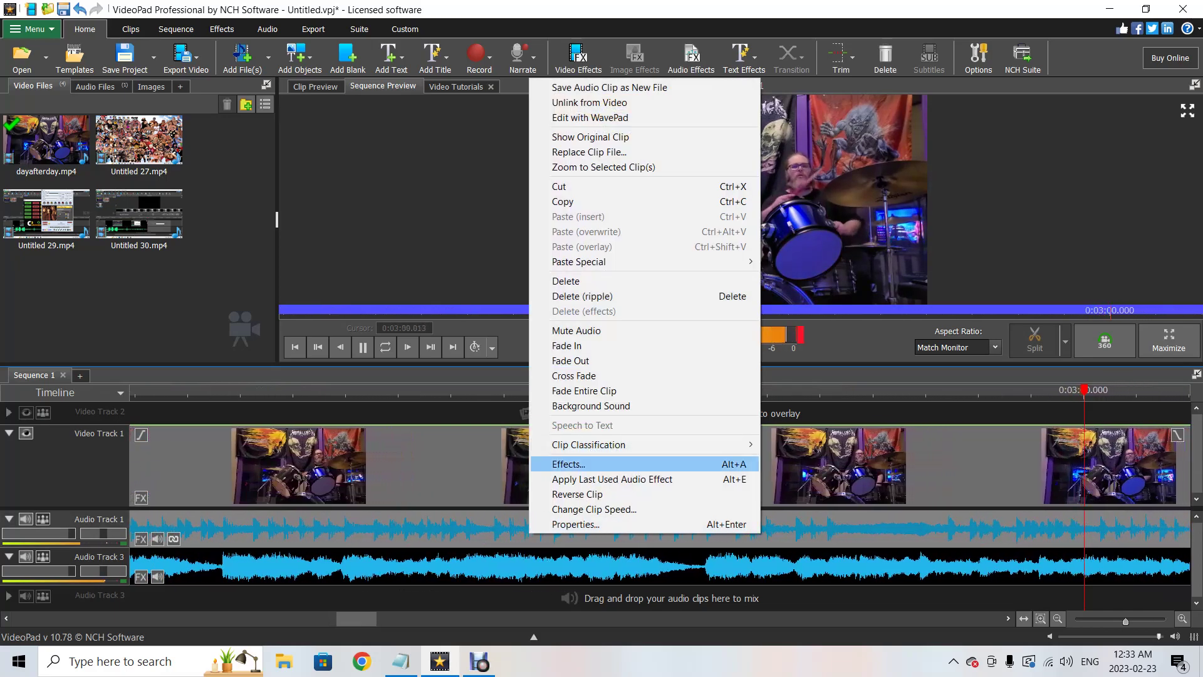
pyautogui.click(576, 331)
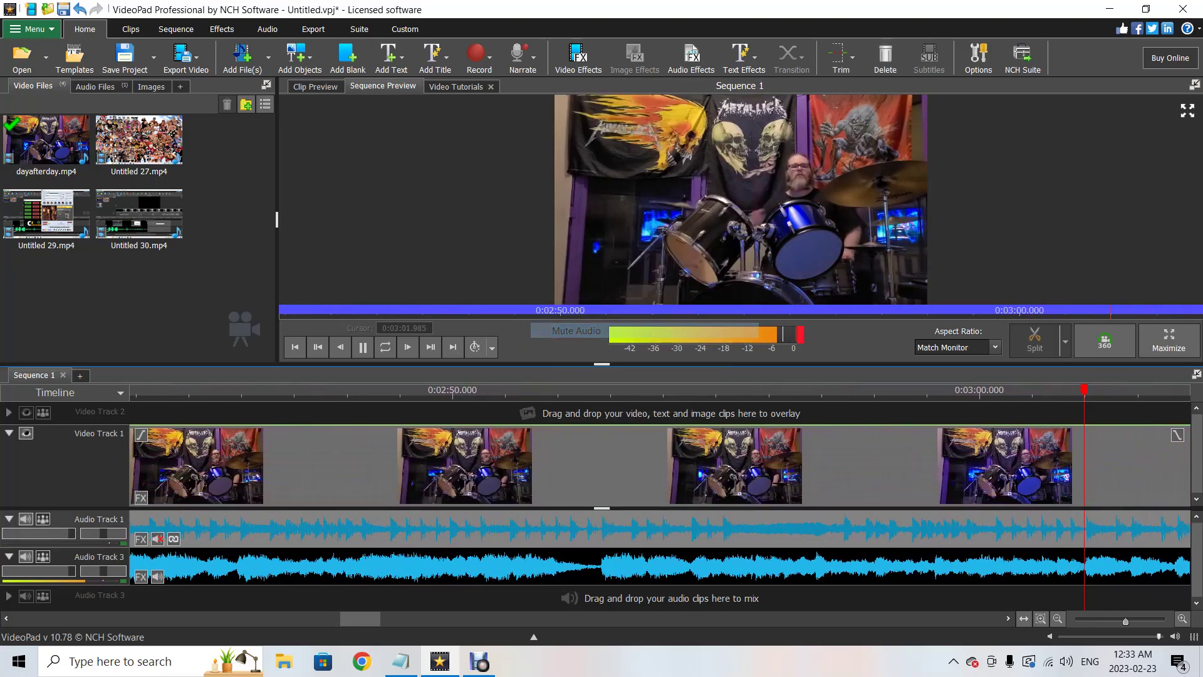
pyautogui.rightClick(519, 520)
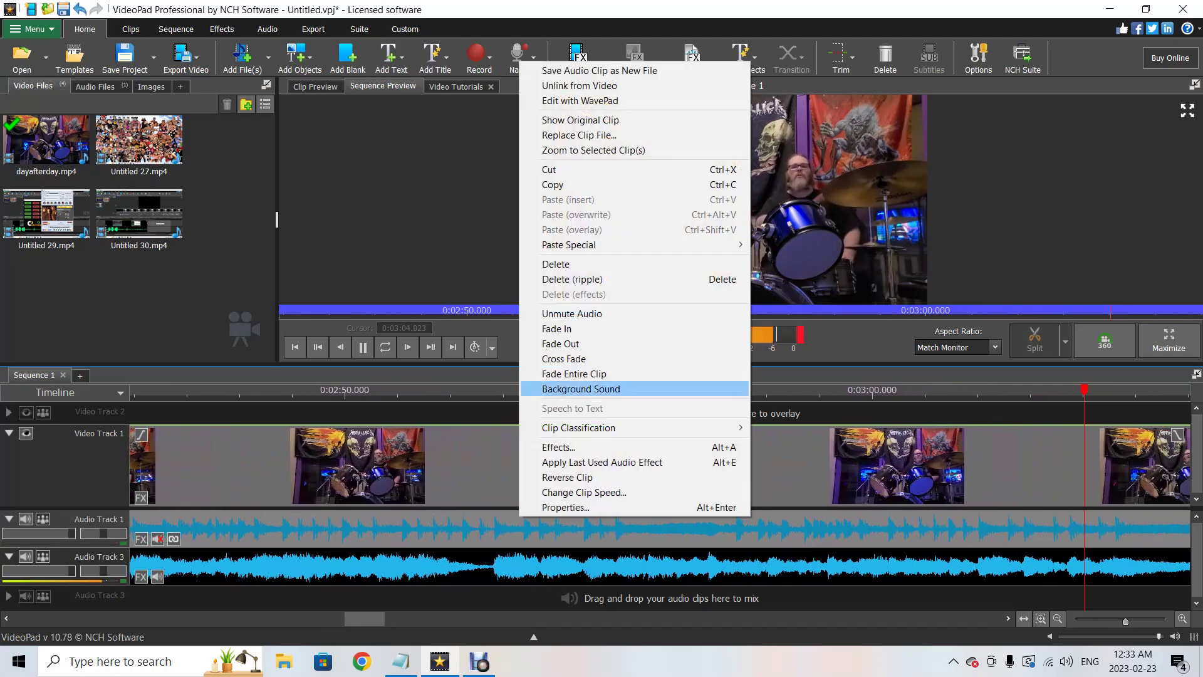
pyautogui.click(573, 314)
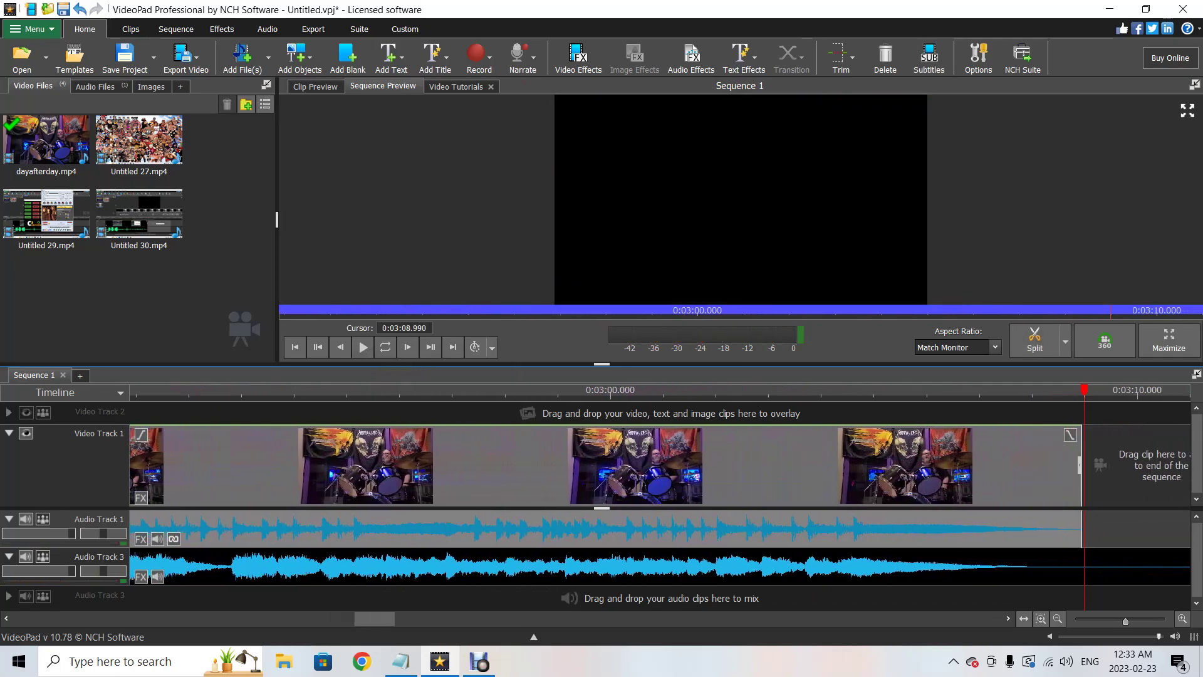
# Split all tracks at 0:03:08.553 and delete the leftover tail of the video clip with its linked audio
pyautogui.click(1061, 391)
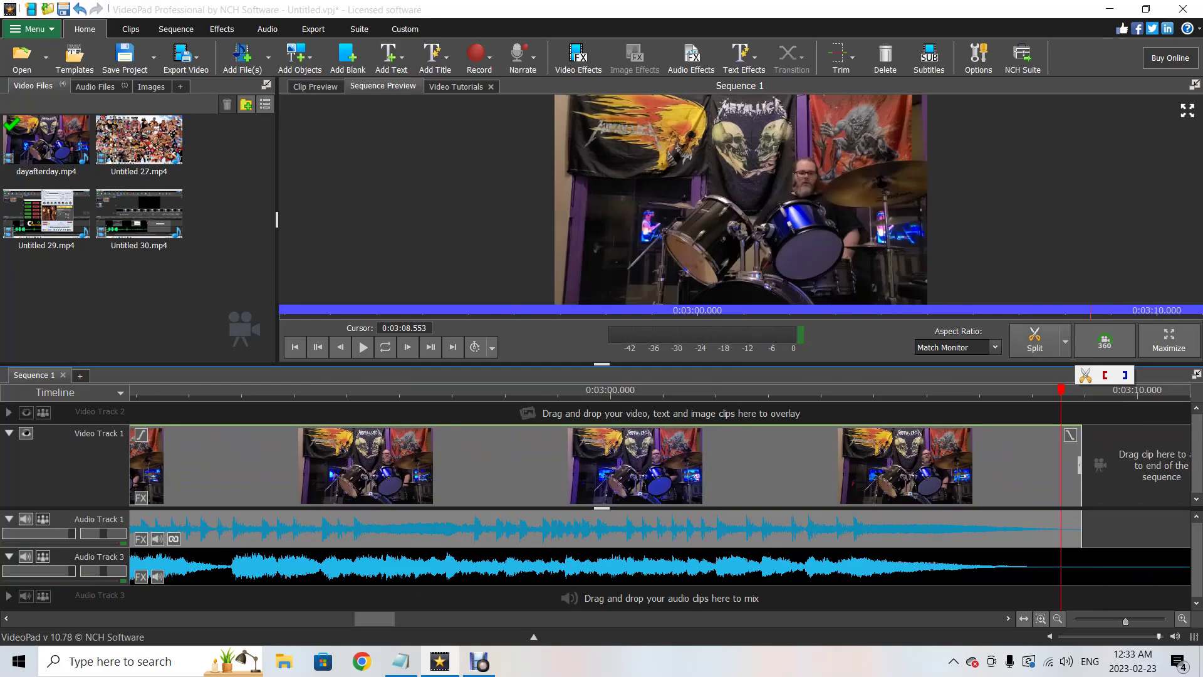
pyautogui.click(1065, 341)
pyautogui.click(1063, 382)
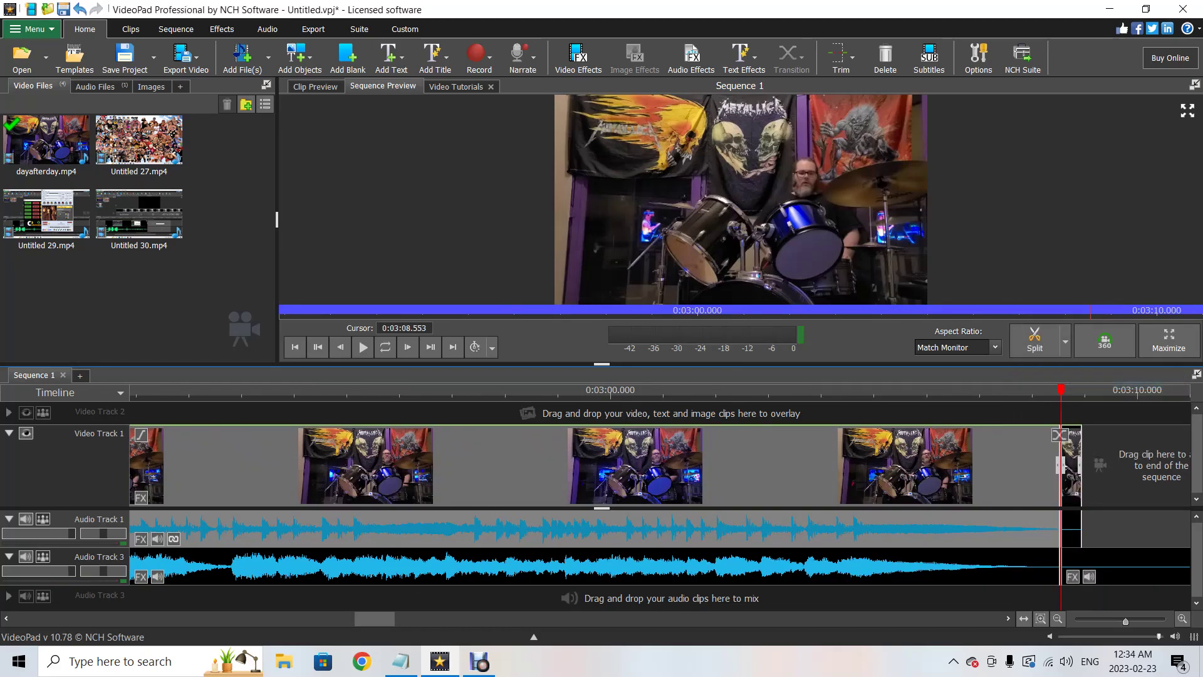
pyautogui.rightClick(1071, 534)
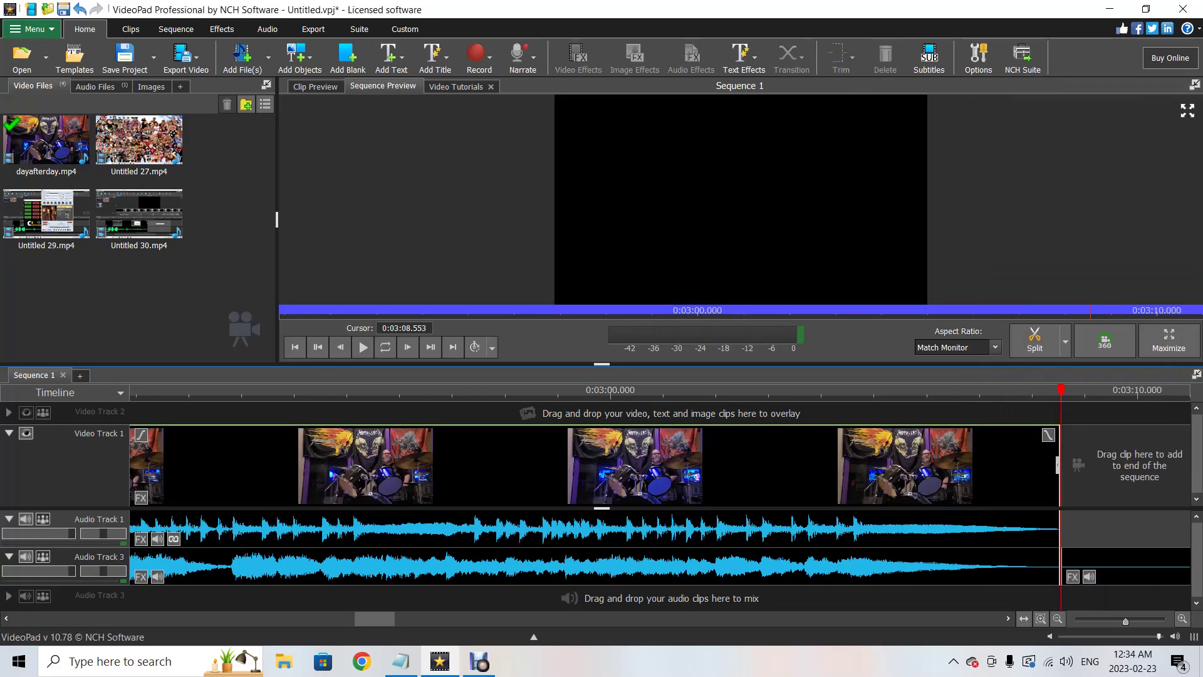
# Delete the leftover tail of the MP3 clip on Audio Track 3 beyond 0:03:08.553 and return to the timeline's beginning
pyautogui.rightClick(1128, 563)
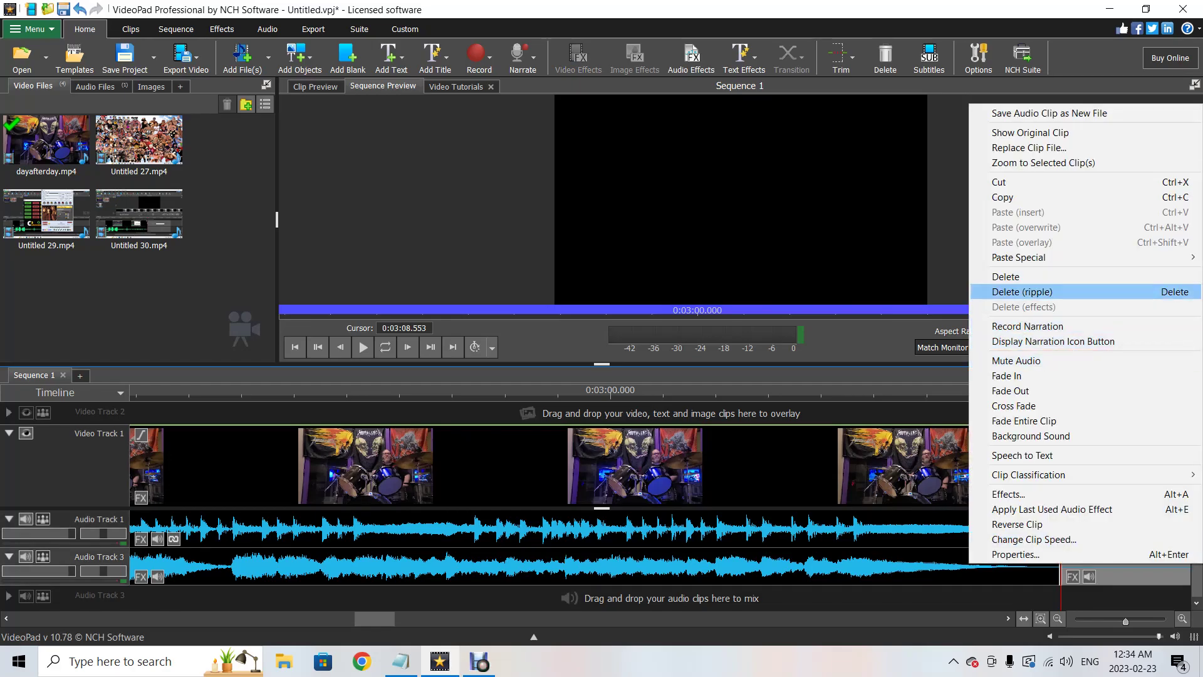
pyautogui.click(1009, 276)
pyautogui.moveTo(379, 619); pyautogui.dragTo(31, 619)
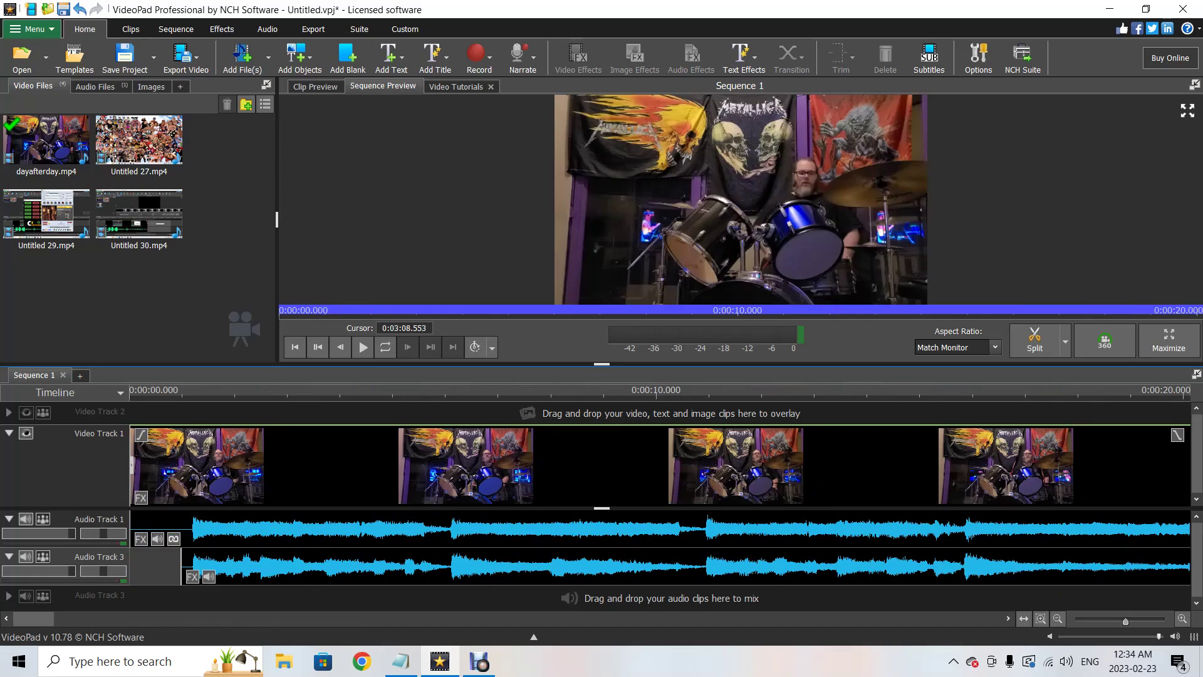
# Play the trimmed sequence from near its start, skipping ahead, to check the sync and balance of both audio tracks
pyautogui.click(145, 391)
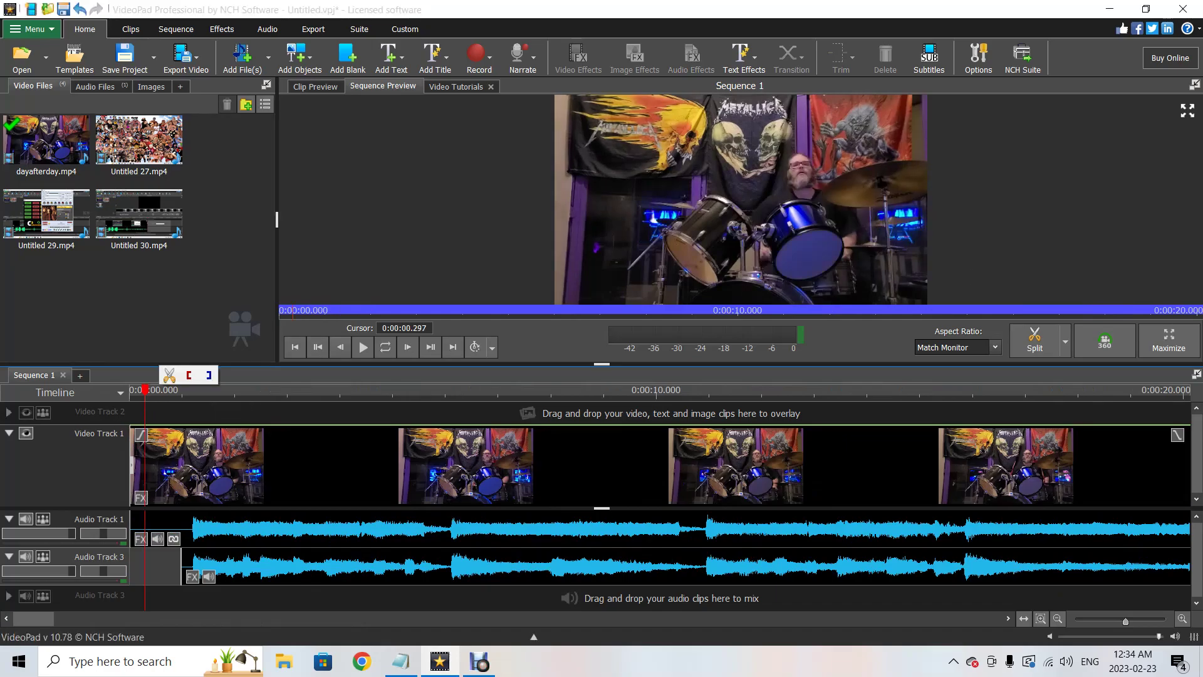
pyautogui.click(363, 347)
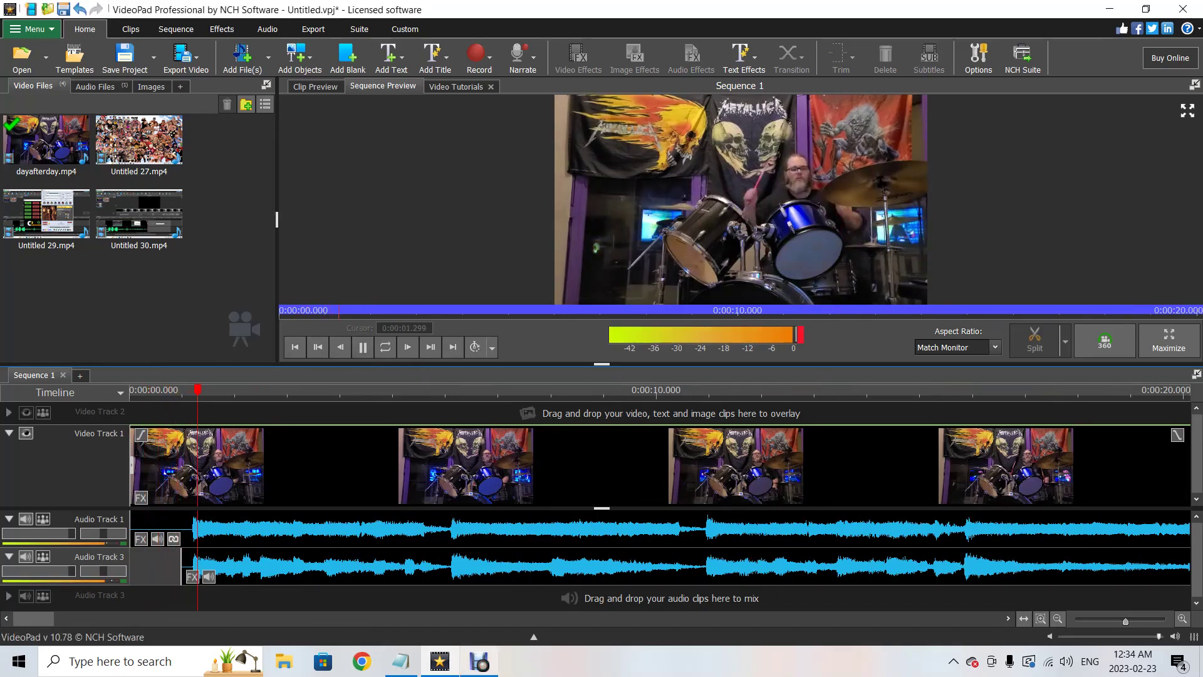
pyautogui.moveTo(479, 662)
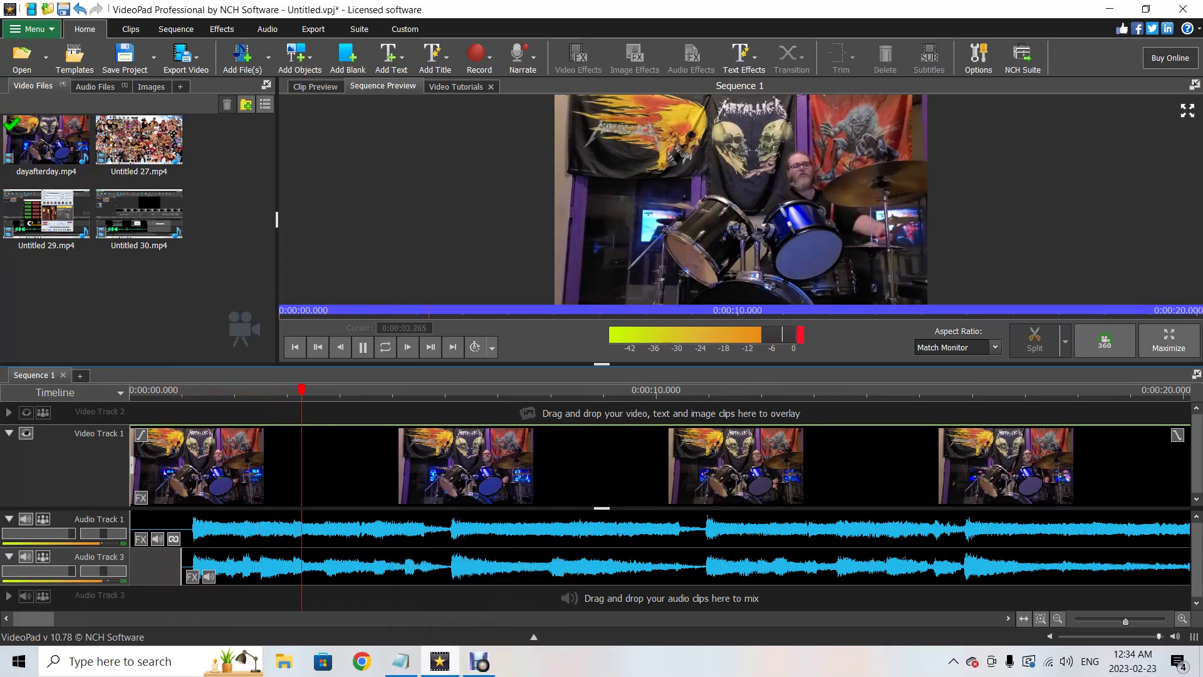
pyautogui.moveTo(440, 663)
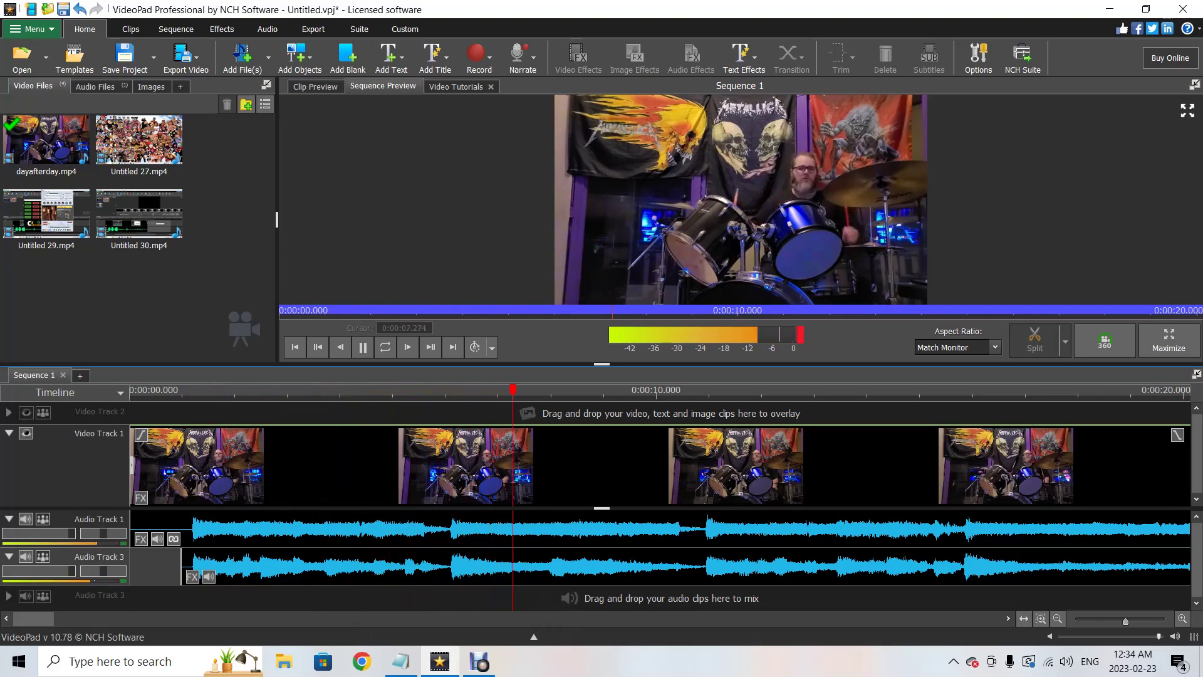
pyautogui.click(952, 392)
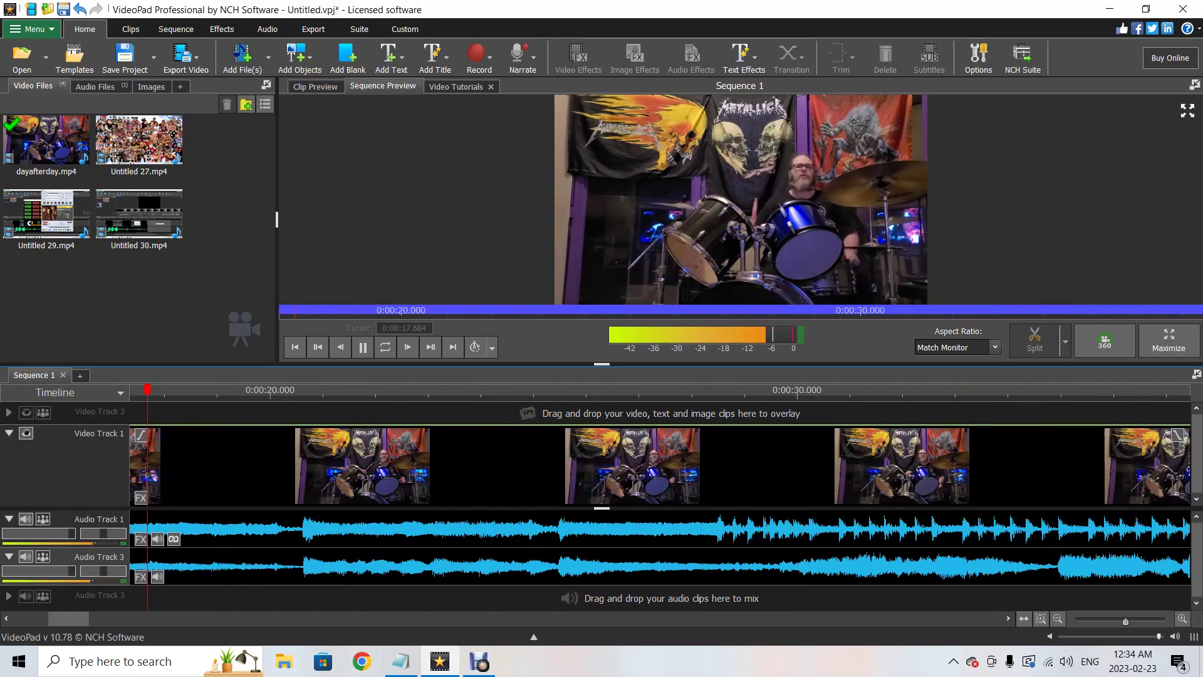
pyautogui.click(593, 392)
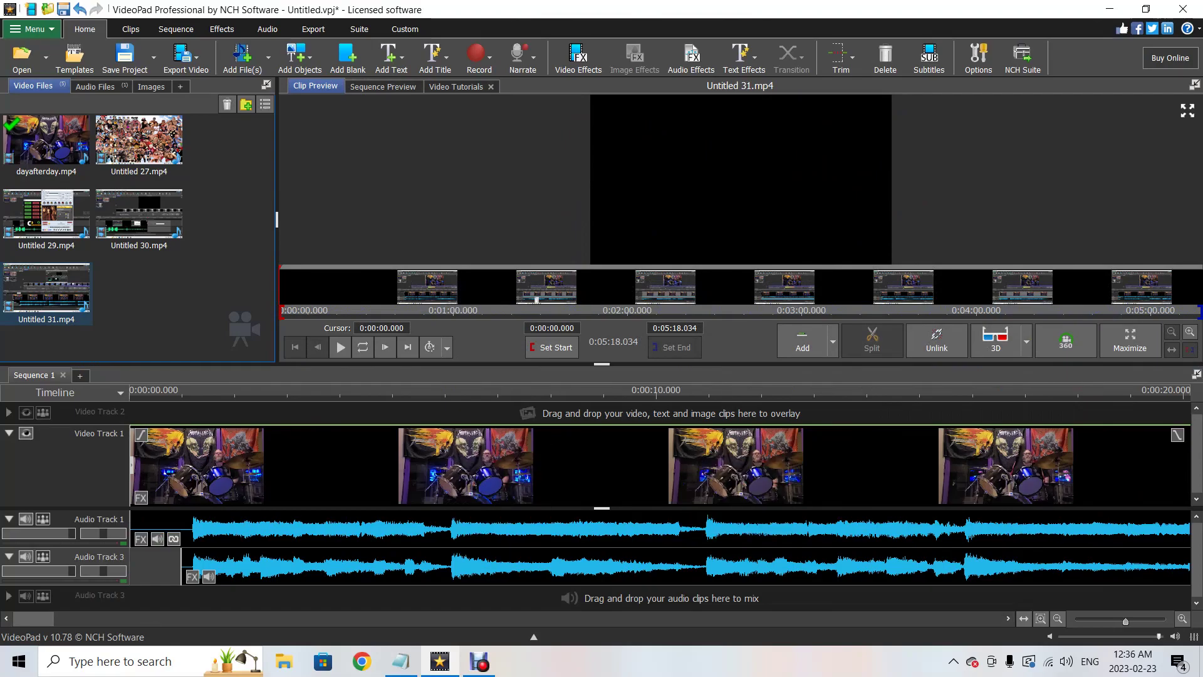
# Review the clip volume of the dayafterday.mp4 audio on Audio Track 1 through its audio effects, and accept it
pyautogui.moveTo(33, 619)
pyautogui.mouseDown()
pyautogui.moveTo(47, 619)
pyautogui.moveTo(31, 619)
pyautogui.mouseUp()
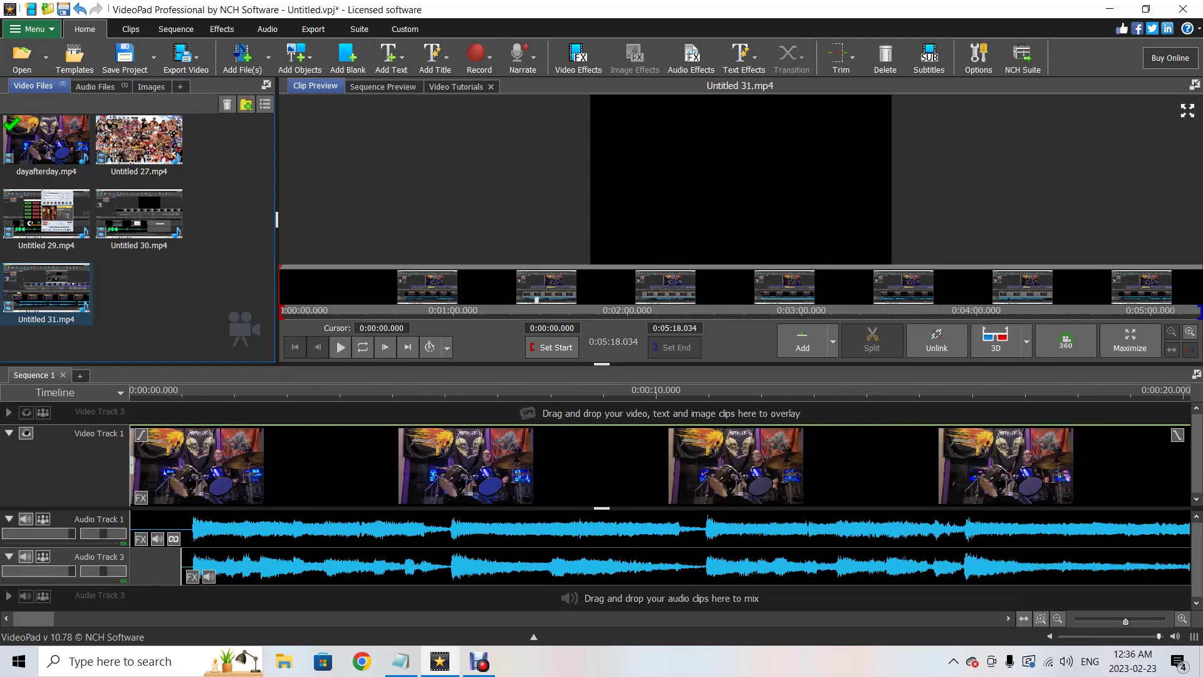
pyautogui.rightClick(565, 526)
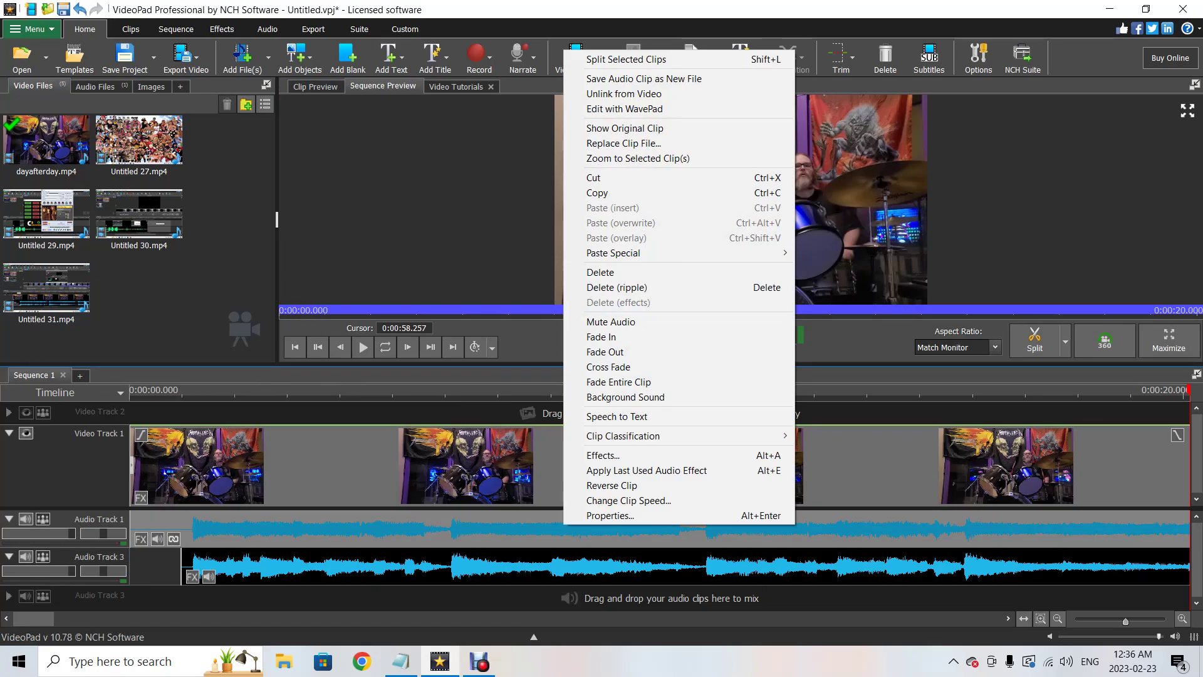
pyautogui.click(565, 567)
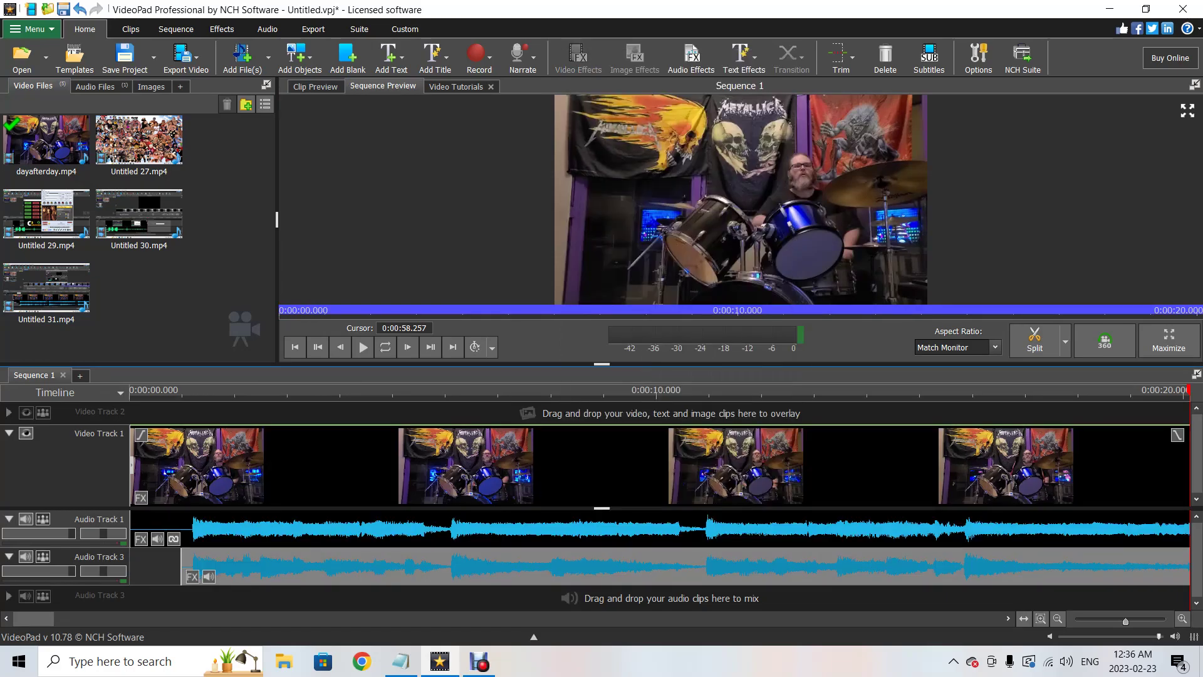
pyautogui.click(454, 527)
pyautogui.rightClick(454, 527)
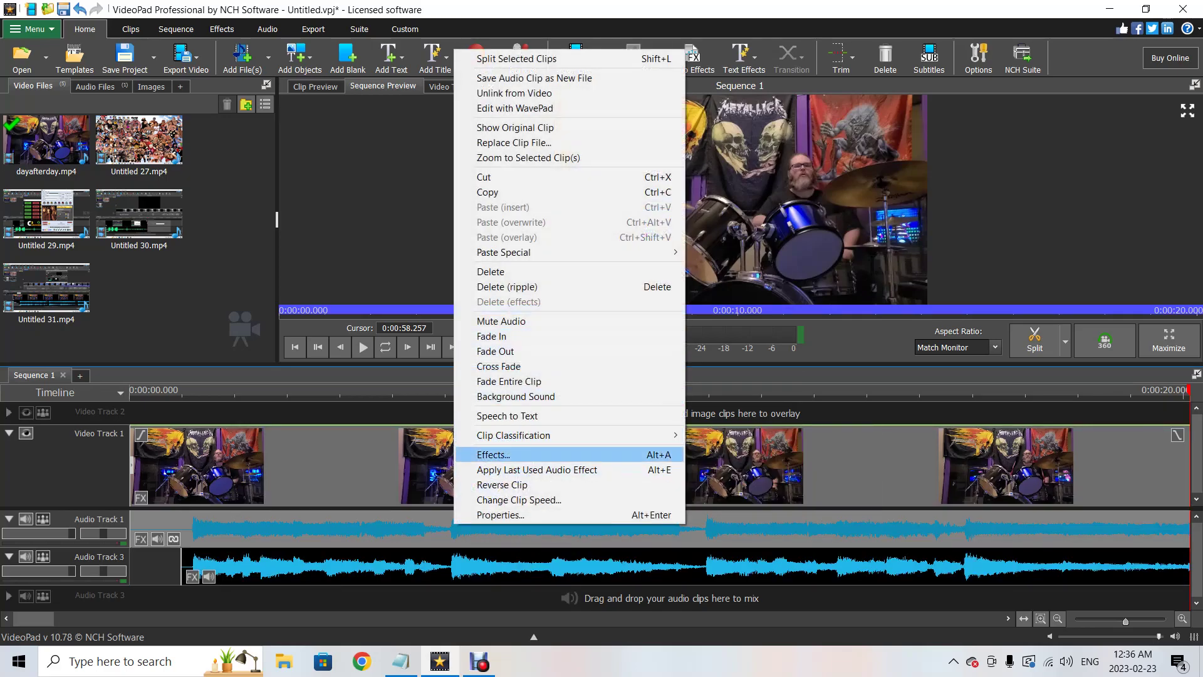
pyautogui.click(495, 455)
pyautogui.click(399, 433)
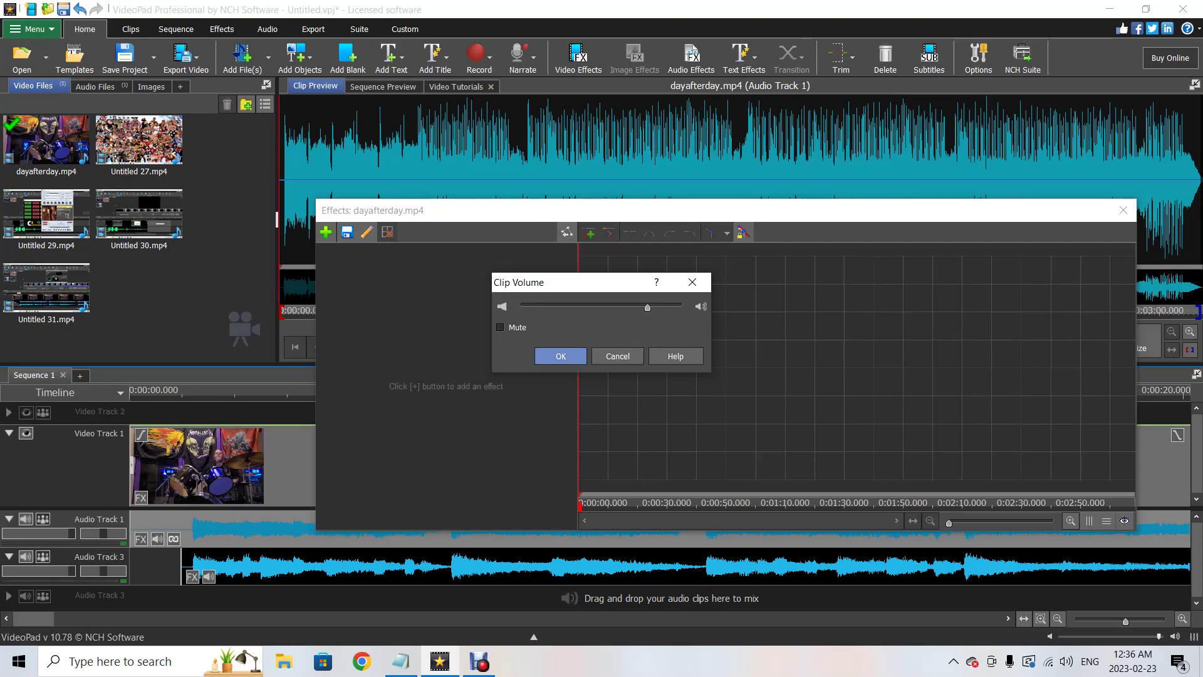
pyautogui.press('Return')
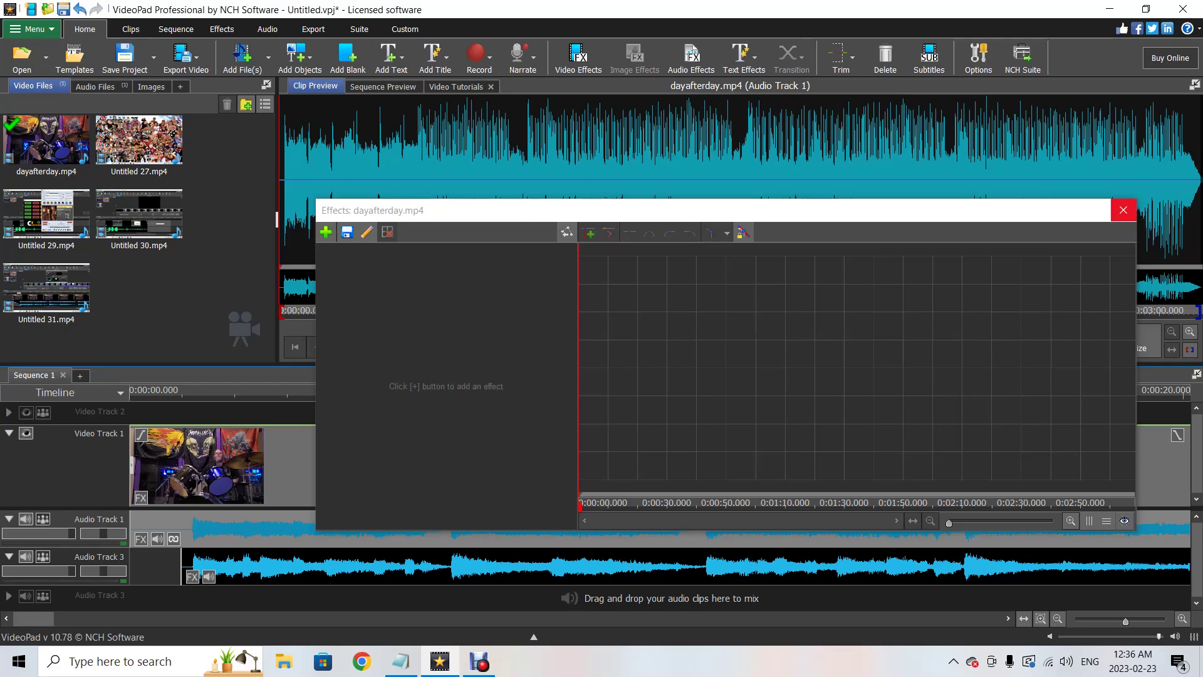
pyautogui.click(1124, 211)
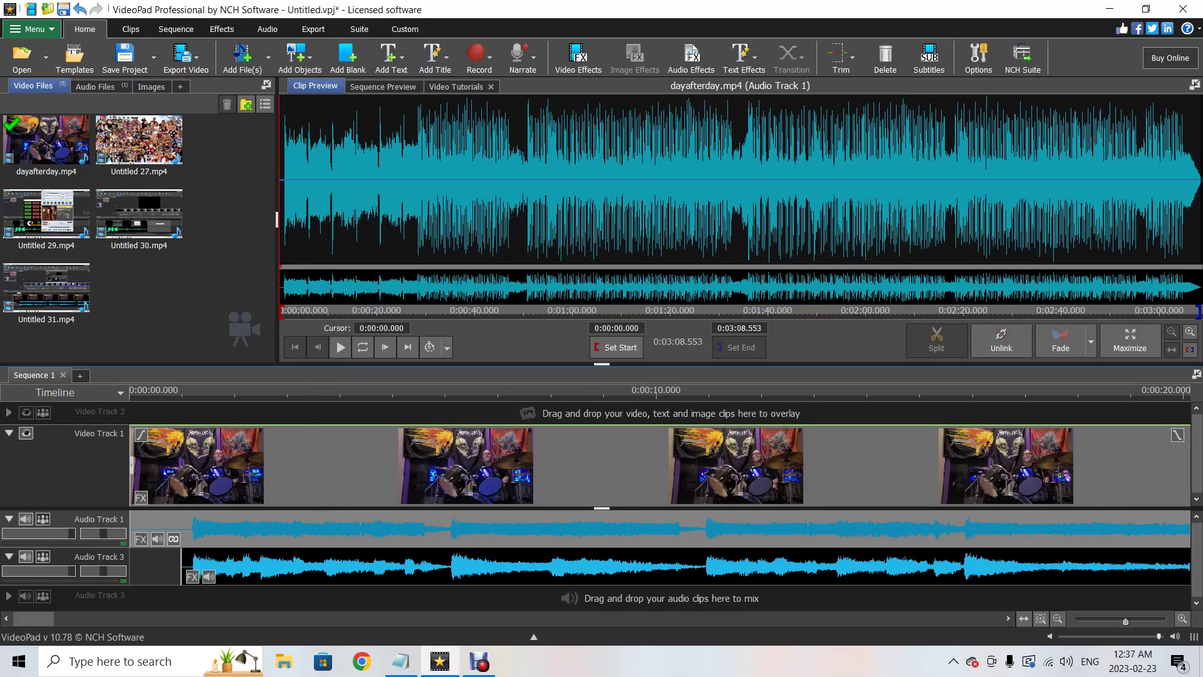
# Review the clip volume of dayafterday.mp3 on Audio Track 3 through its audio effects, and accept it
pyautogui.rightClick(576, 566)
pyautogui.click(616, 497)
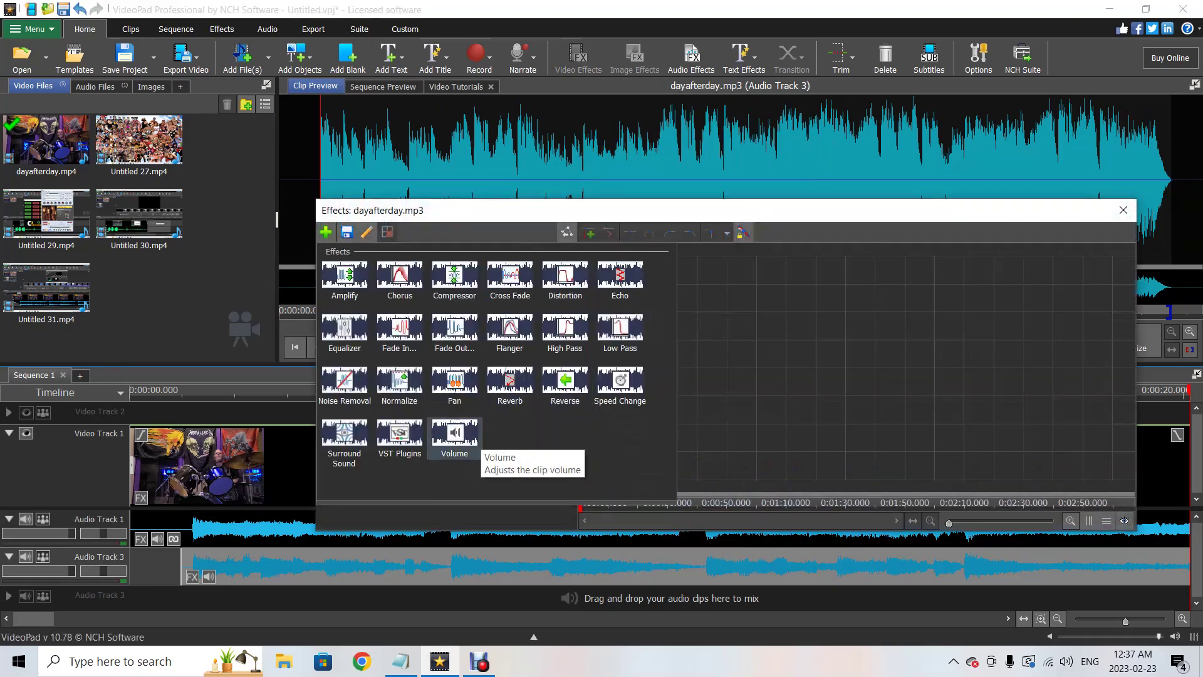
pyautogui.doubleClick(455, 432)
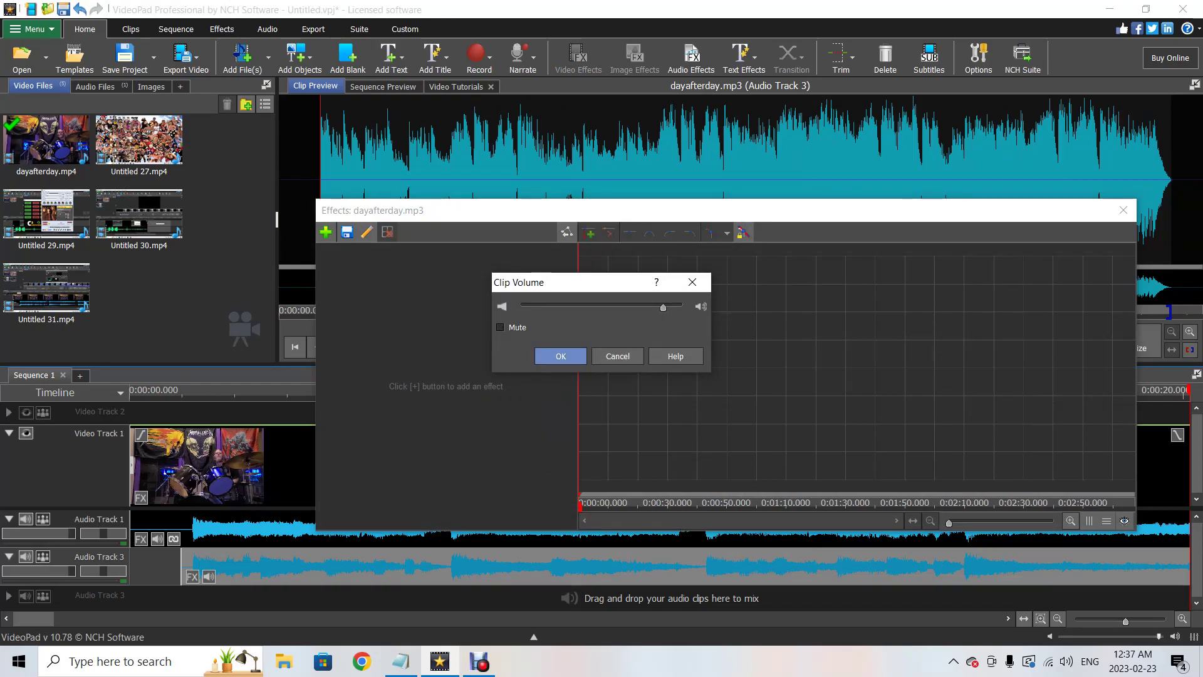
pyautogui.click(561, 356)
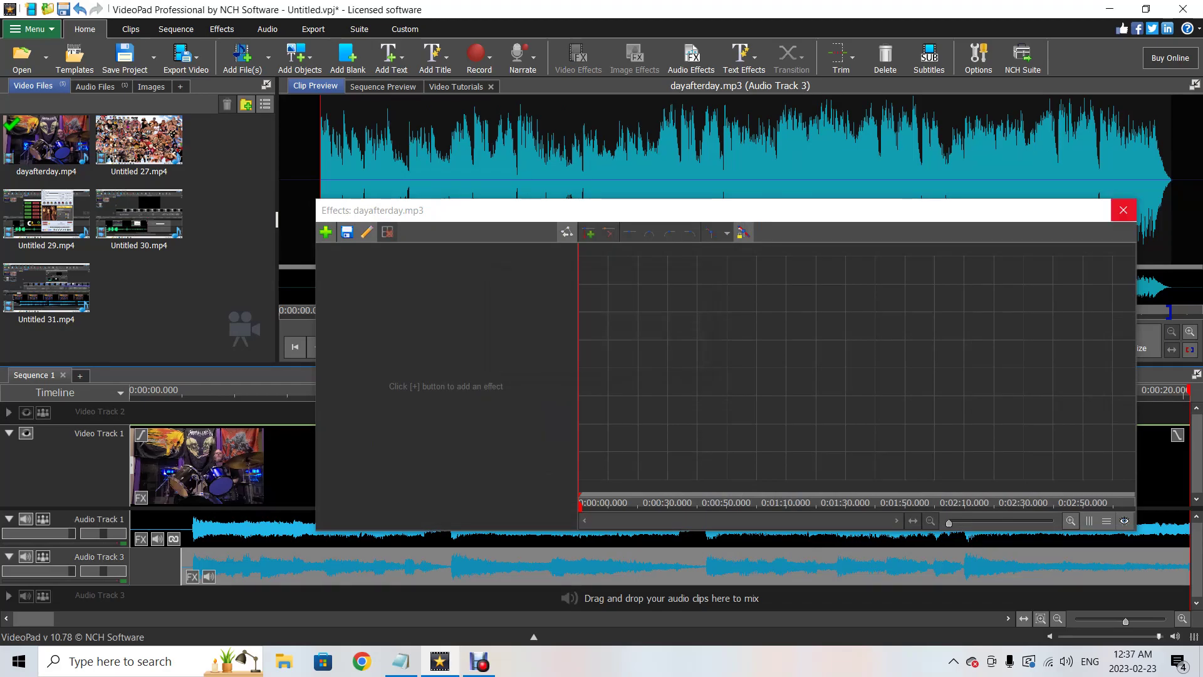
pyautogui.click(1123, 210)
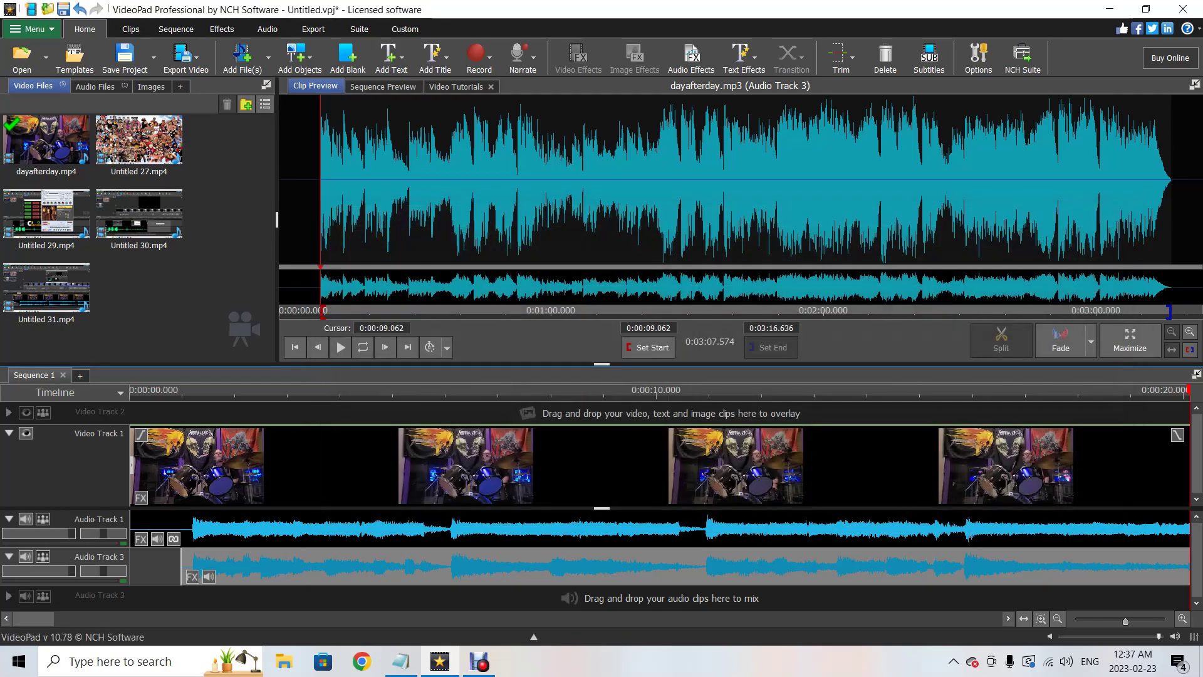
# Begin exporting the sequence as a video file and set the resolution to Auto Match Content (1920 x 1080)
pyautogui.click(215, 391)
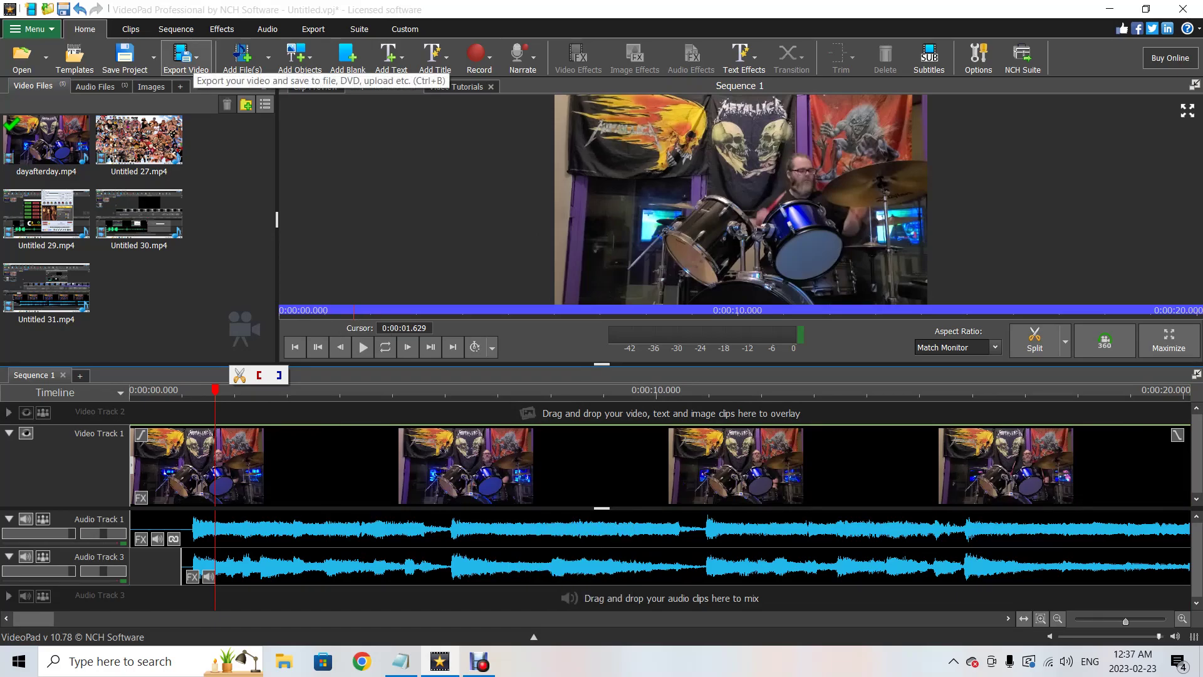
pyautogui.click(188, 63)
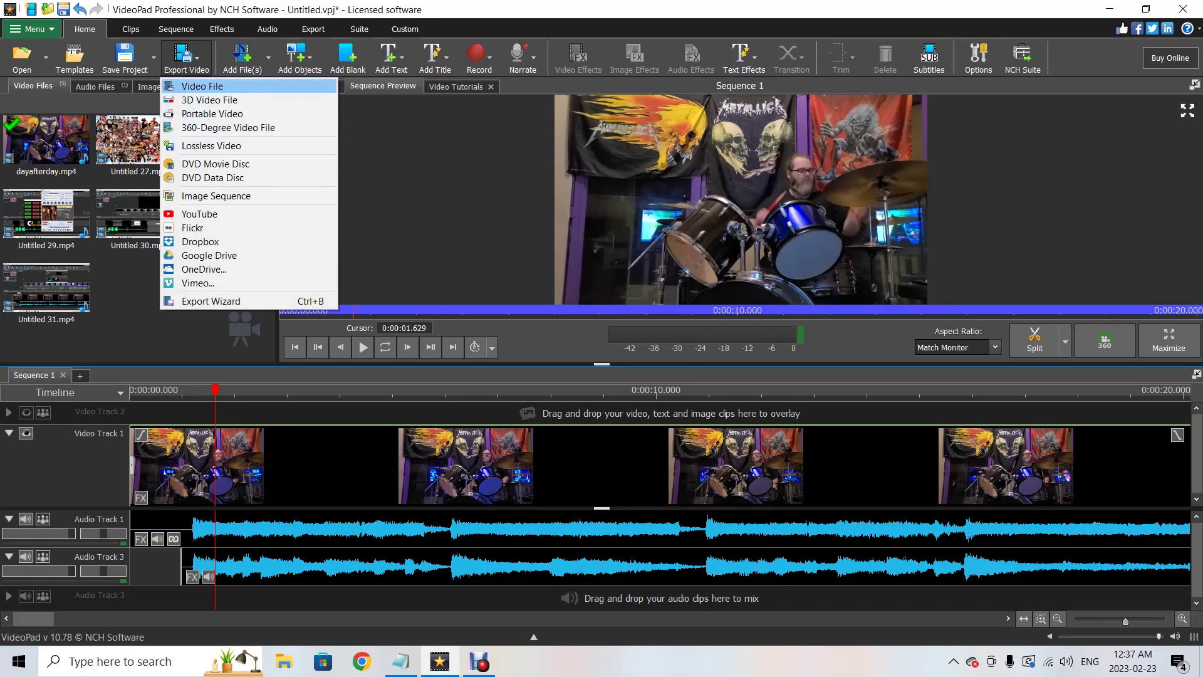
pyautogui.click(202, 86)
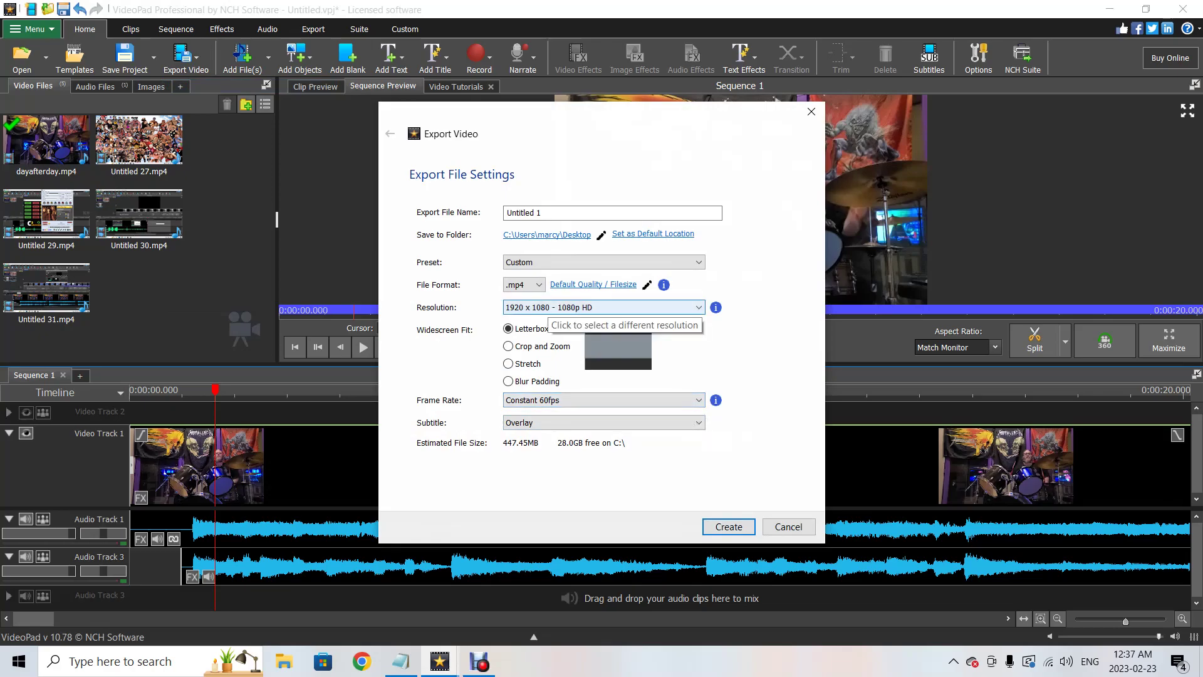
pyautogui.click(627, 308)
pyautogui.click(564, 501)
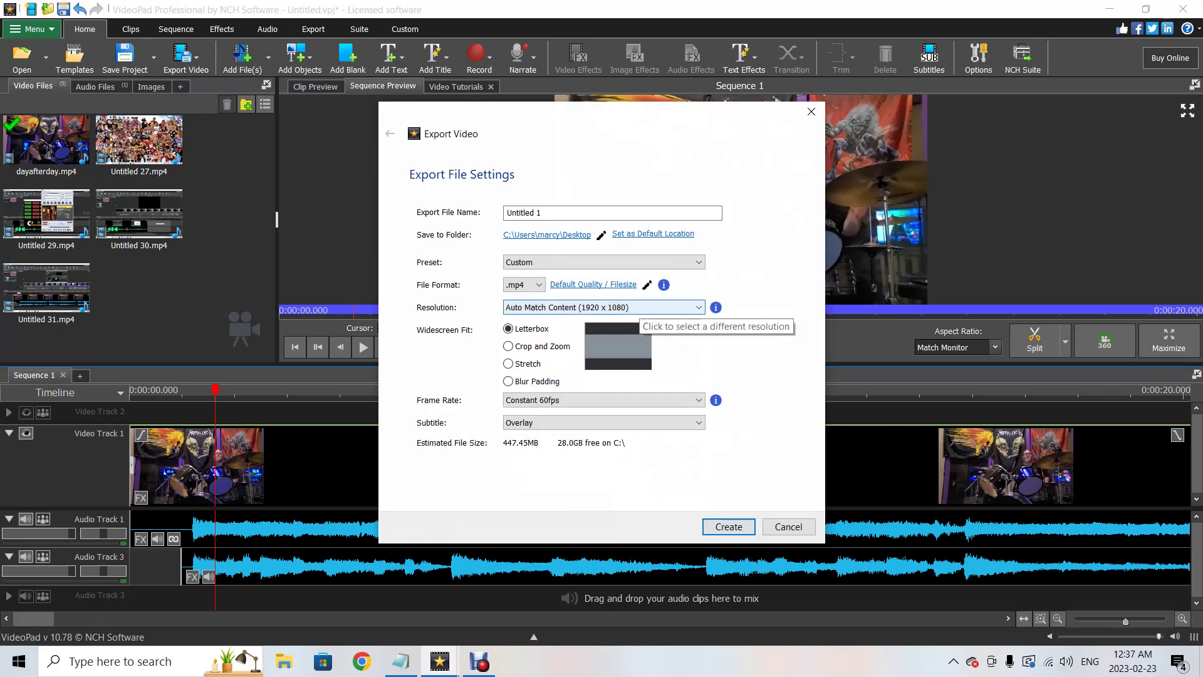
# Name the export file 122dayafterday and save it to the Desktop folder
pyautogui.click(547, 235)
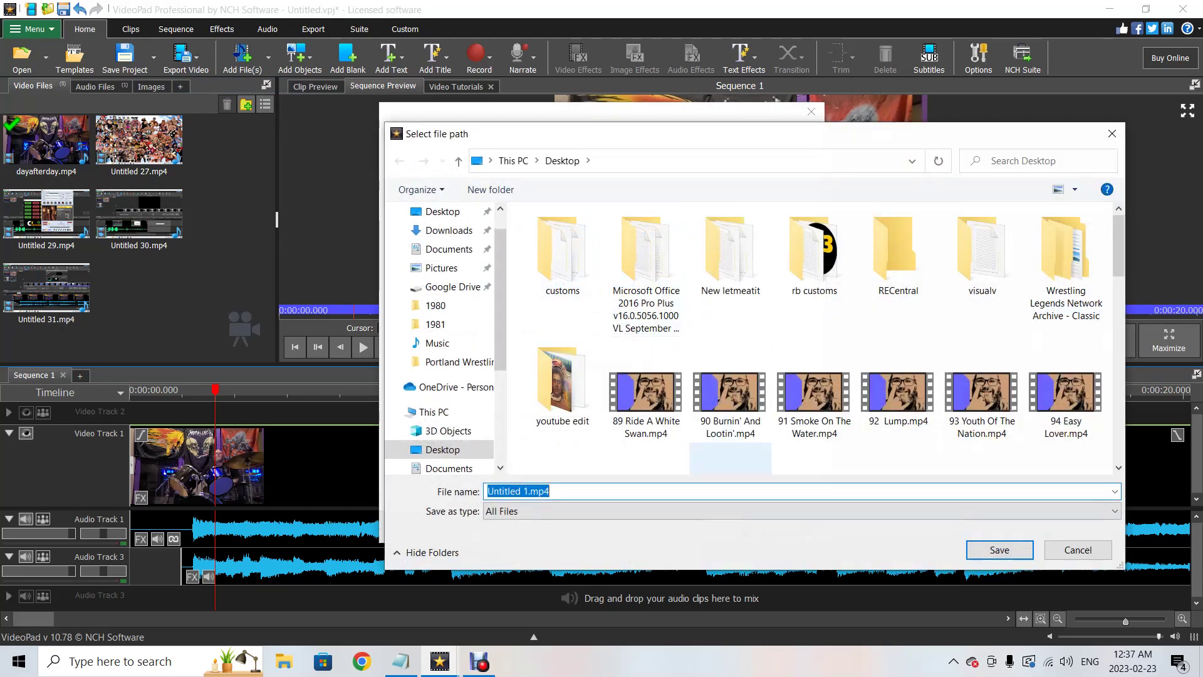
pyautogui.scroll(-10, 757, 447)
pyautogui.scroll(5, 778, 426)
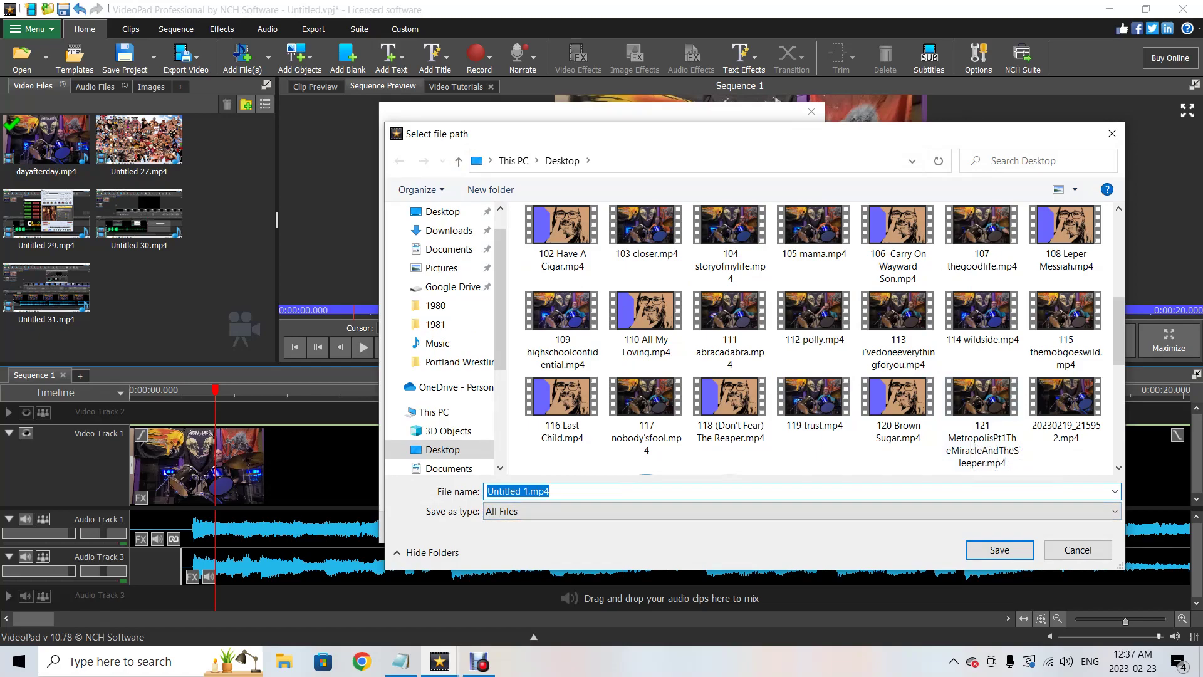
pyautogui.write('122')
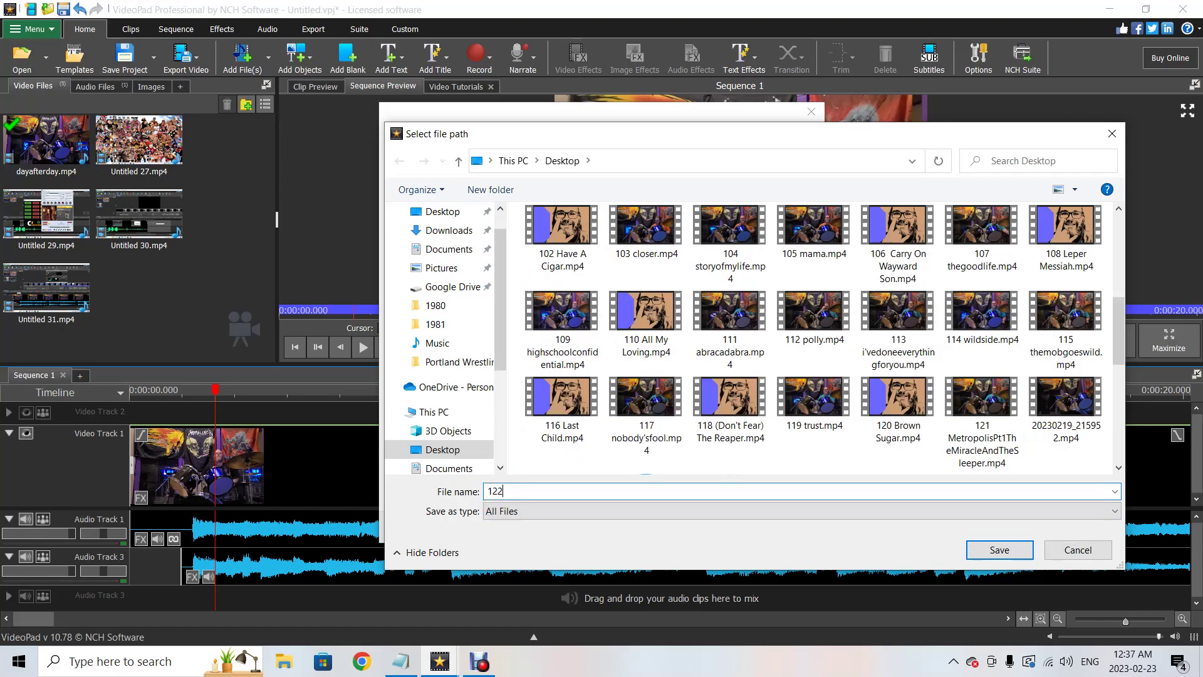
pyautogui.write('dayafterday')
pyautogui.press('Return')
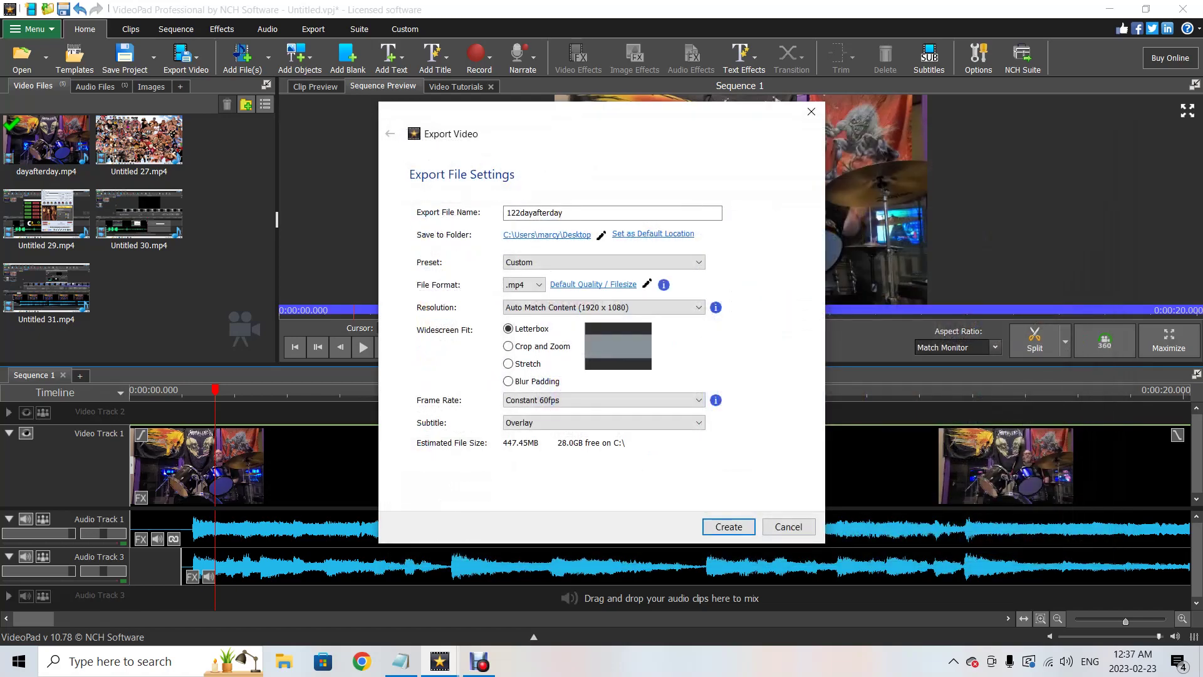
# Create the exported video, clear the completed item from the export queue and close the queue
pyautogui.click(729, 526)
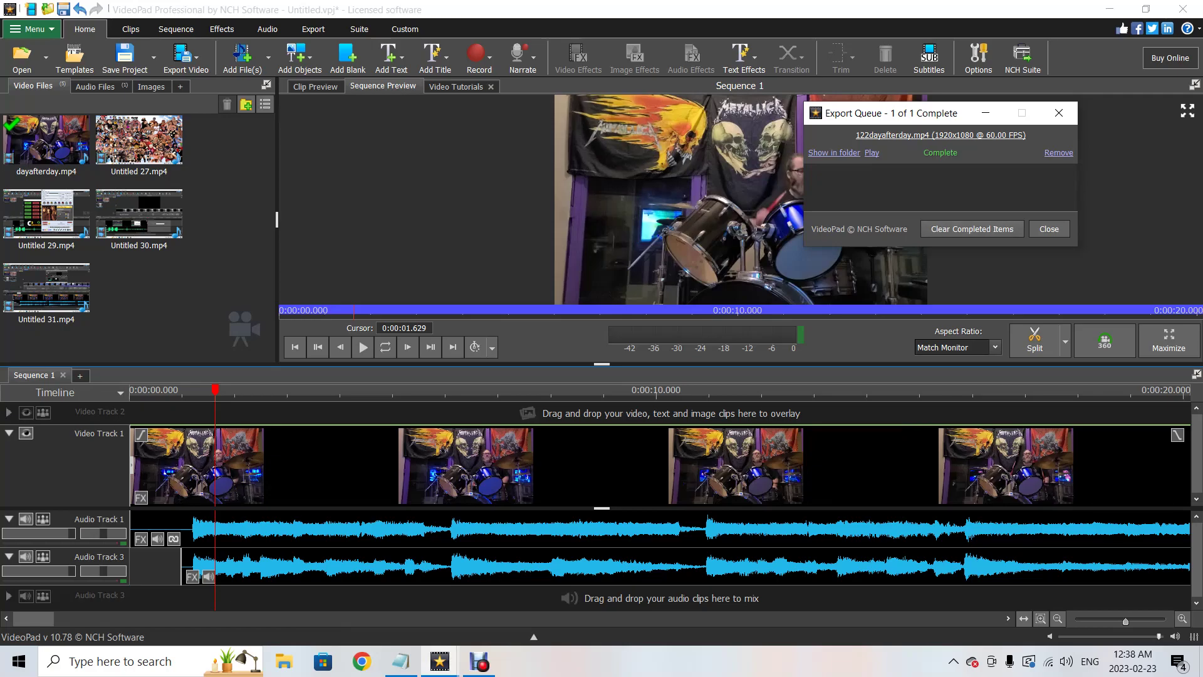
pyautogui.click(972, 229)
pyautogui.click(1049, 229)
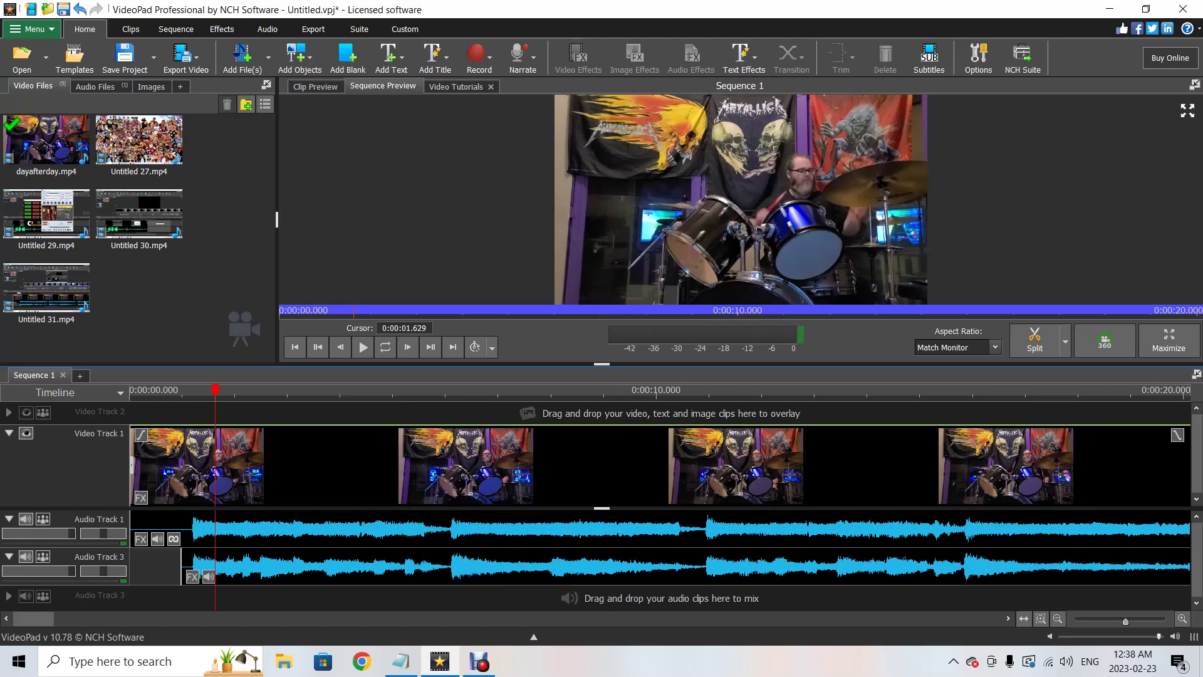
# Delete the MP3 clip from Audio Track 3 and the video clip with its linked audio from the sequence
pyautogui.rightClick(392, 568)
pyautogui.click(432, 280)
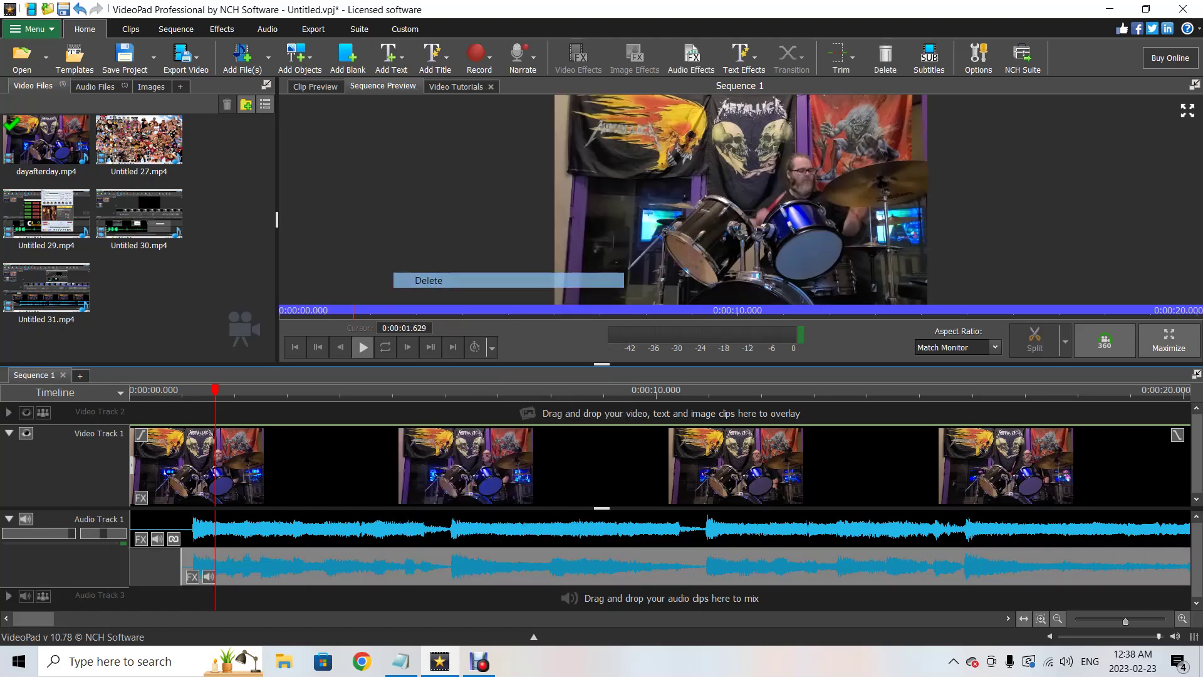
pyautogui.rightClick(438, 530)
pyautogui.click(474, 292)
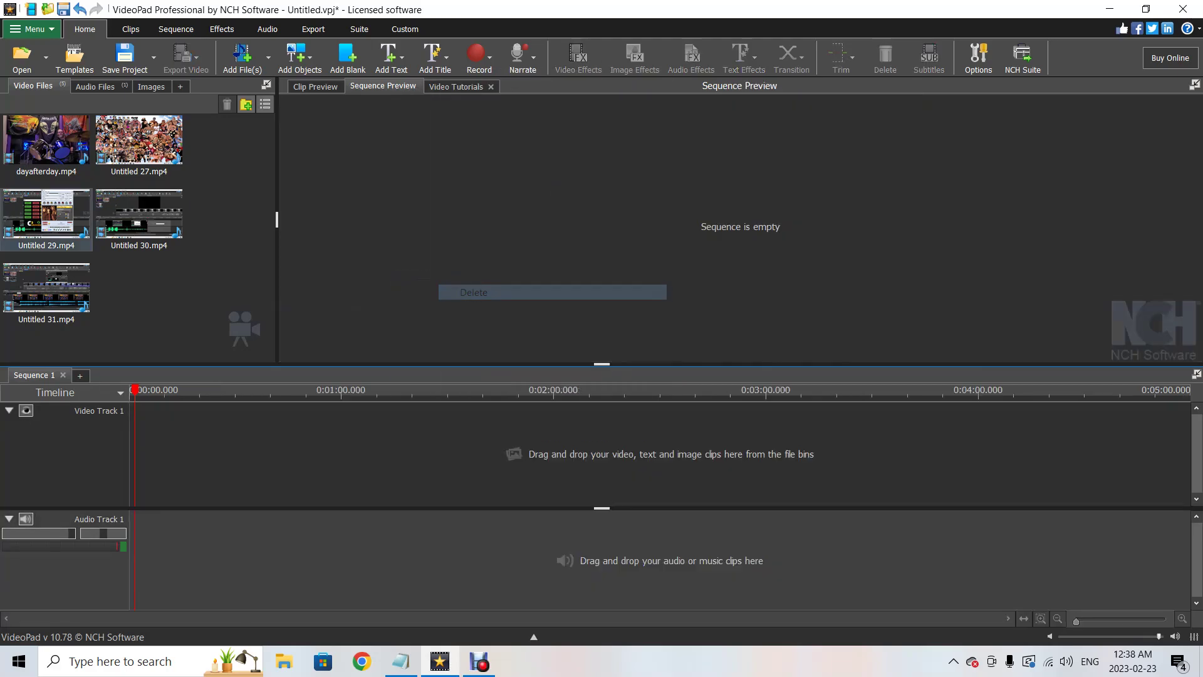
# Delete dayafterday.mp4 from the video files and dayafterday.mp3 from the audio files of the project
pyautogui.rightClick(39, 134)
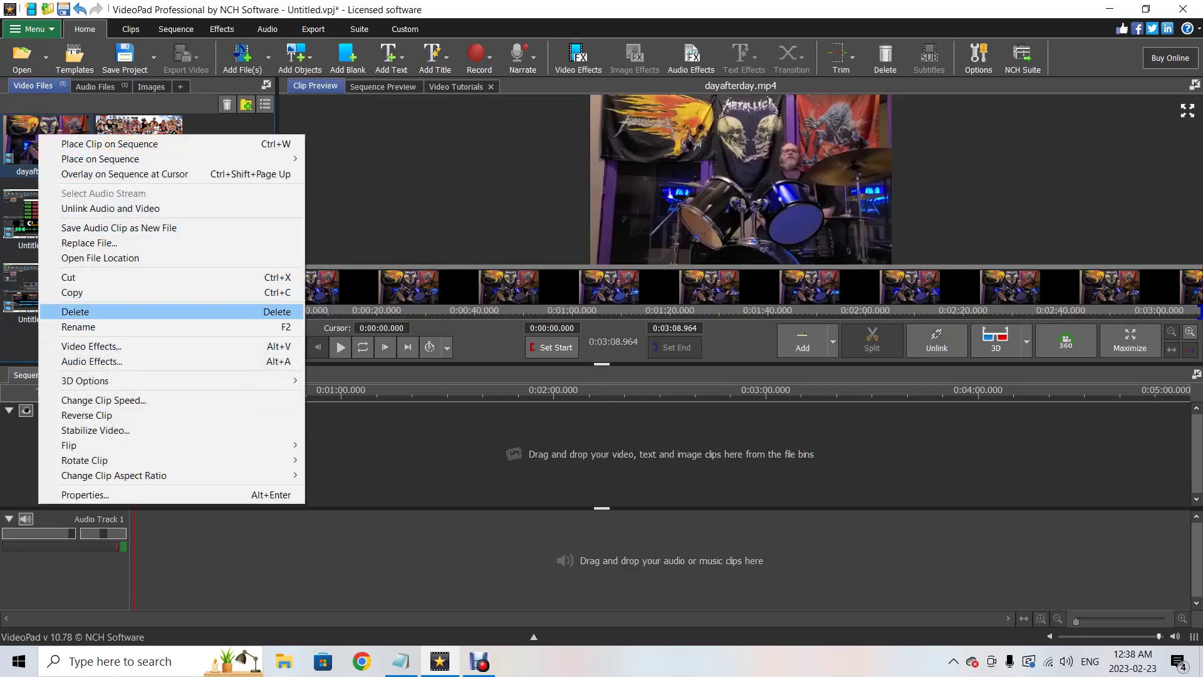
pyautogui.click(81, 312)
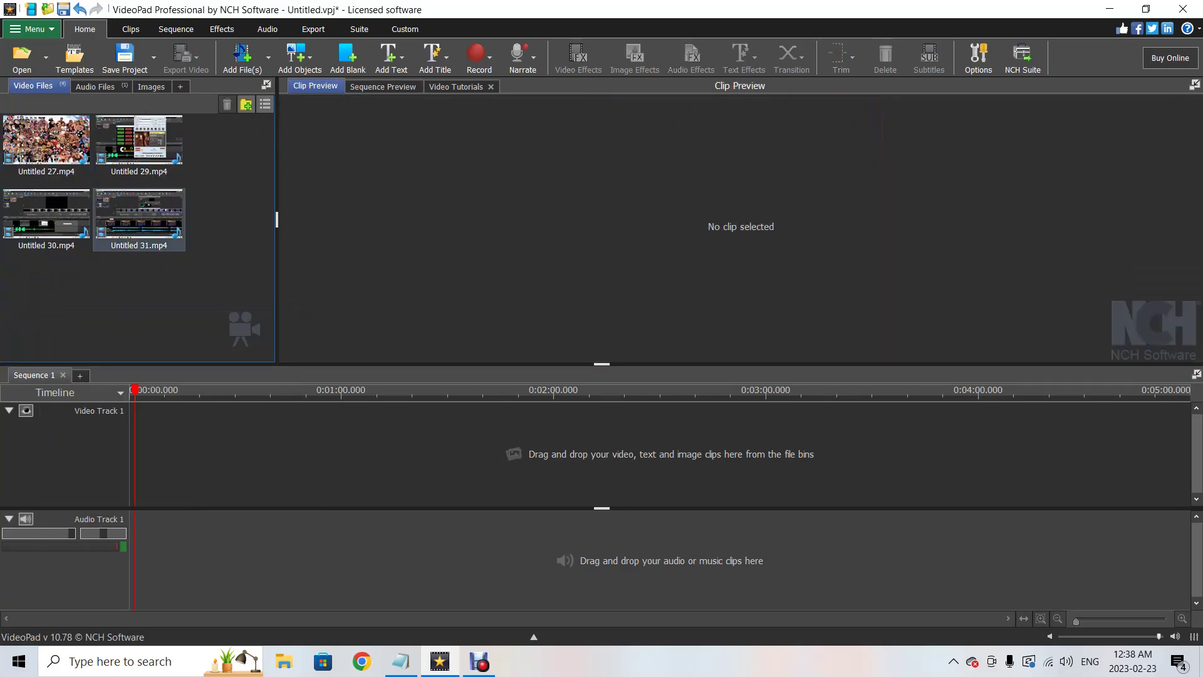
pyautogui.click(95, 86)
pyautogui.rightClick(54, 146)
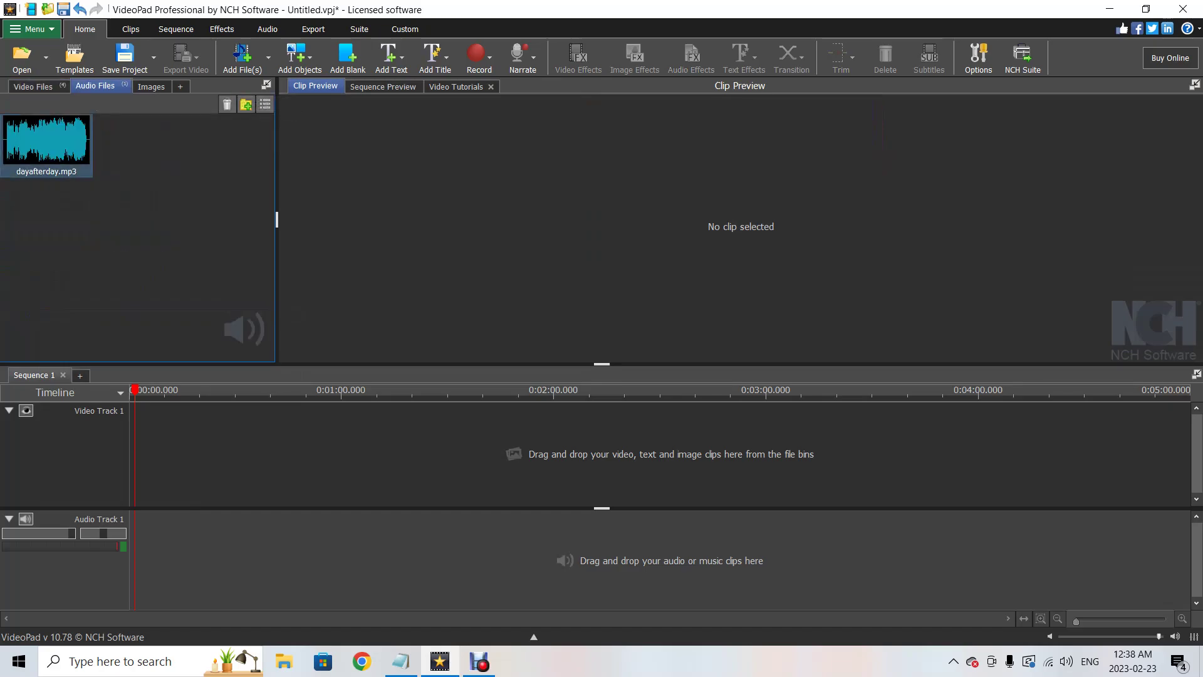
pyautogui.click(90, 303)
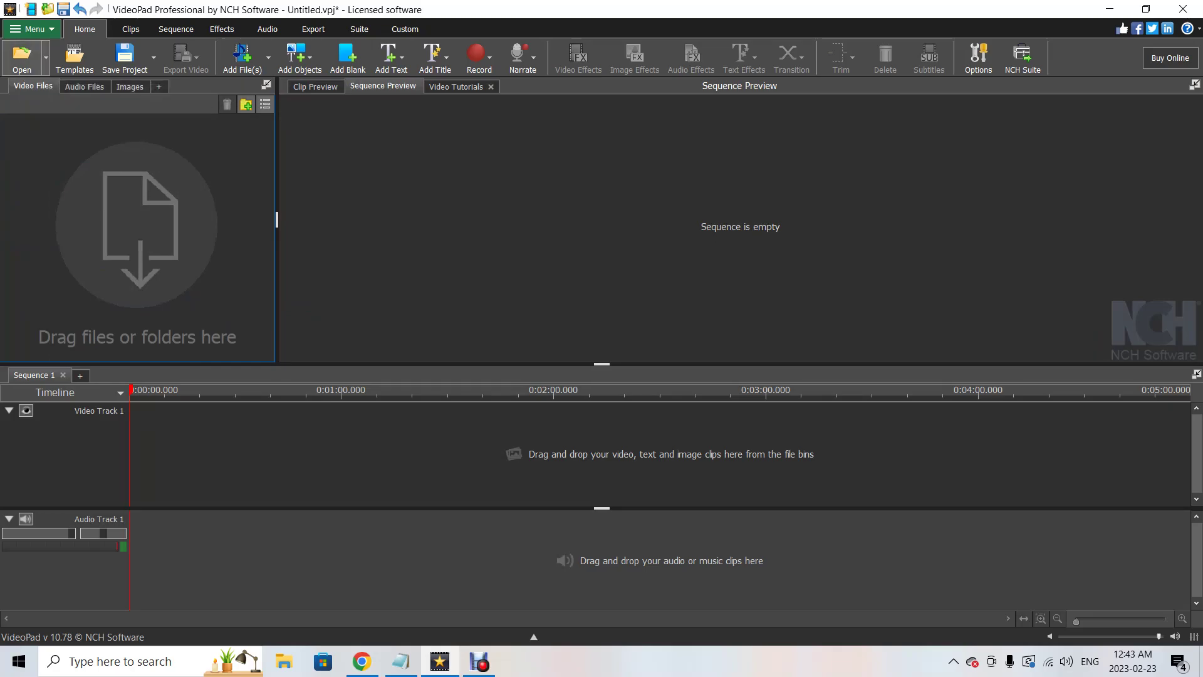
# Open the project newformat_backup.vpj from the youtube edit folder, discarding the changes to the current project
pyautogui.click(22, 57)
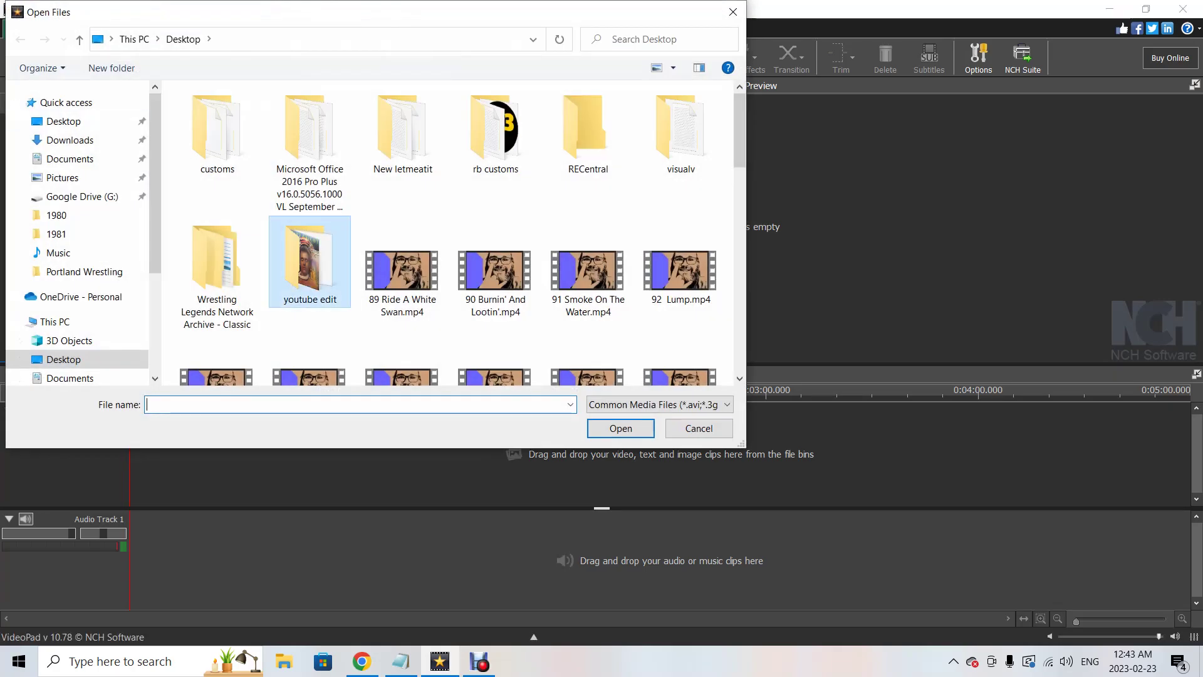
pyautogui.doubleClick(310, 263)
pyautogui.scroll(-5, 310, 263)
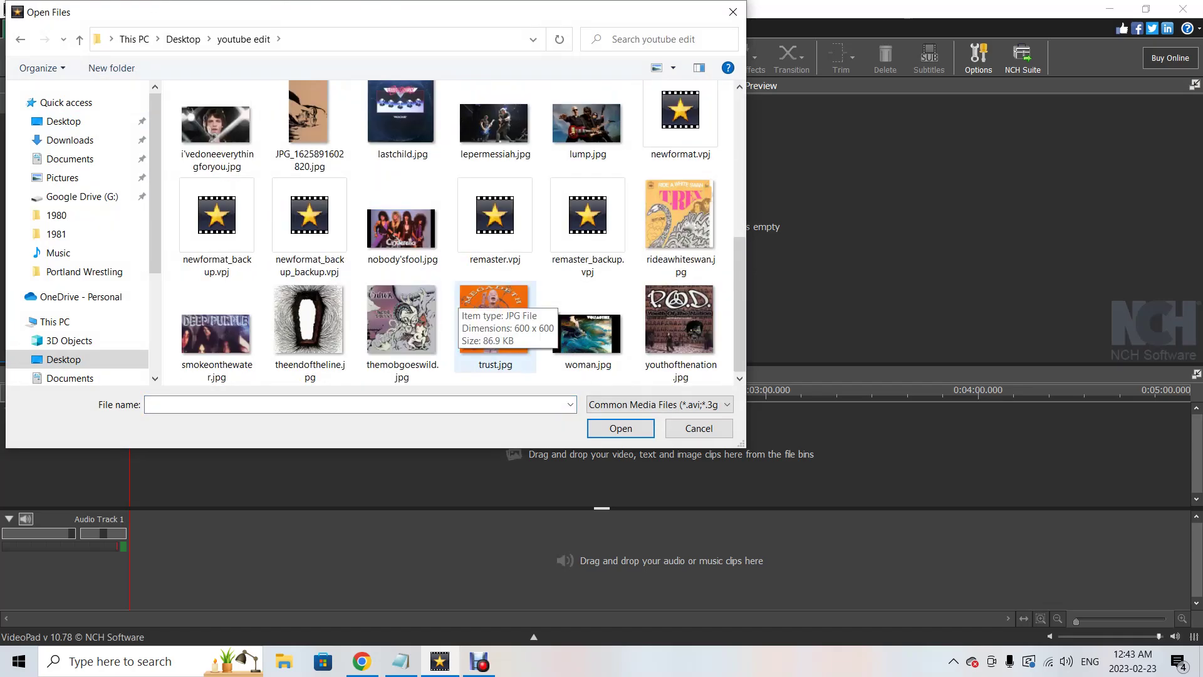
pyautogui.doubleClick(216, 217)
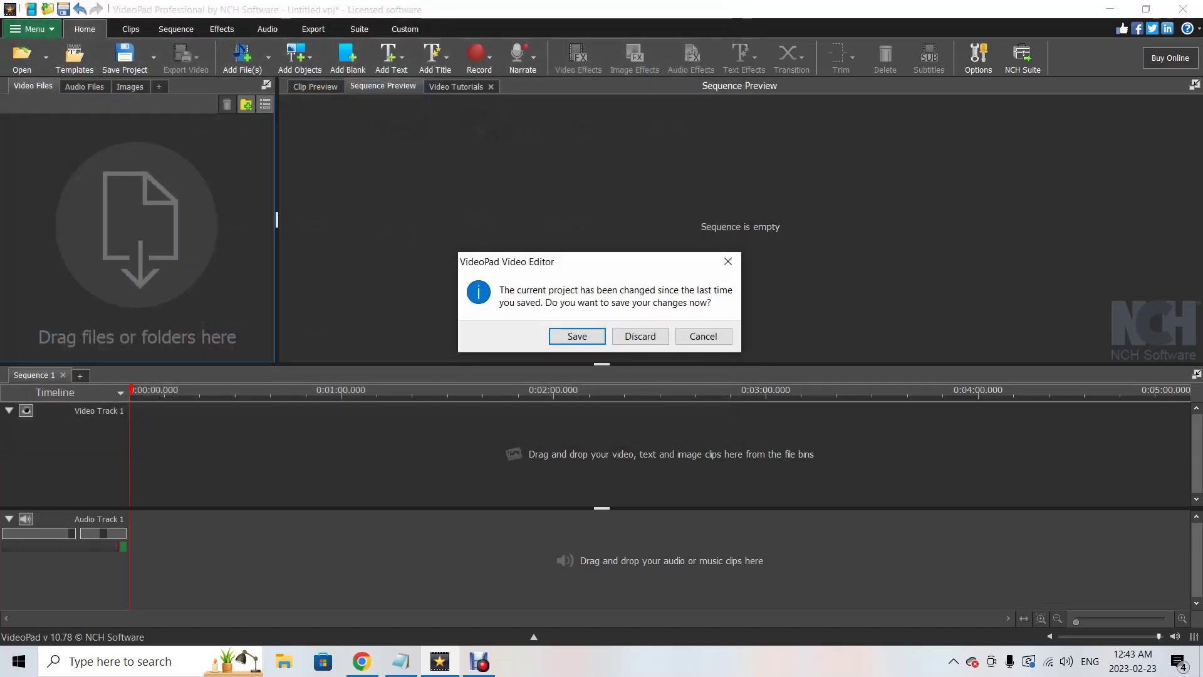
pyautogui.click(640, 336)
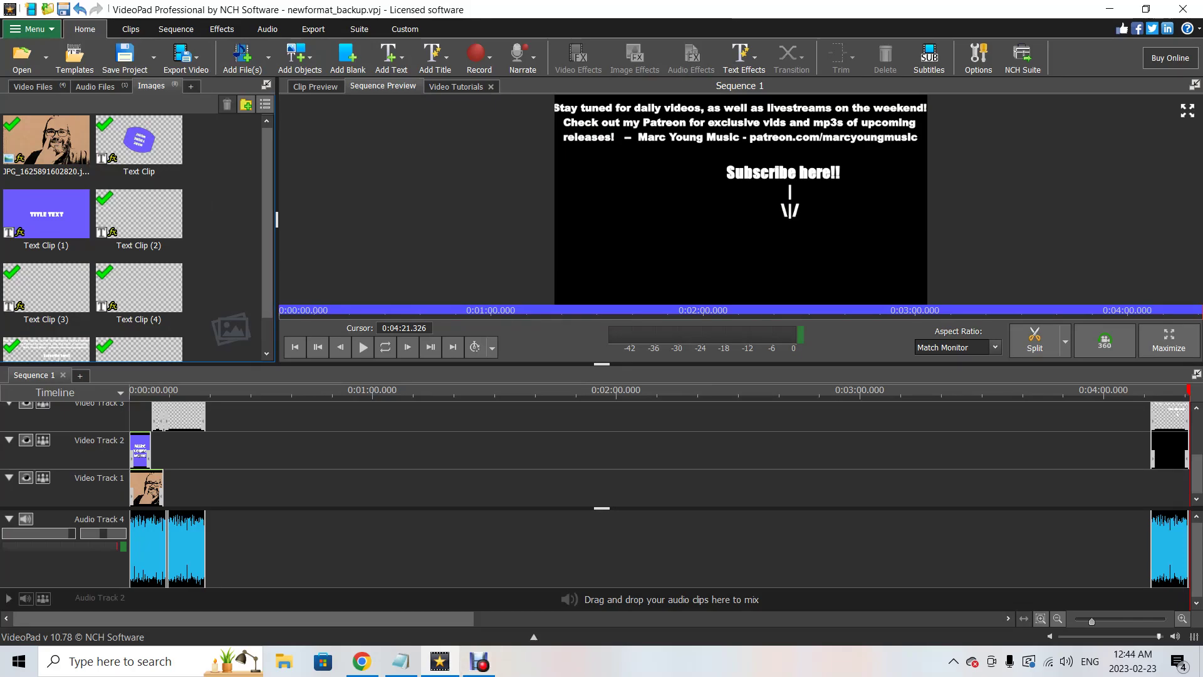
# Switch to Chrome and save the previewed brown Badfinger "Day After Day" picture sleeve image as a JPEG in the youtube edit folder
pyautogui.moveTo(401, 661)
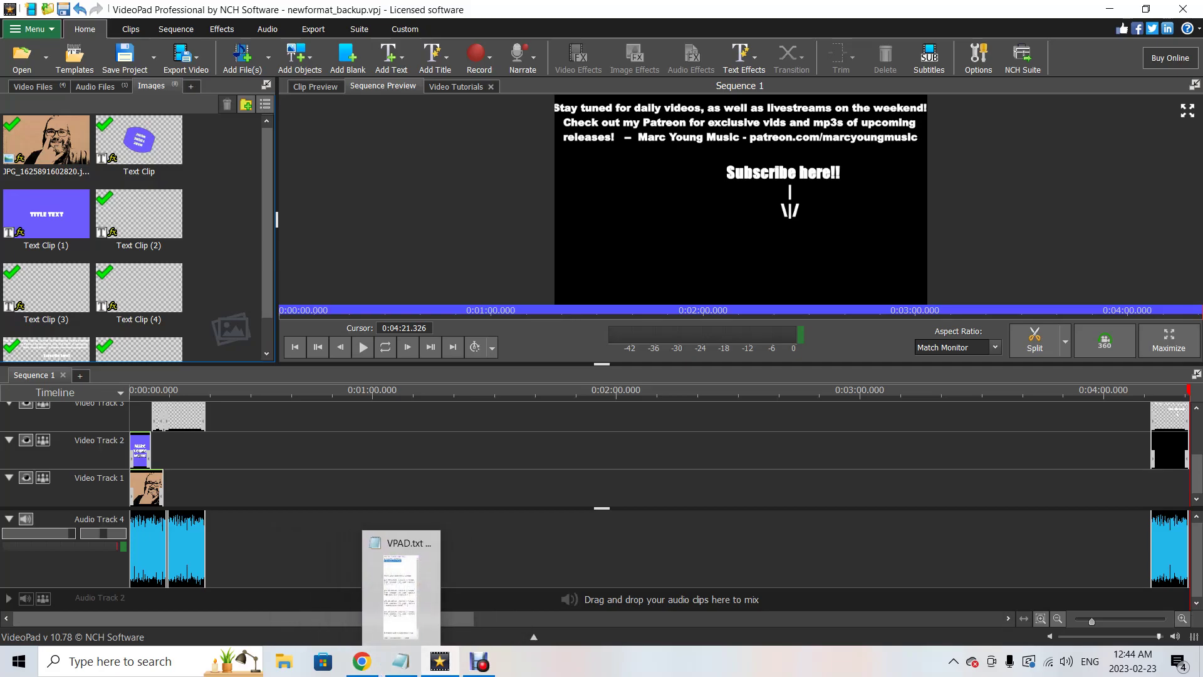
pyautogui.click(361, 661)
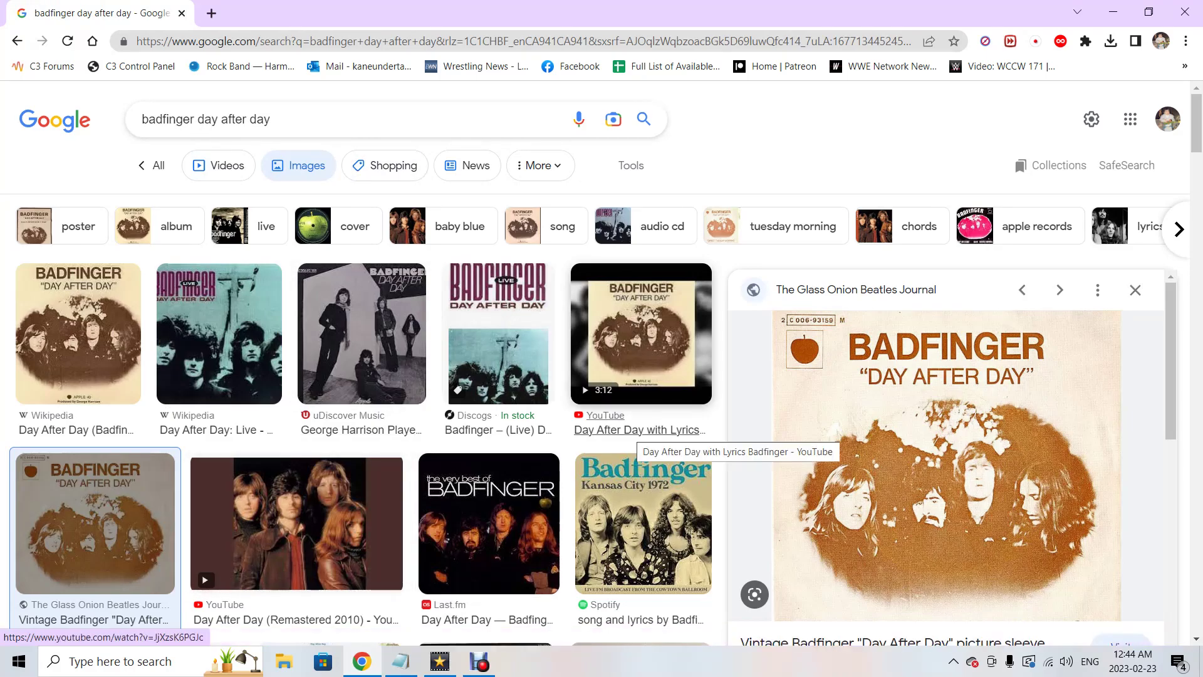
pyautogui.scroll(-2, 637, 430)
pyautogui.scroll(2, 637, 430)
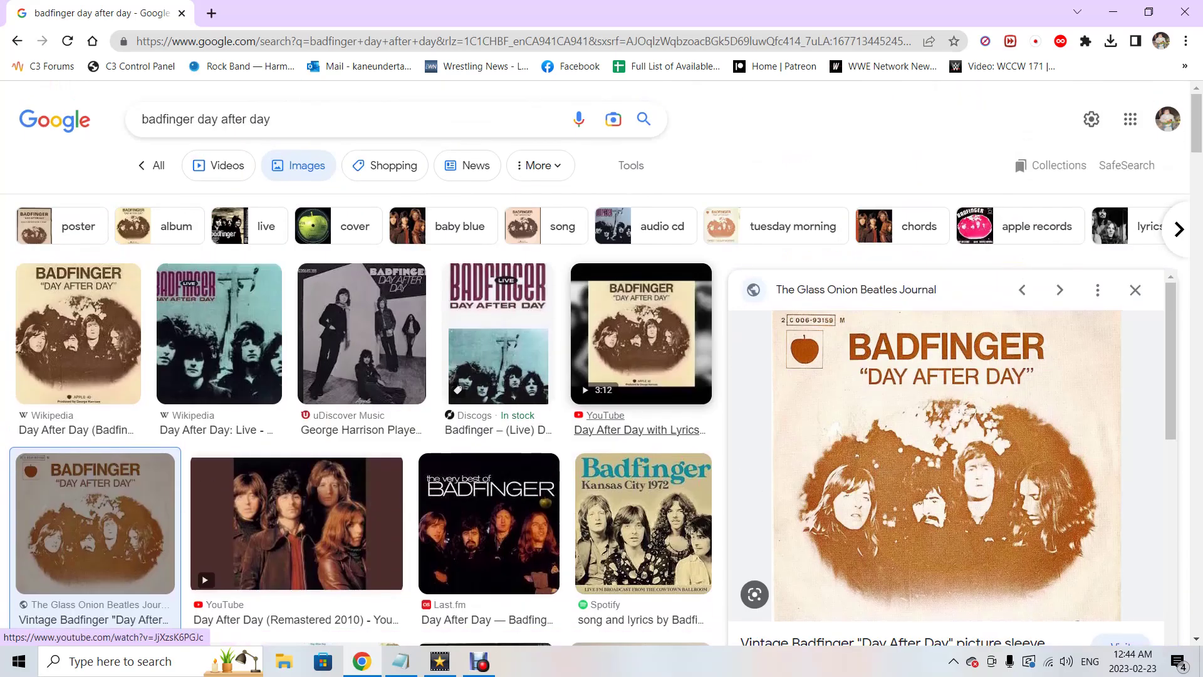
pyautogui.scroll(-9, 638, 376)
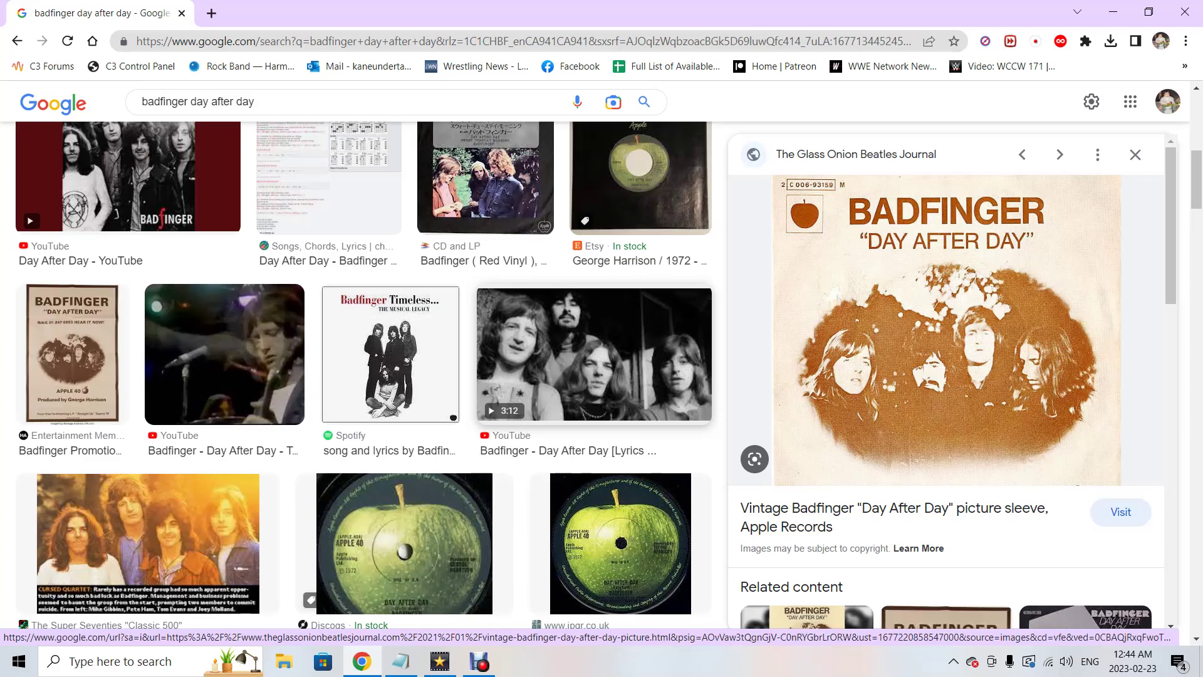
pyautogui.scroll(10, 364, 376)
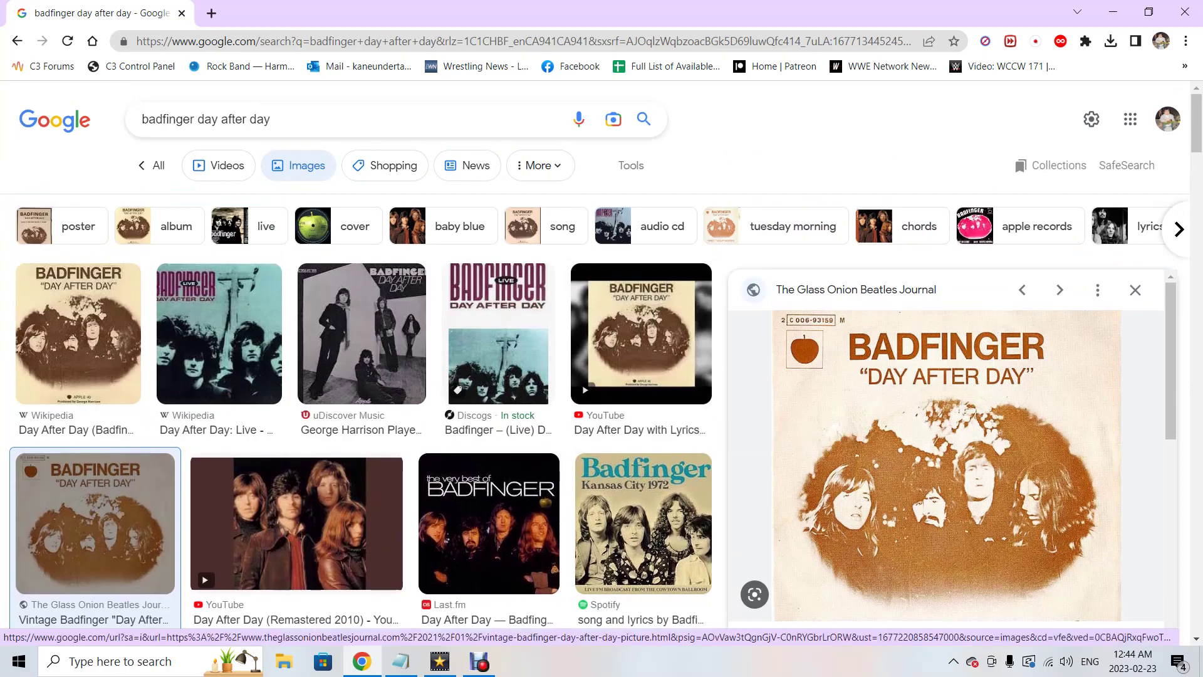
pyautogui.scroll(-1, 946, 439)
pyautogui.scroll(1, 946, 448)
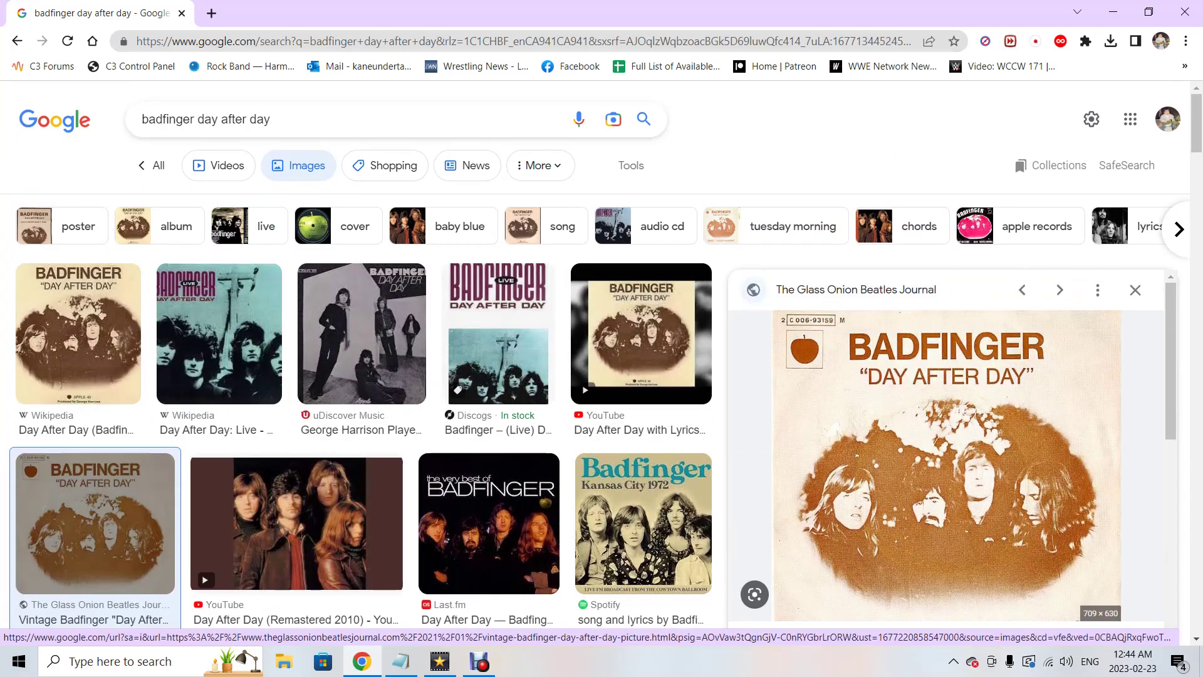
pyautogui.rightClick(989, 410)
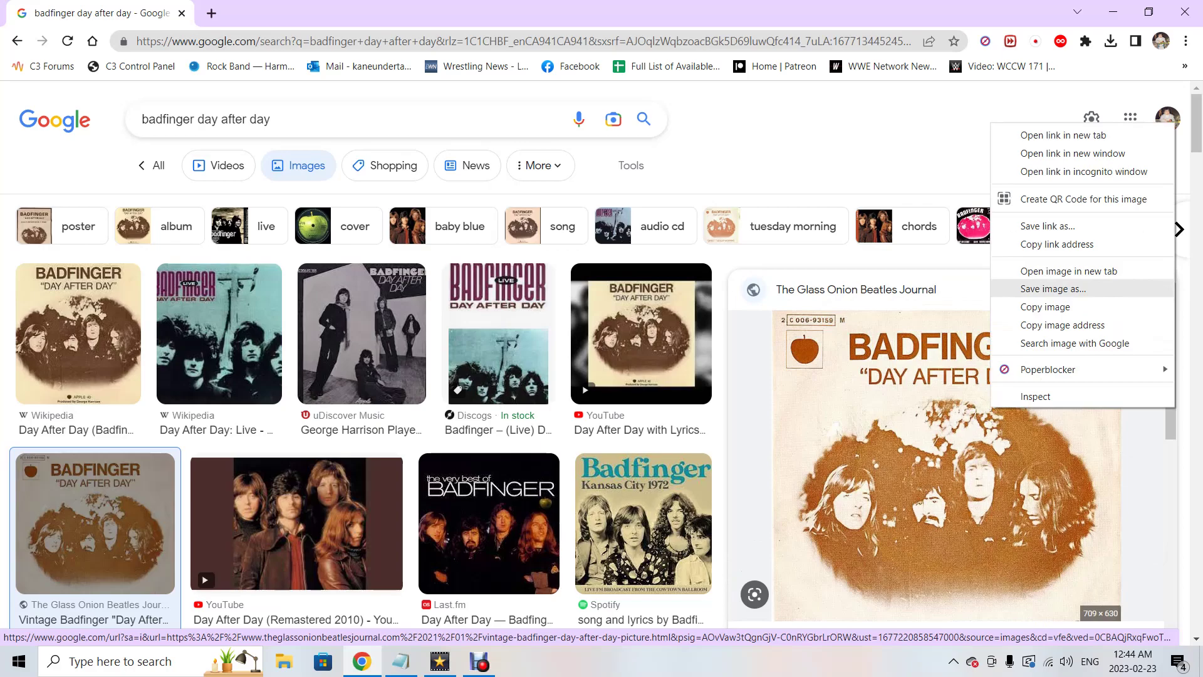
pyautogui.click(1034, 286)
pyautogui.doubleClick(628, 269)
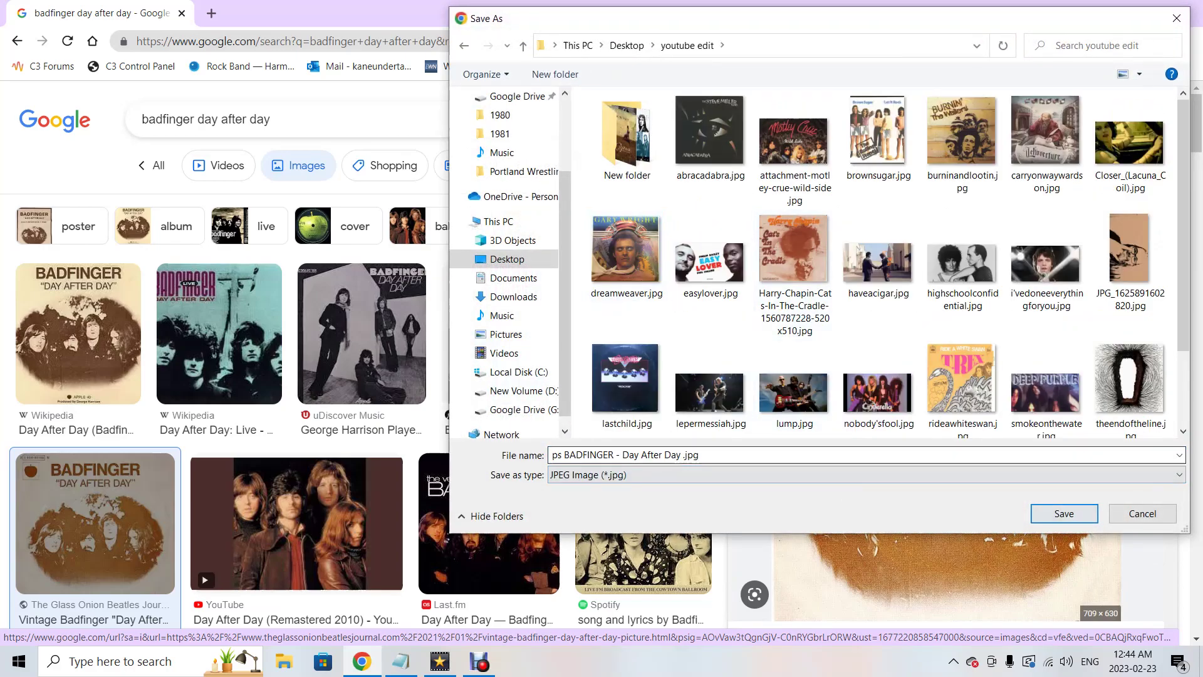
pyautogui.press('Return')
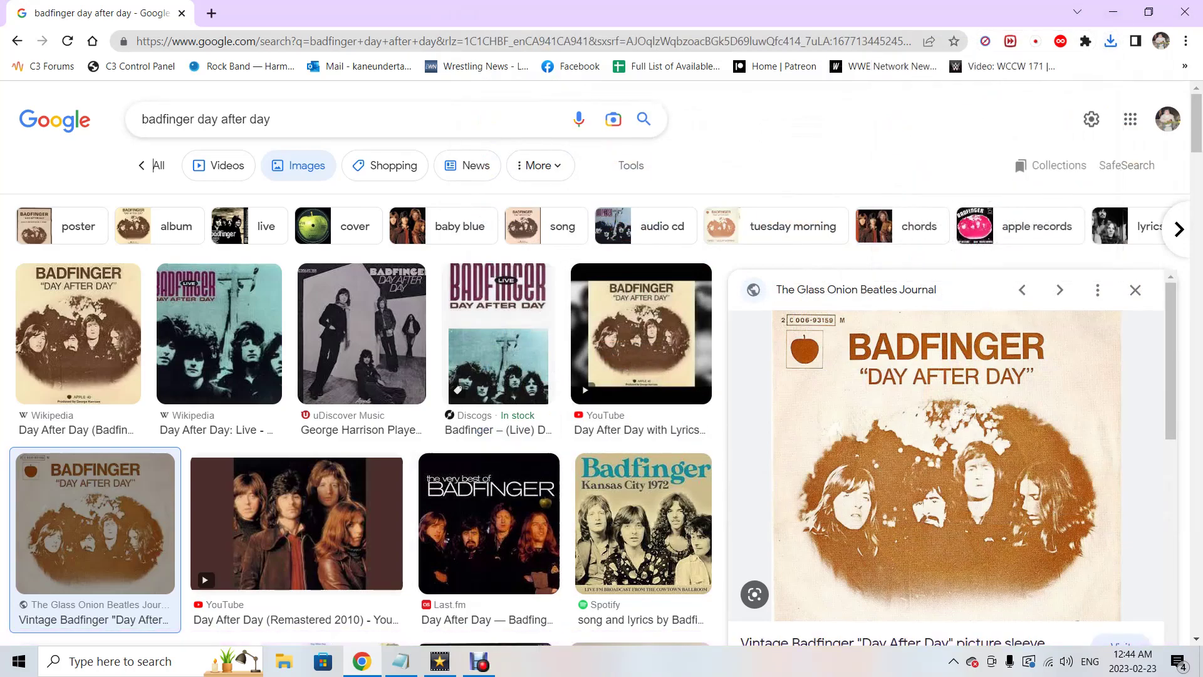
# Switch back to VideoPad and add 122dayafterday.mp4 from the Desktop folder to the project
pyautogui.click(440, 661)
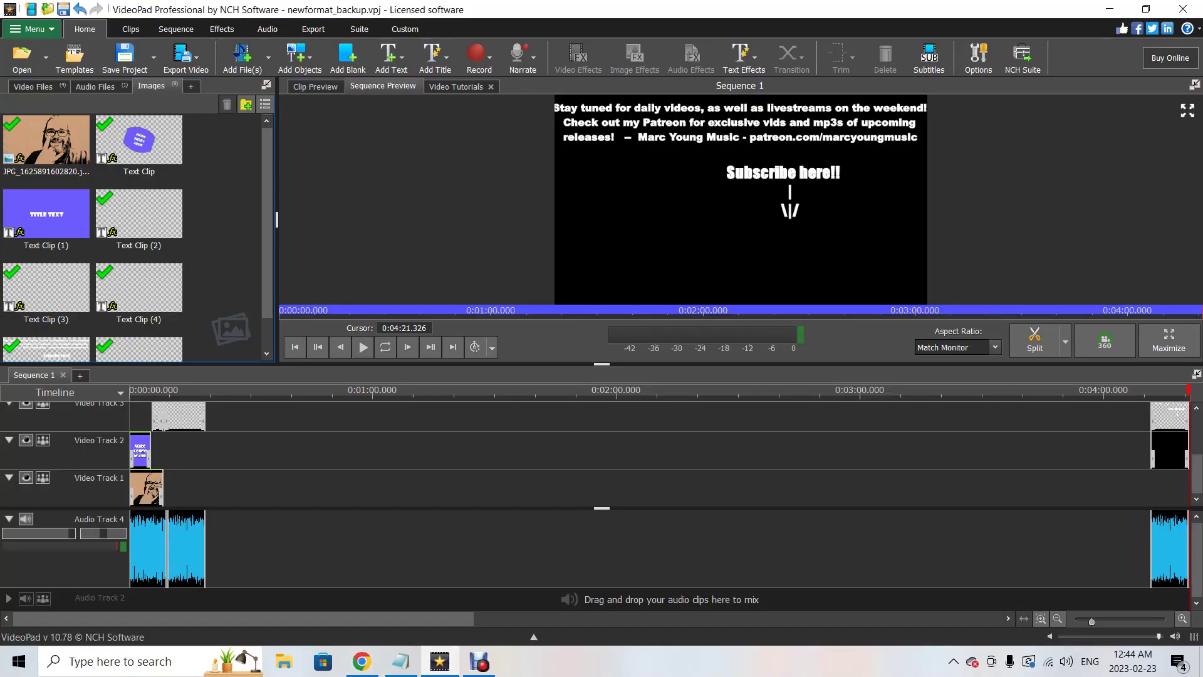
pyautogui.scroll(7, 367, 464)
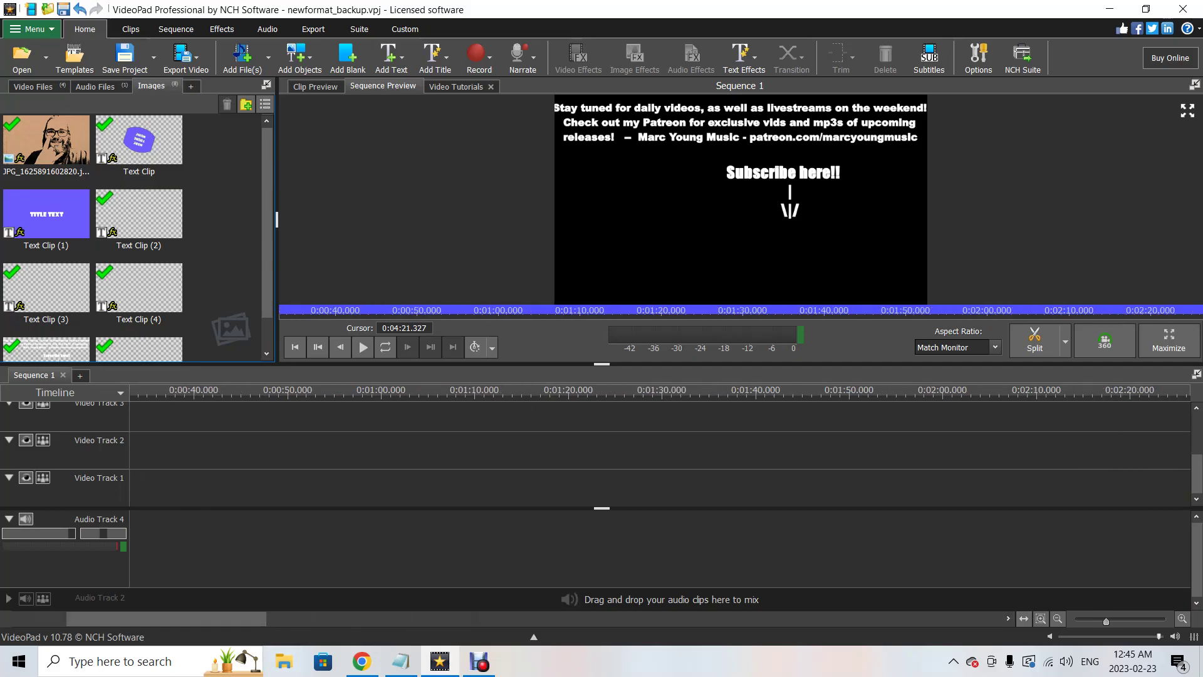
pyautogui.moveTo(166, 619); pyautogui.dragTo(112, 619)
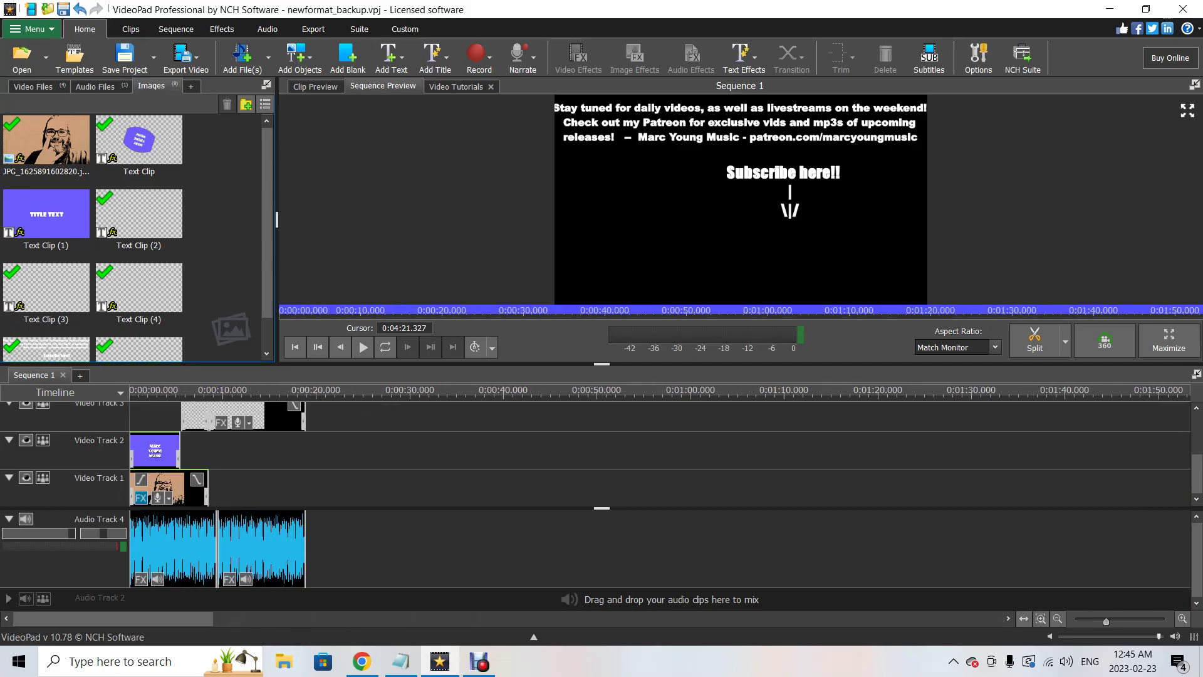
pyautogui.click(242, 55)
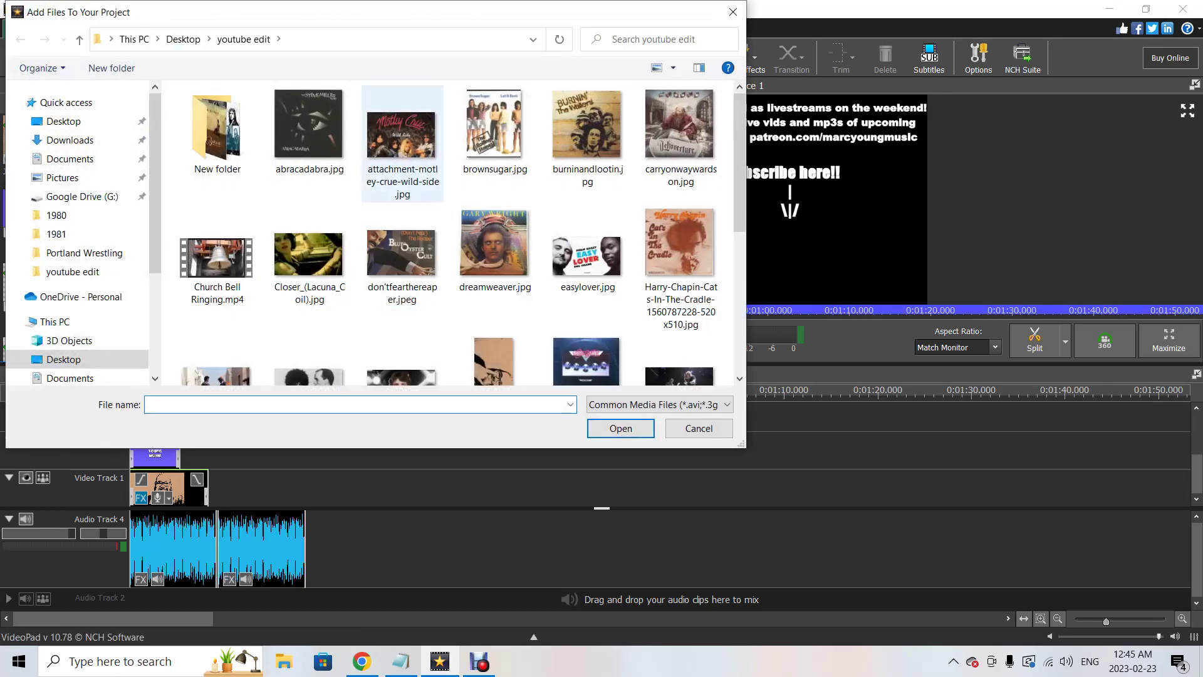
pyautogui.click(74, 359)
pyautogui.scroll(-5, 427, 332)
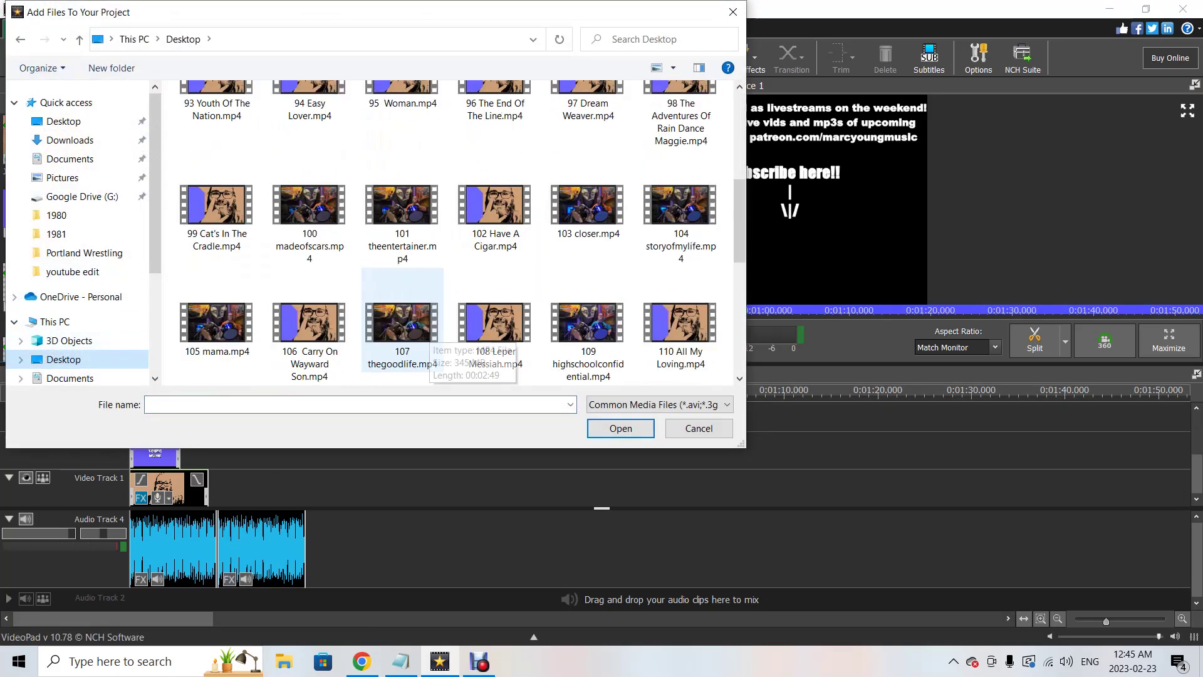
pyautogui.scroll(-5, 429, 335)
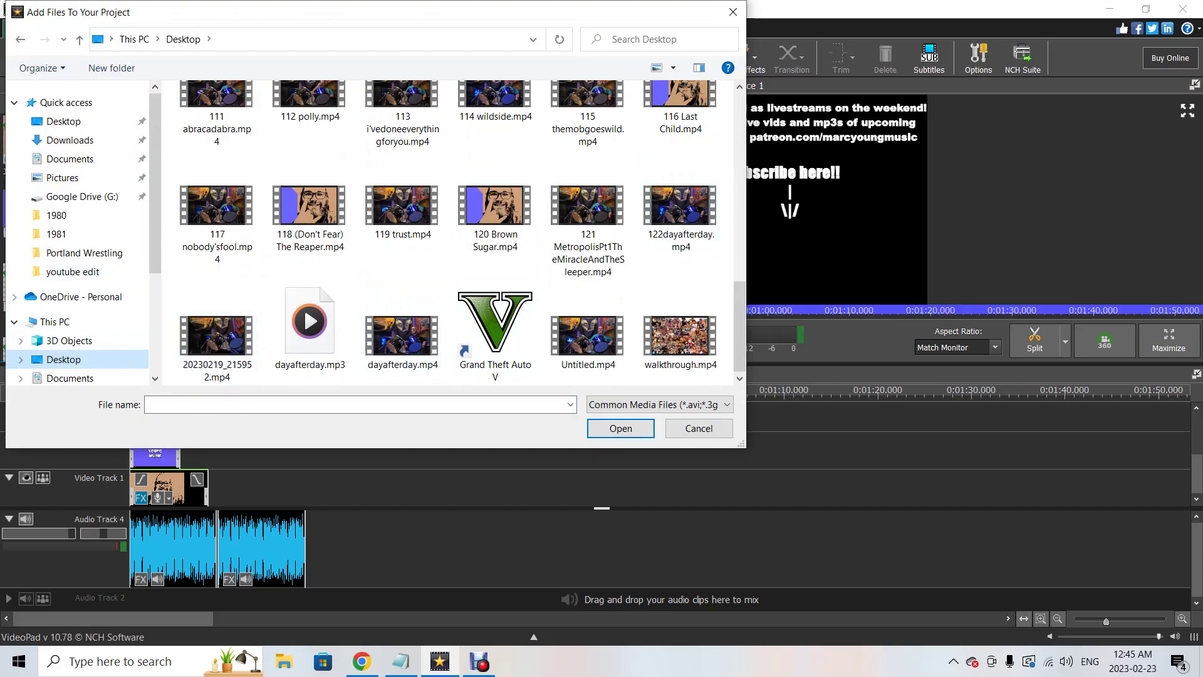
pyautogui.doubleClick(681, 206)
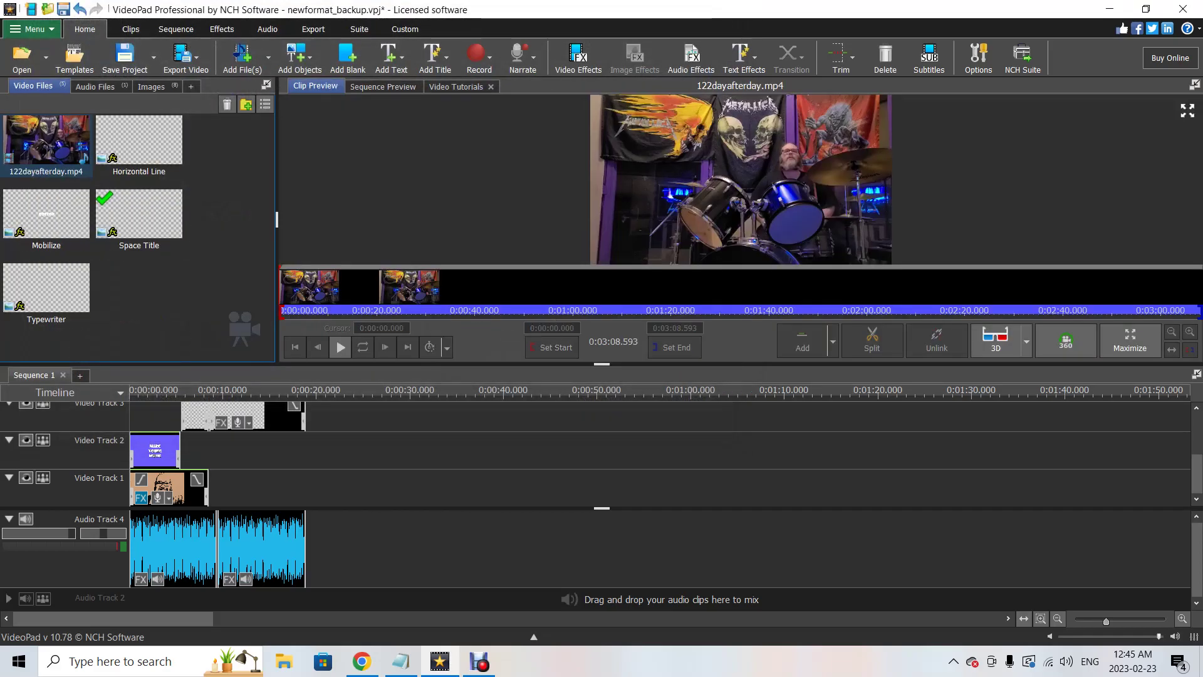
# Place 122dayafterday.mp4 on Video Track 1 right after the intro and move the closing audio, black and text clips to its end
pyautogui.moveTo(46, 139); pyautogui.dragTo(345, 551)
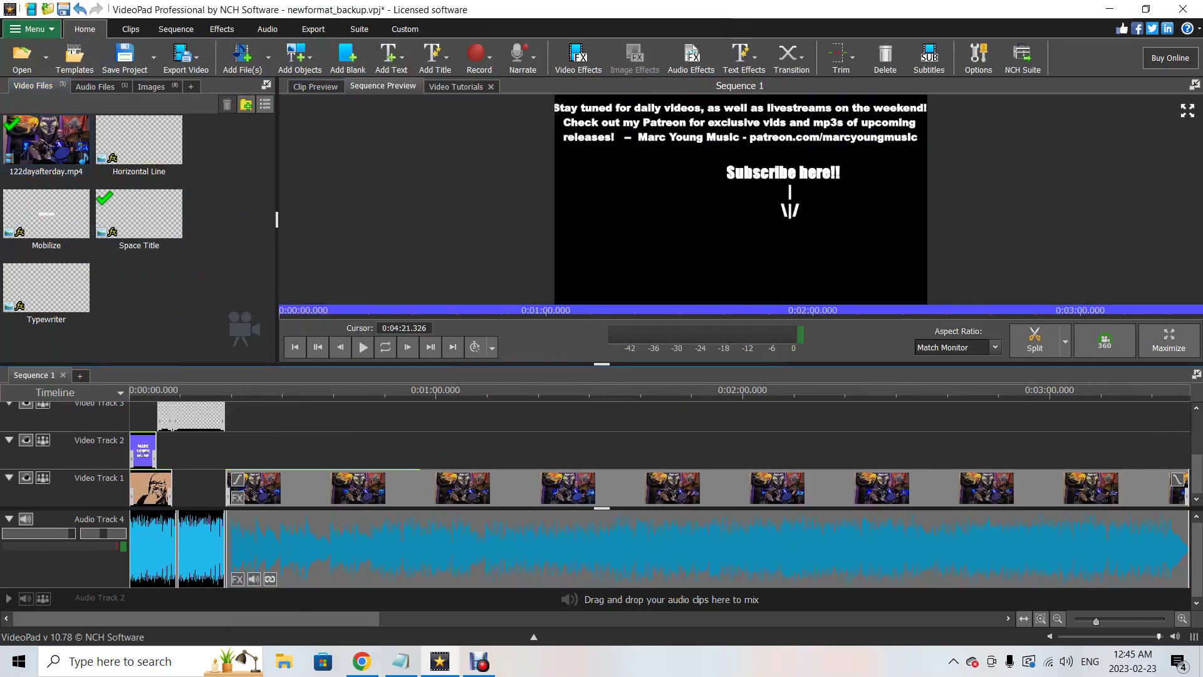
pyautogui.moveTo(339, 619); pyautogui.dragTo(595, 619)
pyautogui.moveTo(695, 548); pyautogui.dragTo(468, 548)
pyautogui.moveTo(695, 450); pyautogui.dragTo(469, 450)
pyautogui.moveTo(694, 417); pyautogui.dragTo(470, 421)
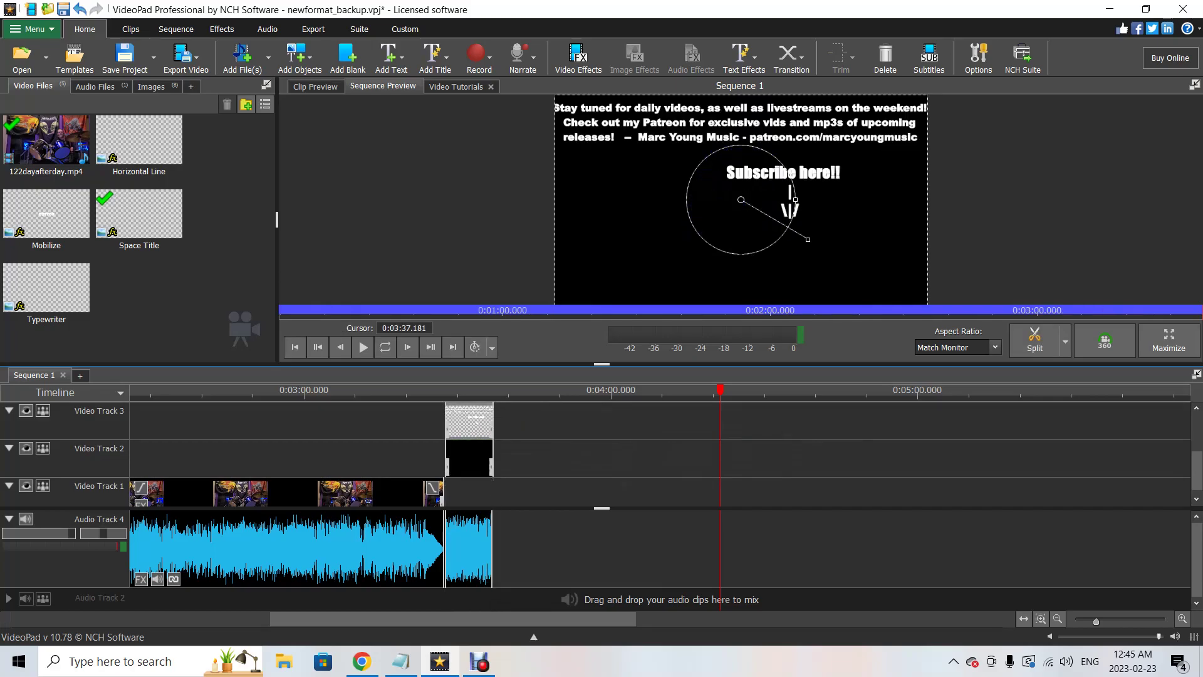
# Add ps BADFINGER - Day After Day .jpg from youtube edit and lay it on Video Track 1 after the video, up to the closing audio's end
pyautogui.scroll(11, 456, 423)
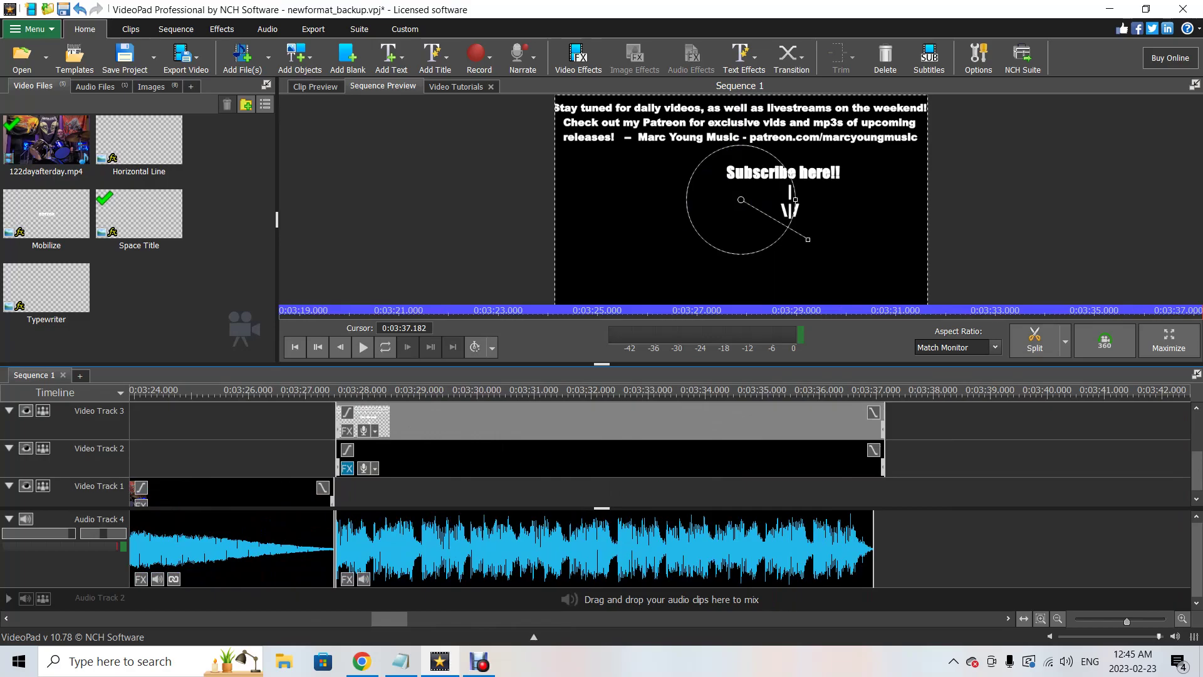
pyautogui.click(242, 55)
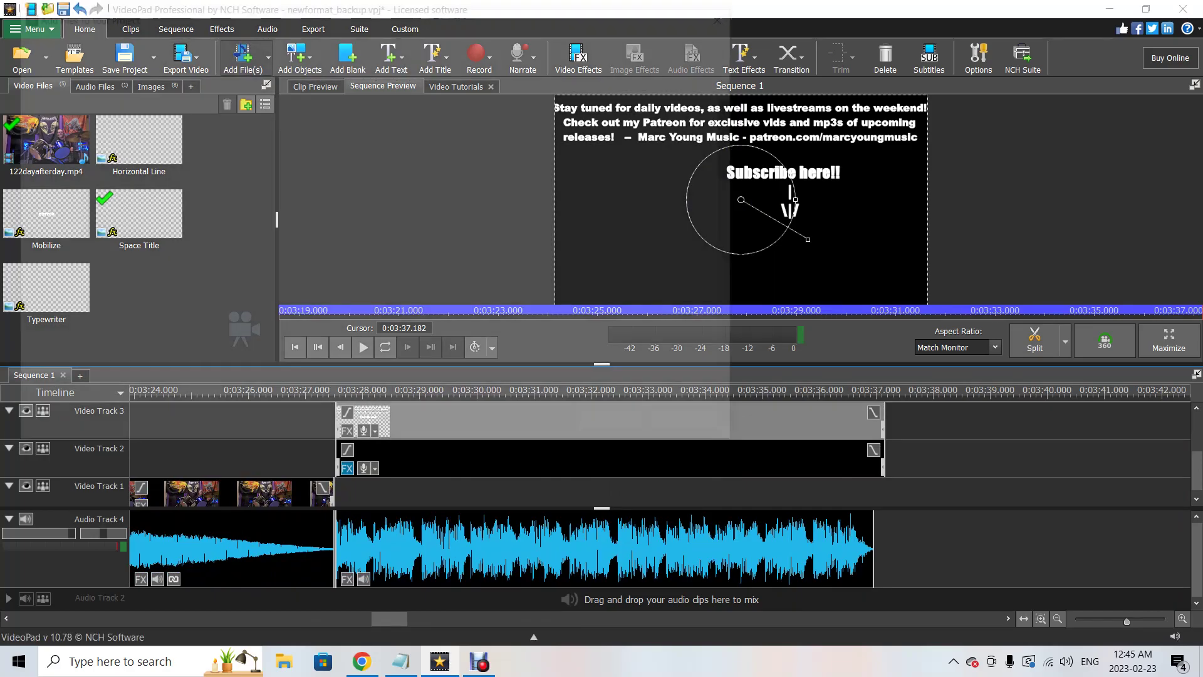
pyautogui.doubleClick(311, 263)
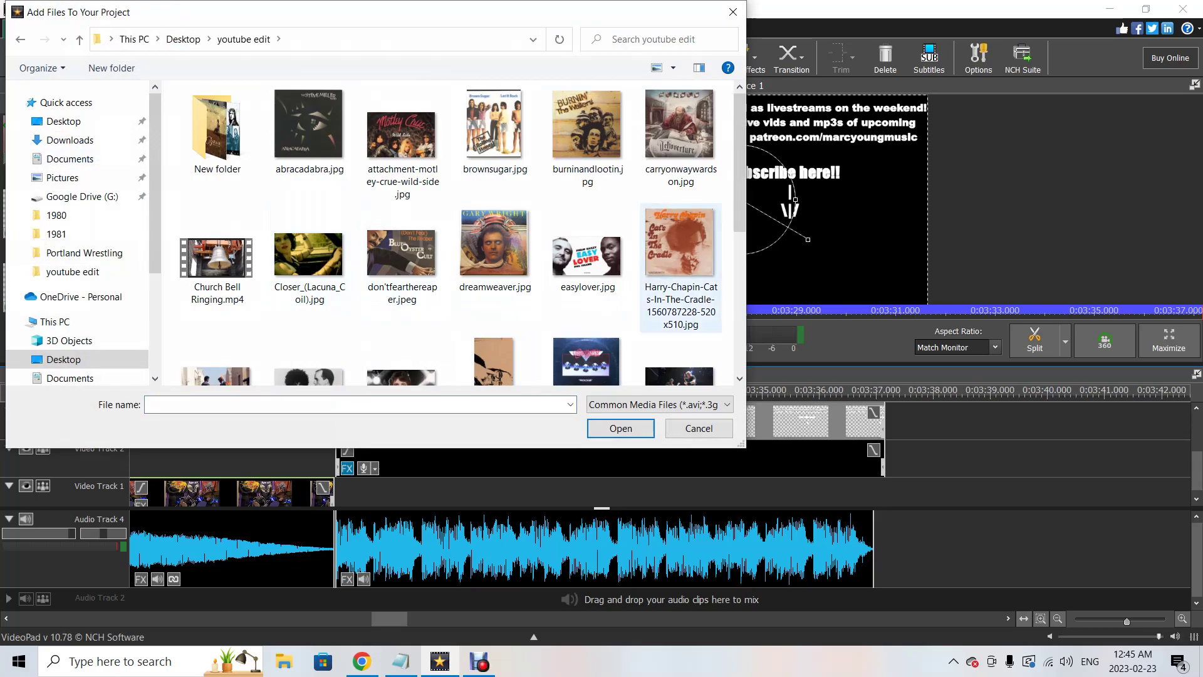
pyautogui.scroll(-1, 502, 295)
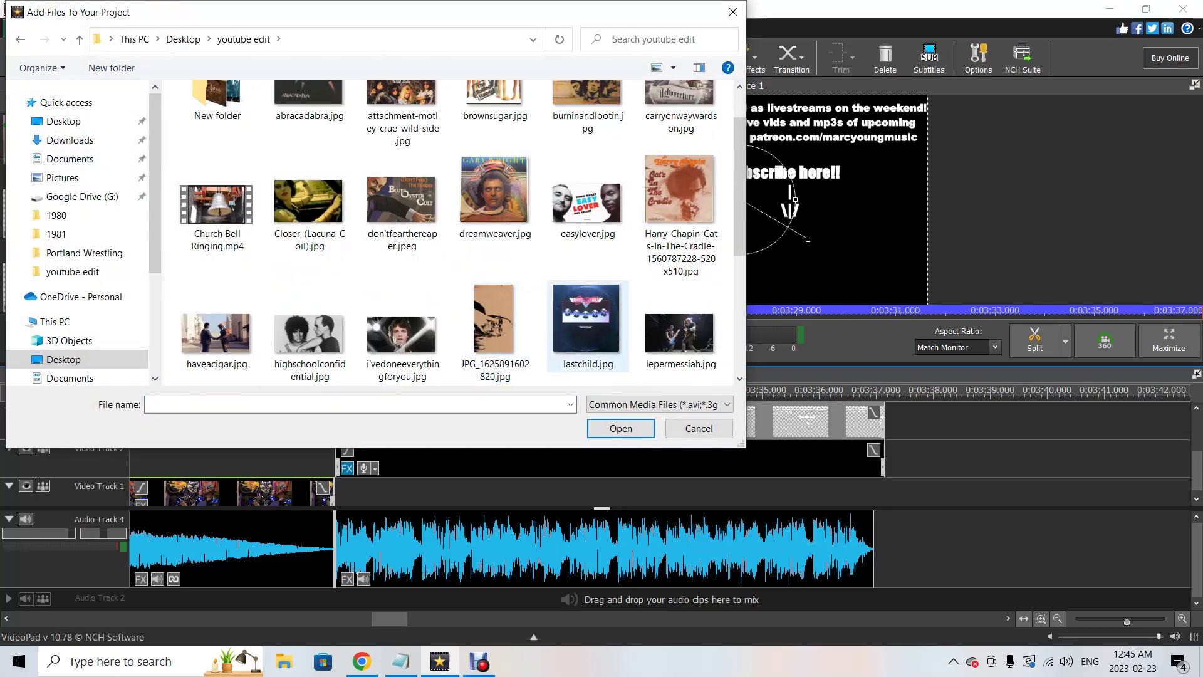
pyautogui.scroll(1, 576, 295)
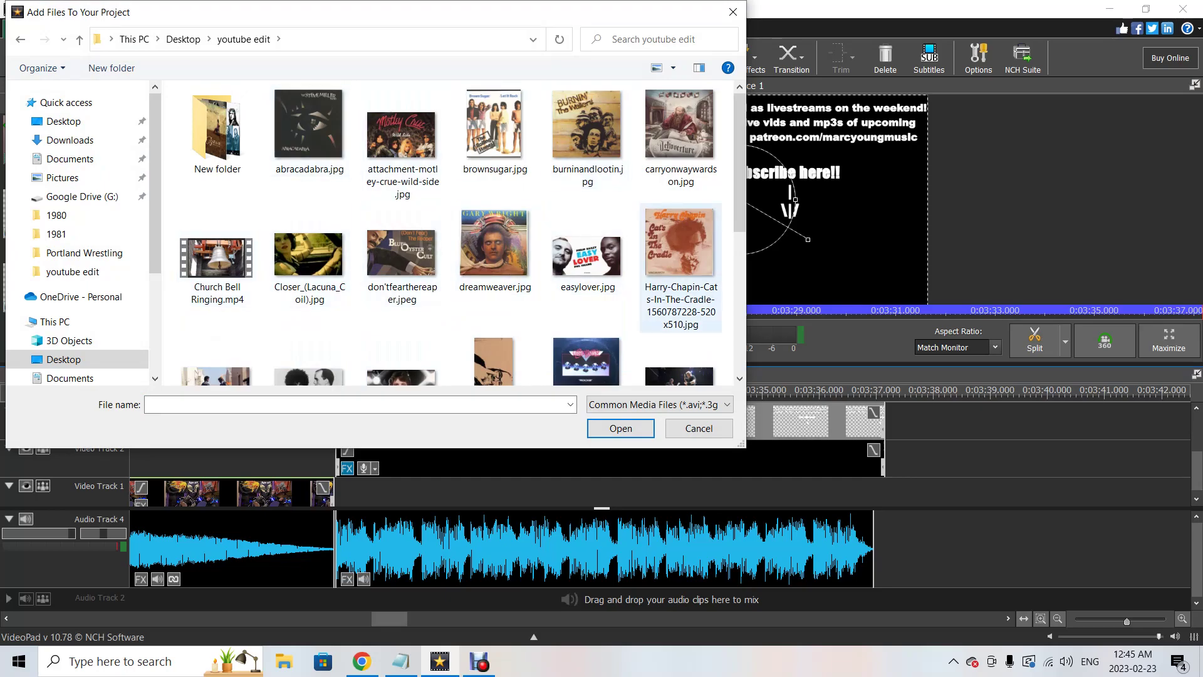
pyautogui.scroll(-3, 680, 270)
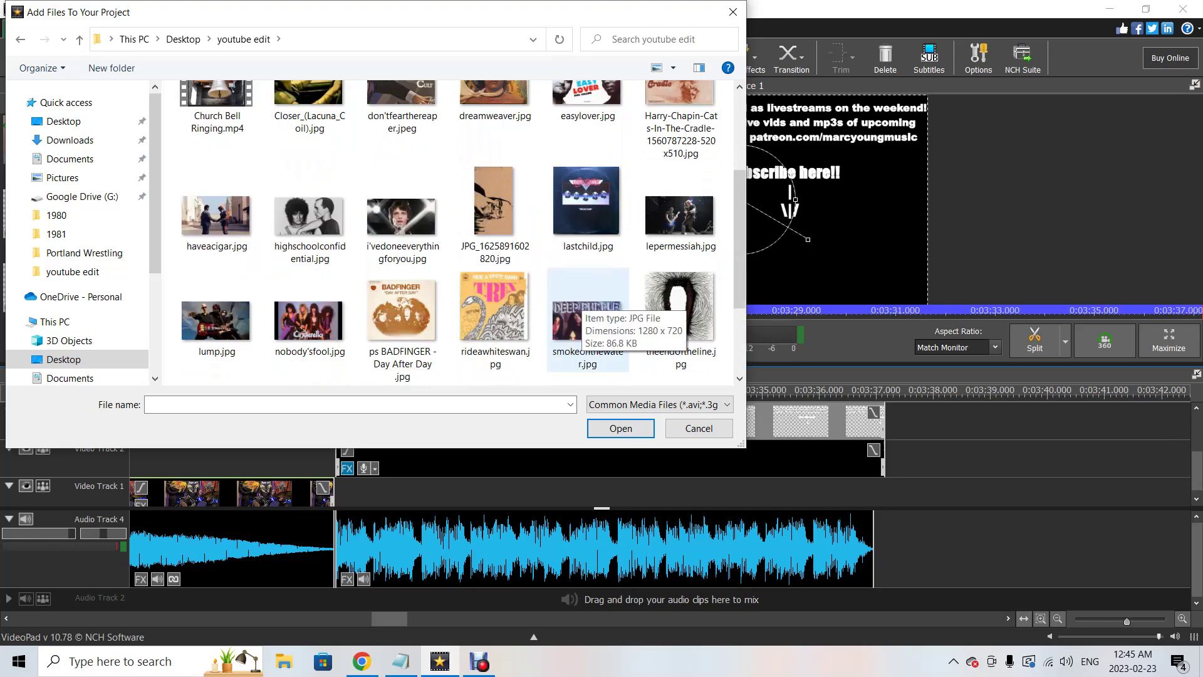
pyautogui.doubleClick(401, 313)
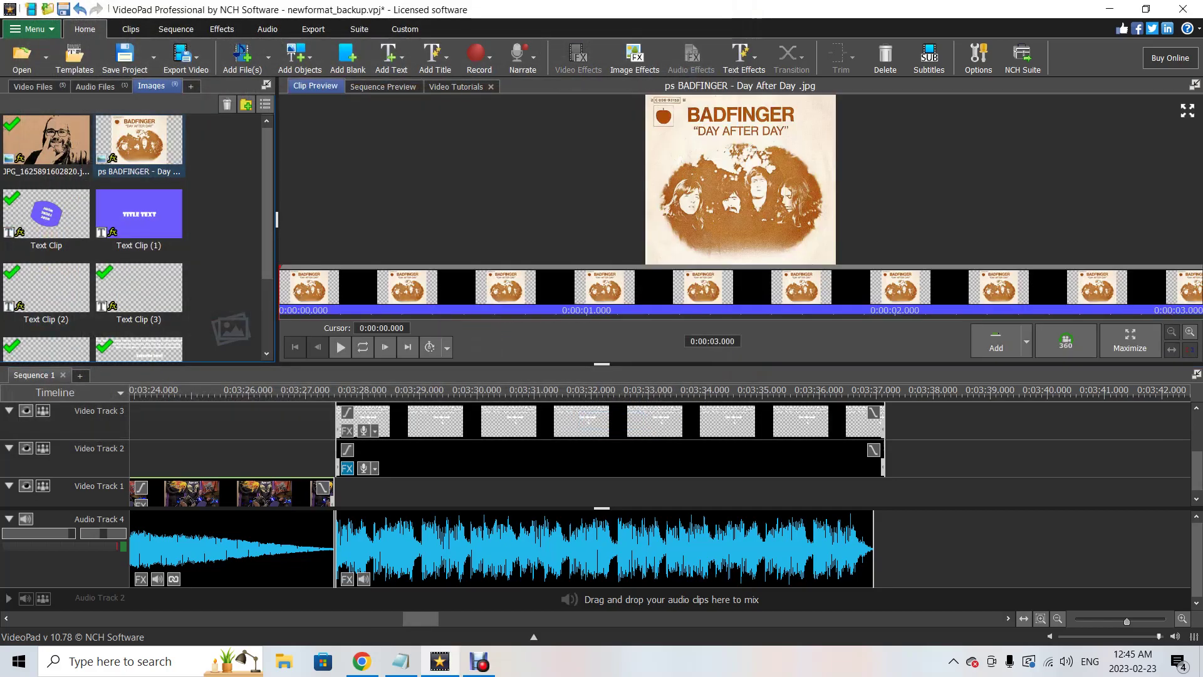
pyautogui.moveTo(139, 144); pyautogui.dragTo(343, 509)
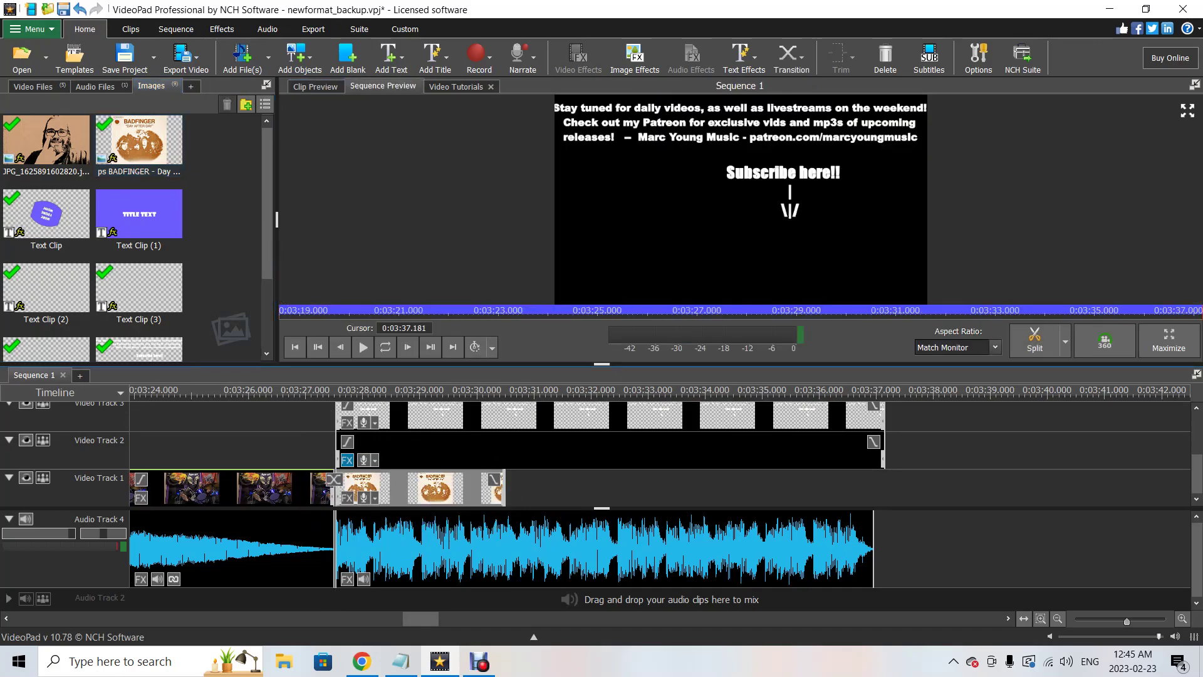
pyautogui.moveTo(504, 489); pyautogui.dragTo(875, 501)
# Insert the BADFINGER cover image on Video Track 1 between the intro photo and the drumming video, filling the gap beneath the intro text
pyautogui.moveTo(420, 618); pyautogui.dragTo(29, 619)
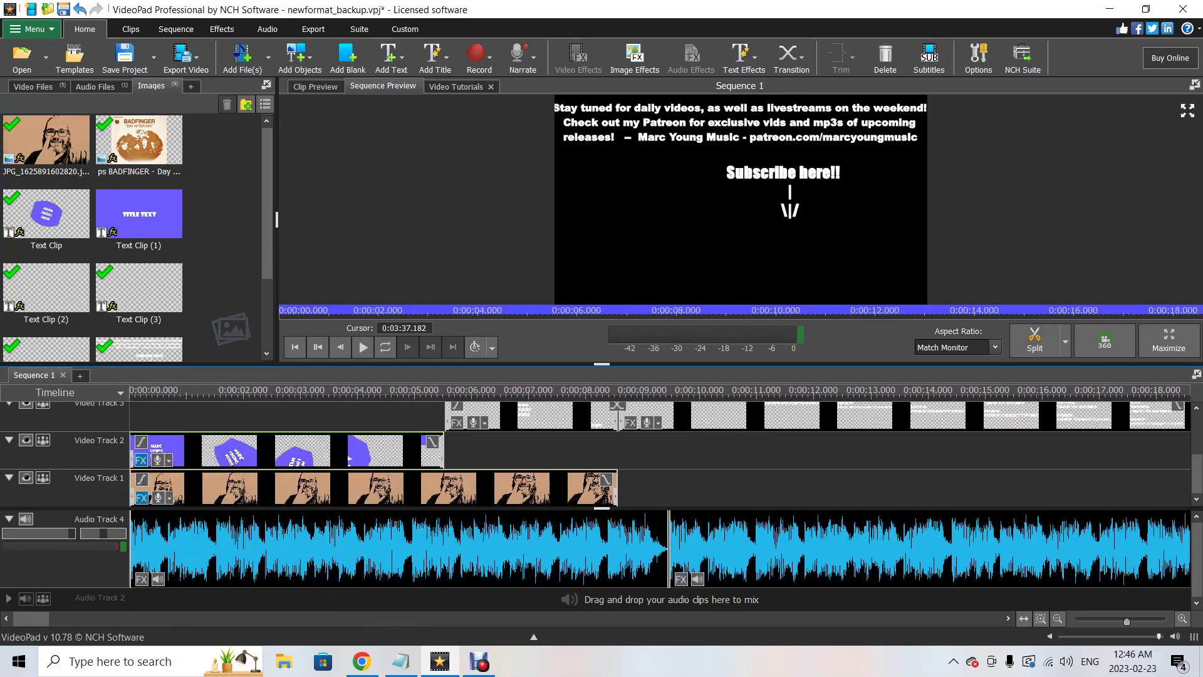
pyautogui.moveTo(1127, 621); pyautogui.dragTo(1120, 621)
pyautogui.scroll(-1, 658, 489)
pyautogui.moveTo(138, 144); pyautogui.dragTo(604, 492)
pyautogui.scroll(4, 607, 492)
pyautogui.scroll(-4, 607, 492)
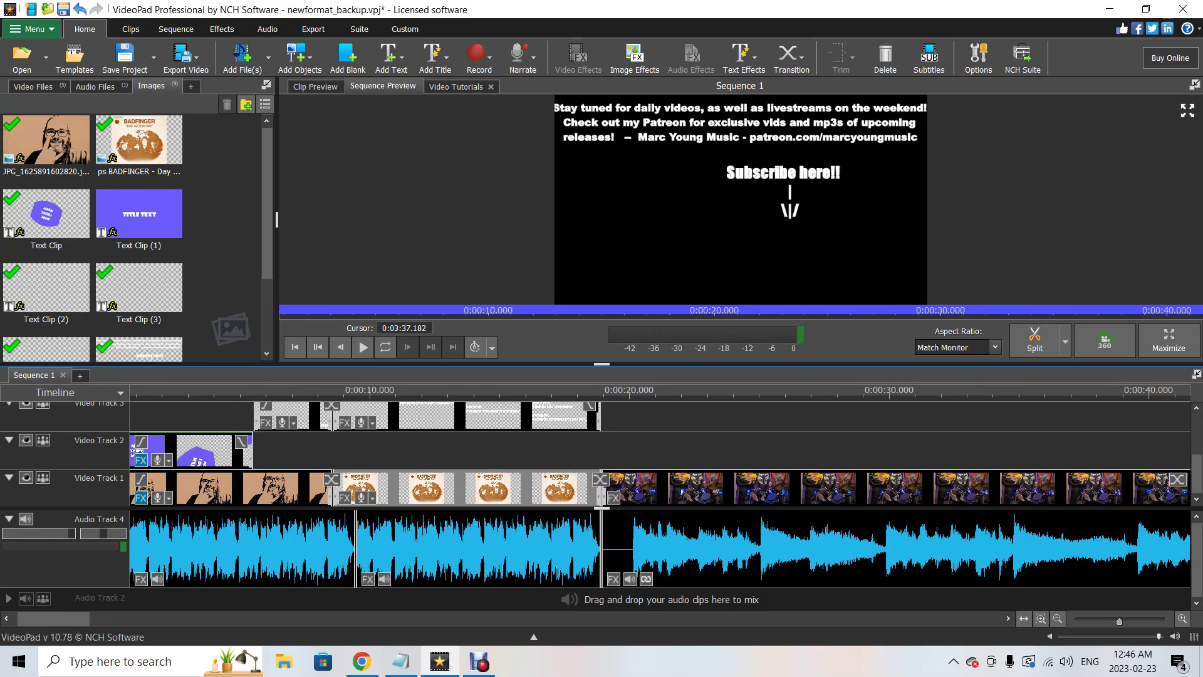
# Replace the DREAM THEATER title in the Video Track 5 text clip with BADFINGER
pyautogui.scroll(3, 658, 454)
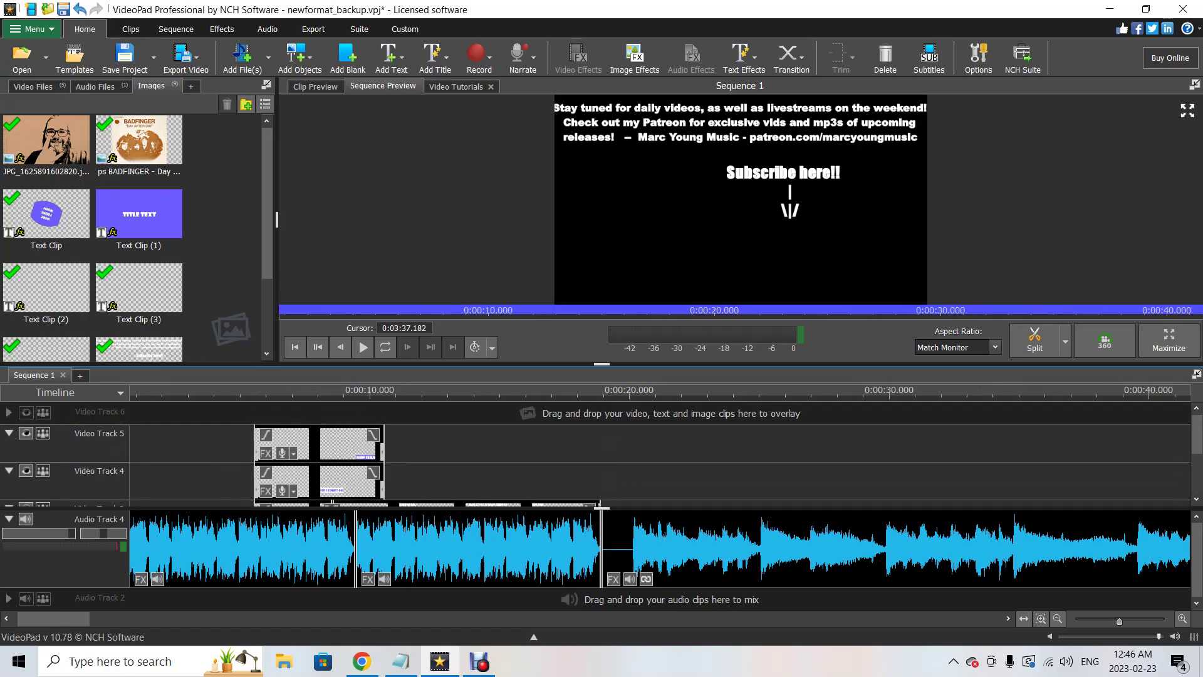
pyautogui.doubleClick(342, 443)
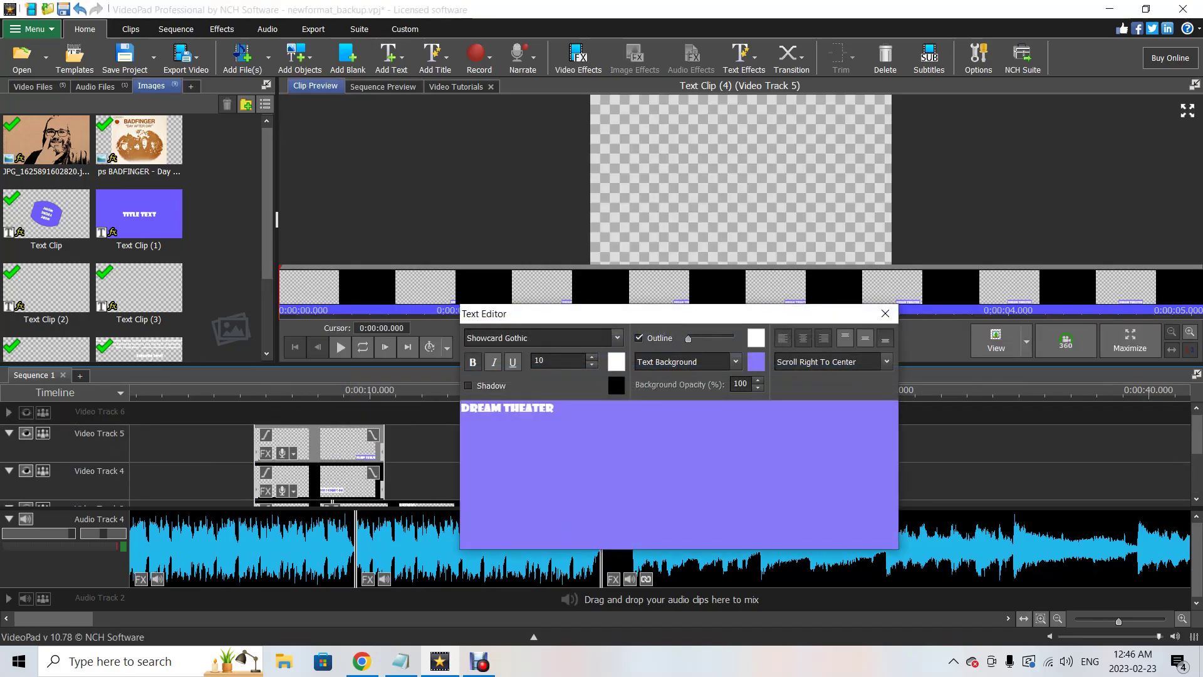
pyautogui.doubleClick(529, 408)
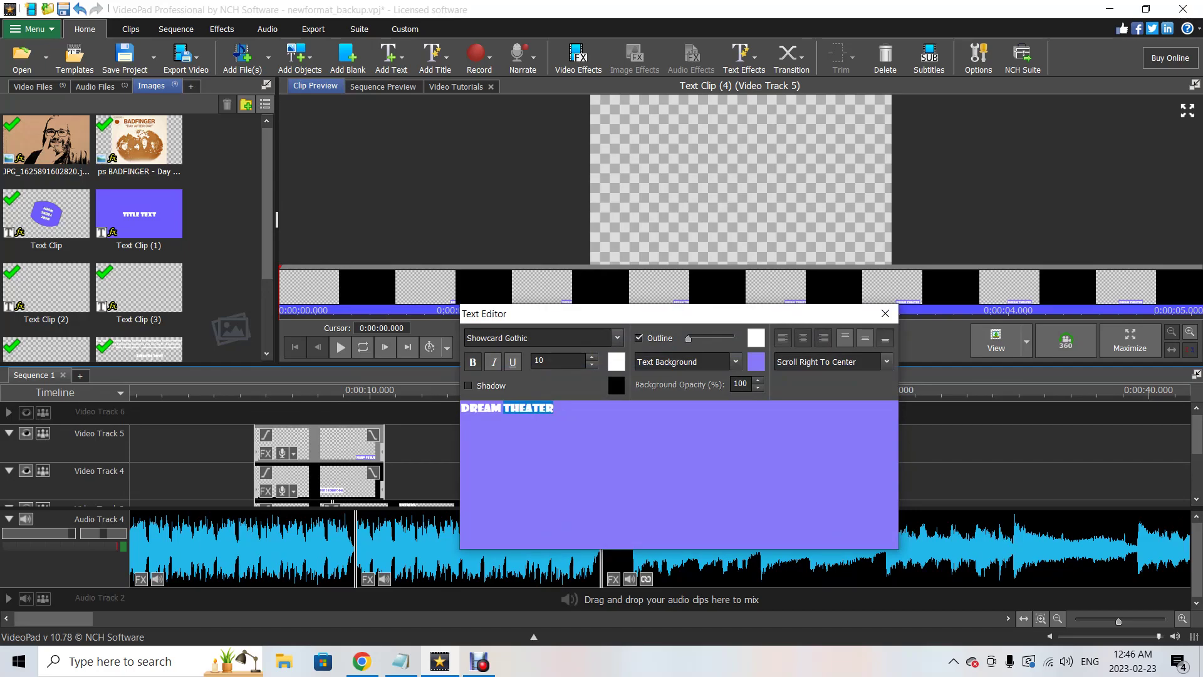
pyautogui.click(519, 408)
pyautogui.hotkey('ctrl', 'shift', 'Left')
pyautogui.hotkey('ctrl', 'shift', 'Left')
pyautogui.press('BackSpace')
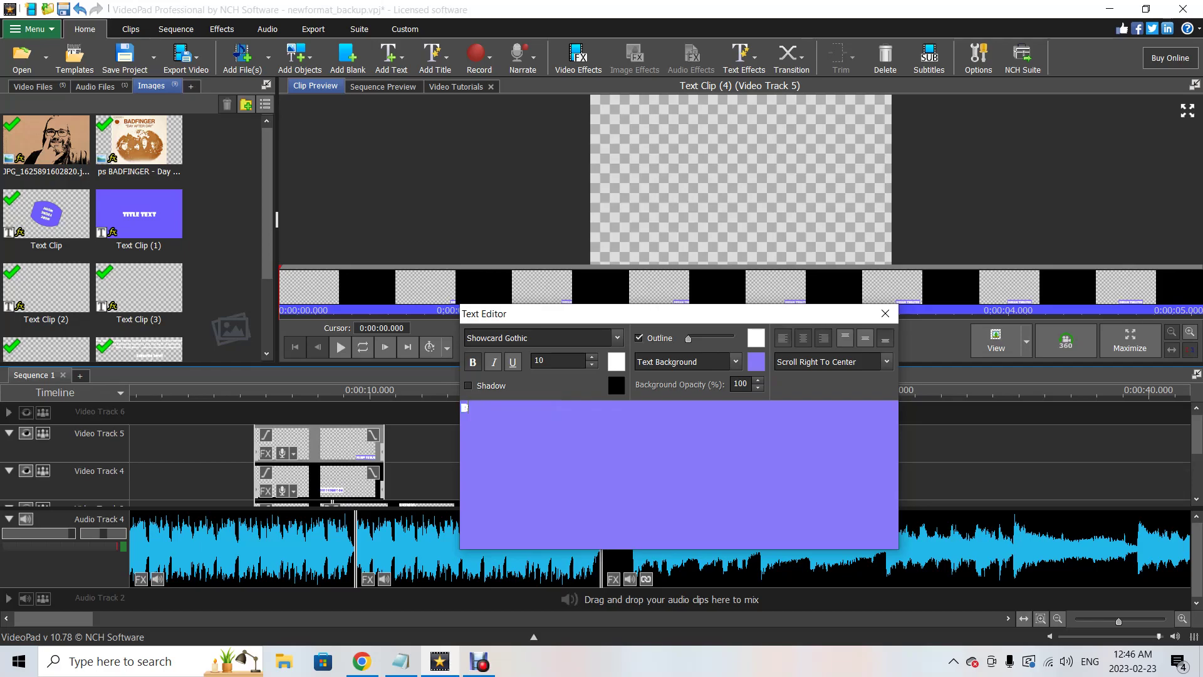
pyautogui.write('BADFINGER')
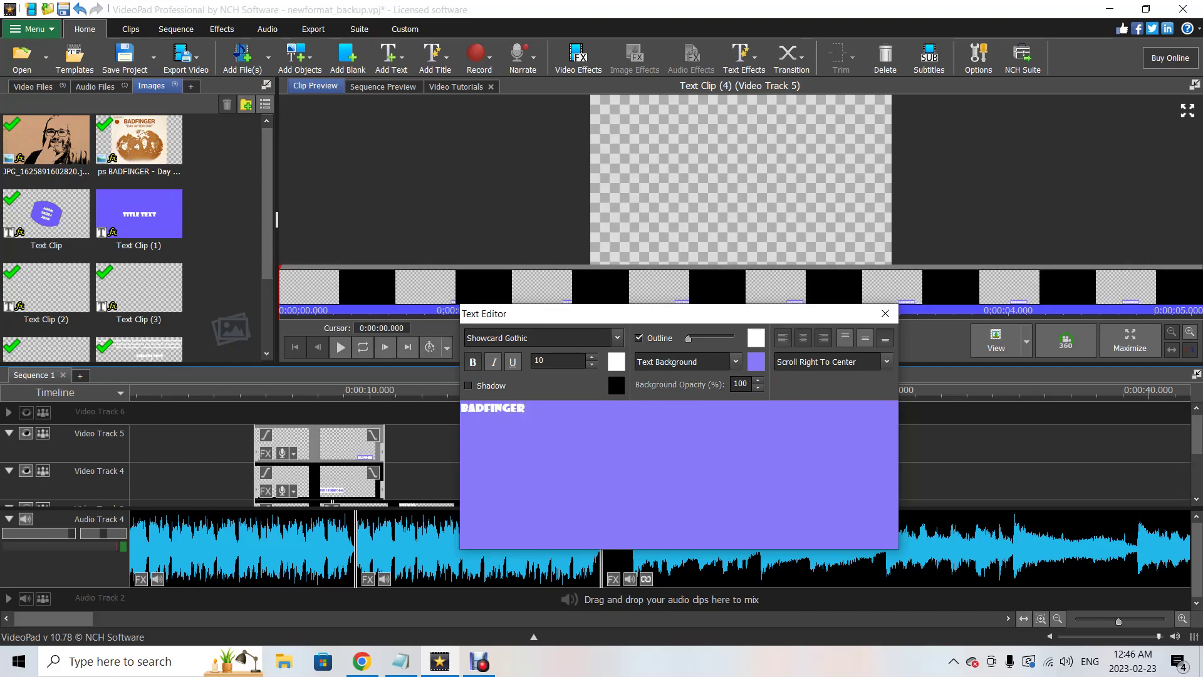
# Replace the song title in the Video Track 4 text clip with DAY AFTER DAY and close the text editor
pyautogui.doubleClick(320, 482)
pyautogui.hotkey('ctrl', 'a')
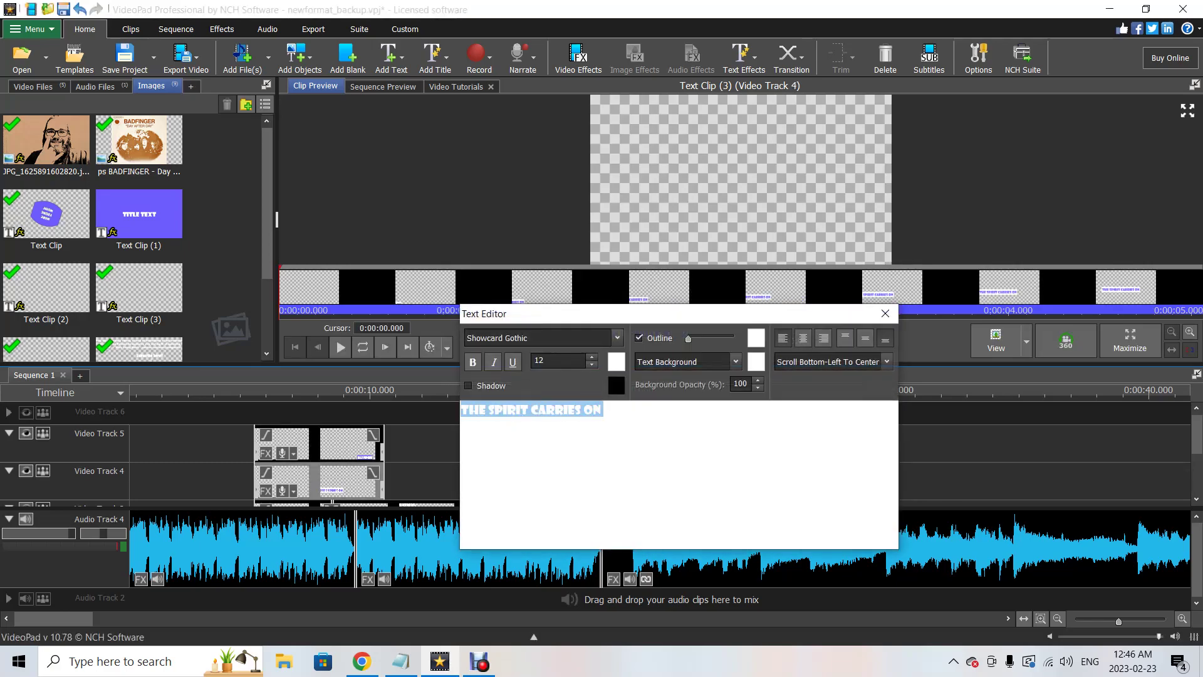
pyautogui.write('DAY')
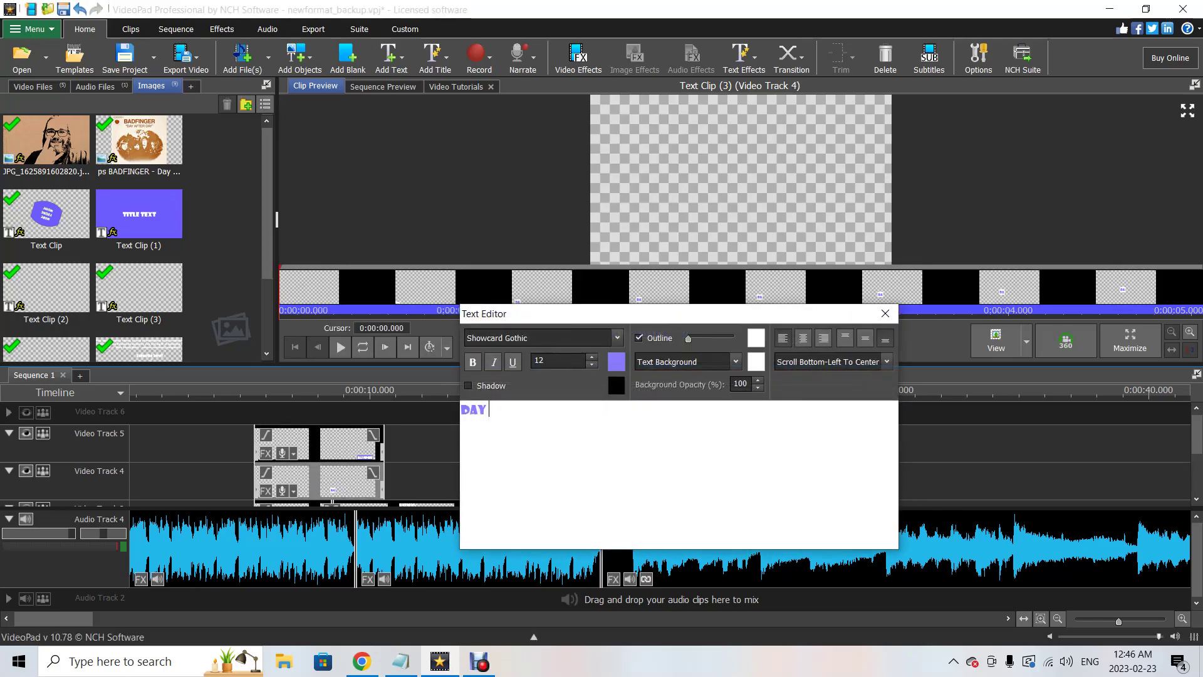
pyautogui.write(' AFTER DAY')
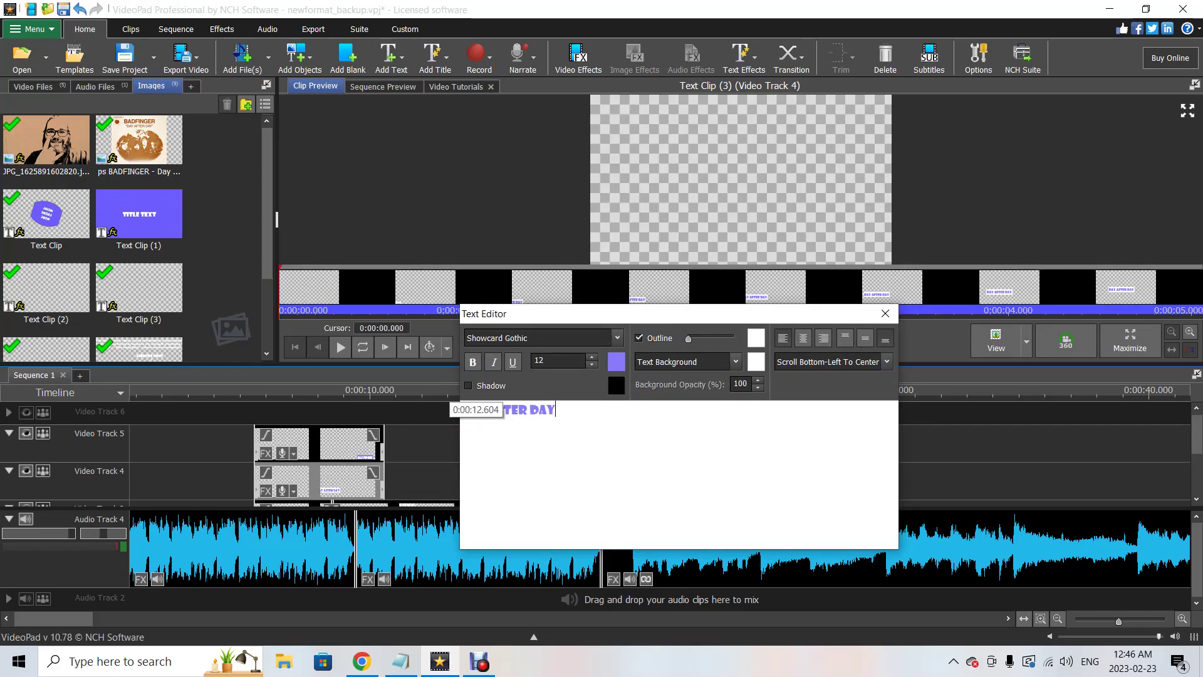
pyautogui.click(437, 395)
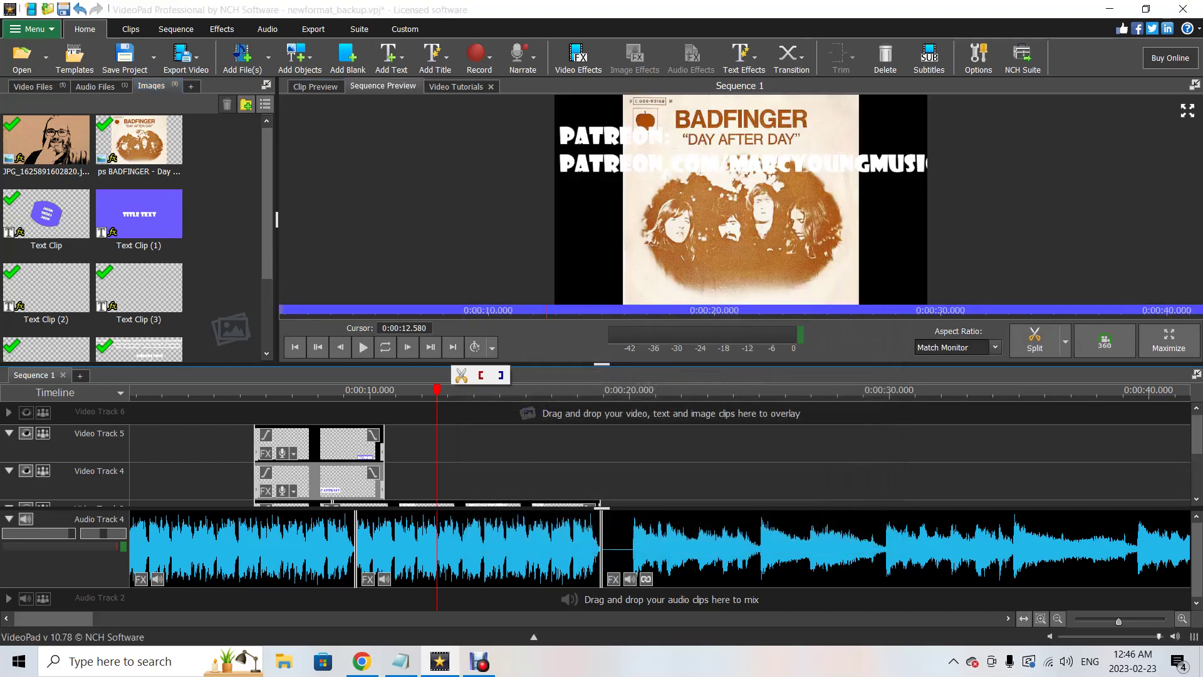
# Add a Page Curl transition between the BADFINGER cover image and the drumming video, moving the clip for an overlapping transition
pyautogui.click(1058, 619)
pyautogui.click(1058, 619)
pyautogui.click(1058, 619)
pyautogui.click(1058, 619)
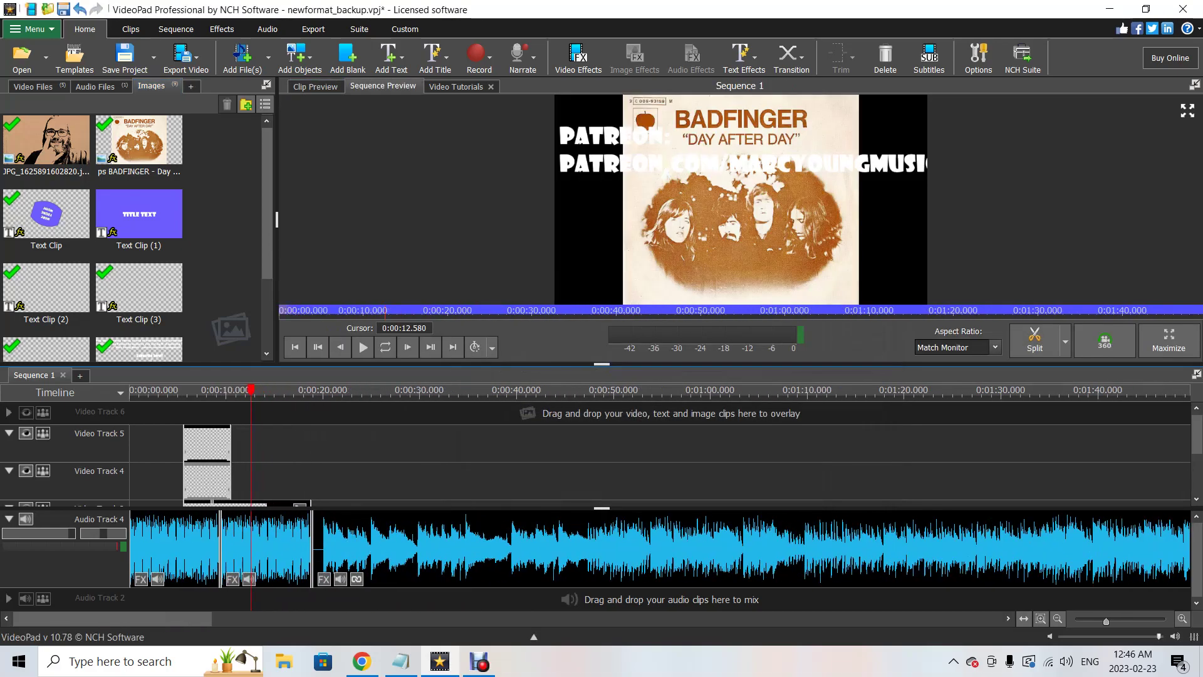
pyautogui.scroll(-2, 658, 502)
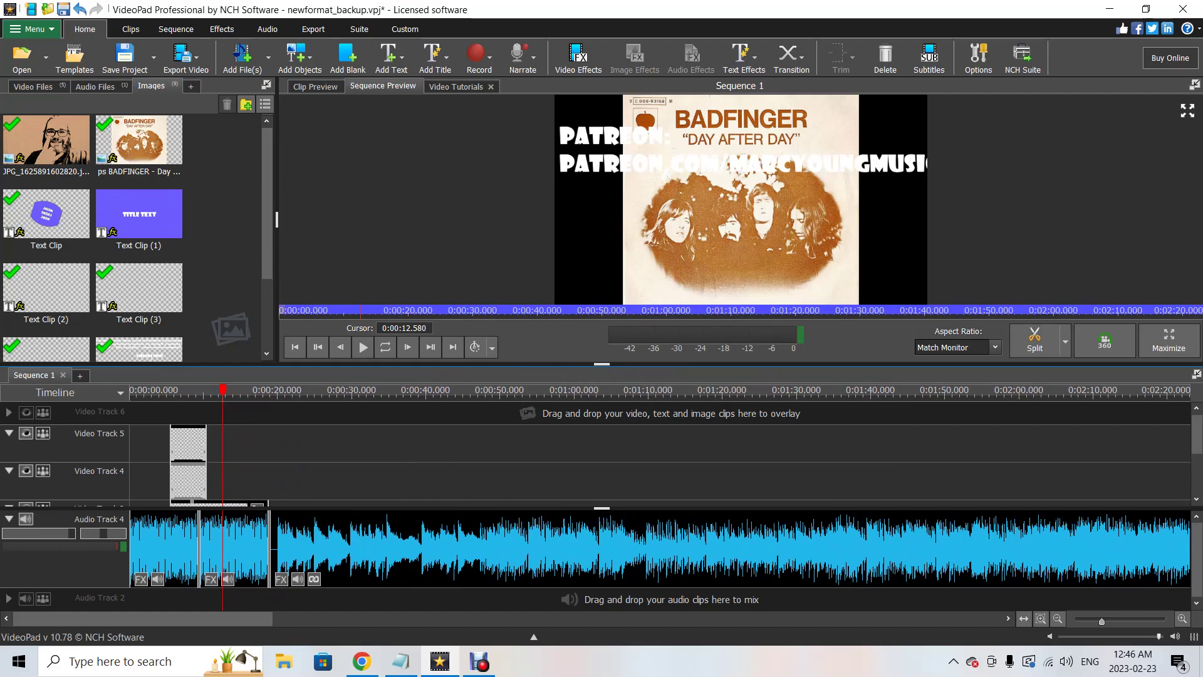
pyautogui.scroll(-3, 658, 455)
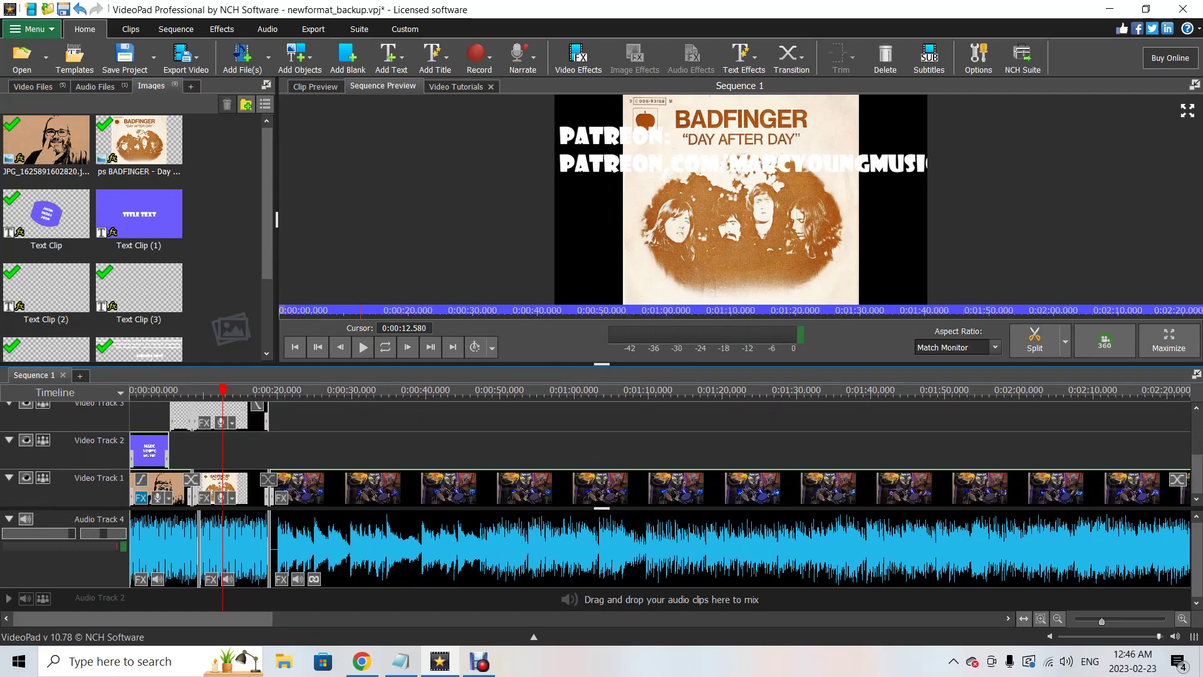
pyautogui.click(268, 479)
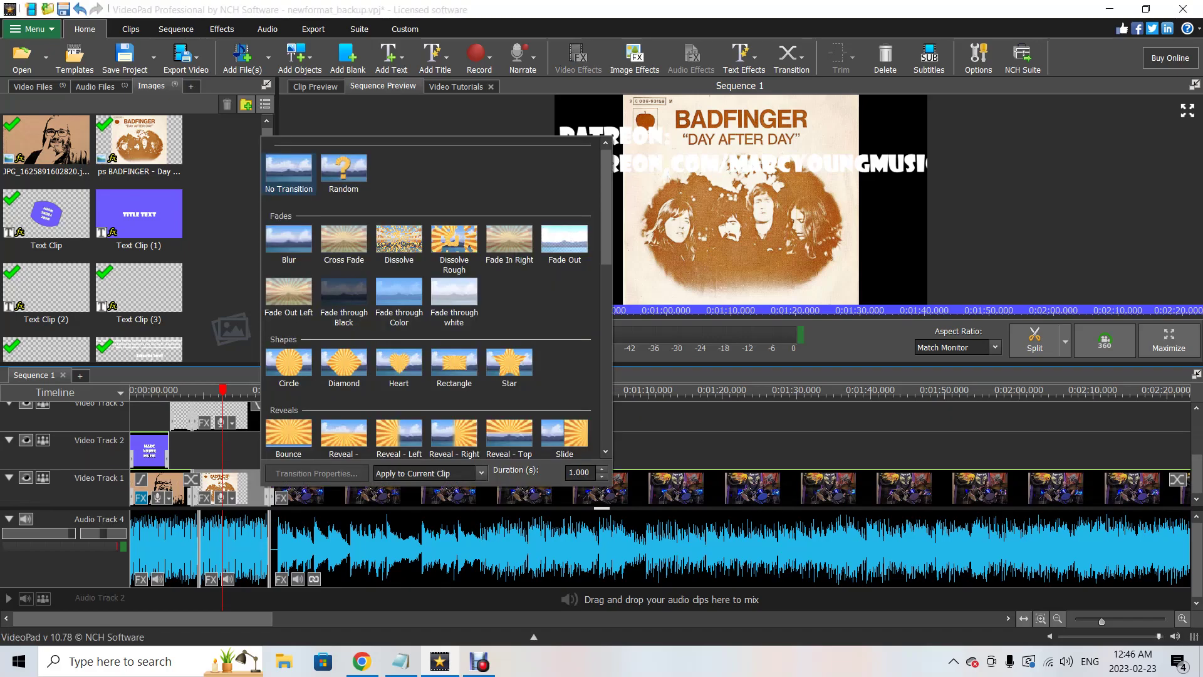
pyautogui.scroll(-5, 344, 432)
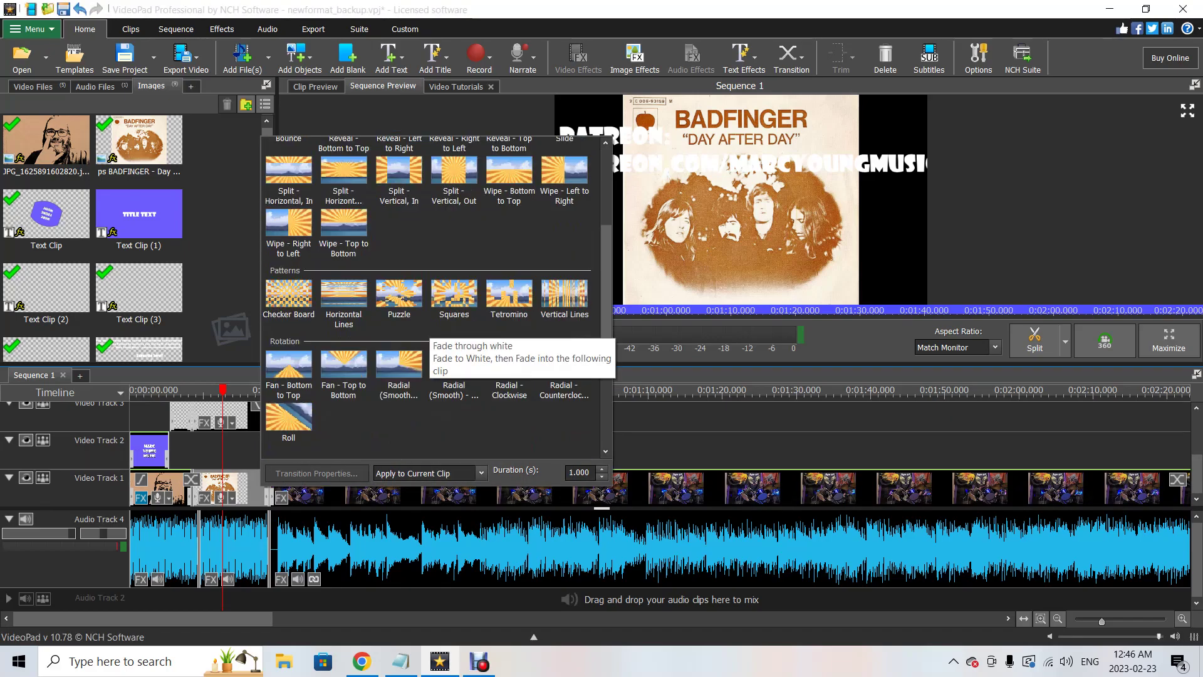
pyautogui.scroll(-3, 429, 329)
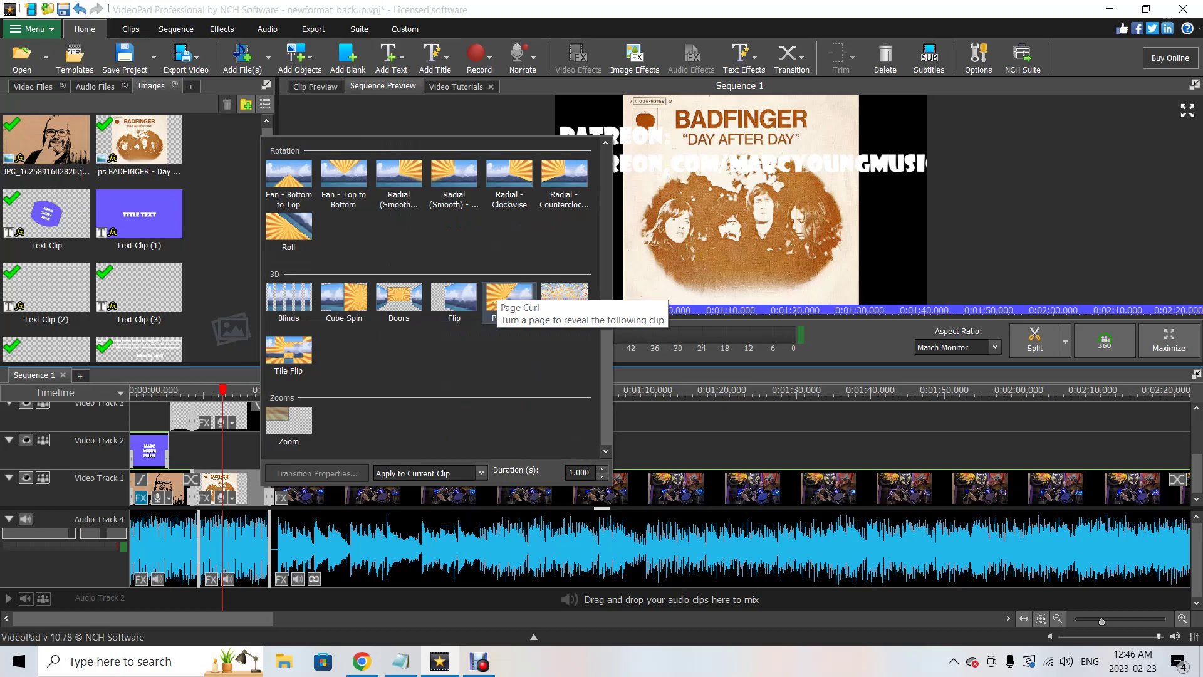
pyautogui.doubleClick(501, 293)
pyautogui.click(579, 360)
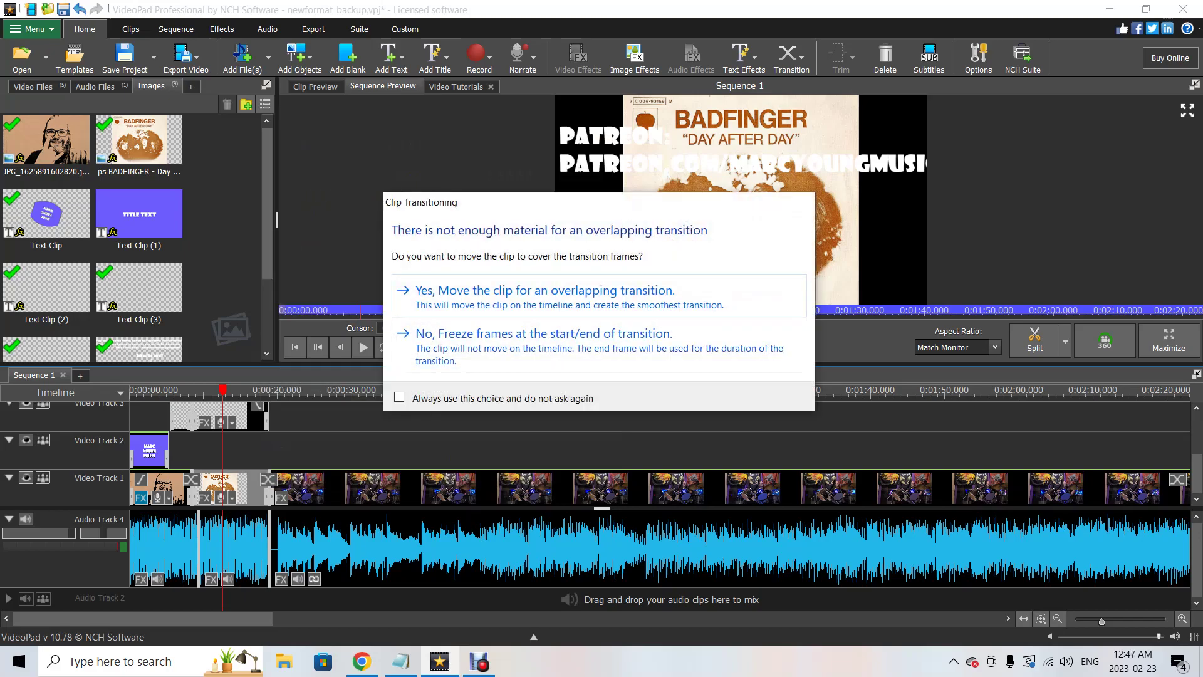
pyautogui.click(564, 295)
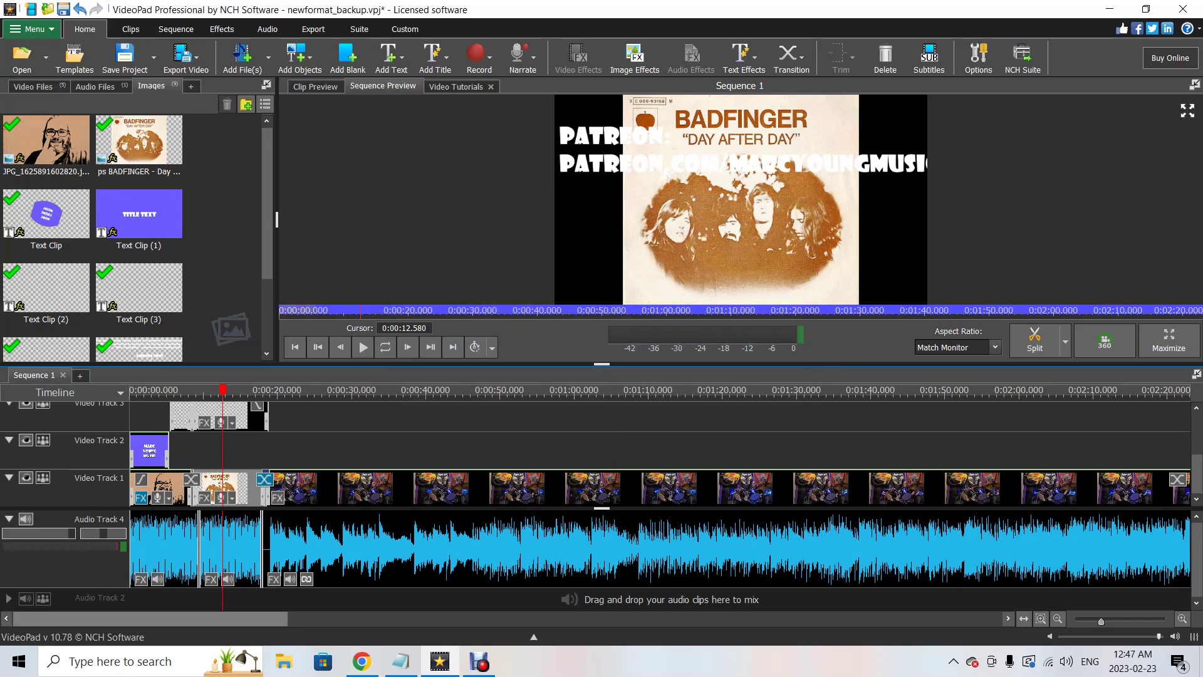
# Add a Doors transition set to Close between the drumming video and the closing cover image, moving the clip to overlap
pyautogui.moveTo(151, 619); pyautogui.dragTo(460, 619)
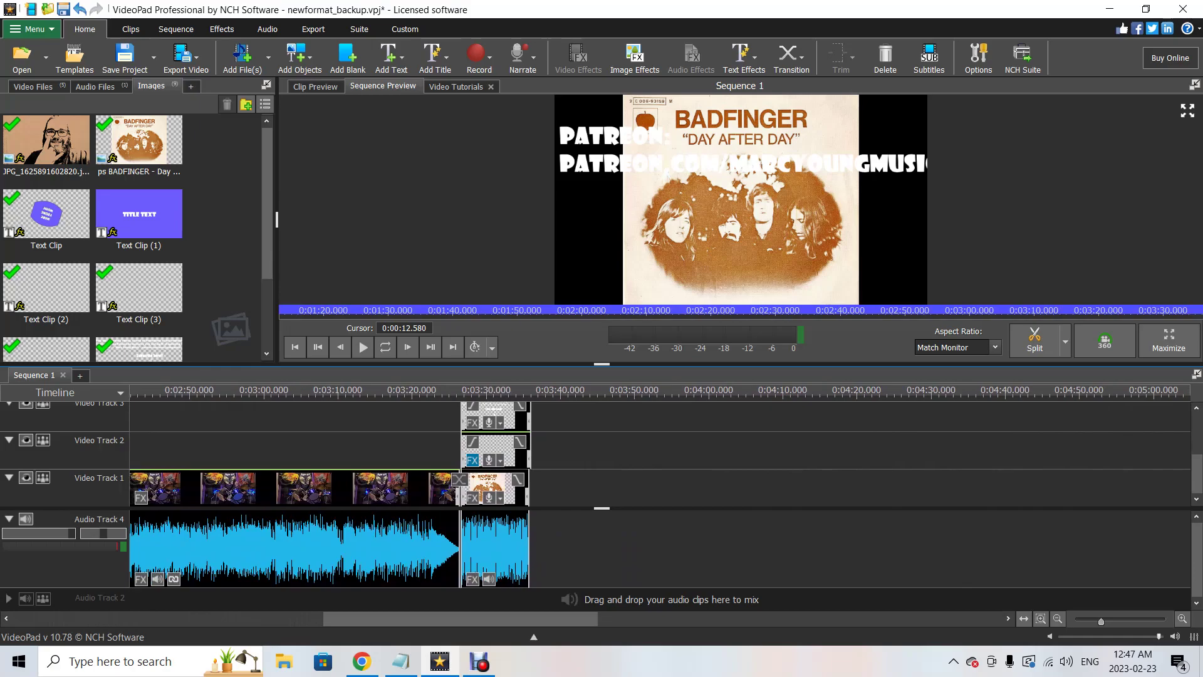
pyautogui.click(459, 480)
pyautogui.scroll(-5, 273, 295)
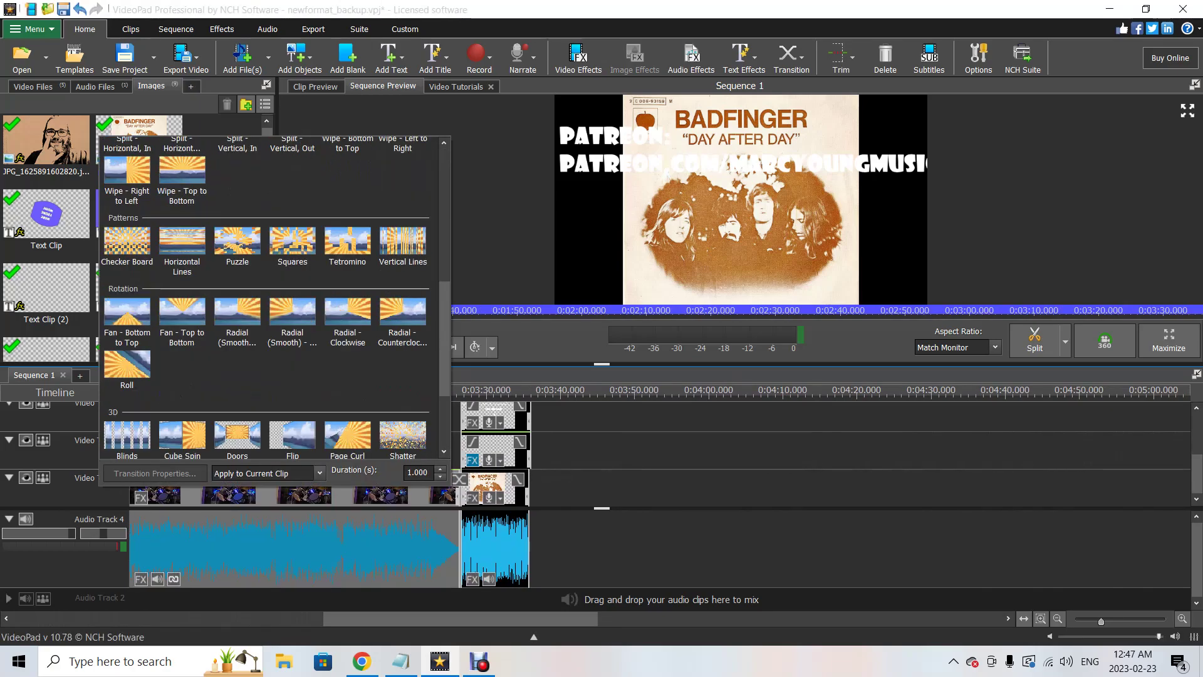
pyautogui.scroll(-2, 272, 294)
pyautogui.click(237, 298)
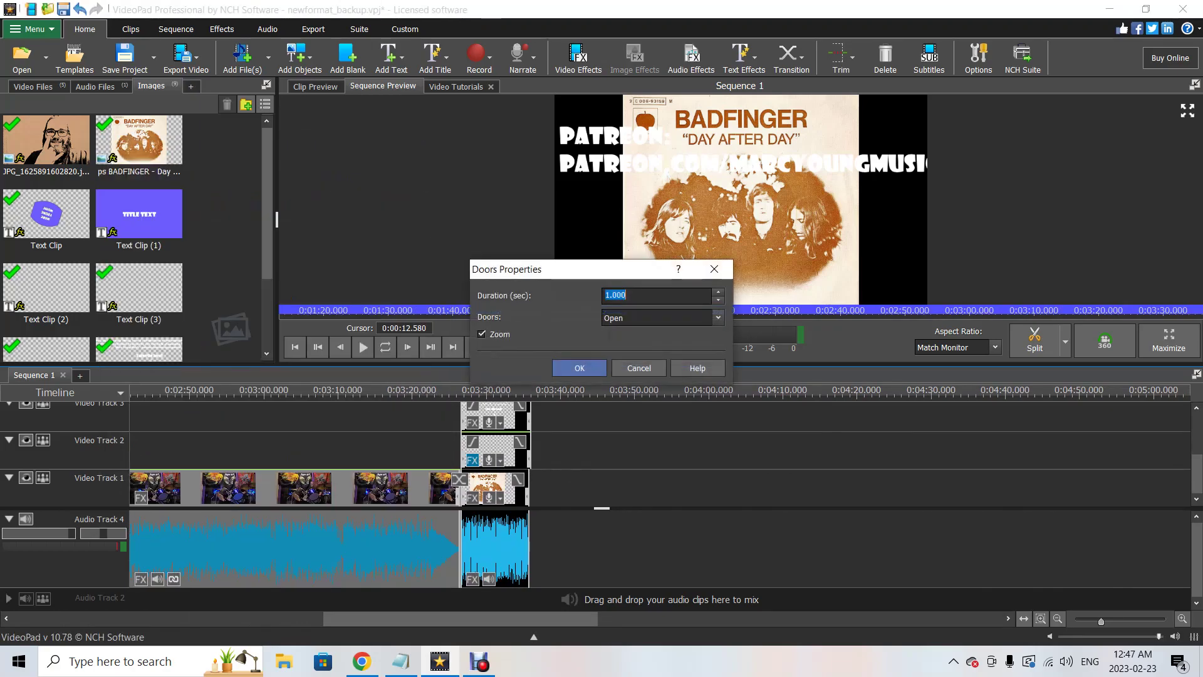
pyautogui.click(718, 317)
pyautogui.click(651, 347)
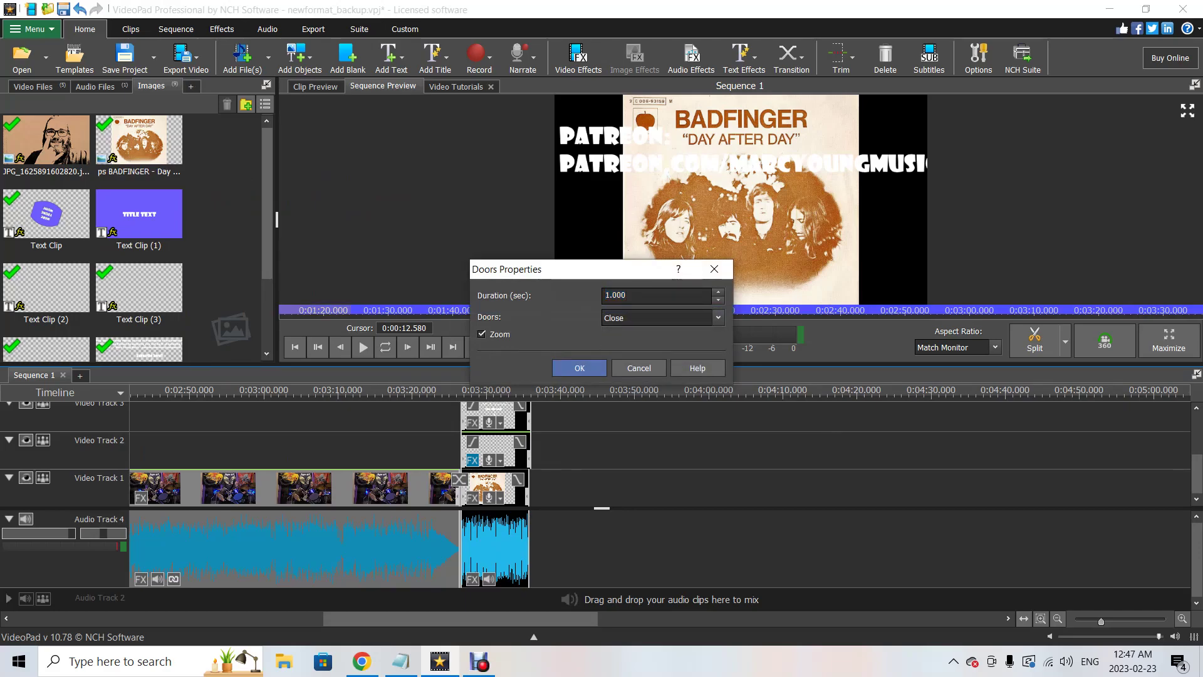
pyautogui.press('Return')
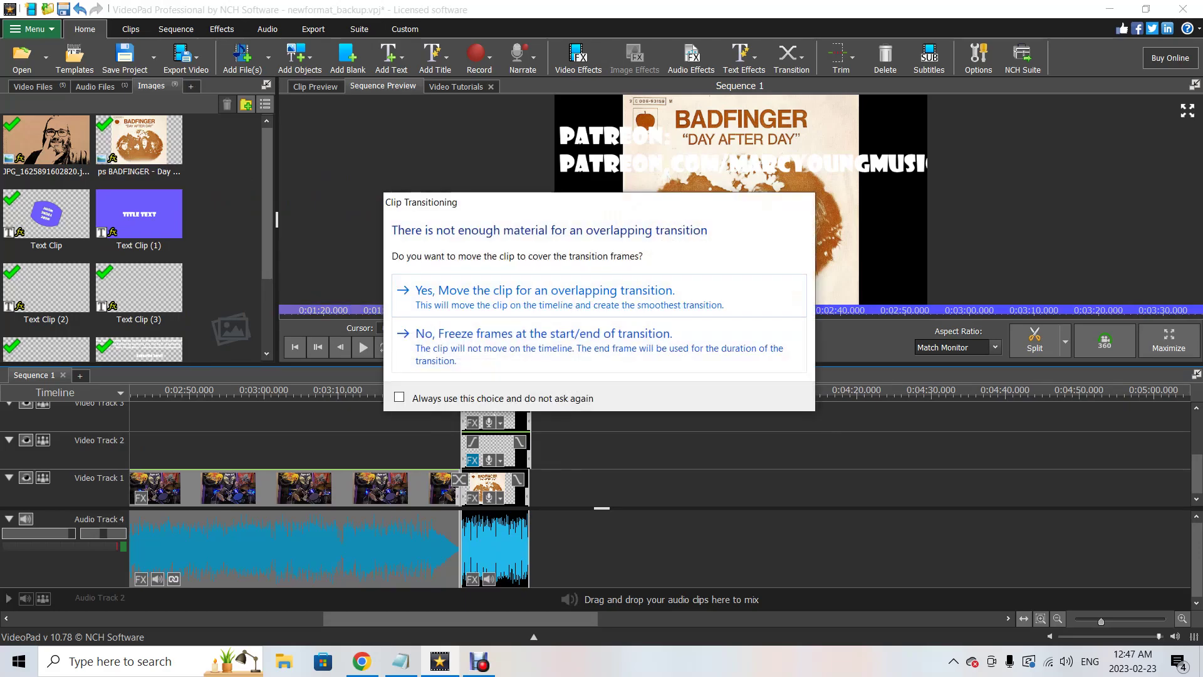
pyautogui.press('Return')
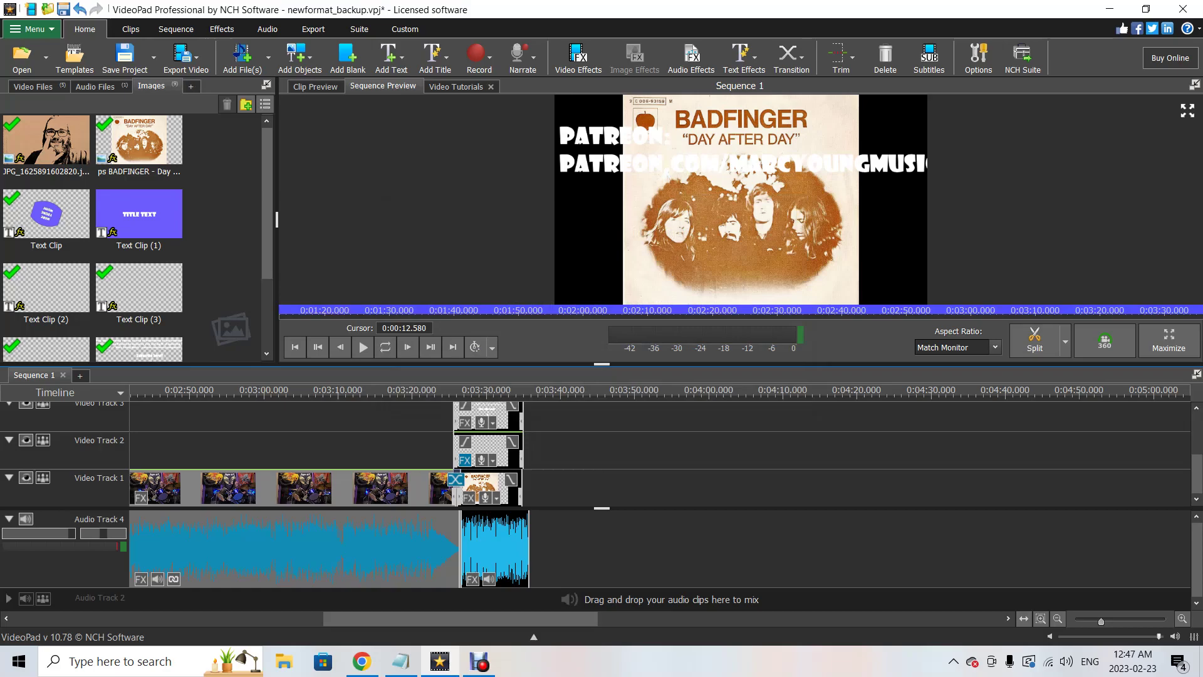
# Play the sequence from about 4.6 s through the cover image and into the start of the drumming video
pyautogui.moveTo(461, 619); pyautogui.dragTo(150, 619)
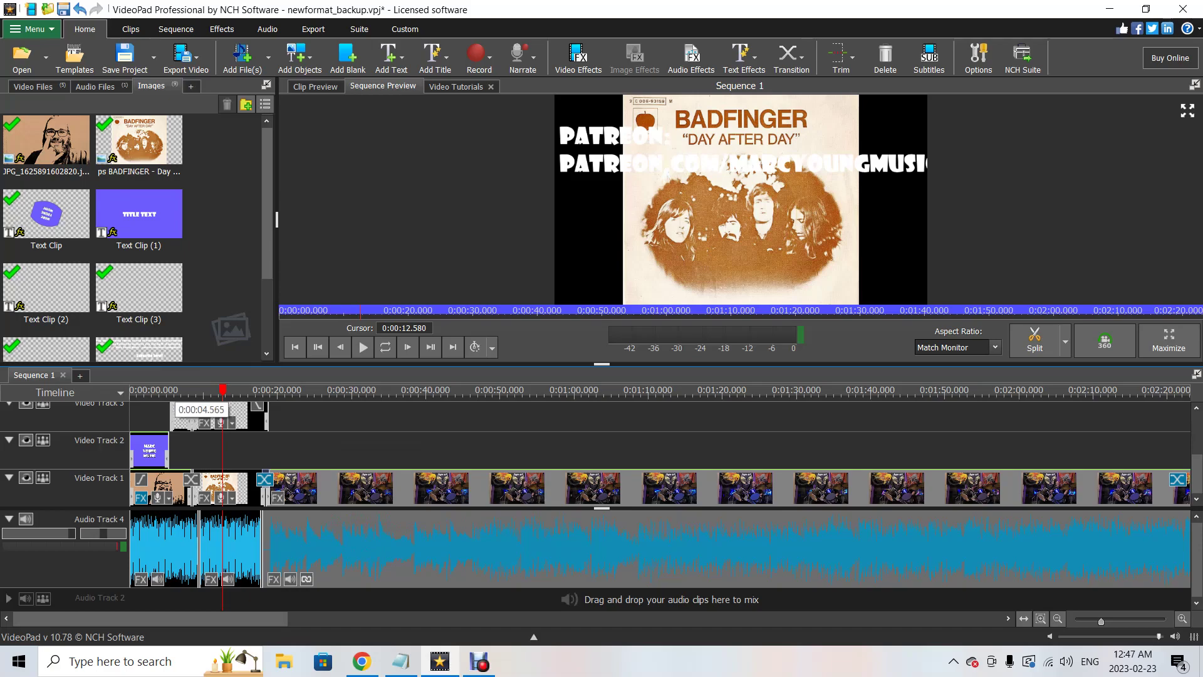
pyautogui.click(164, 391)
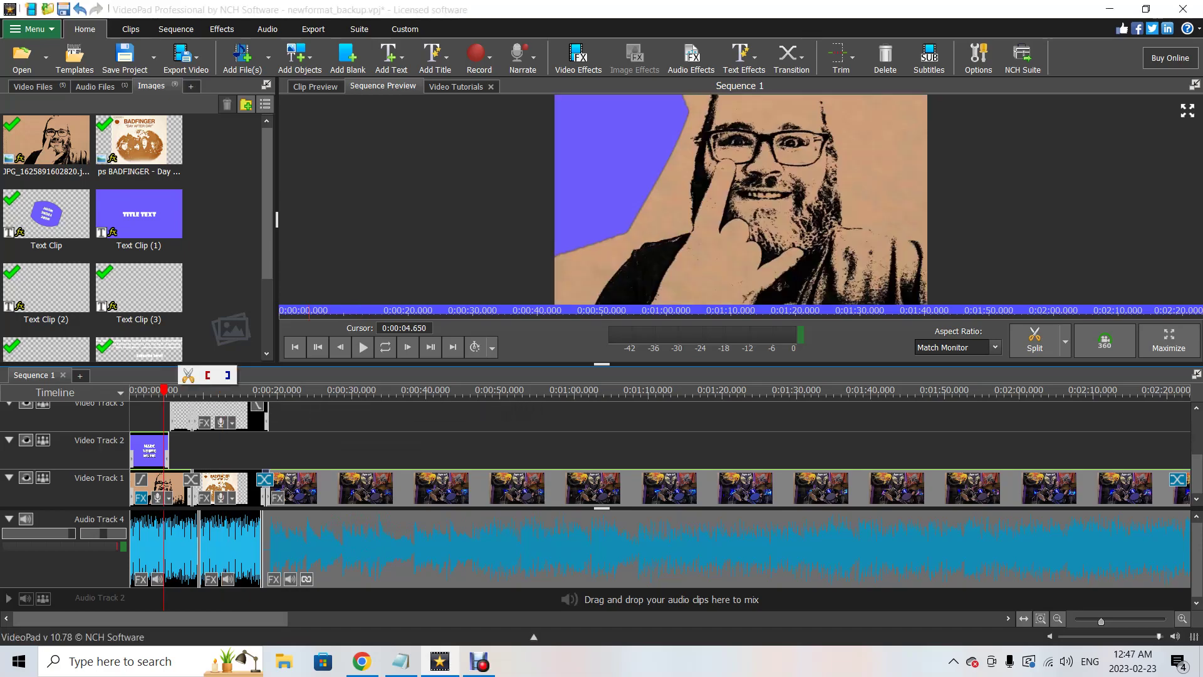
pyautogui.click(363, 346)
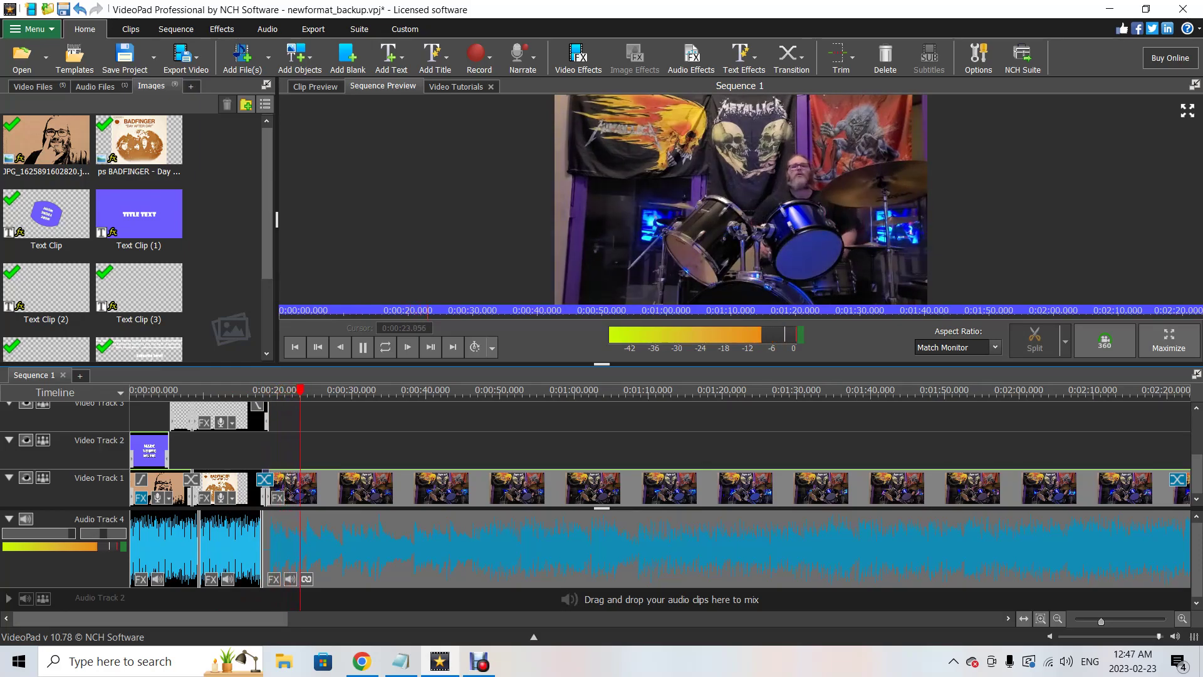
pyautogui.click(363, 347)
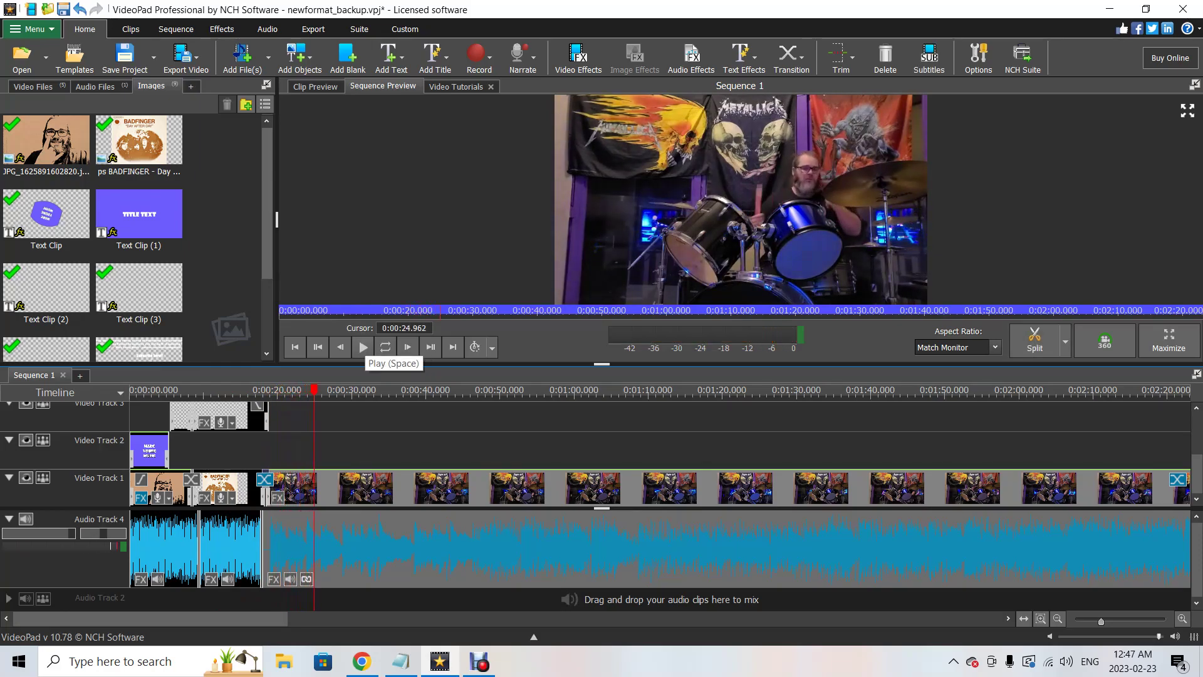
# Play the sequence from about 3:17 through the end of the drumming video into the closing cover image
pyautogui.moveTo(232, 619); pyautogui.dragTo(498, 620)
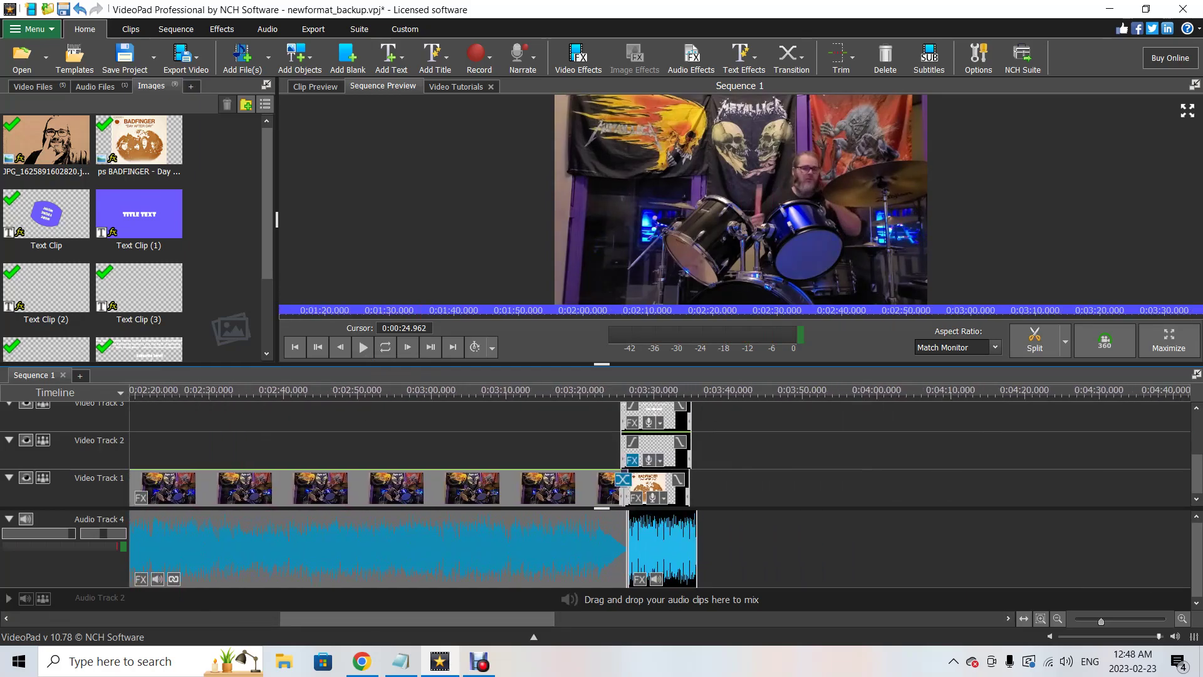
pyautogui.click(560, 391)
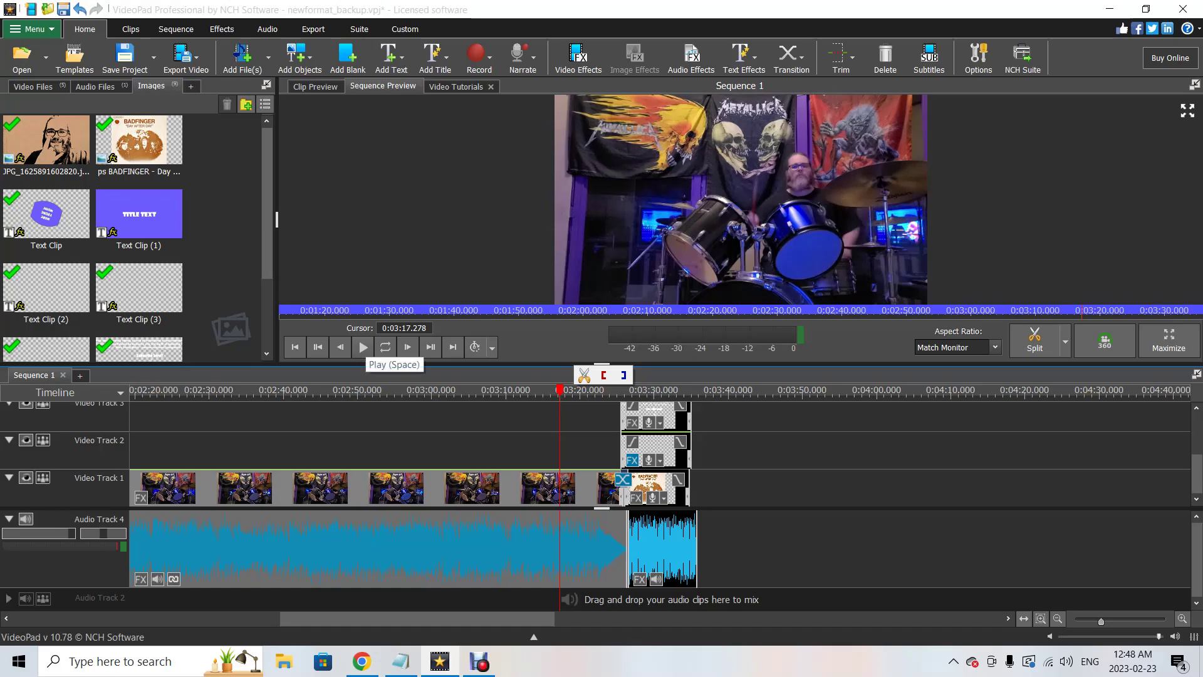
pyautogui.click(363, 347)
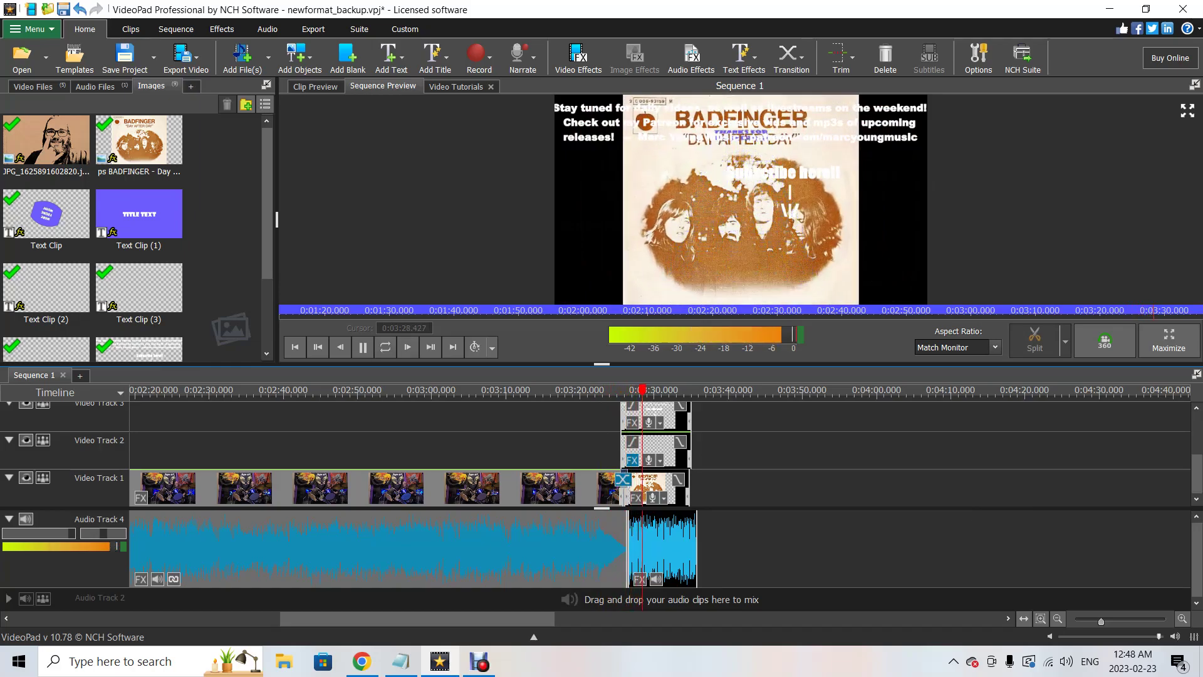
pyautogui.click(363, 347)
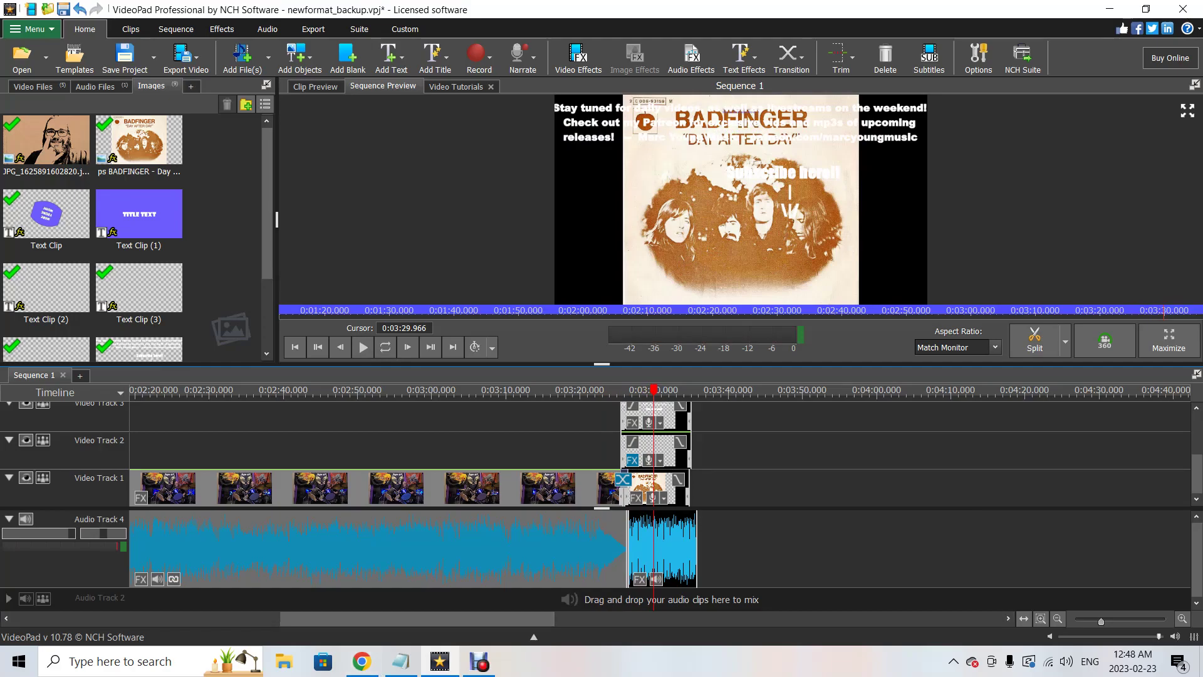
# Set the font size of the Patreon address line in the scrolling text clip over the opening BADFINGER cover to 11
pyautogui.moveTo(417, 619); pyautogui.dragTo(151, 619)
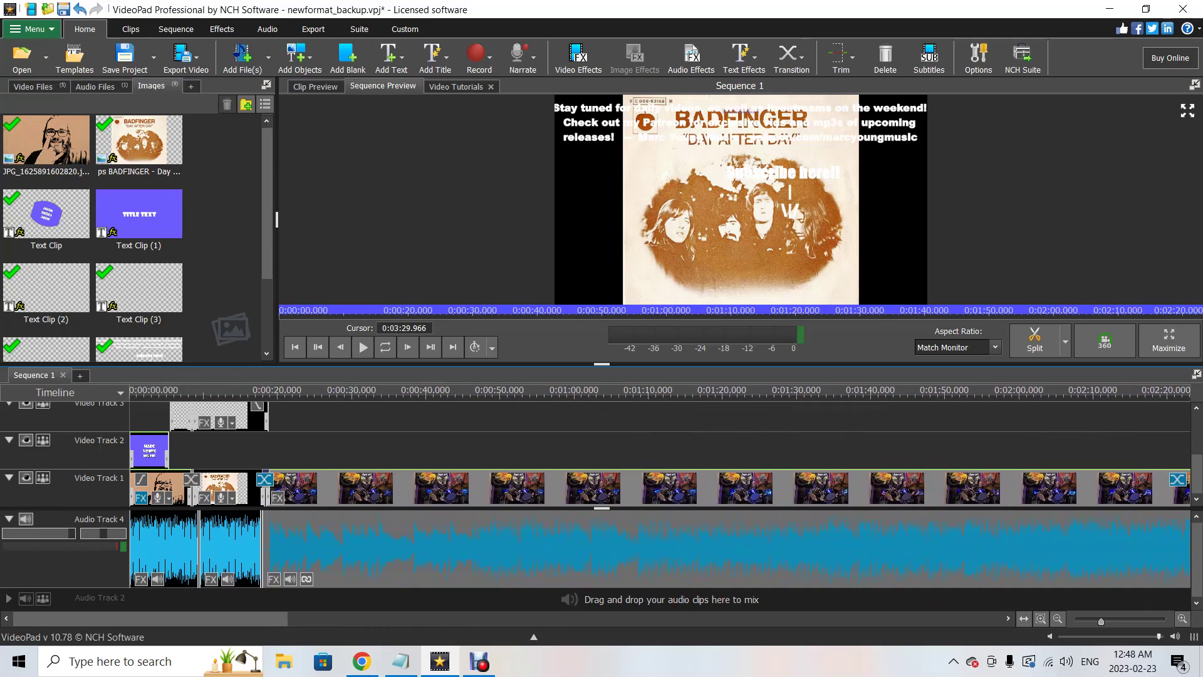
pyautogui.click(254, 423)
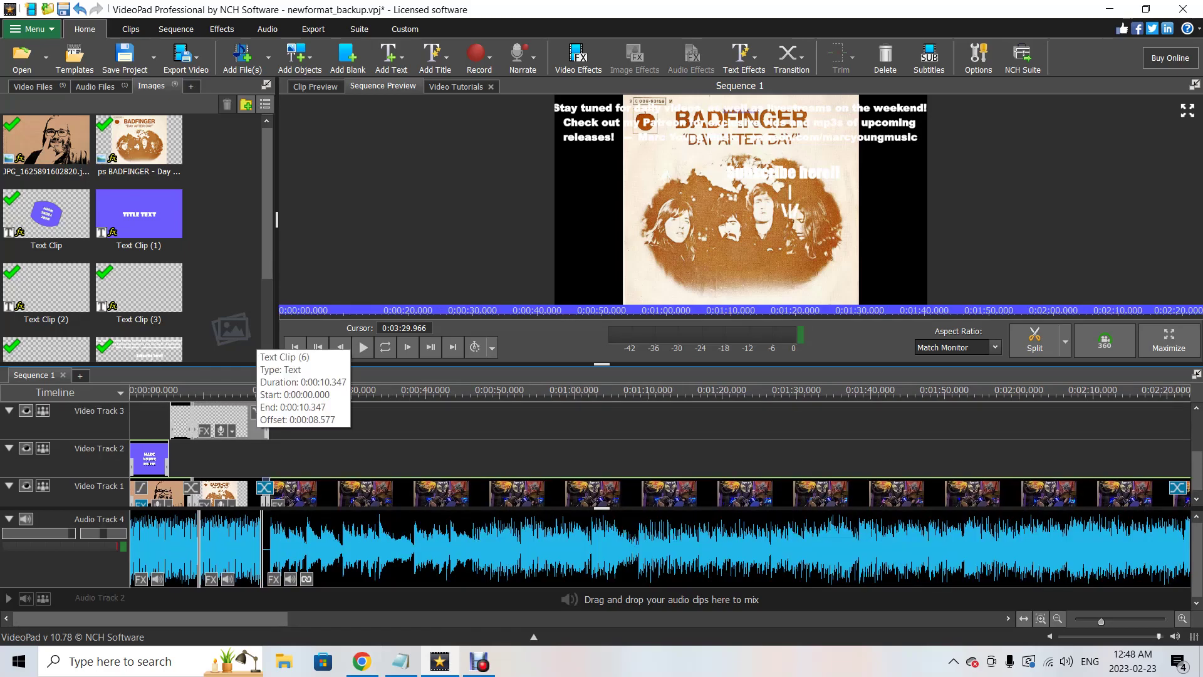
pyautogui.scroll(3, 293, 427)
pyautogui.click(282, 392)
pyautogui.click(237, 391)
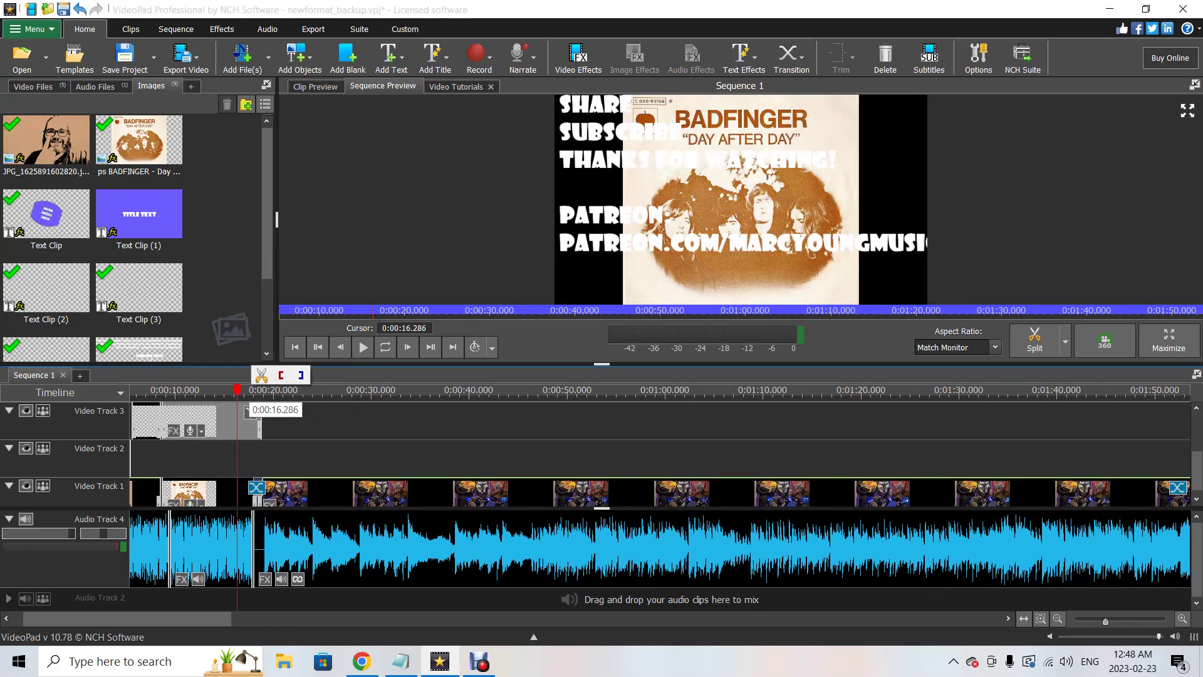
pyautogui.scroll(1, 351, 426)
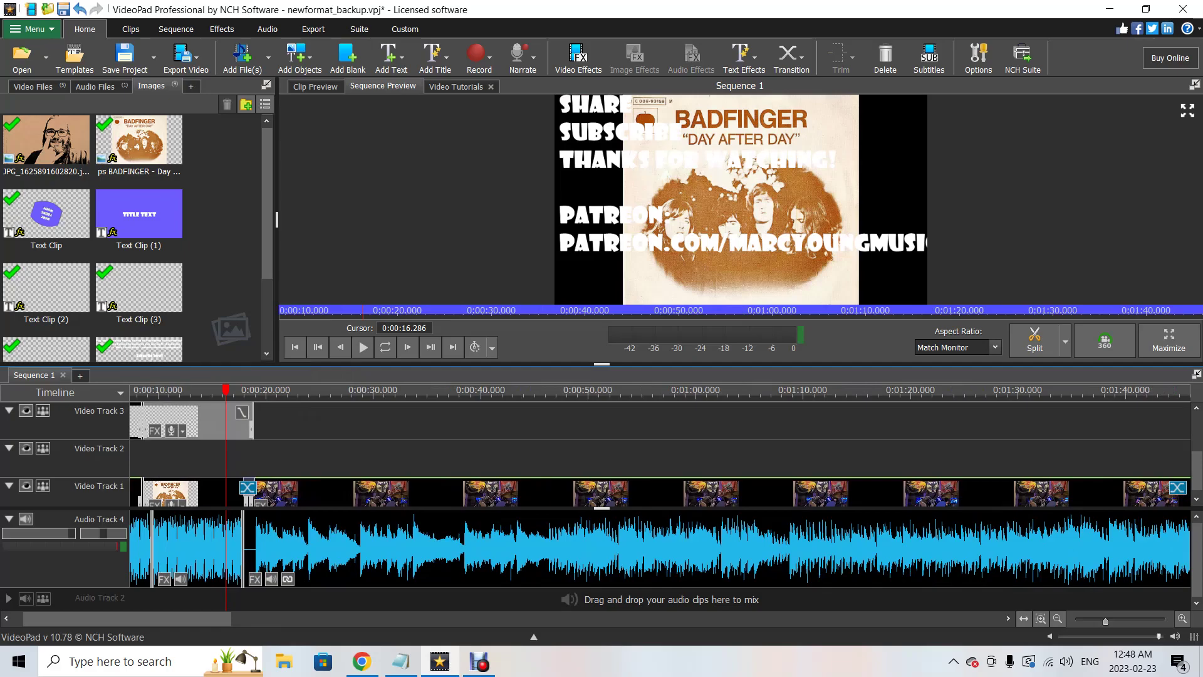
pyautogui.doubleClick(237, 413)
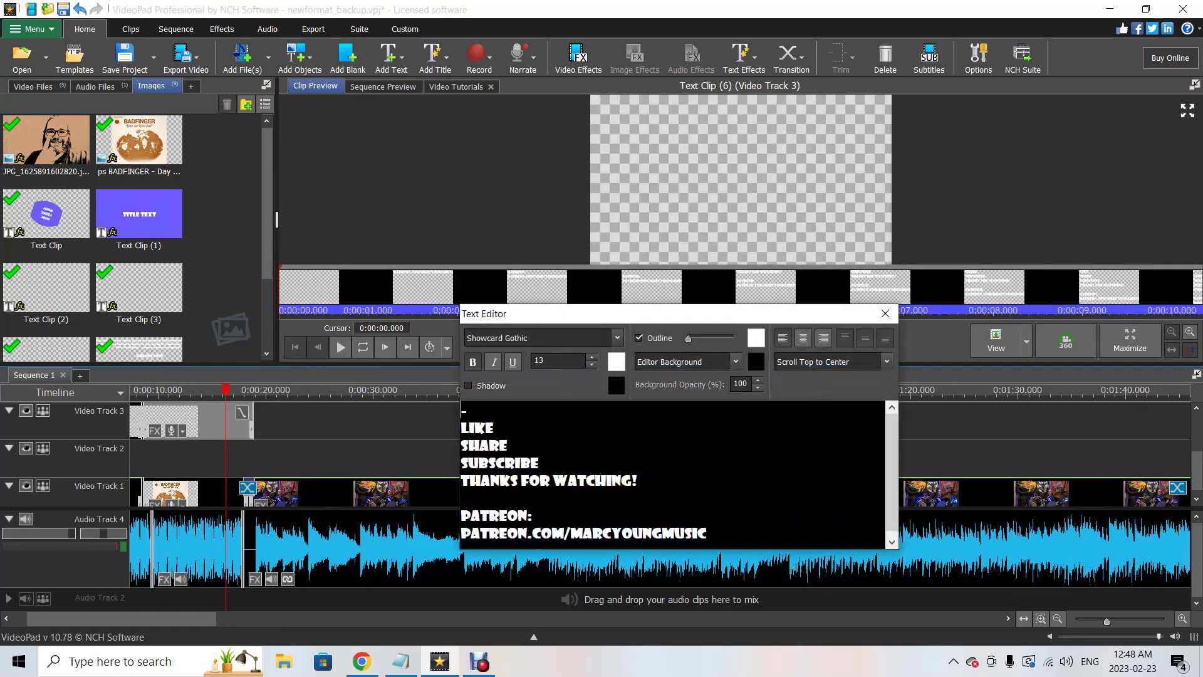
pyautogui.moveTo(710, 534); pyautogui.dragTo(462, 532)
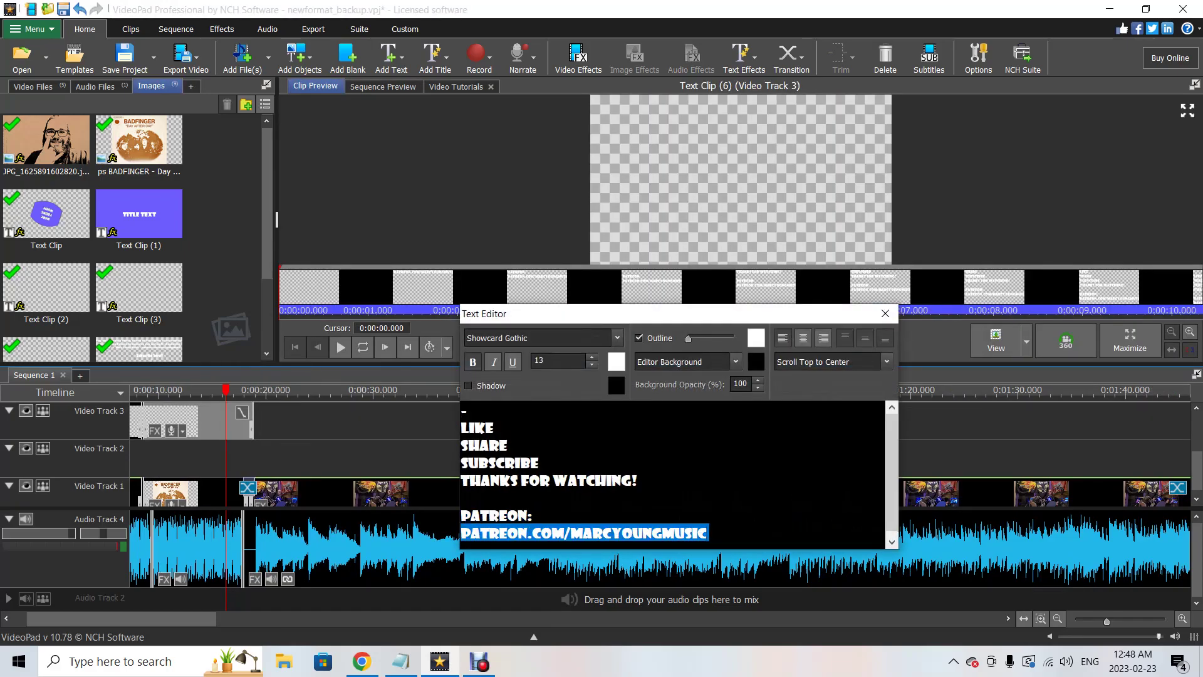
pyautogui.click(591, 365)
pyautogui.click(591, 364)
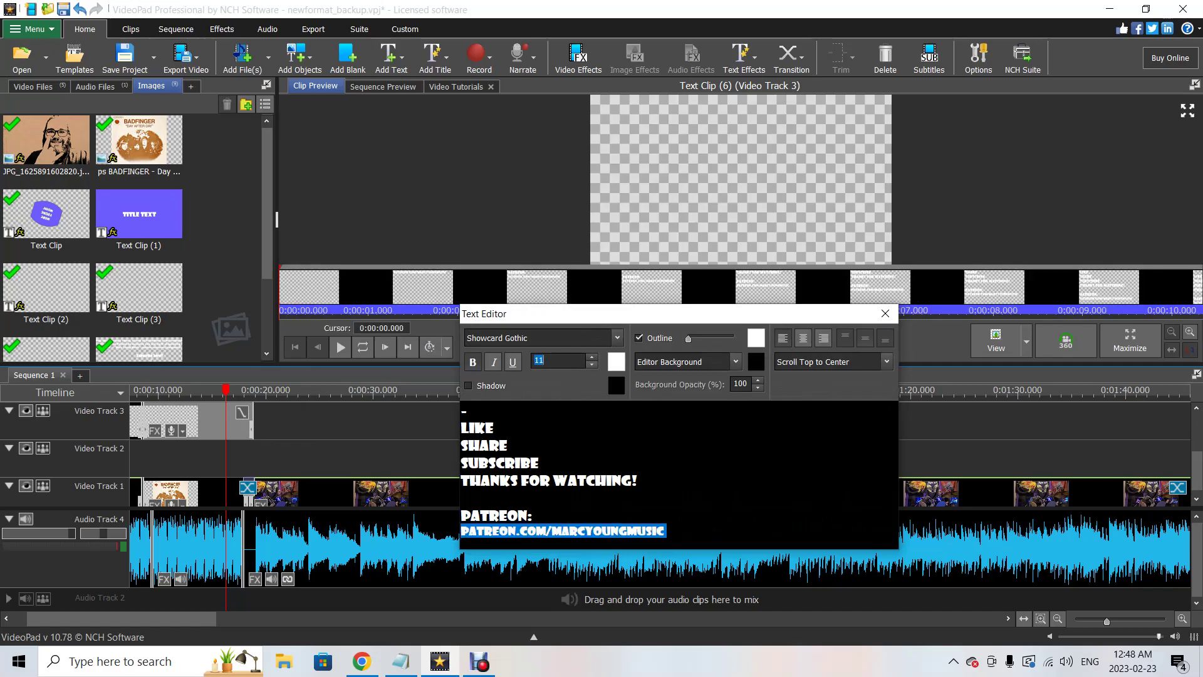
pyautogui.click(938, 430)
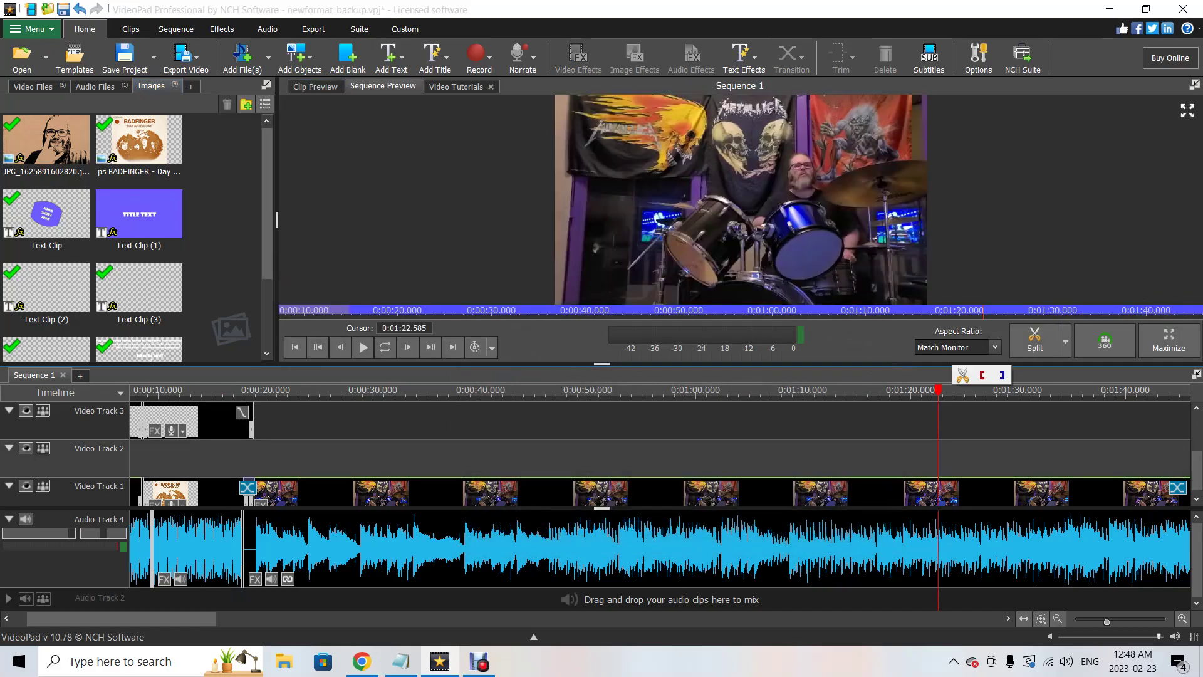
# Check how the resized Patreon line fits over the BADFINGER cover at about 12.4 s and 17.1 s
pyautogui.click(214, 417)
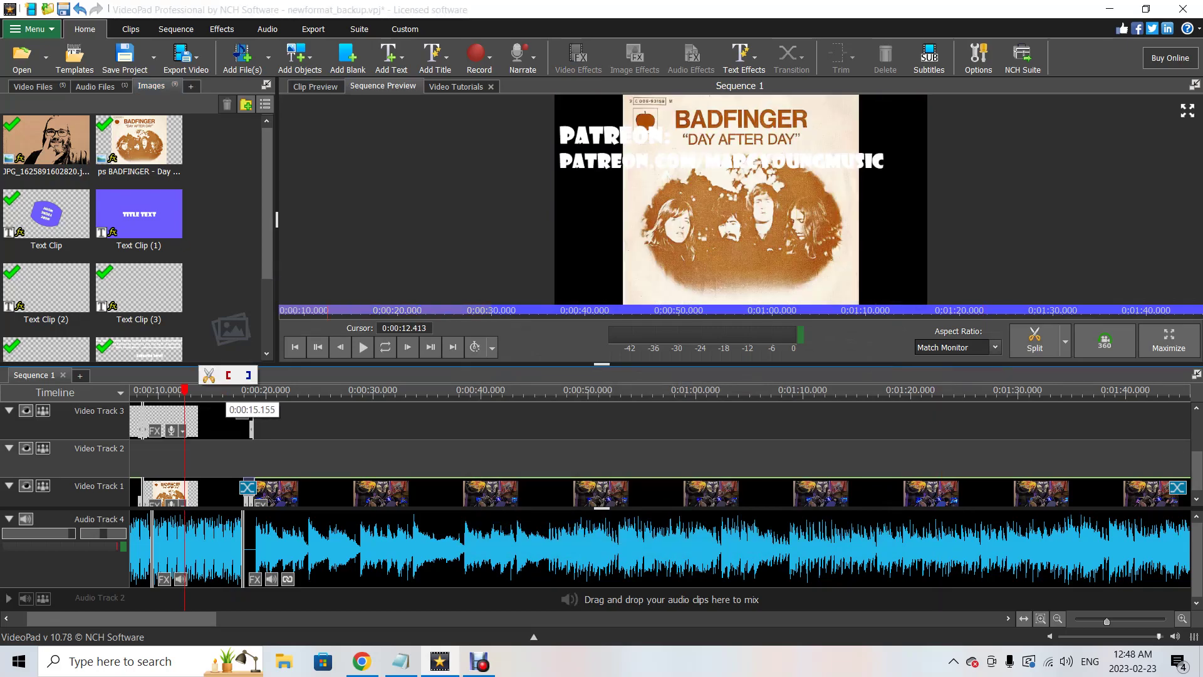
pyautogui.click(235, 415)
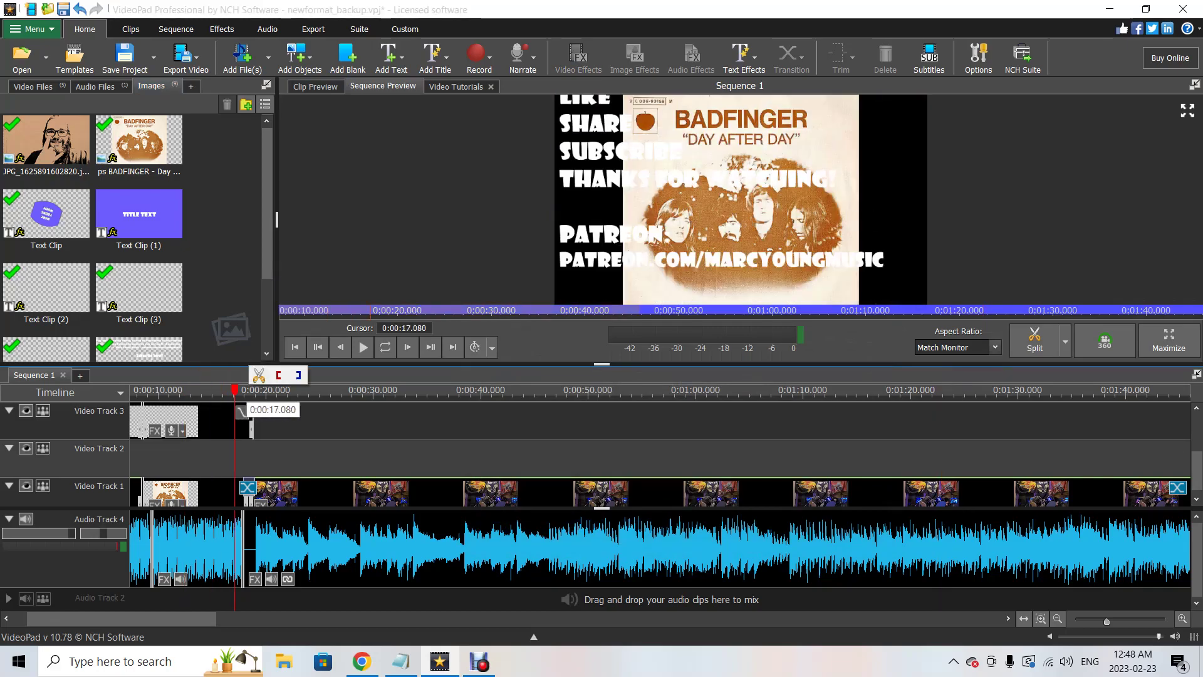
pyautogui.click(298, 414)
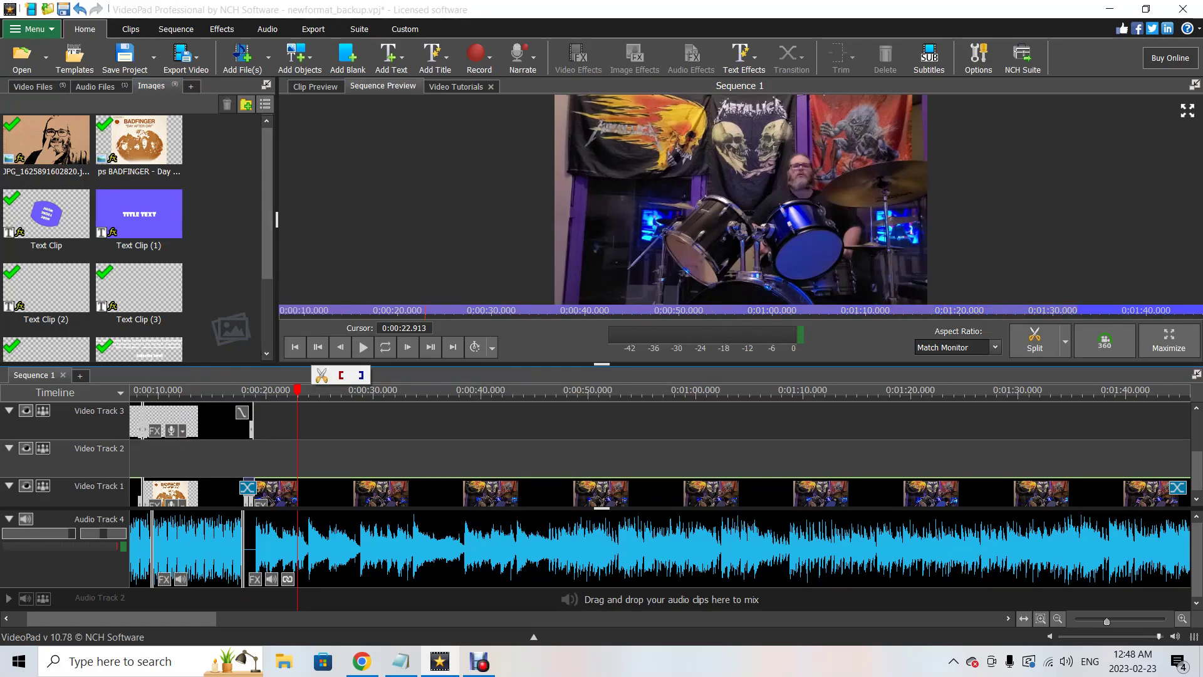
# Set up a video file export of the sequence with the resolution Auto Match Content (1920 x 1080)
pyautogui.click(185, 56)
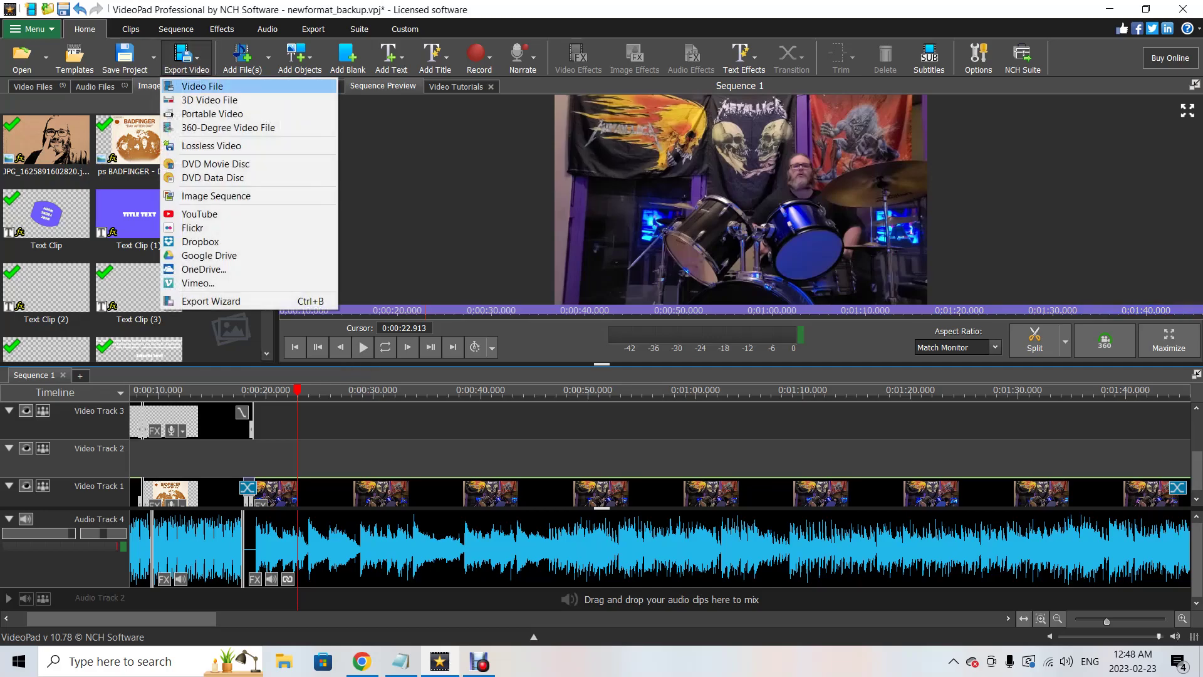
pyautogui.click(188, 86)
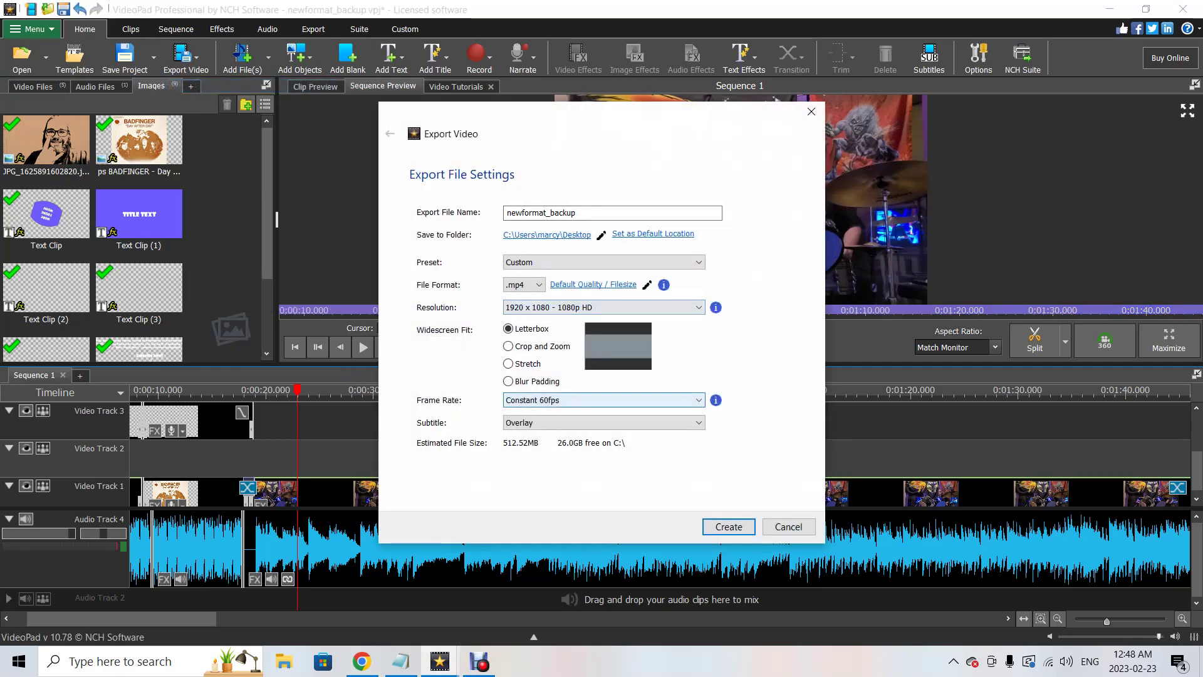
pyautogui.click(601, 307)
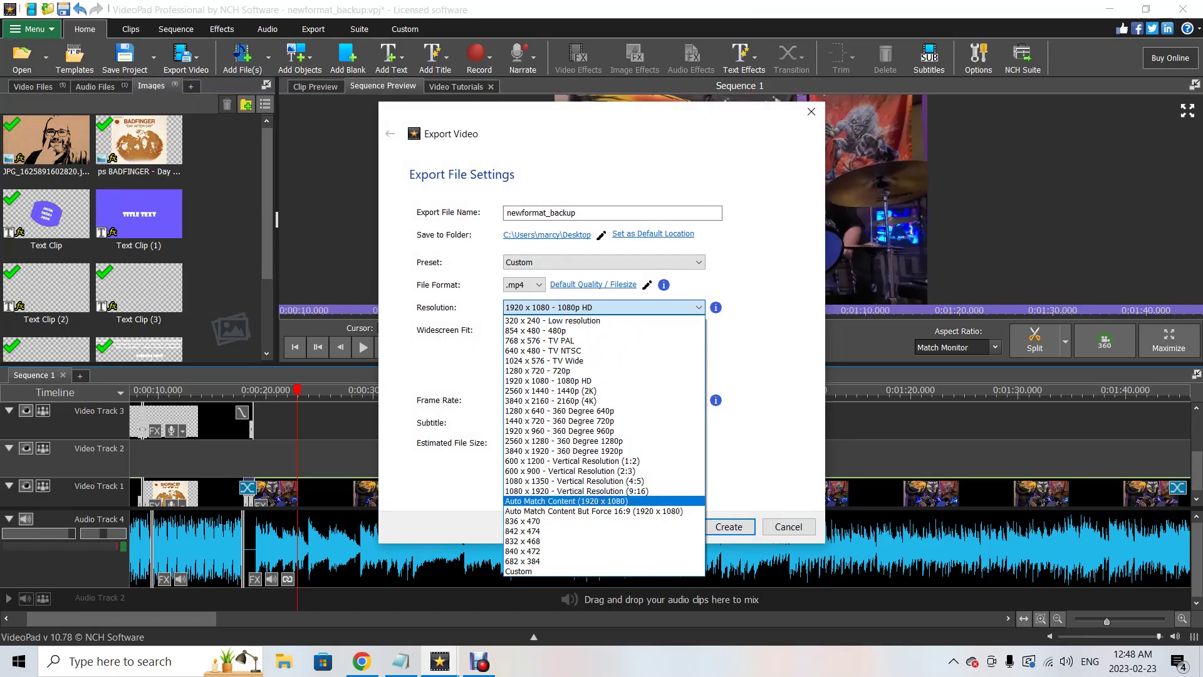
pyautogui.click(566, 501)
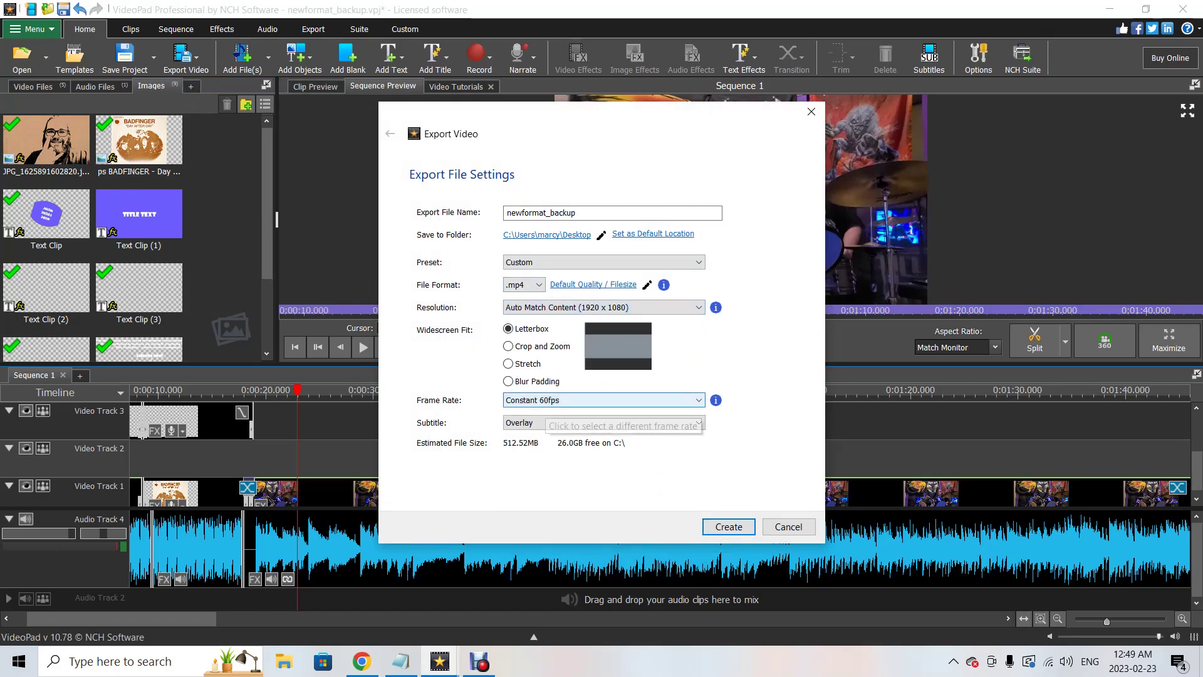
# Choose the existing 122dayafterday.mp4 on the Desktop as the basis for the export file name
pyautogui.click(601, 235)
pyautogui.scroll(-10, 814, 401)
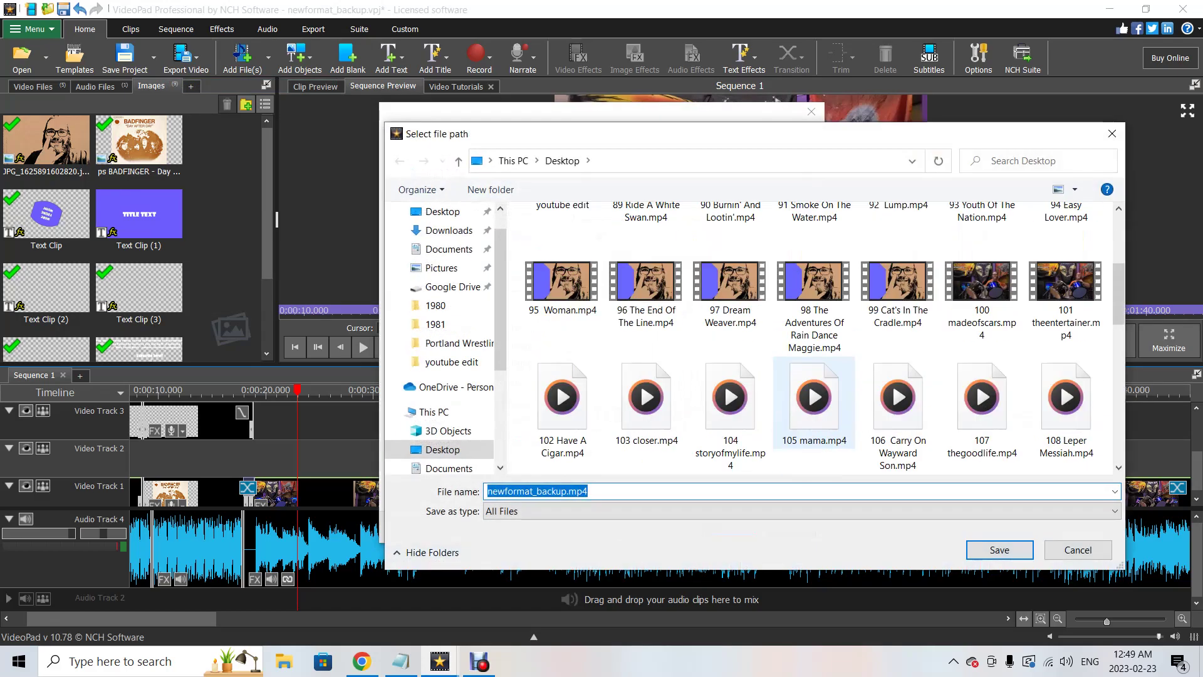
pyautogui.scroll(2, 898, 345)
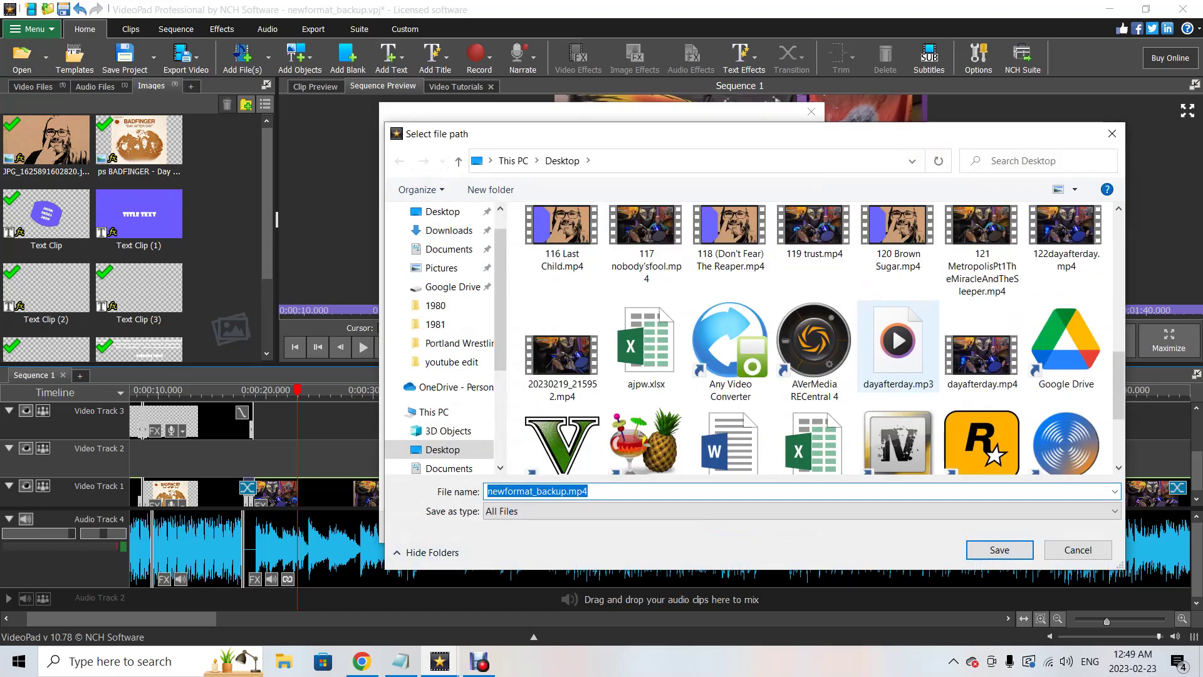
pyautogui.scroll(3, 898, 344)
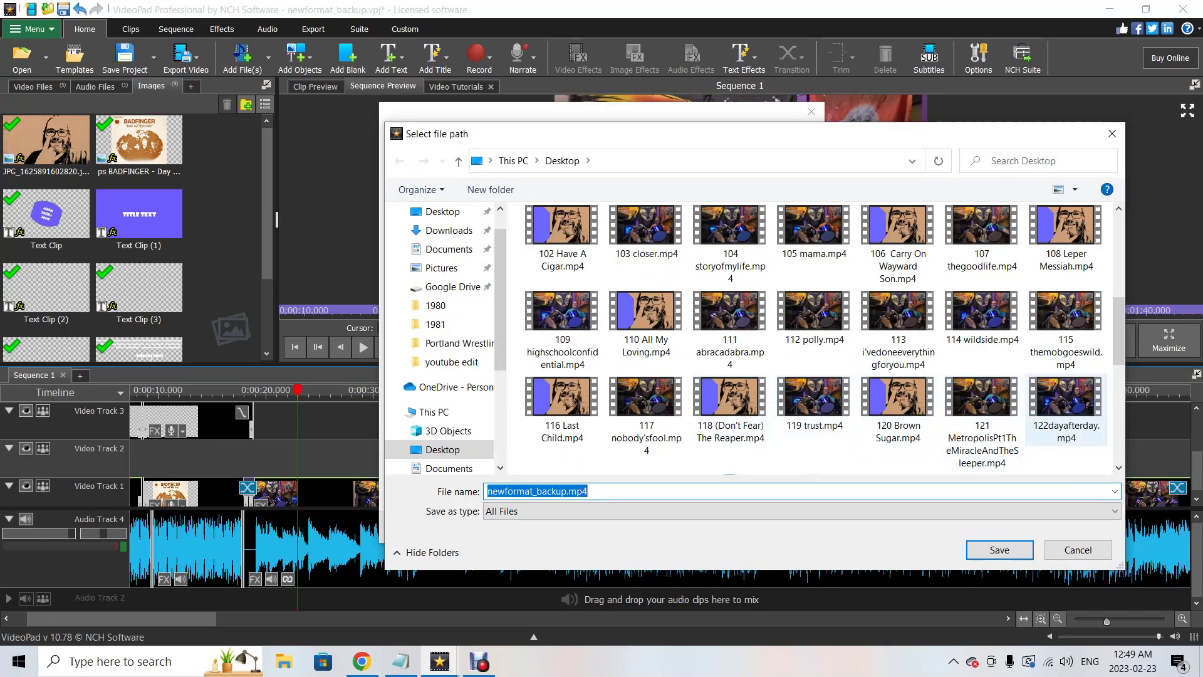
pyautogui.click(1065, 416)
pyautogui.rightClick(1065, 416)
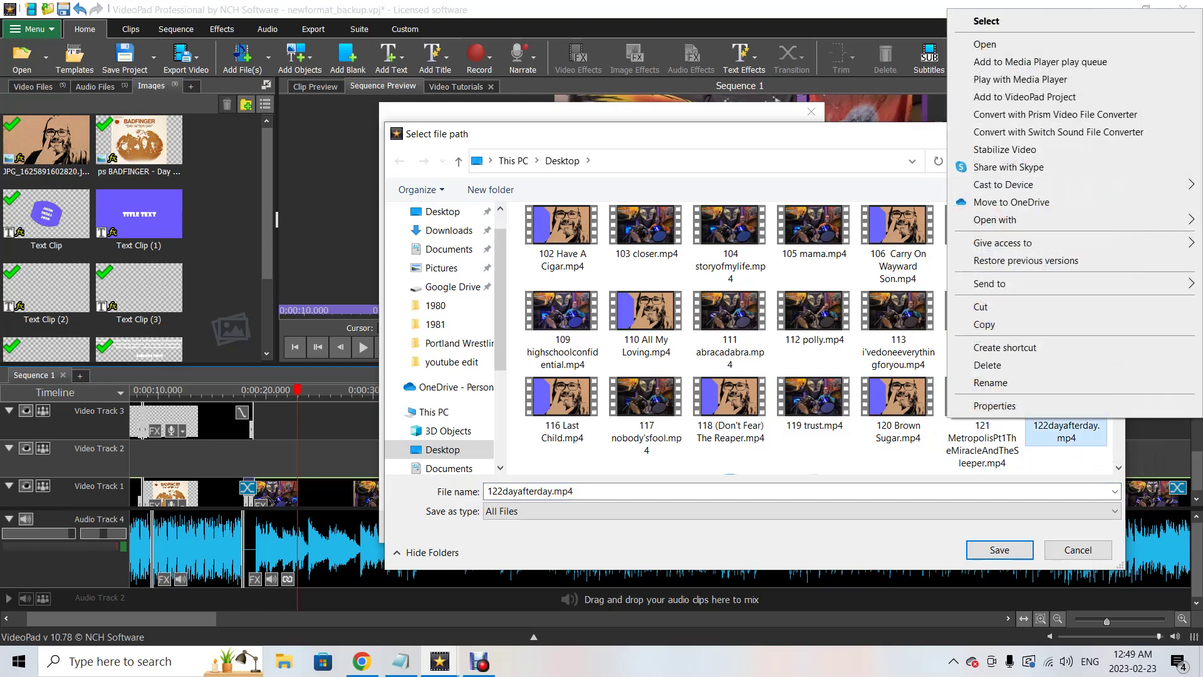
pyautogui.click(991, 383)
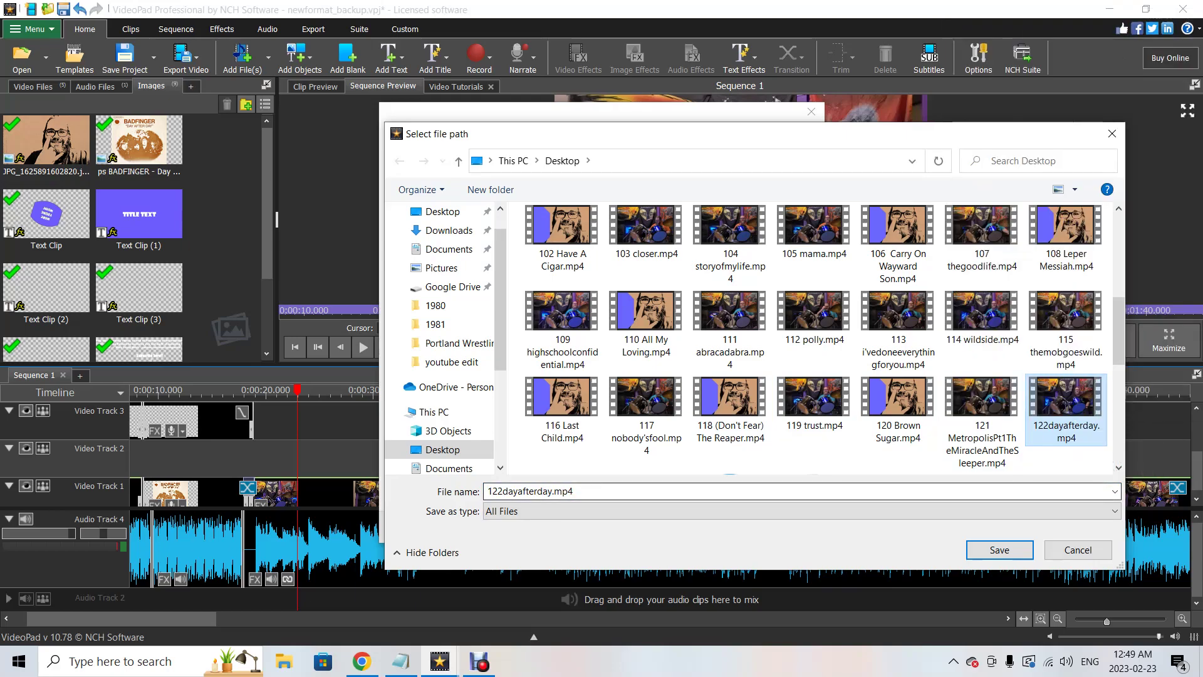
# Change the export file name to 122 Day After Day.mp4, save it to the Desktop and start the export
pyautogui.click(627, 492)
pyautogui.click(523, 492)
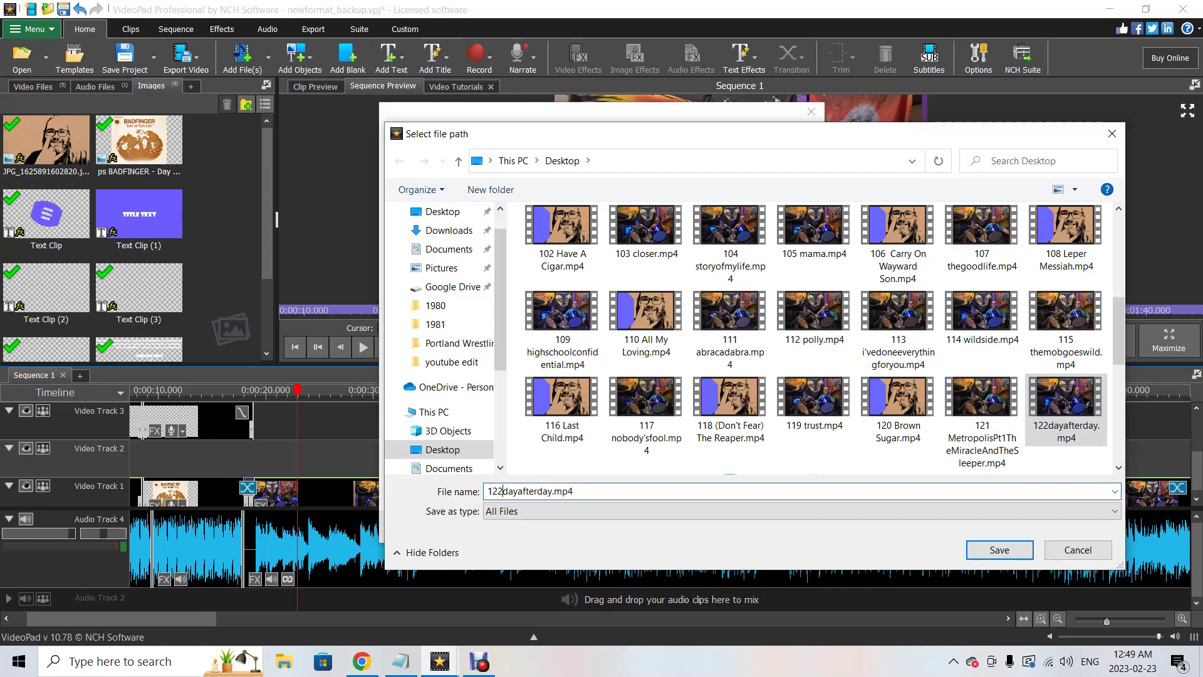
pyautogui.write('Day A')
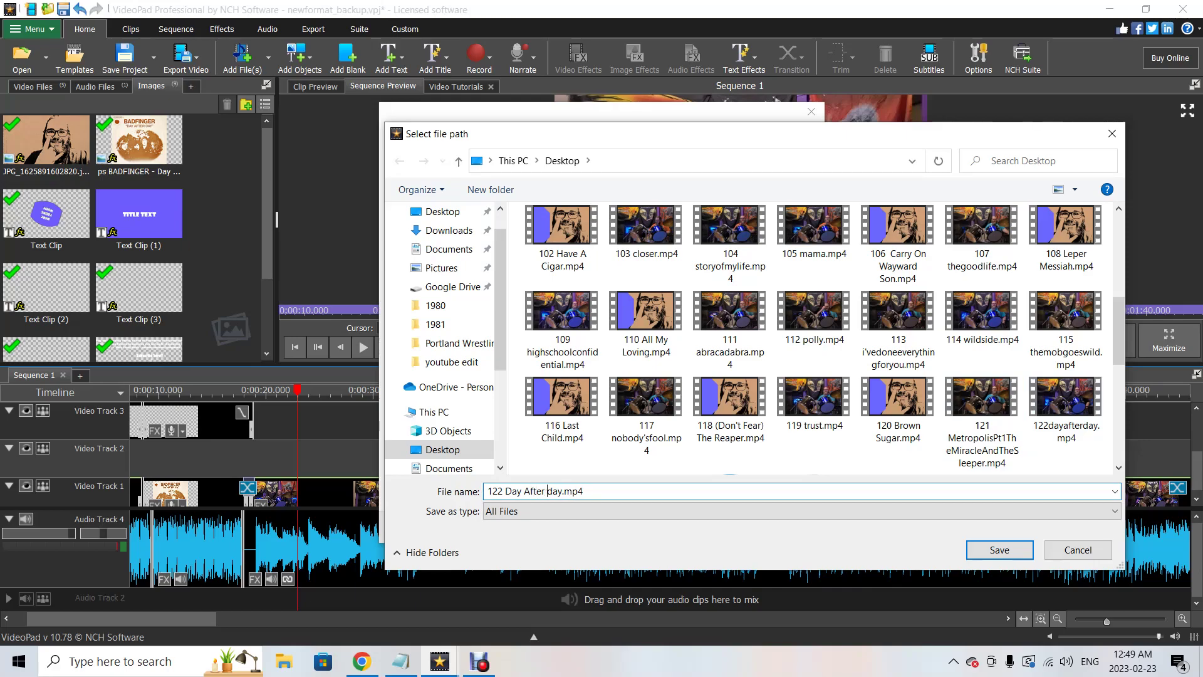
pyautogui.press('BackSpace')
pyautogui.write('D')
pyautogui.press('Return')
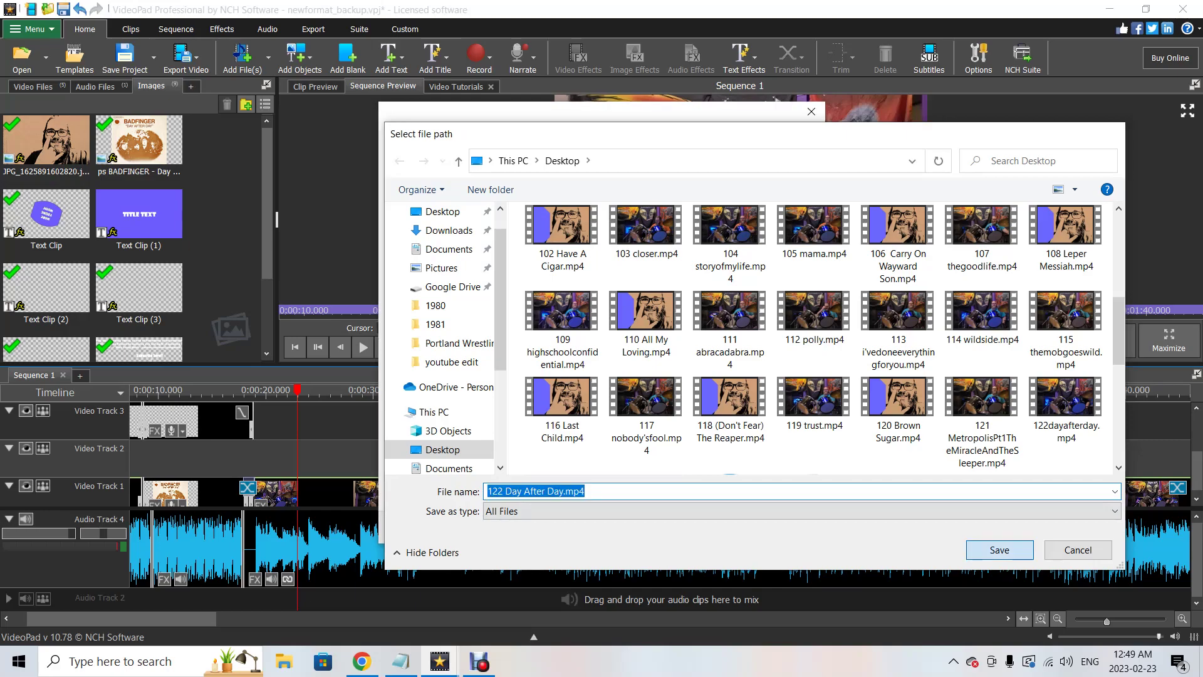
pyautogui.press('Return')
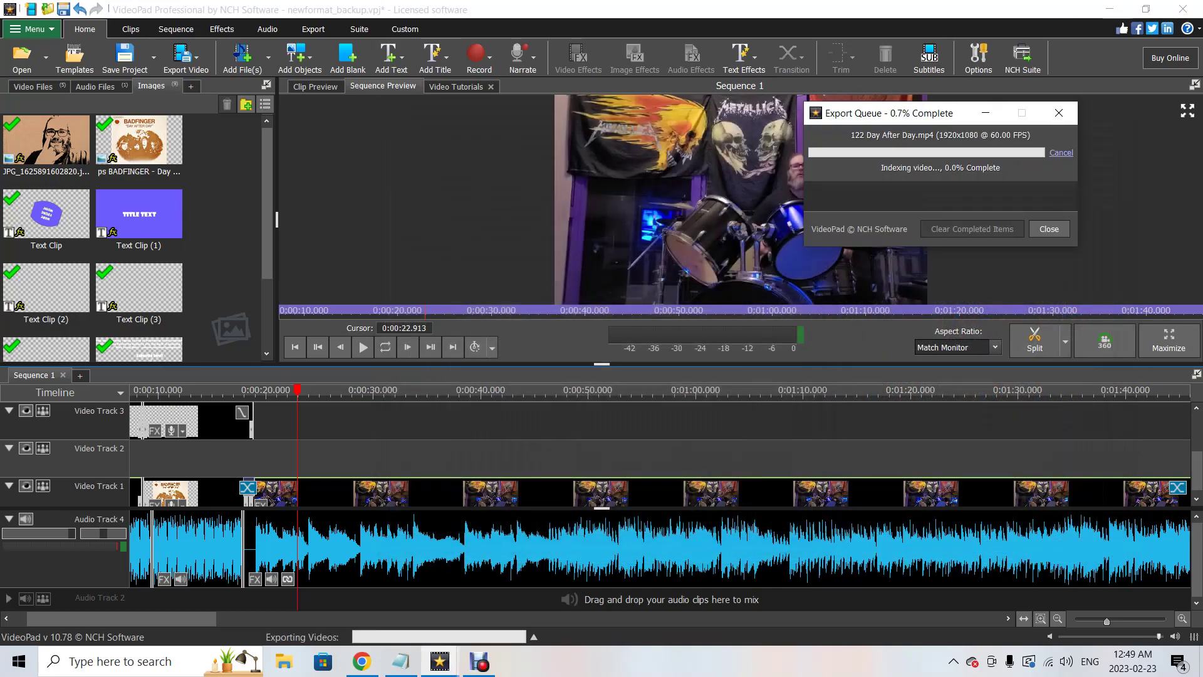
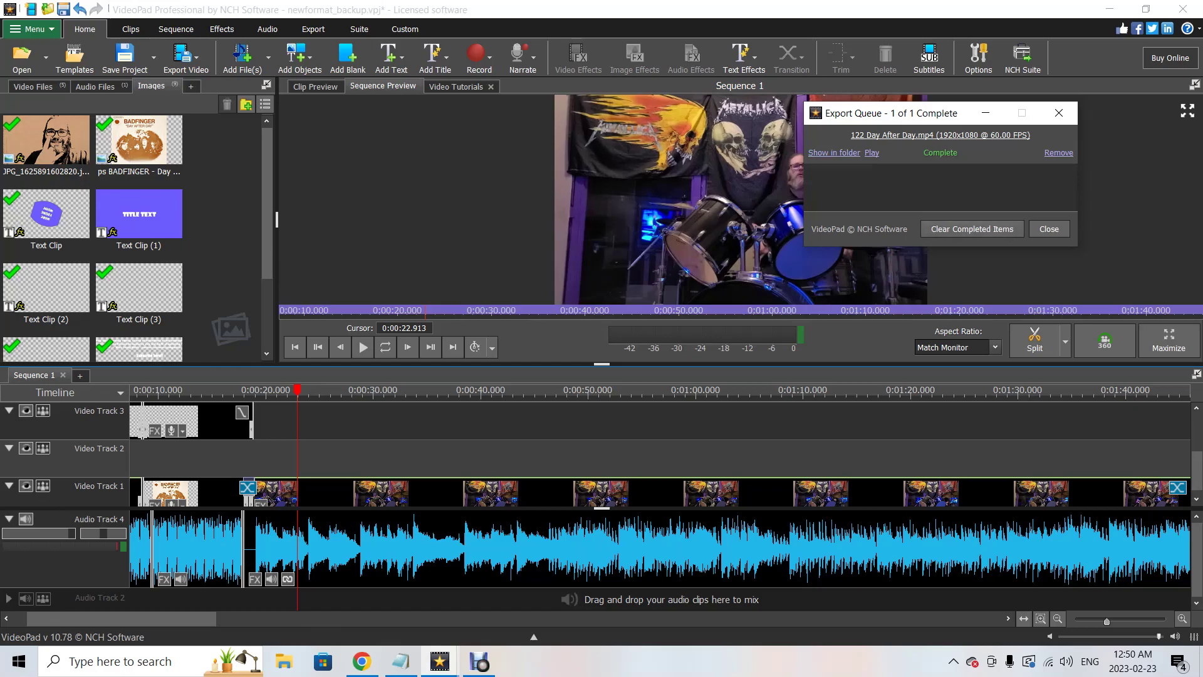
# Clear the completed export from the export queue and close the queue
pyautogui.click(972, 229)
pyautogui.click(1048, 229)
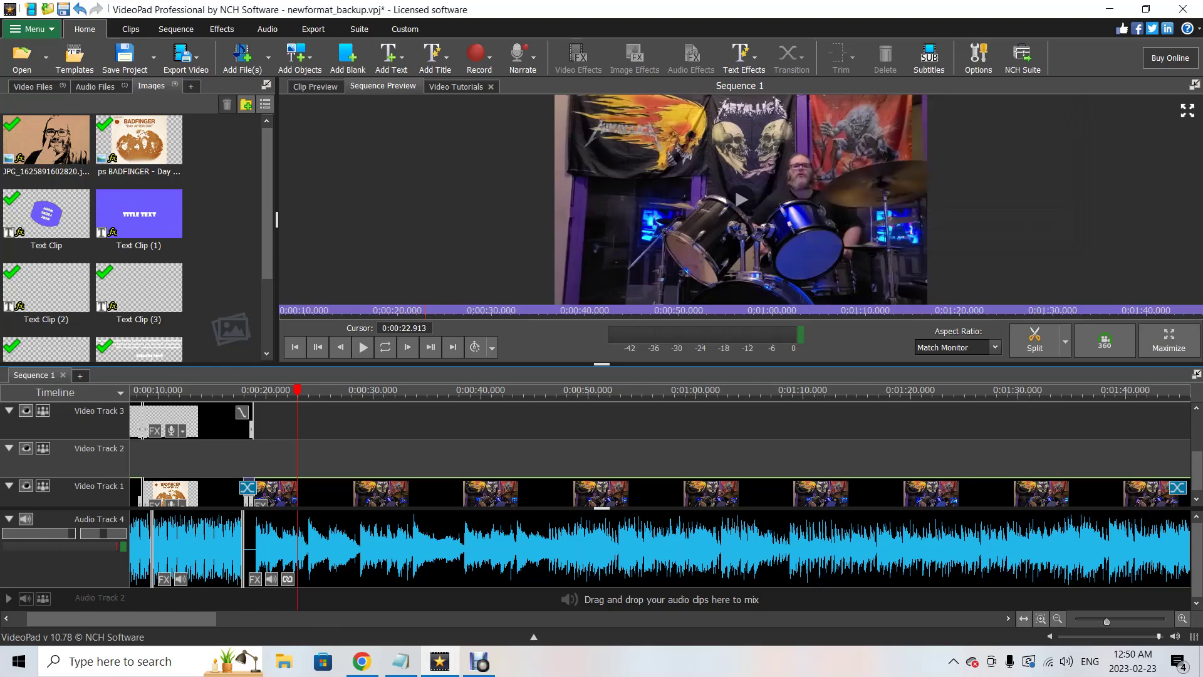
# Undo all of the project's edits, back to the original newformat_backup template clips without the song video and Badfinger cover
pyautogui.click(80, 10)
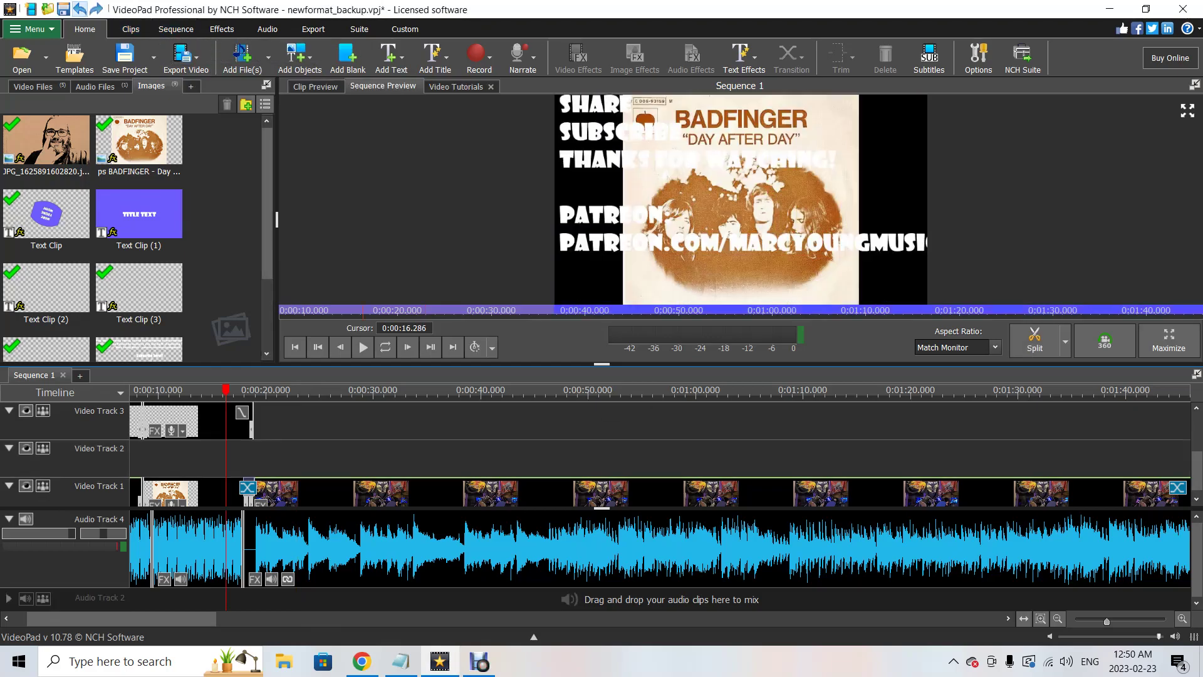
pyautogui.click(80, 9)
pyautogui.click(80, 9)
pyautogui.click(79, 10)
pyautogui.click(80, 10)
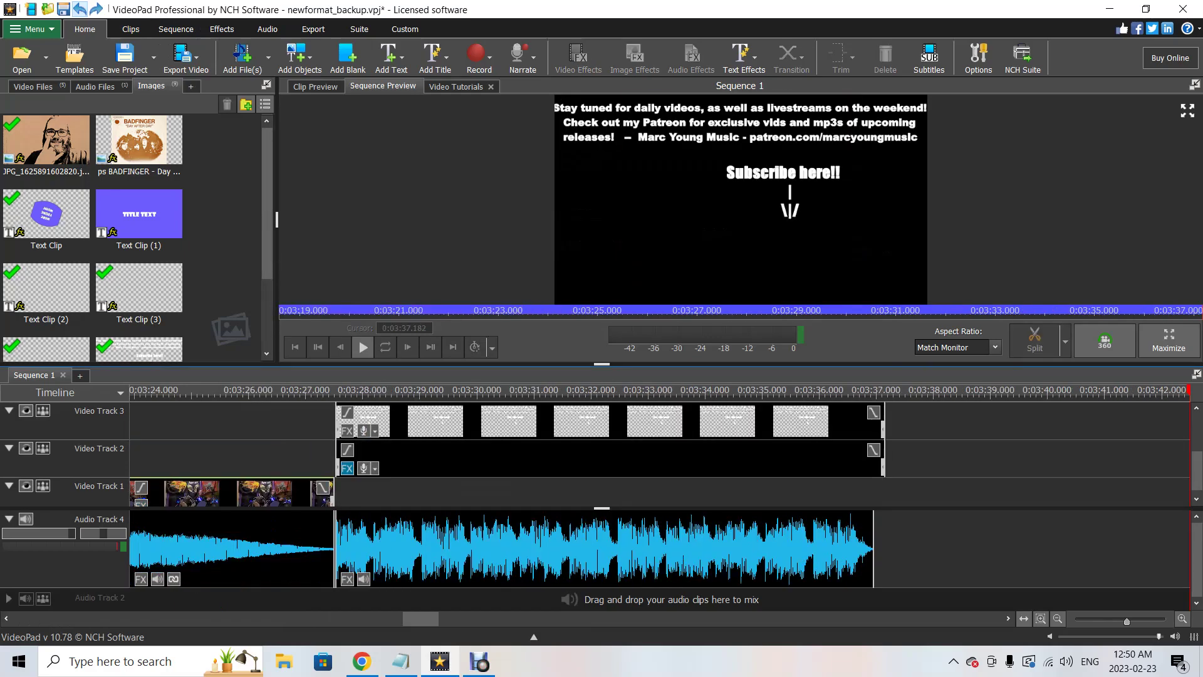
pyautogui.click(79, 9)
pyautogui.click(80, 9)
pyautogui.click(80, 9)
pyautogui.click(79, 9)
pyautogui.hotkey('ctrl', 'z')
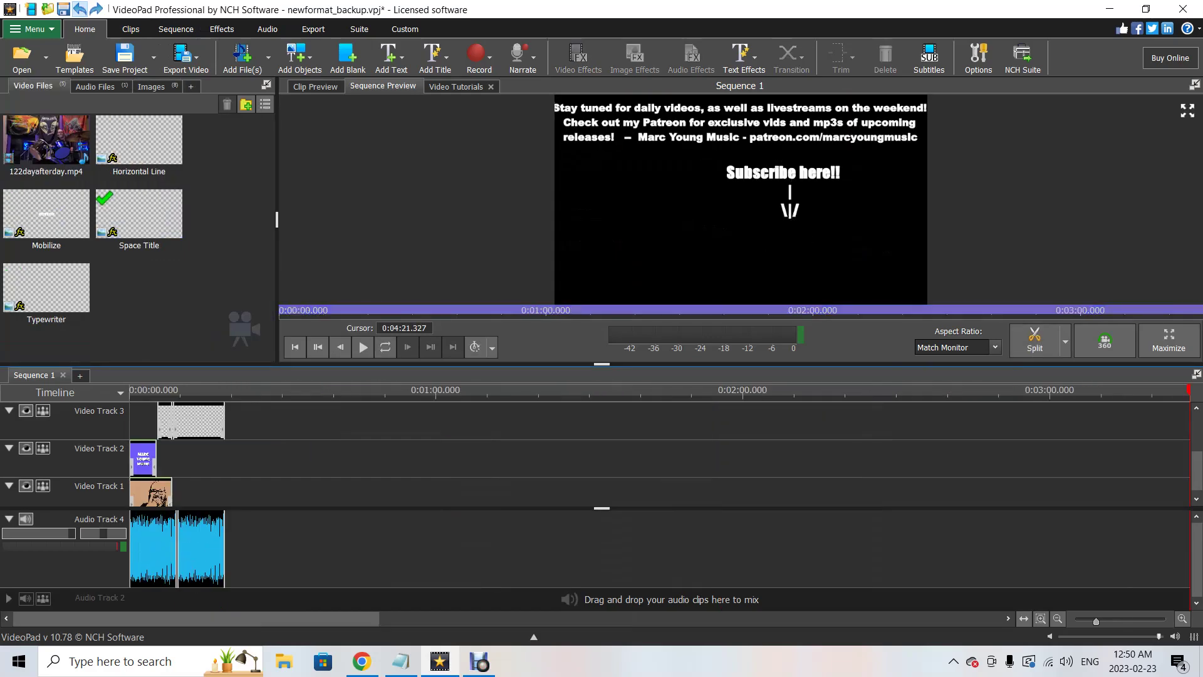
pyautogui.hotkey('ctrl', 'z')
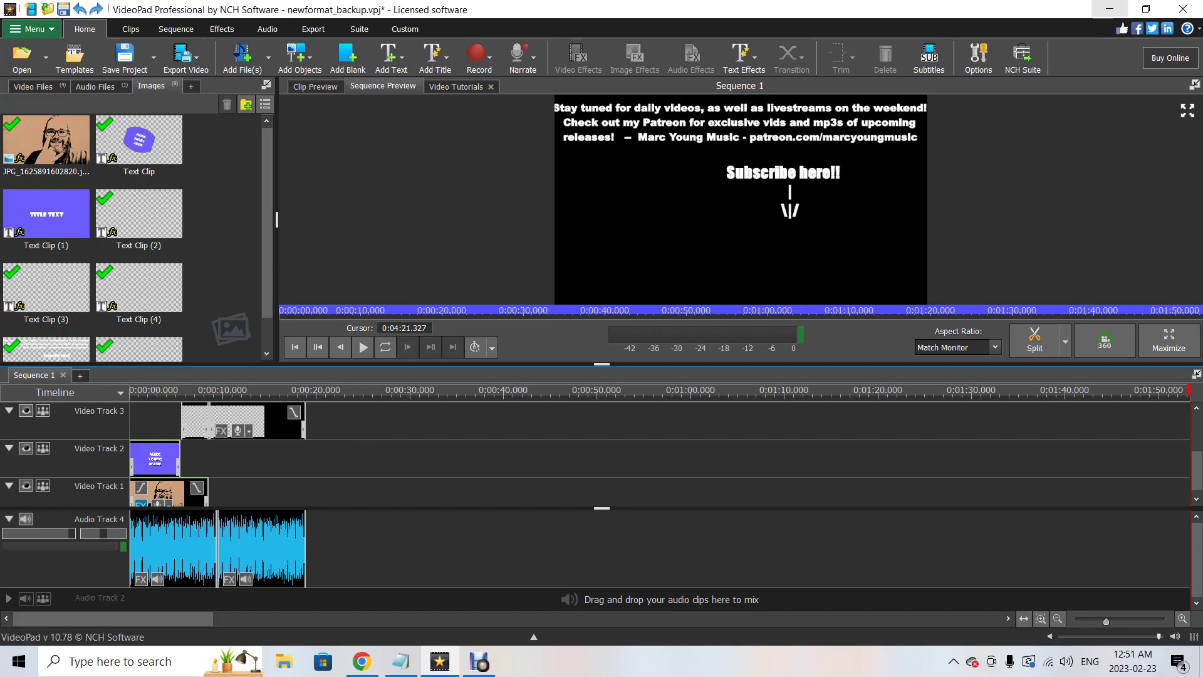
# Minimize the editor, play the exported 122 Day After Day.mp4 from the desktop to check its ending, and close the player
pyautogui.click(1109, 8)
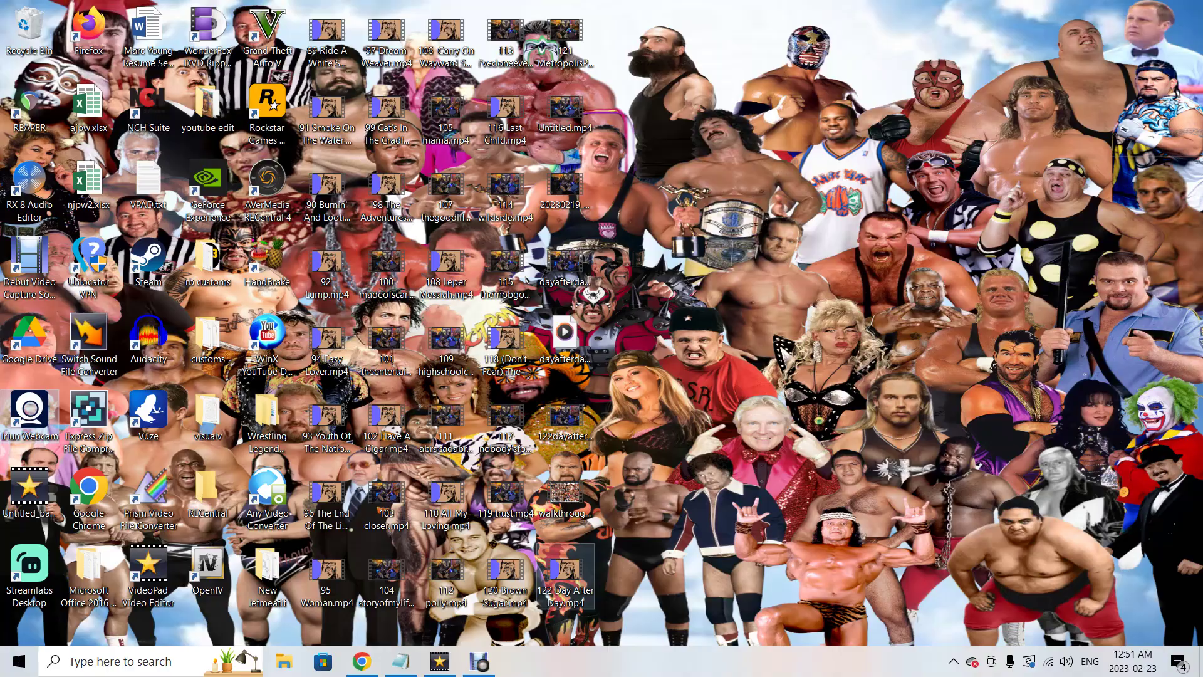
pyautogui.doubleClick(566, 571)
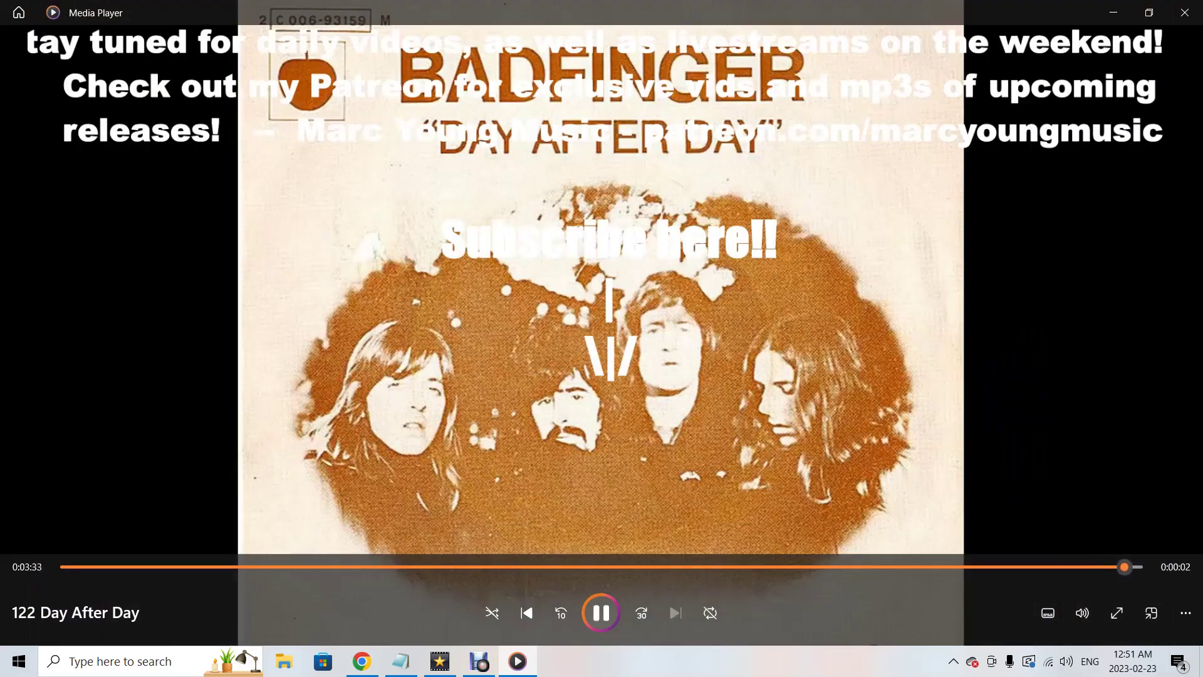
pyautogui.click(601, 613)
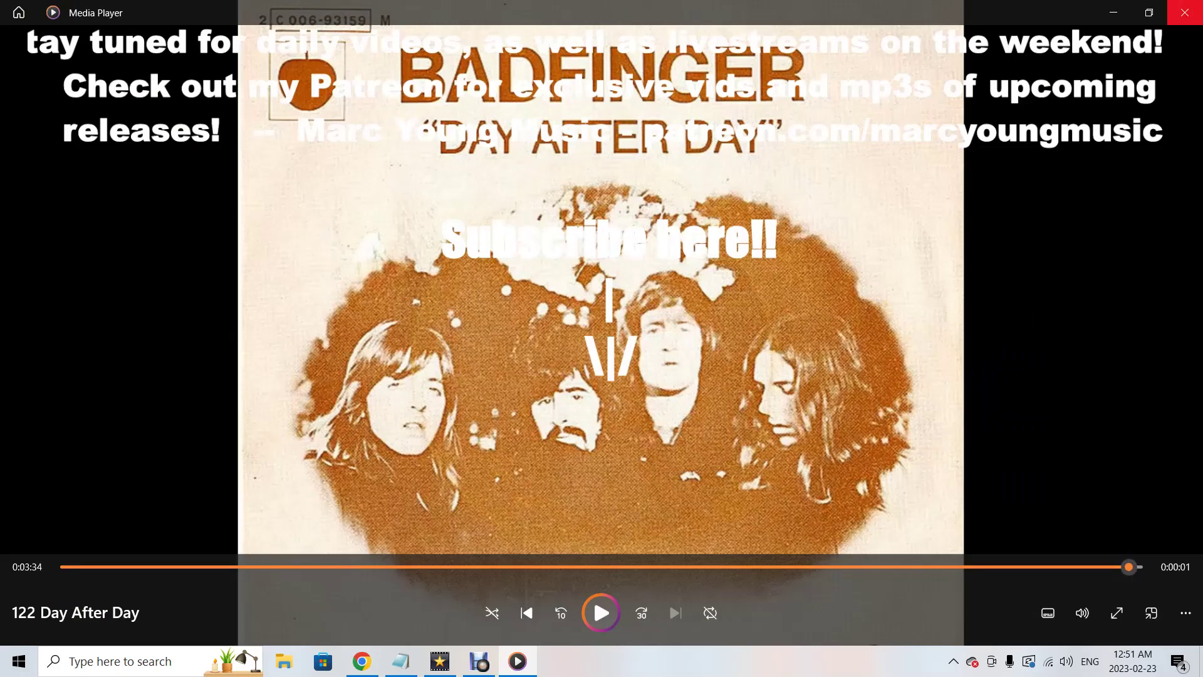
pyautogui.click(1184, 13)
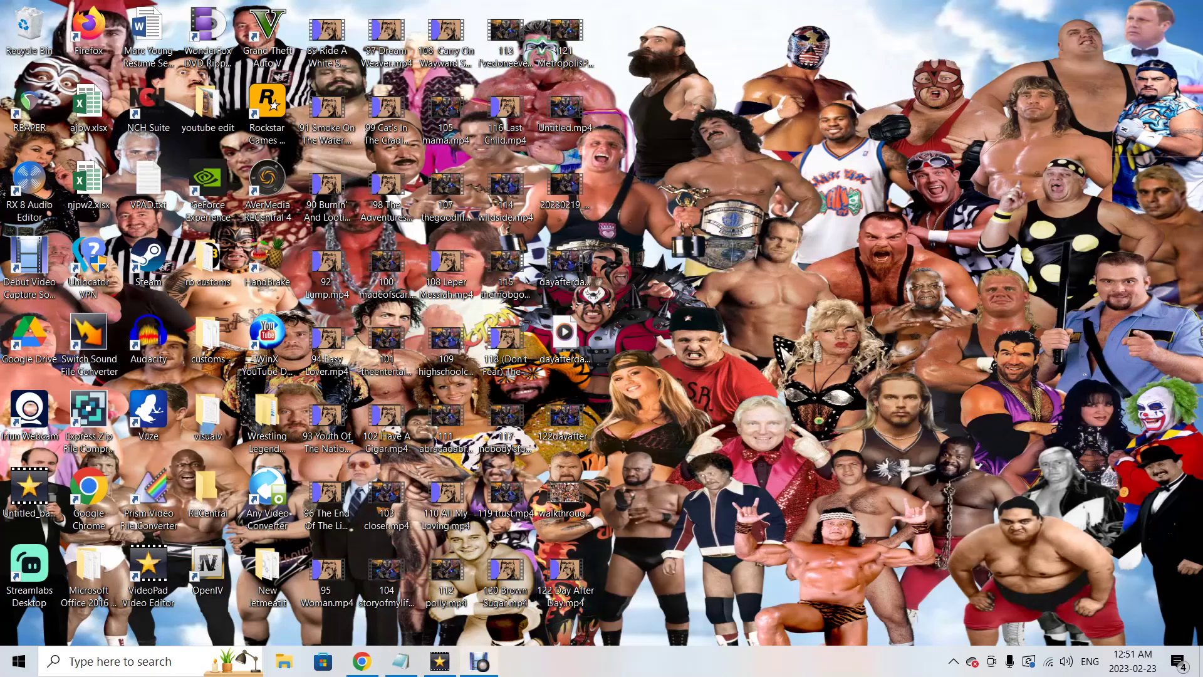
# Launch Audacity from the desktop and maximize its window
pyautogui.moveTo(479, 661)
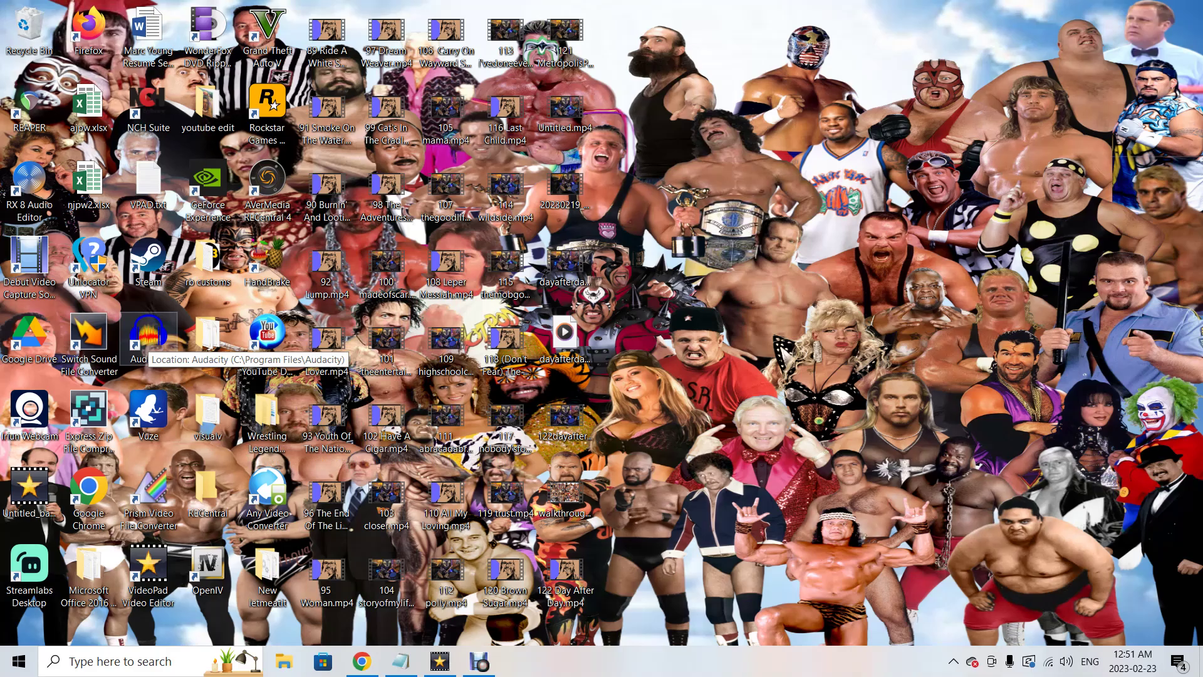
pyautogui.doubleClick(148, 338)
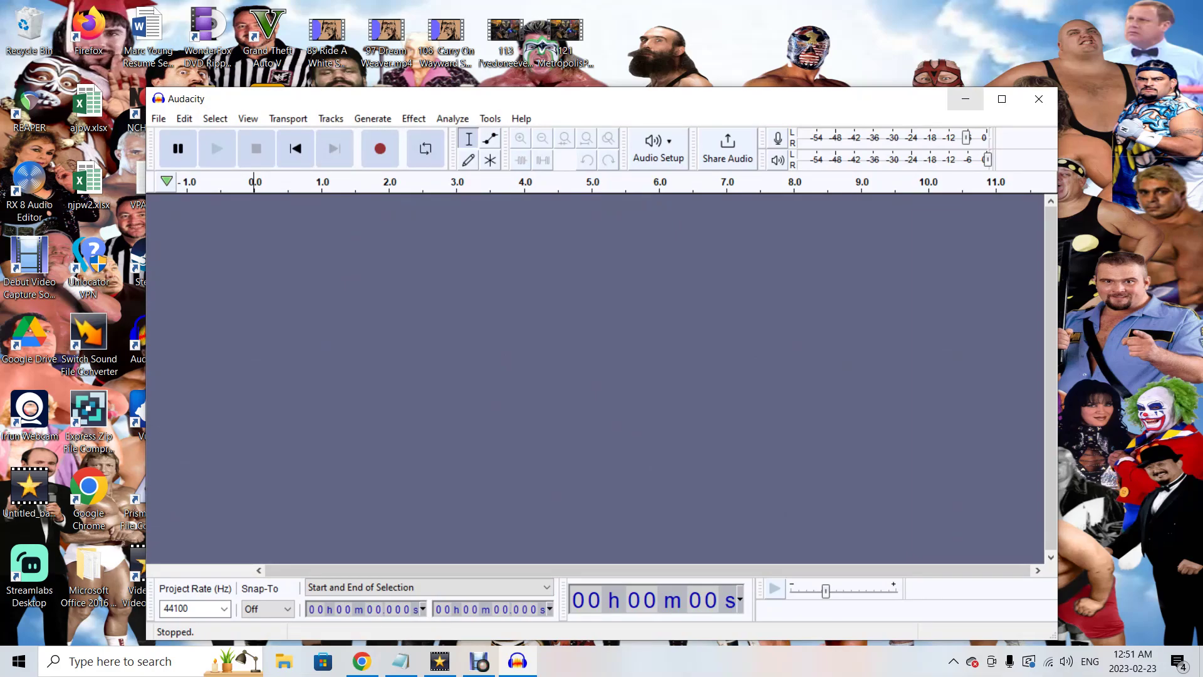
pyautogui.click(1001, 99)
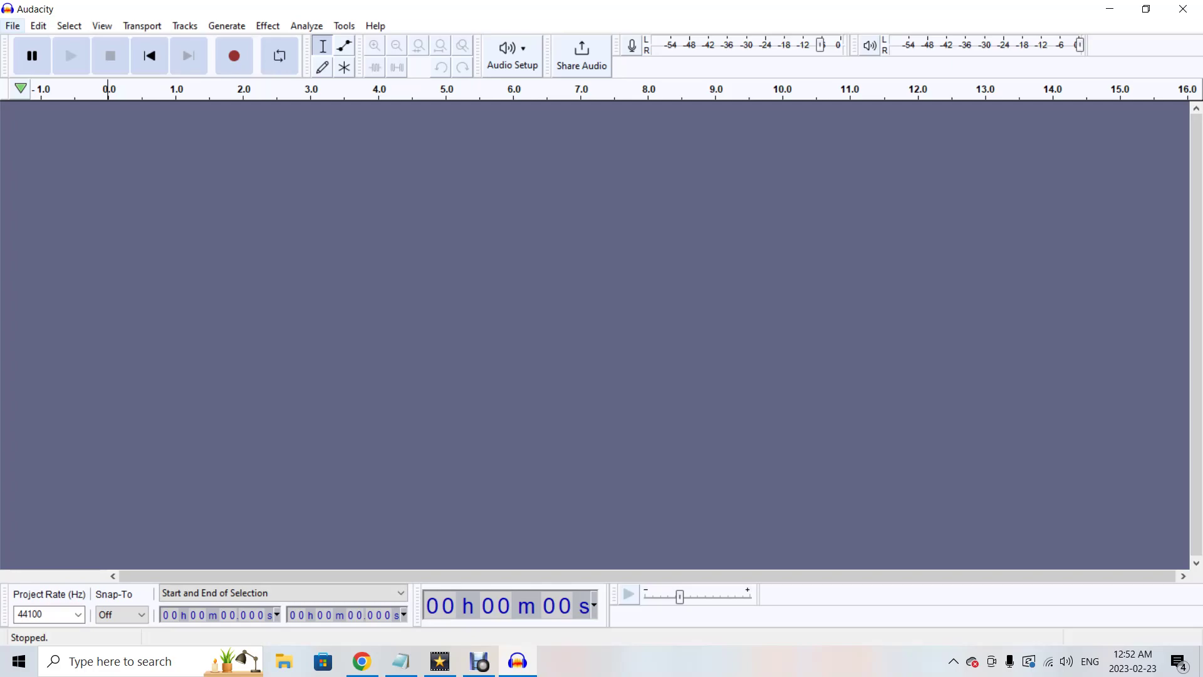
# Start an audio import and browse to the Deep Purple - Highway Star folder inside the Rock Band folder
pyautogui.click(13, 26)
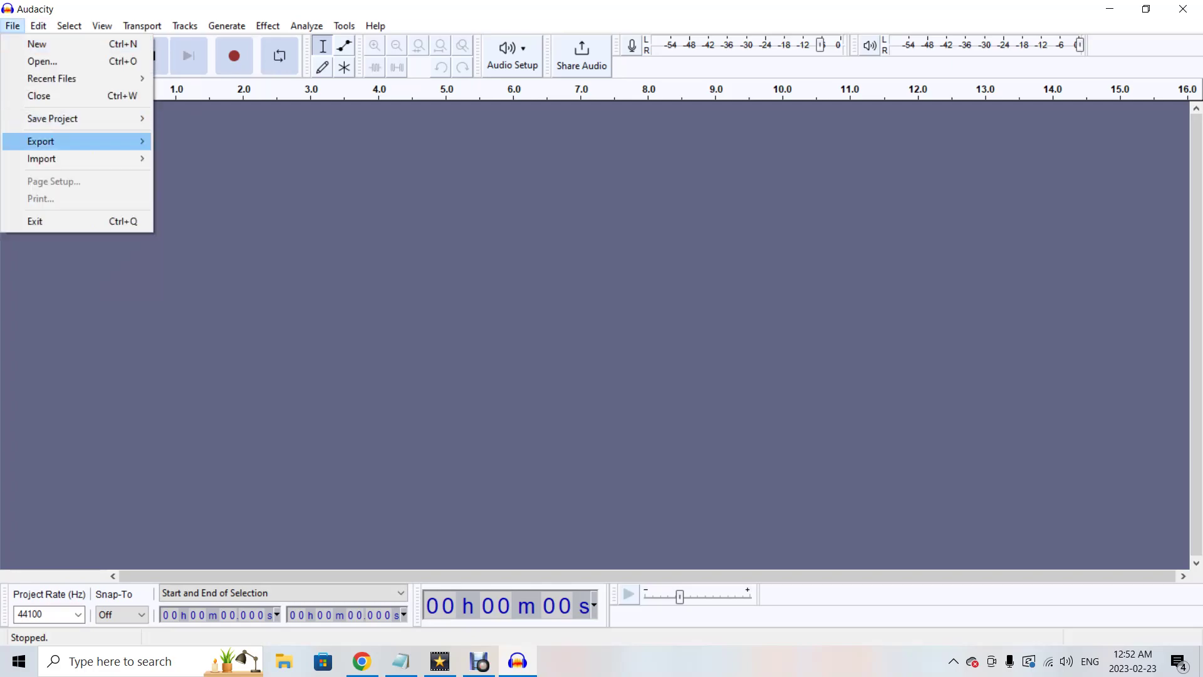
pyautogui.moveTo(63, 158)
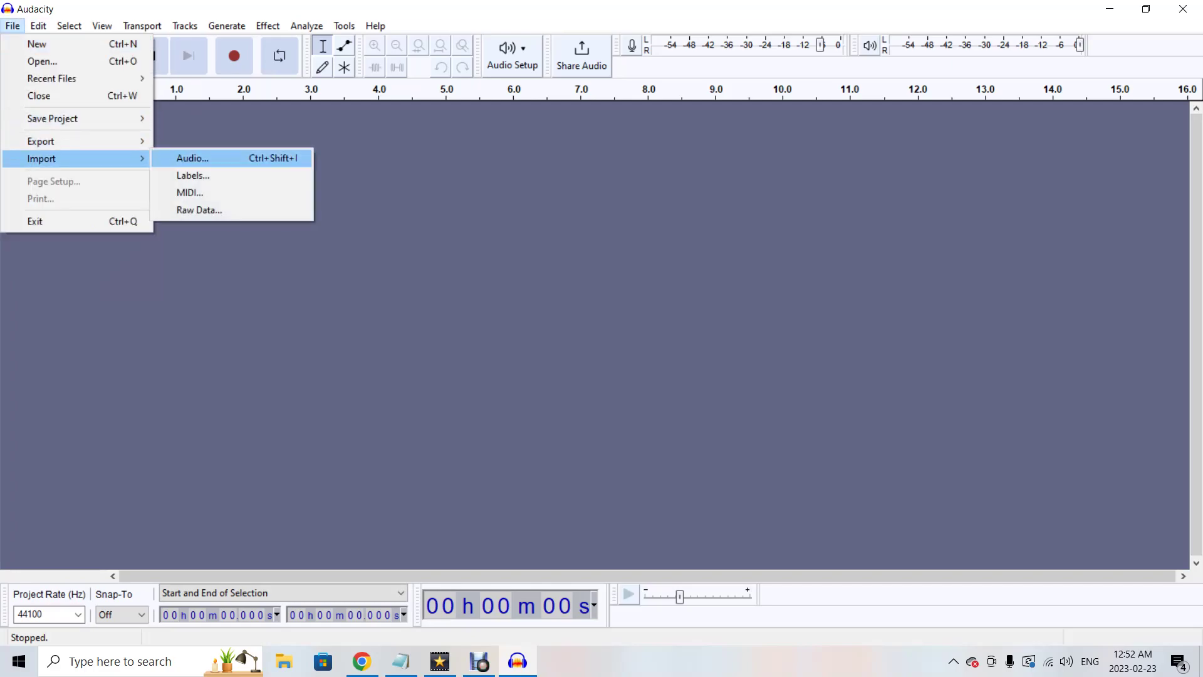
pyautogui.click(193, 158)
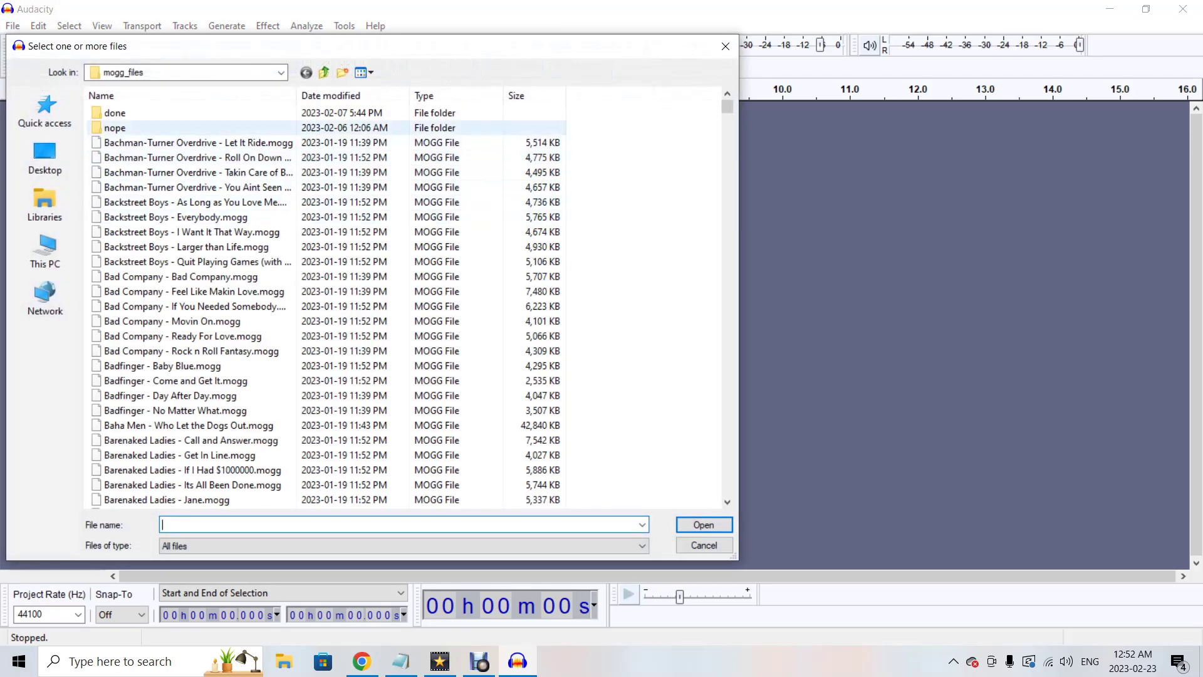
pyautogui.click(323, 72)
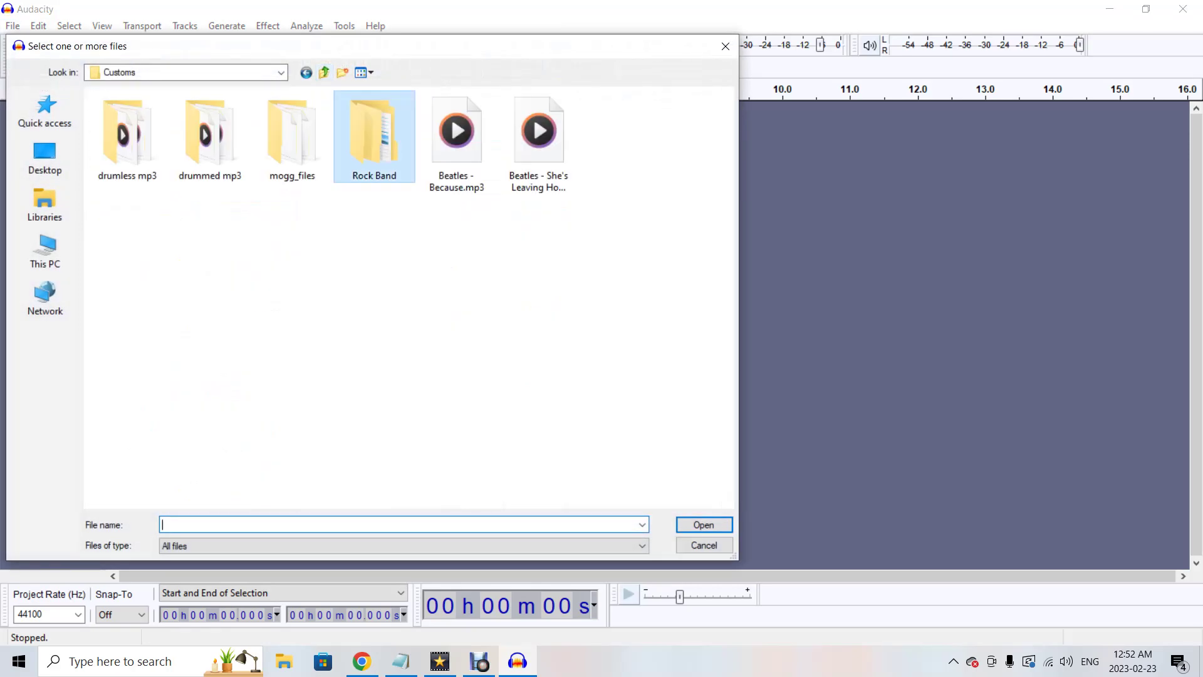
pyautogui.doubleClick(374, 138)
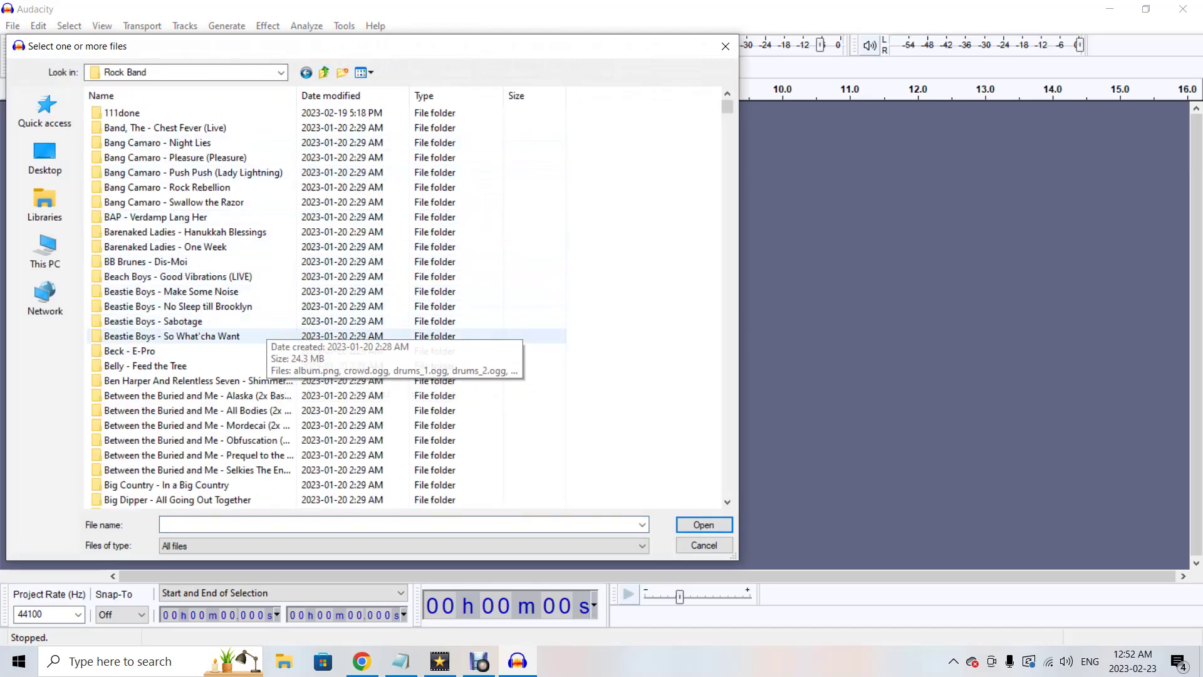
pyautogui.scroll(-19, 263, 335)
pyautogui.scroll(-20, 264, 321)
pyautogui.scroll(-20, 263, 321)
pyautogui.scroll(-10, 263, 321)
pyautogui.scroll(5, 263, 321)
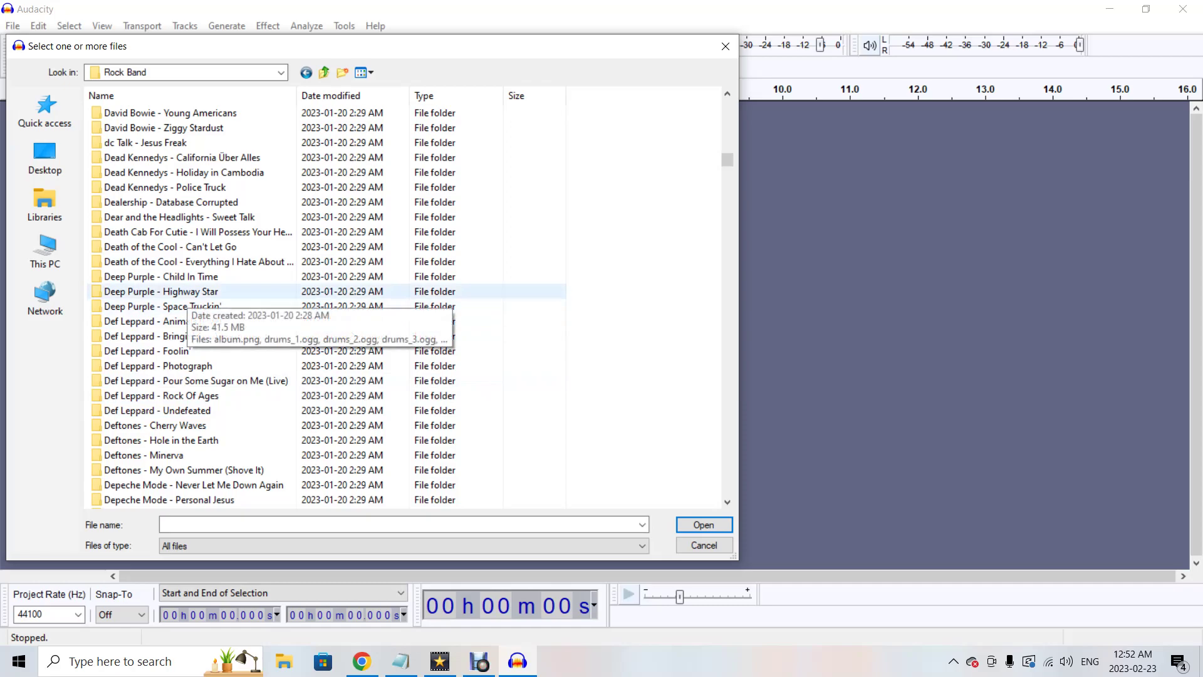
pyautogui.doubleClick(182, 292)
# Import drums_1.ogg, drums_2.ogg, drums_3.ogg, guitar.ogg, rhythm.ogg, song.ogg and vocals.ogg as separate tracks
pyautogui.click(131, 128)
pyautogui.hotkey('shift', 'Down')
pyautogui.hotkey('shift', 'Down')
pyautogui.hotkey('shift', 'Down')
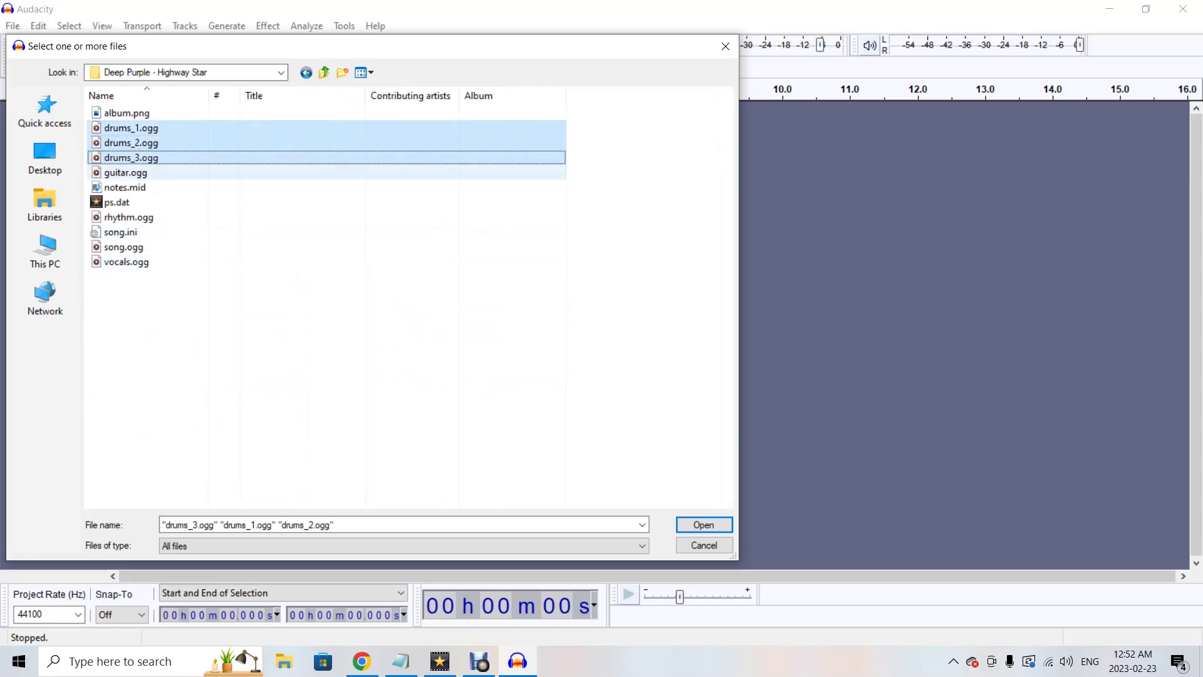
pyautogui.keyDown('ctrl'); pyautogui.click(129, 217); pyautogui.keyUp('ctrl')
pyautogui.keyDown('ctrl'); pyautogui.click(123, 247); pyautogui.keyUp('ctrl')
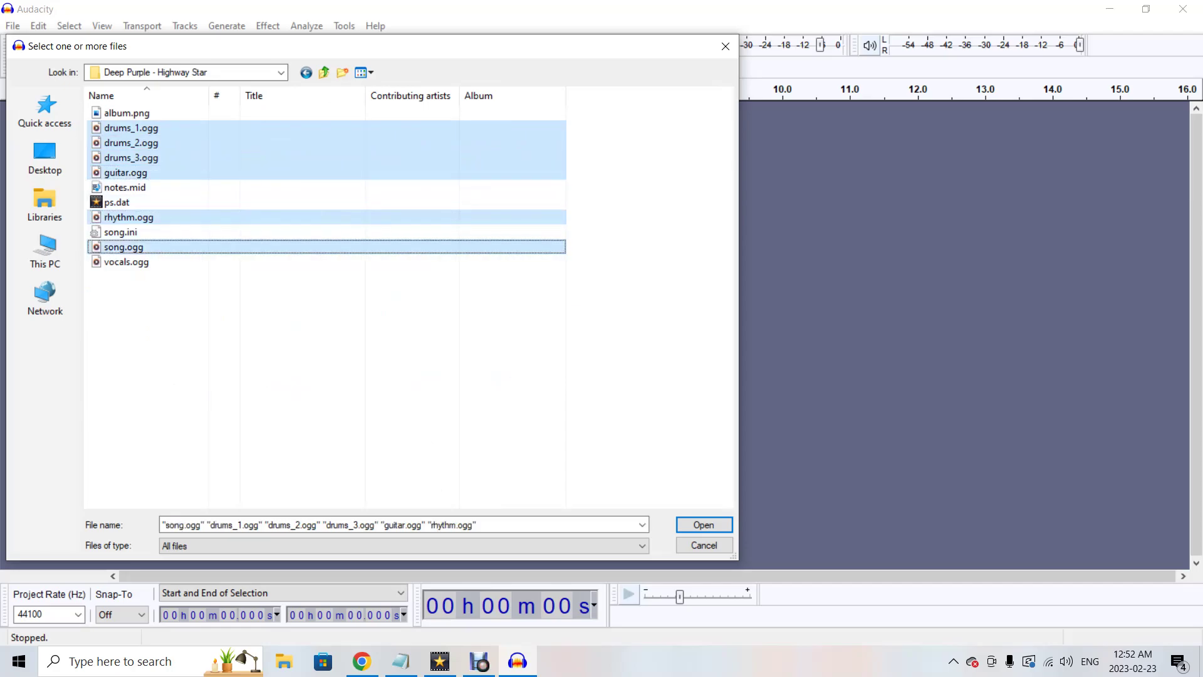
pyautogui.keyDown('ctrl'); pyautogui.click(127, 262); pyautogui.keyUp('ctrl')
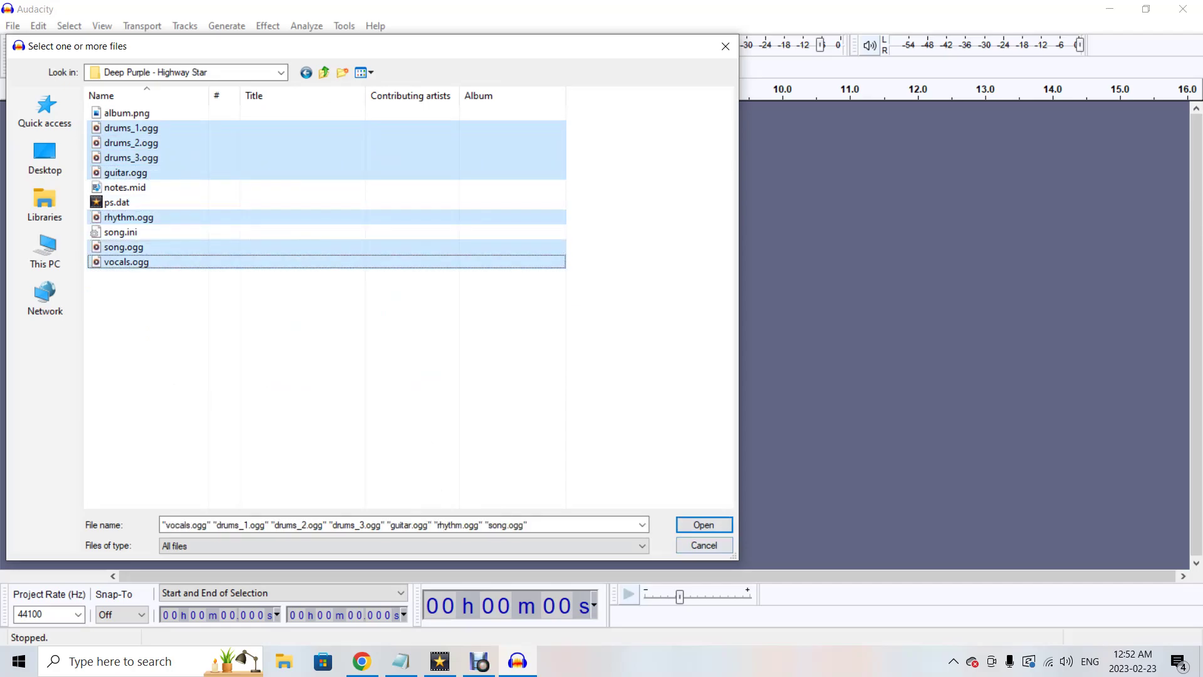
pyautogui.press('Return')
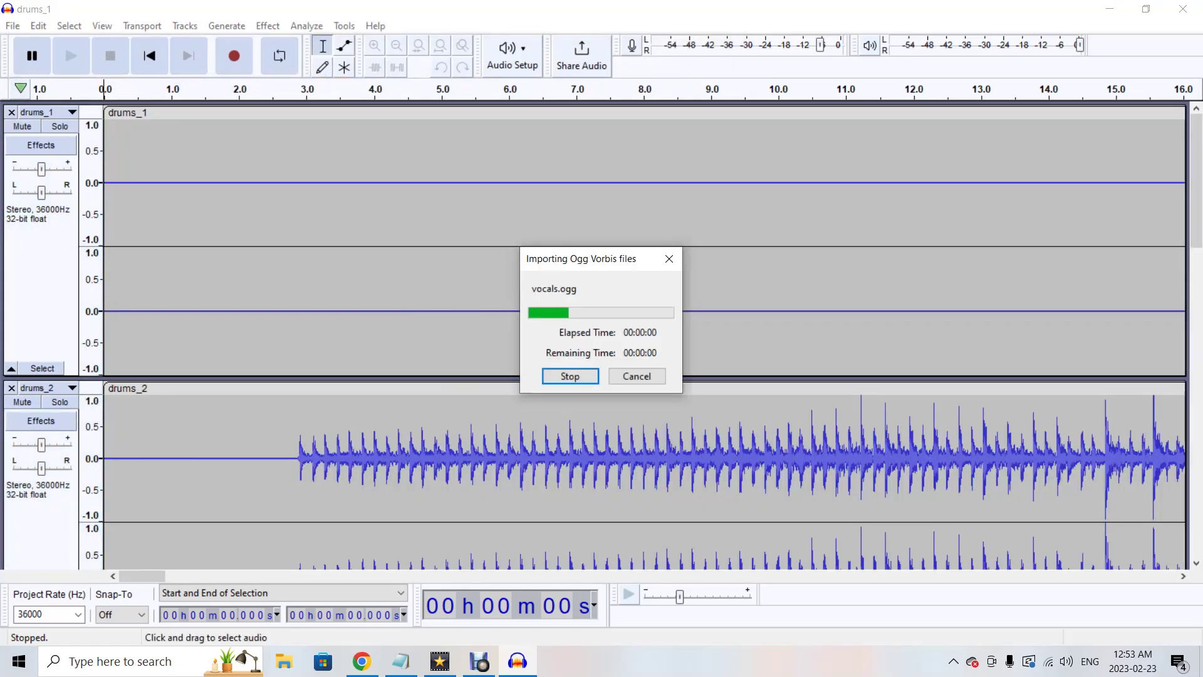
# Play the opening seconds of the full Highway Star mix with all tracks audible, and stop playback
pyautogui.scroll(15, 627, 335)
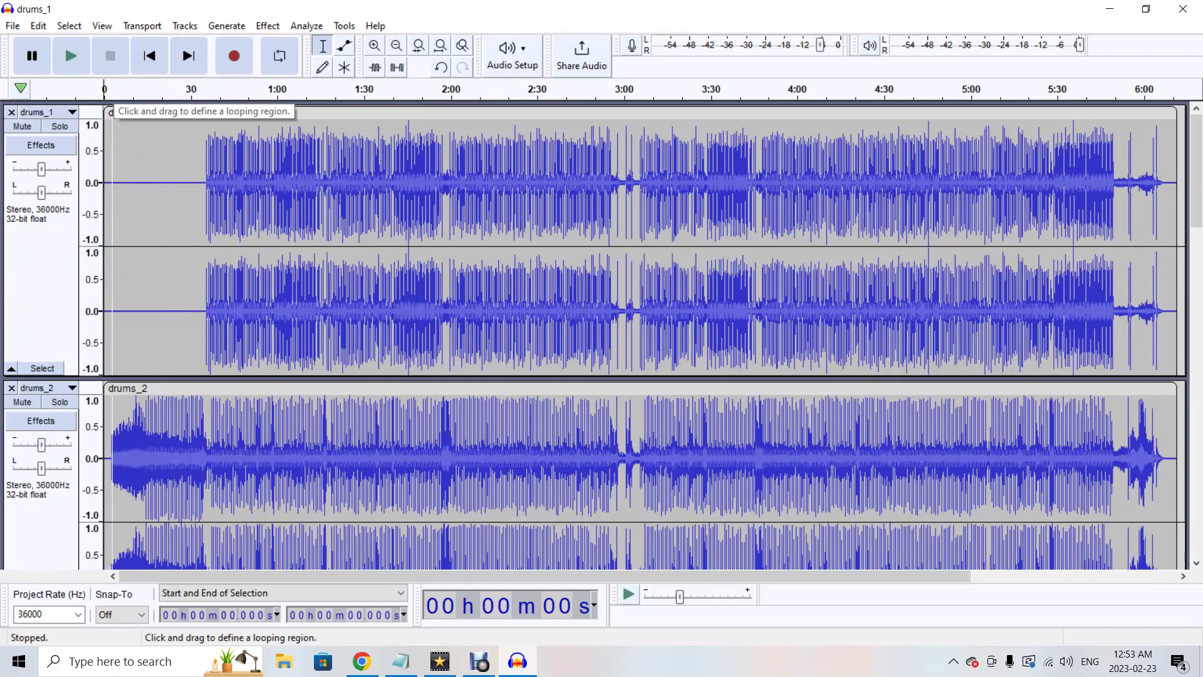
pyautogui.click(111, 93)
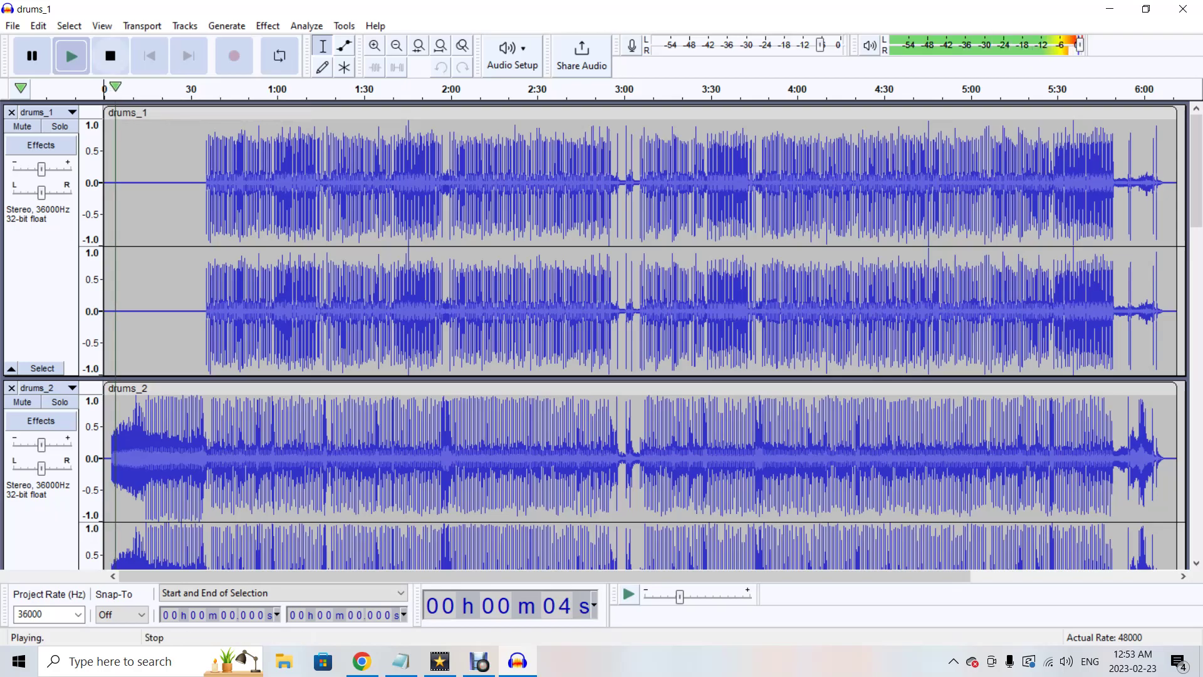
pyautogui.click(110, 57)
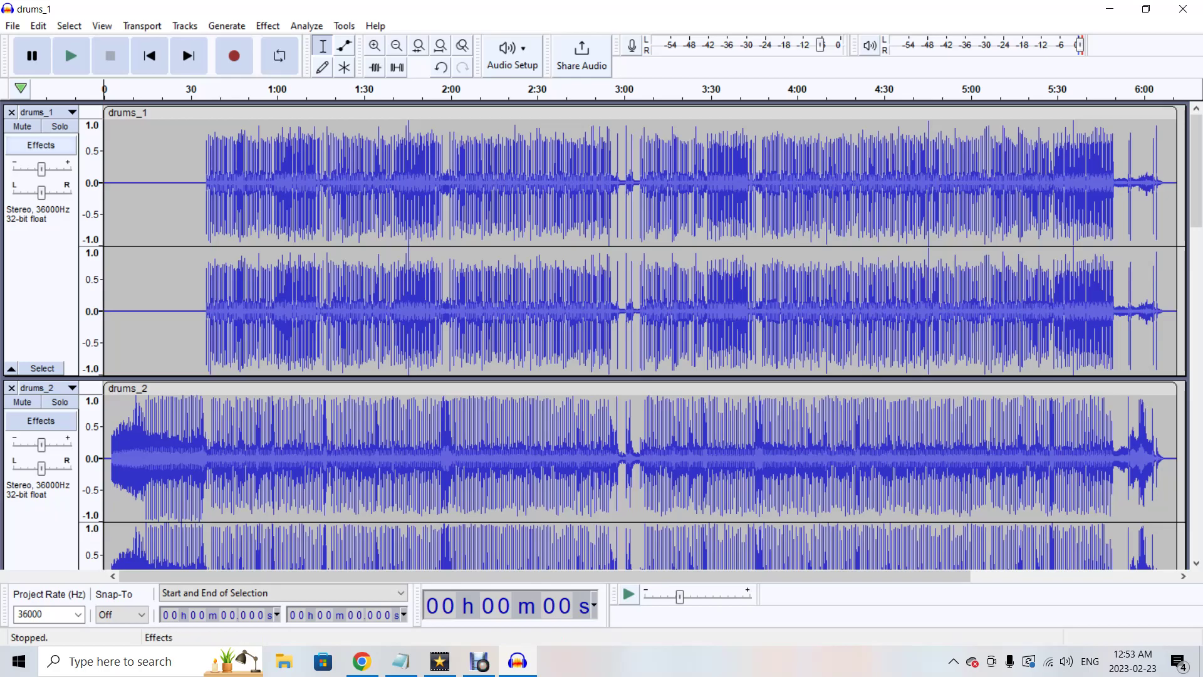
# Mute the drums_1, drums_2 and drums_3 tracks
pyautogui.click(22, 126)
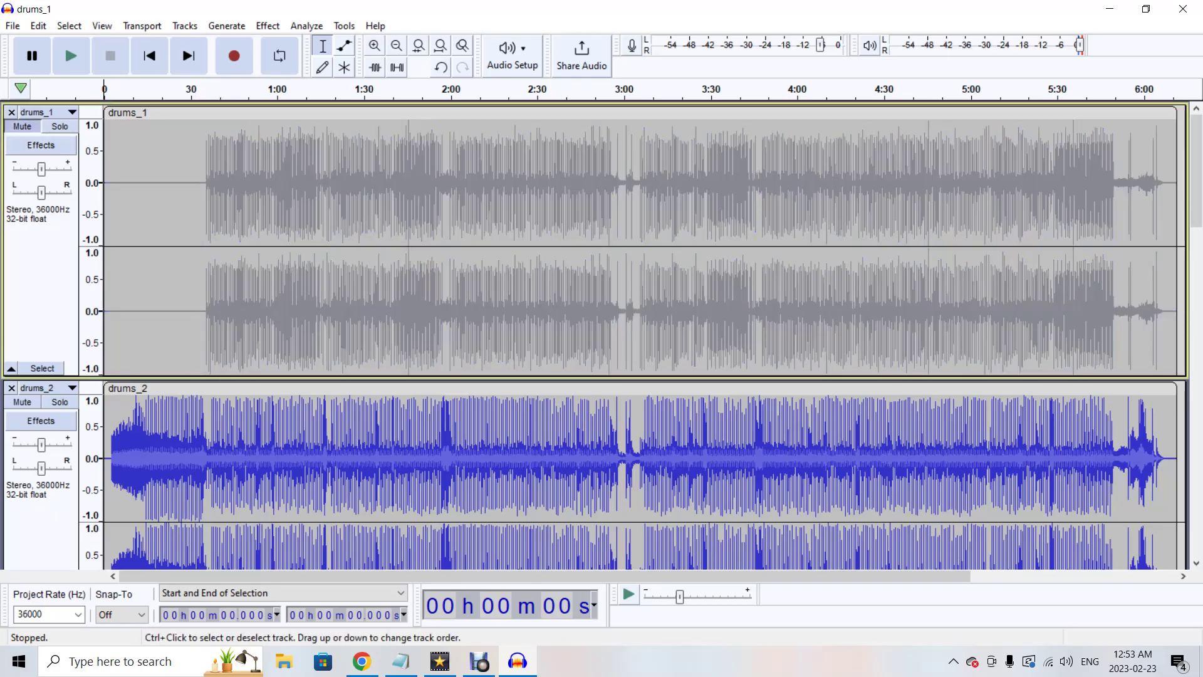
pyautogui.click(22, 401)
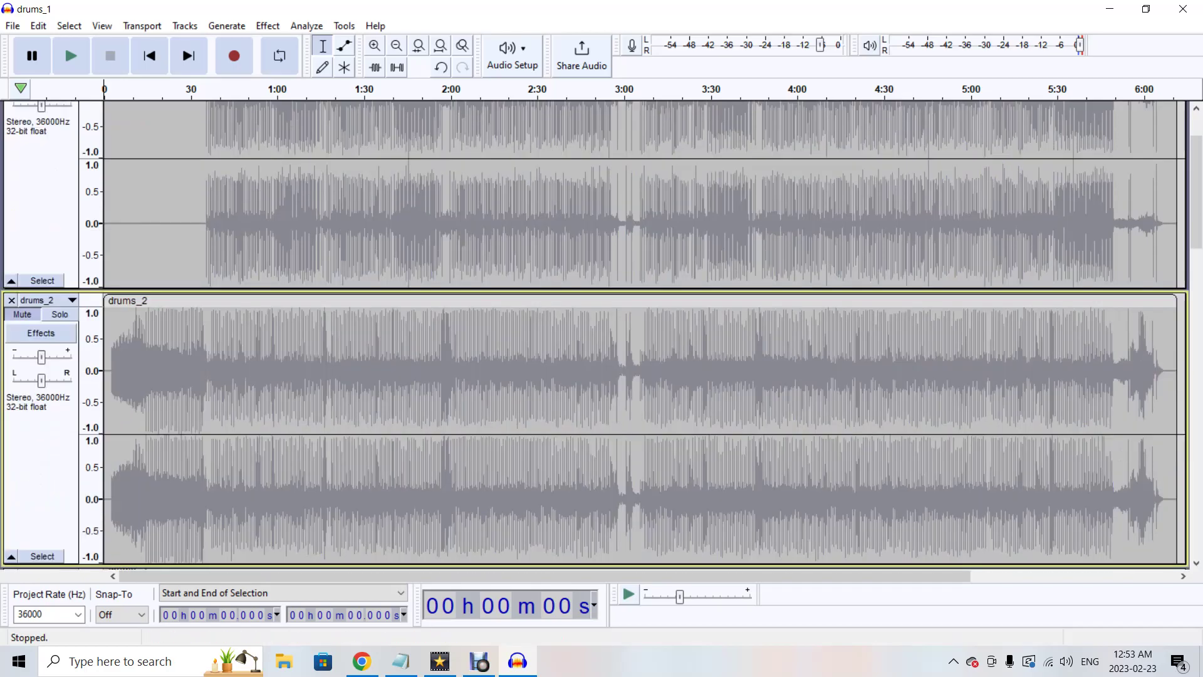
pyautogui.scroll(-5, 627, 332)
pyautogui.scroll(-5, 38, 332)
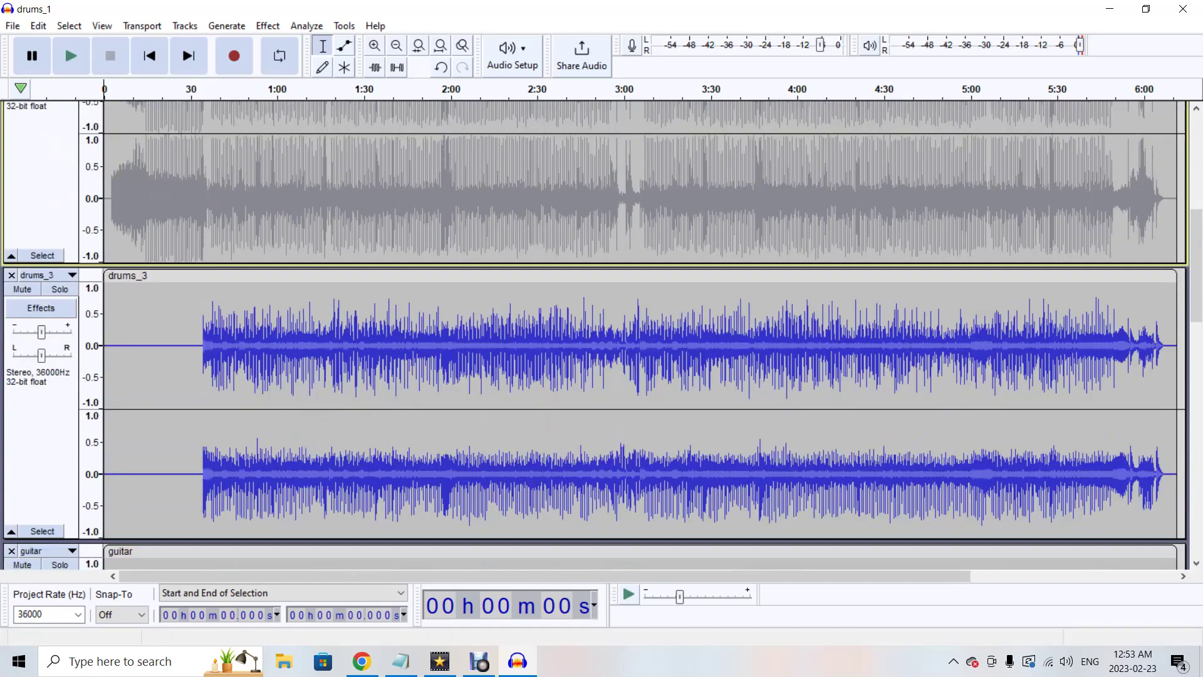
pyautogui.scroll(-2, 627, 332)
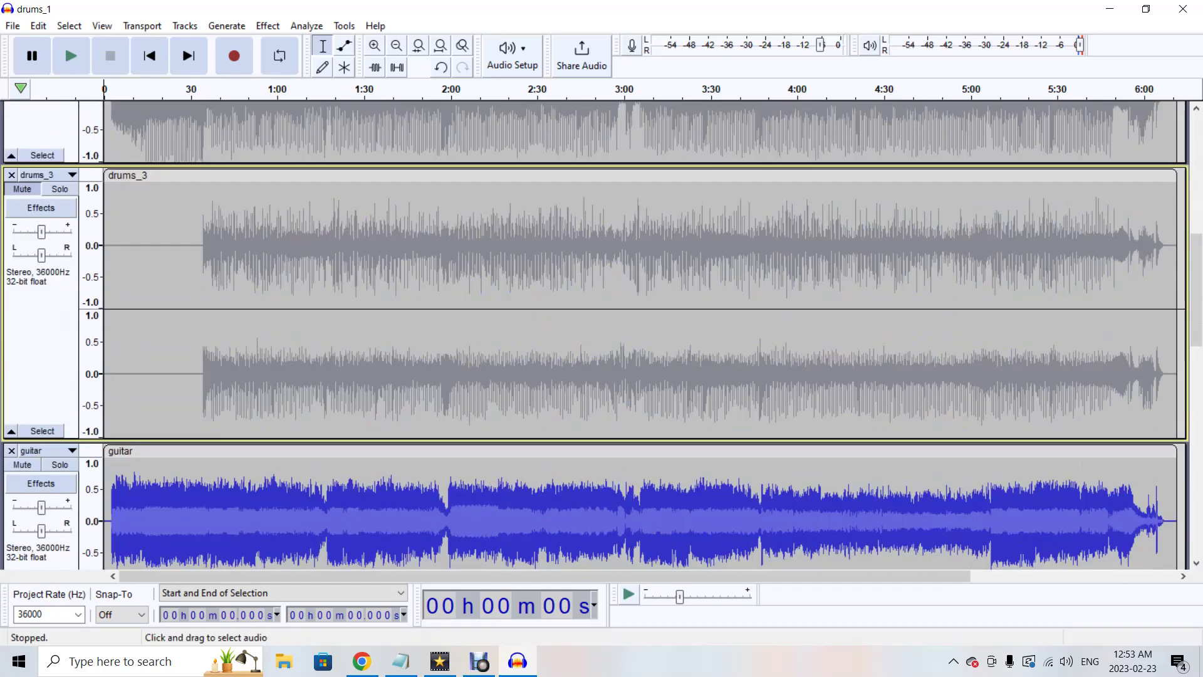
# Play the opening seconds of the mix with the three drum tracks muted, and stop playback
pyautogui.scroll(10, 626, 333)
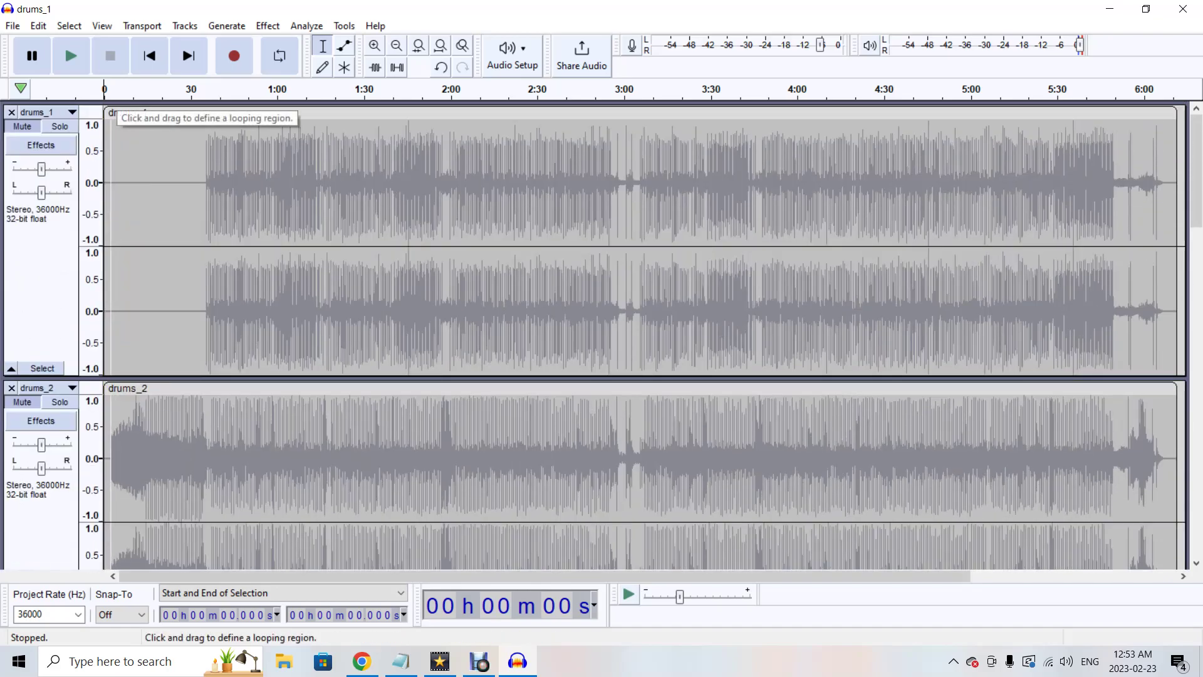
pyautogui.click(113, 94)
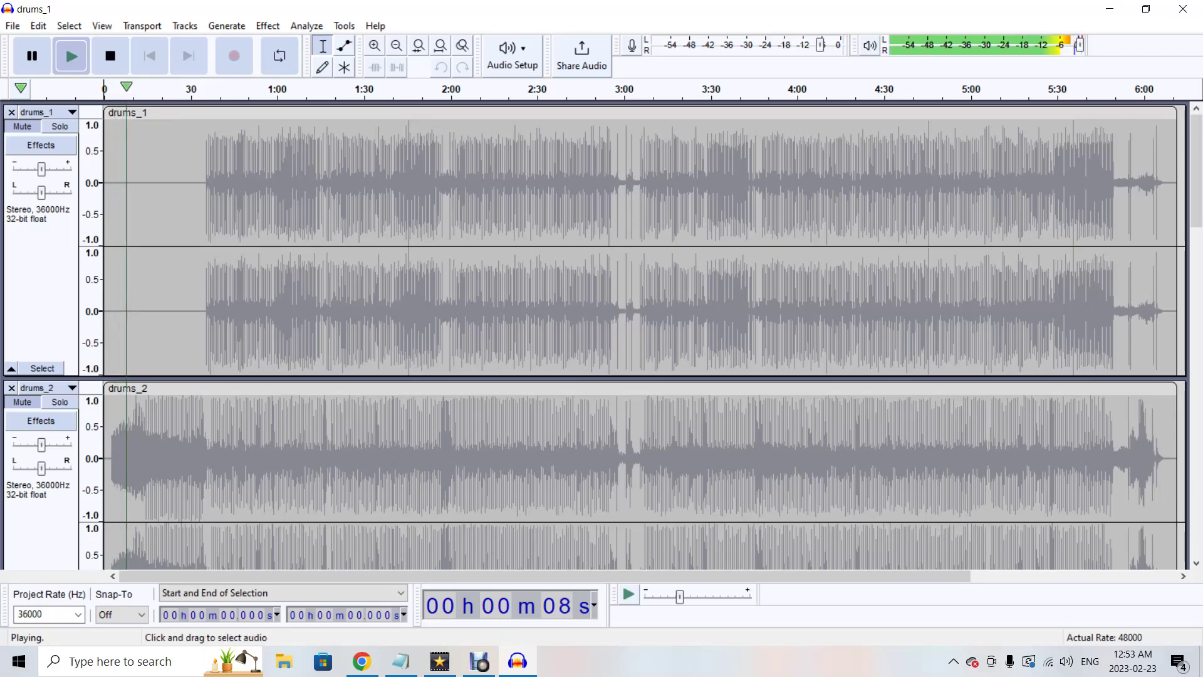
pyautogui.press('space')
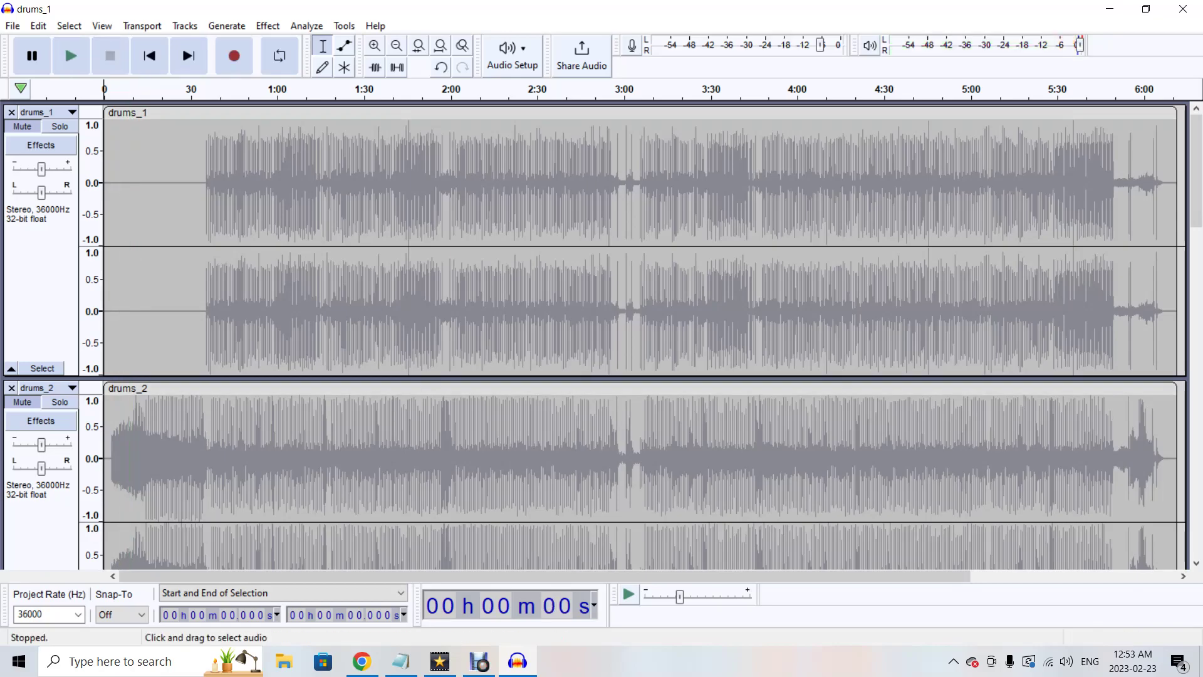
# Unmute the drums_3 track while keeping drums_1 and drums_2 muted
pyautogui.scroll(-2, 602, 335)
pyautogui.scroll(-3, 42, 493)
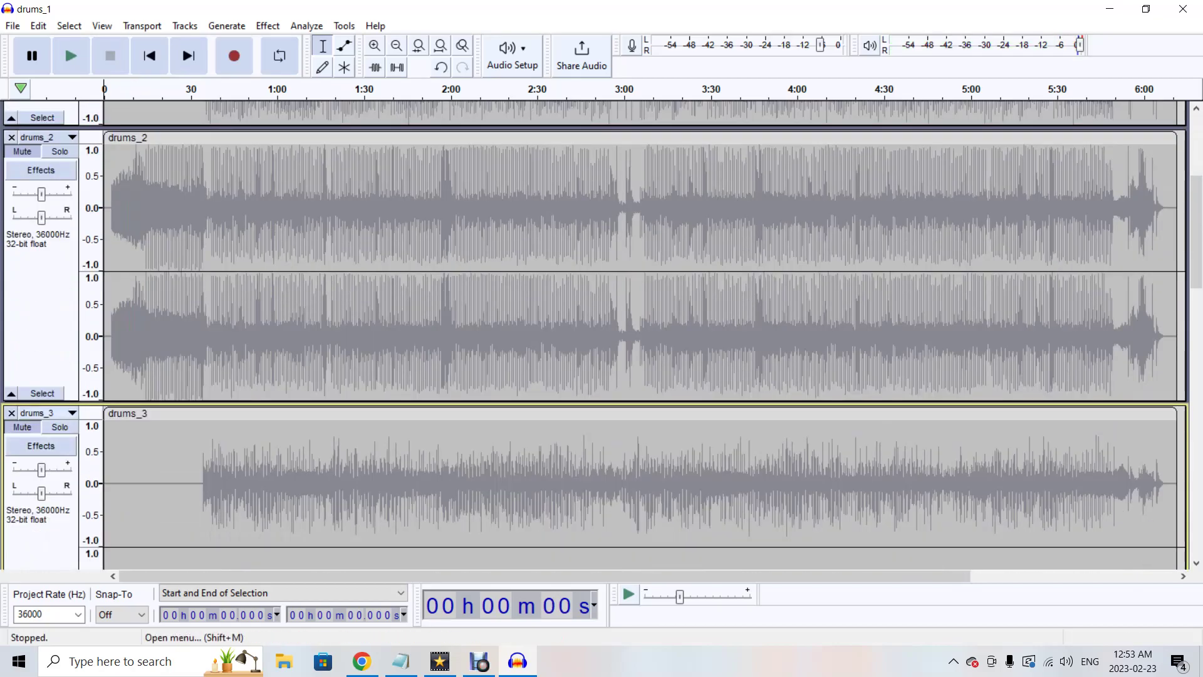
pyautogui.click(22, 427)
pyautogui.click(23, 315)
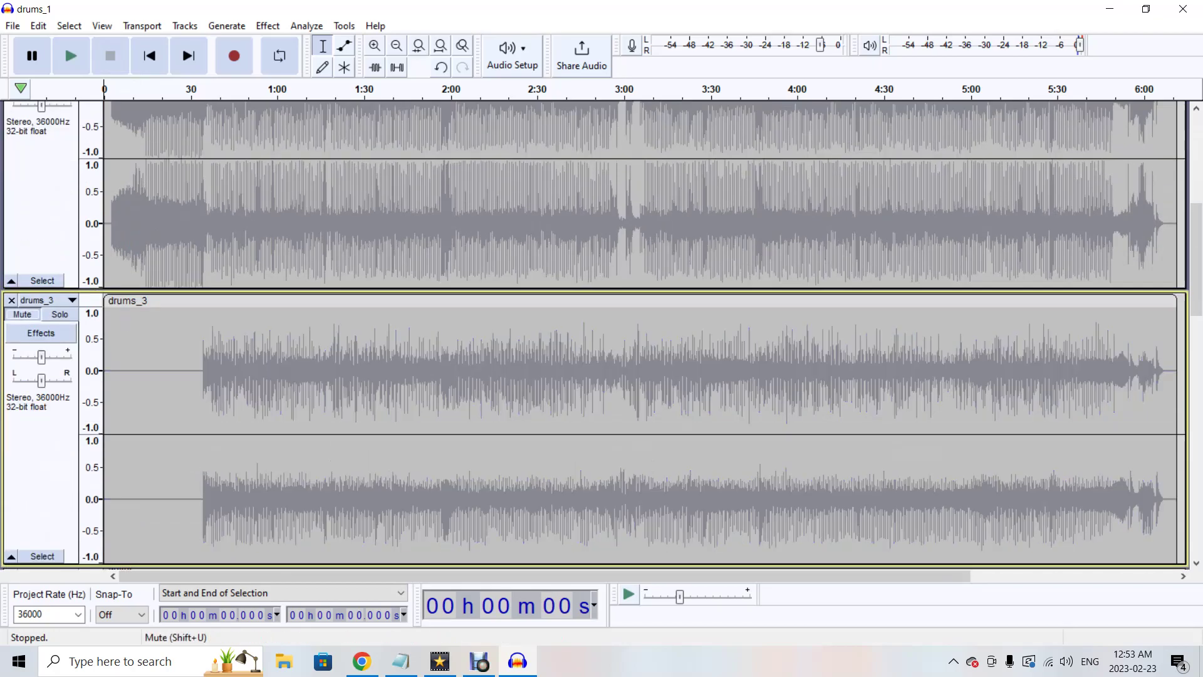
pyautogui.press('Return')
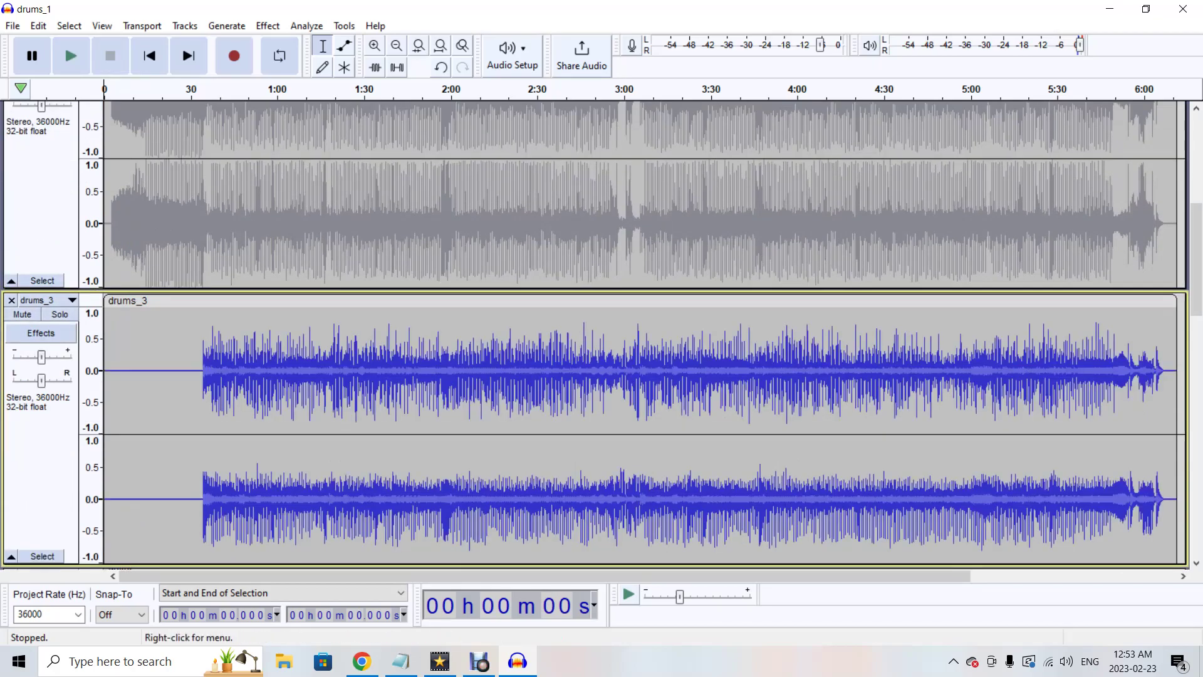
# Unmute the drums_2 and drums_1 tracks
pyautogui.press('Up')
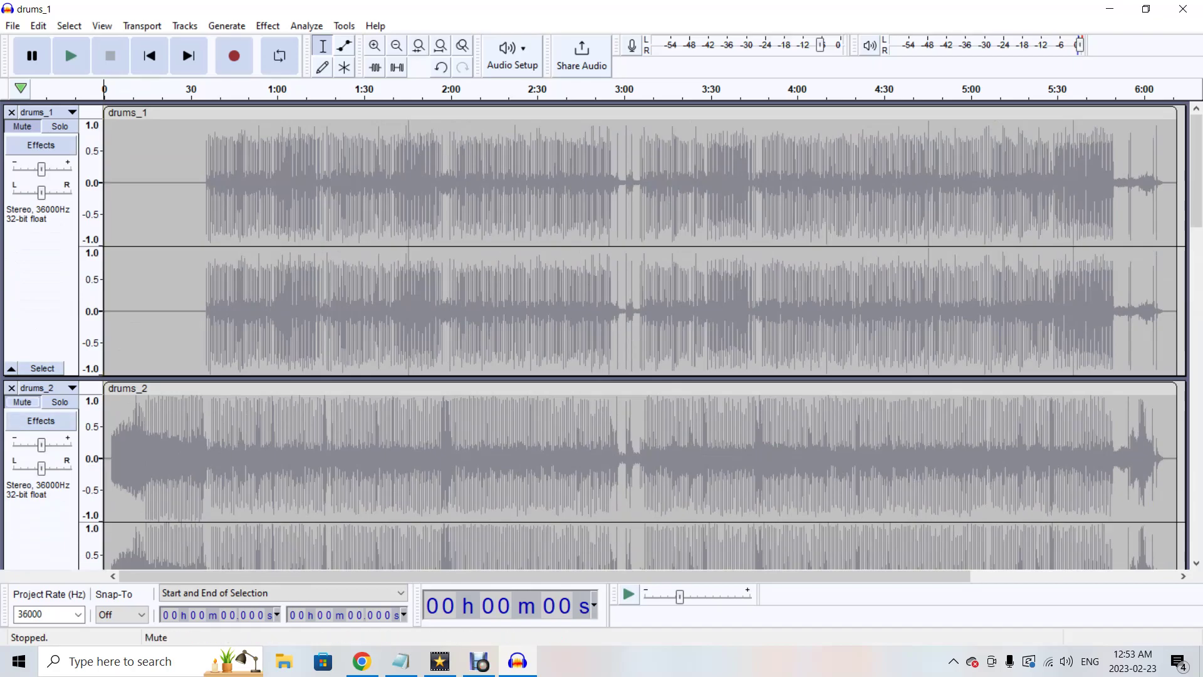
pyautogui.press('Return')
pyautogui.scroll(3, 627, 332)
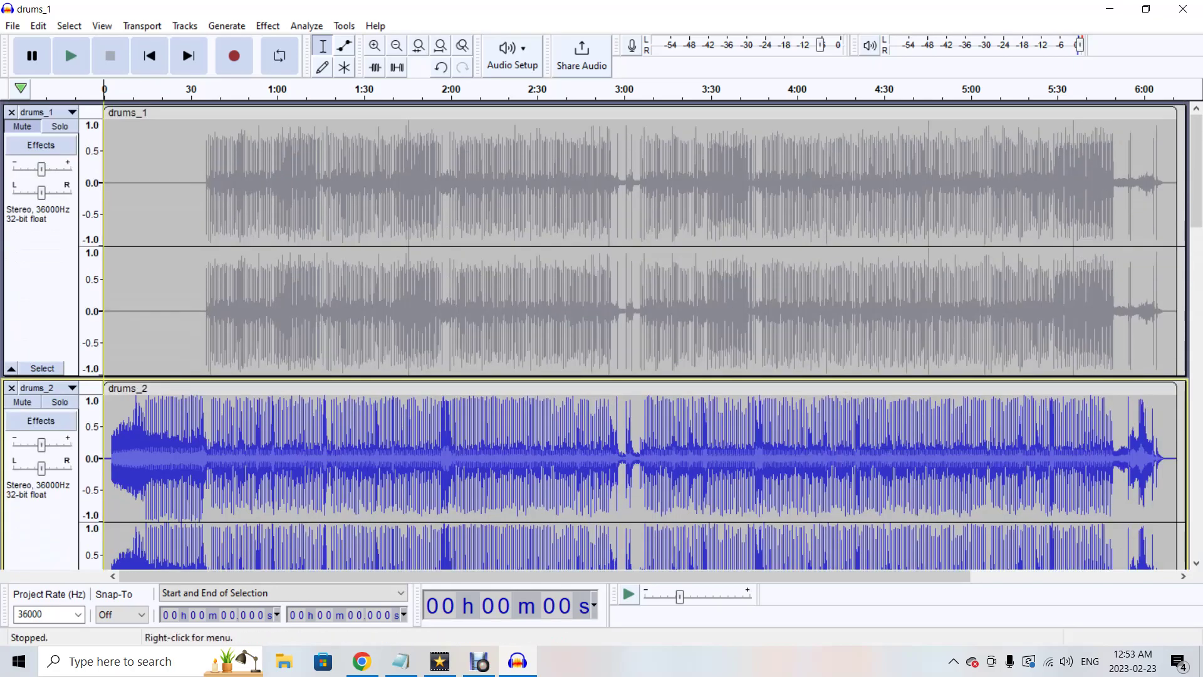
pyautogui.press('Up')
pyautogui.press('Return')
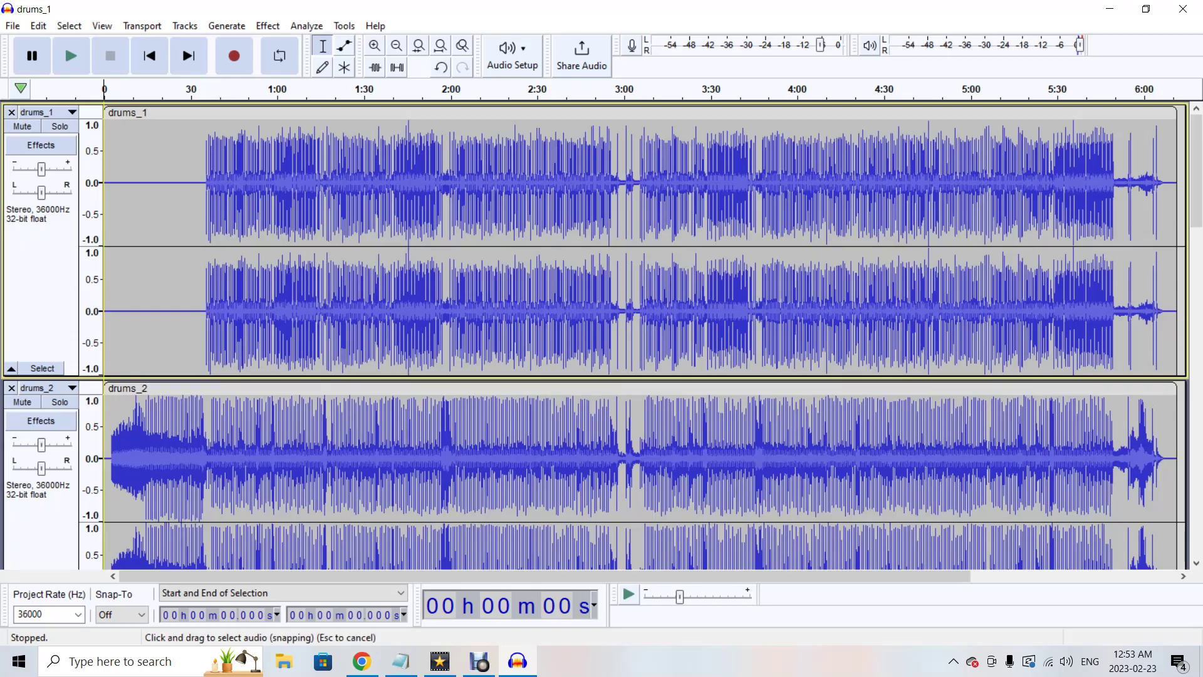
# Isolate the drum stems by soloing drums_1 and unmuting drums_2 and drums_3, leaving the other tracks silent
pyautogui.click(60, 127)
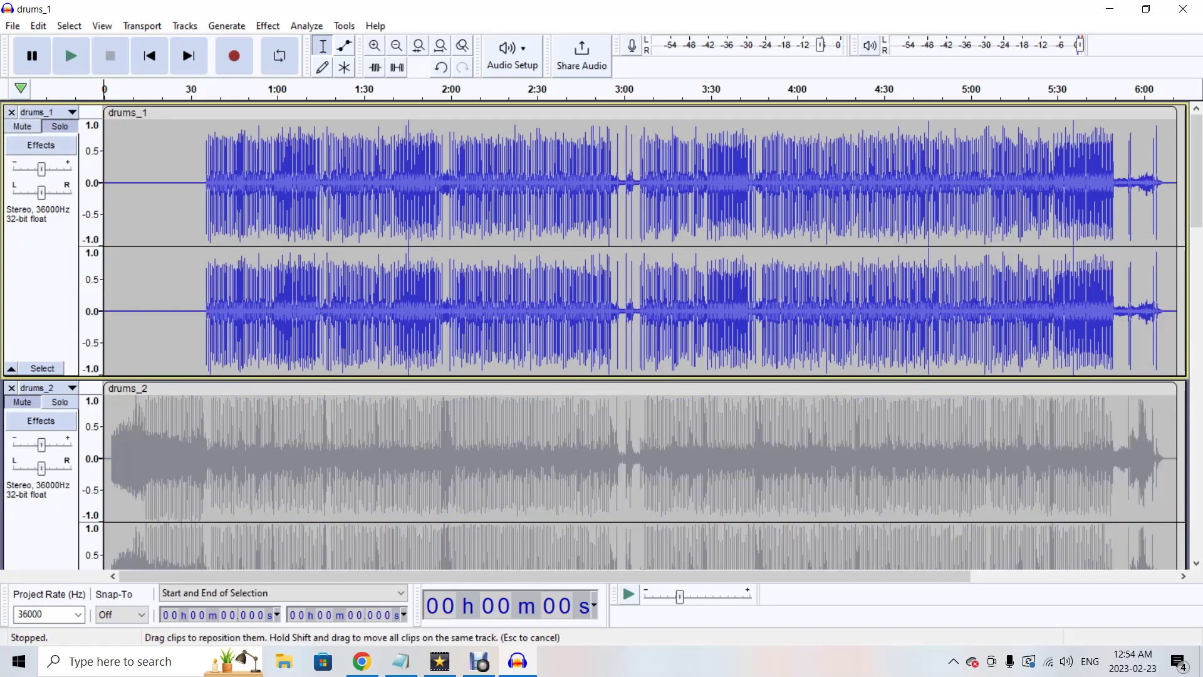
pyautogui.click(22, 403)
pyautogui.scroll(-1, 188, 388)
pyautogui.scroll(-3, 22, 401)
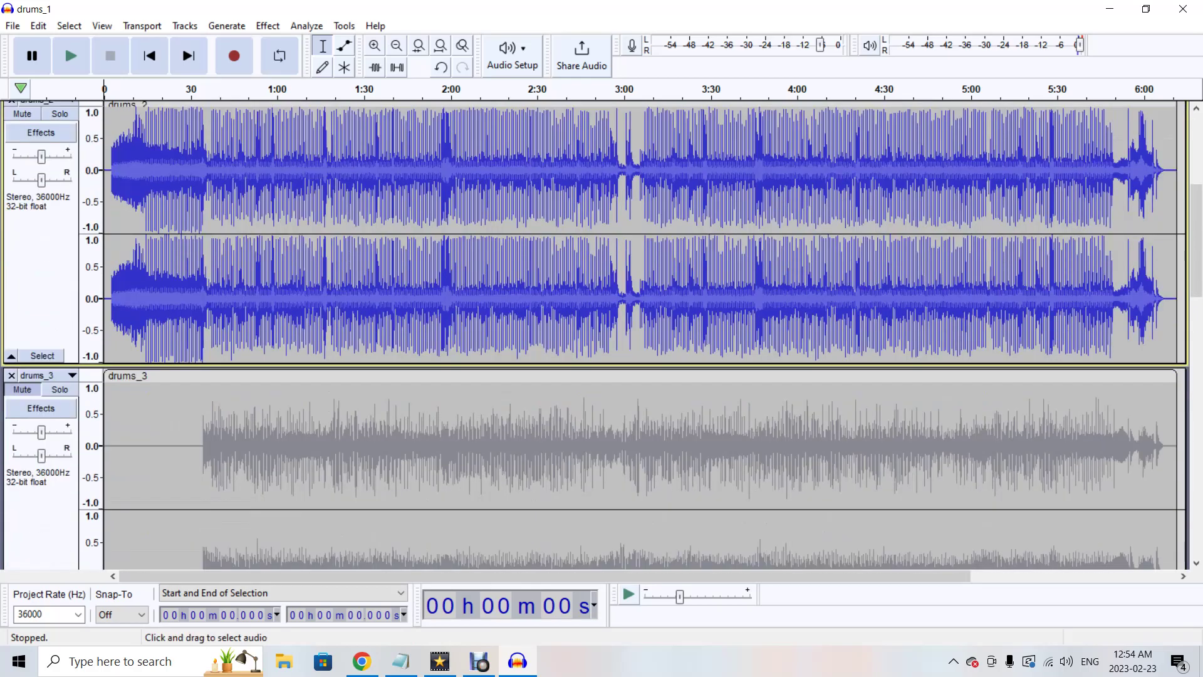
pyautogui.click(21, 390)
pyautogui.scroll(5, 601, 335)
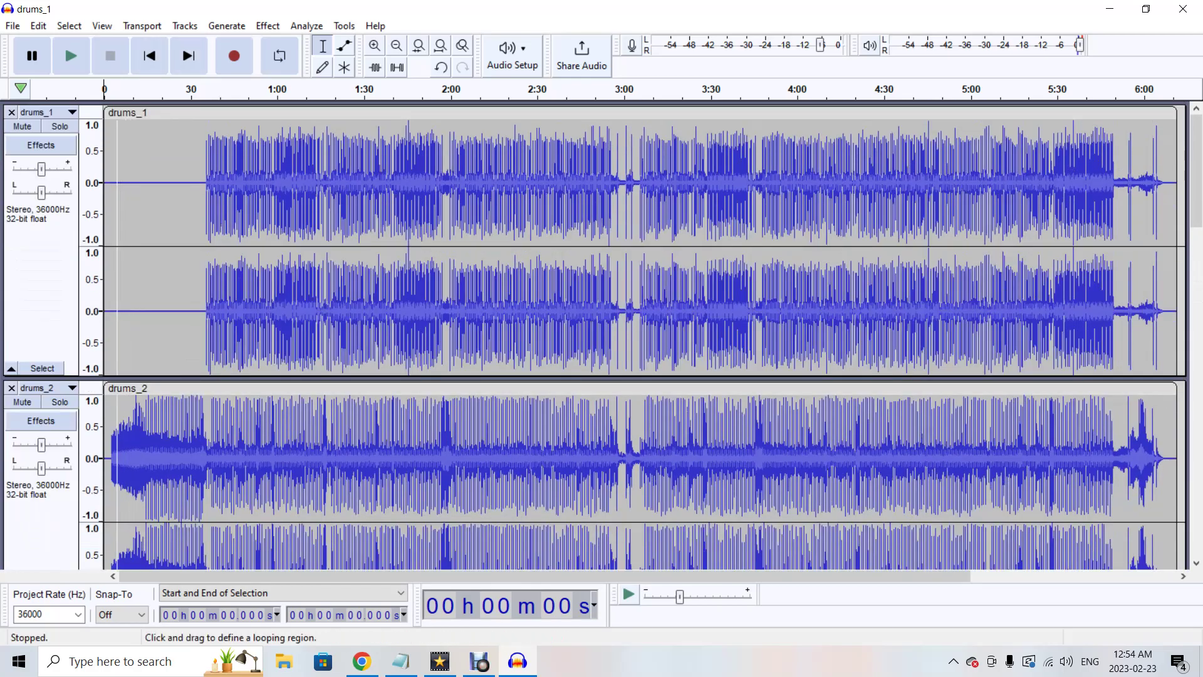
# Play about the first 20 seconds of the isolated drum tracks from the start, and stop playback
pyautogui.press('space')
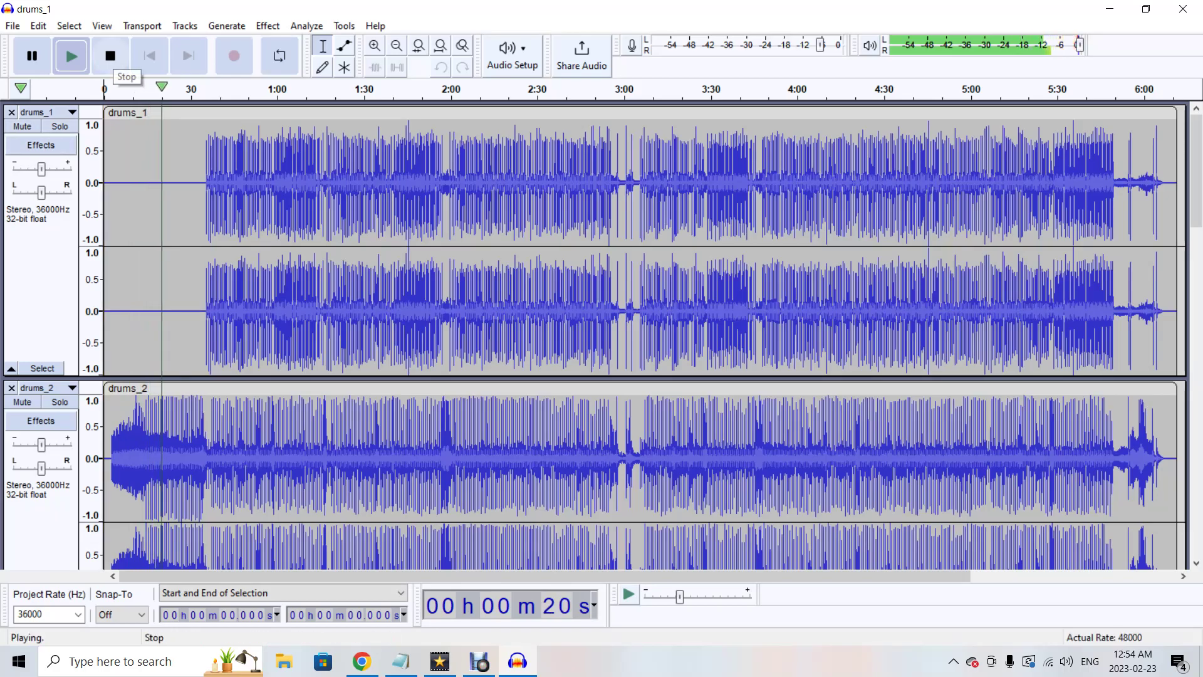
pyautogui.click(111, 55)
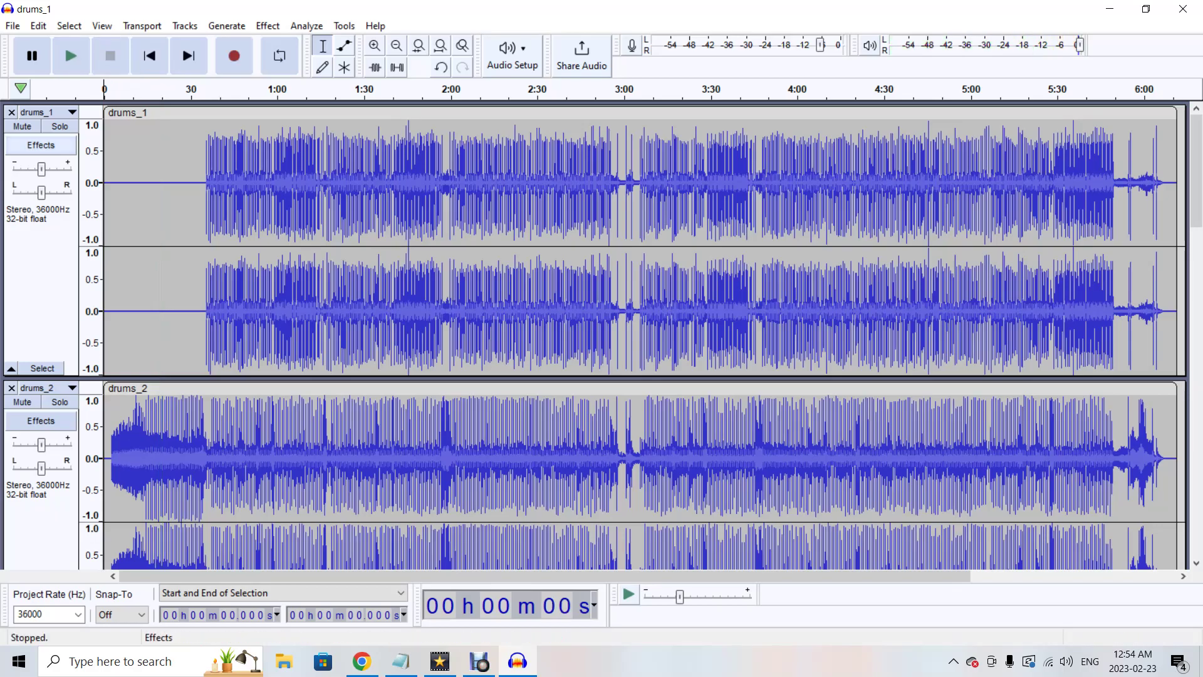
# Make all tracks audible again using the drums_1 solo, and remove the drums_1, drums_2 and drums_3 tracks from the project
pyautogui.click(59, 126)
pyautogui.click(60, 126)
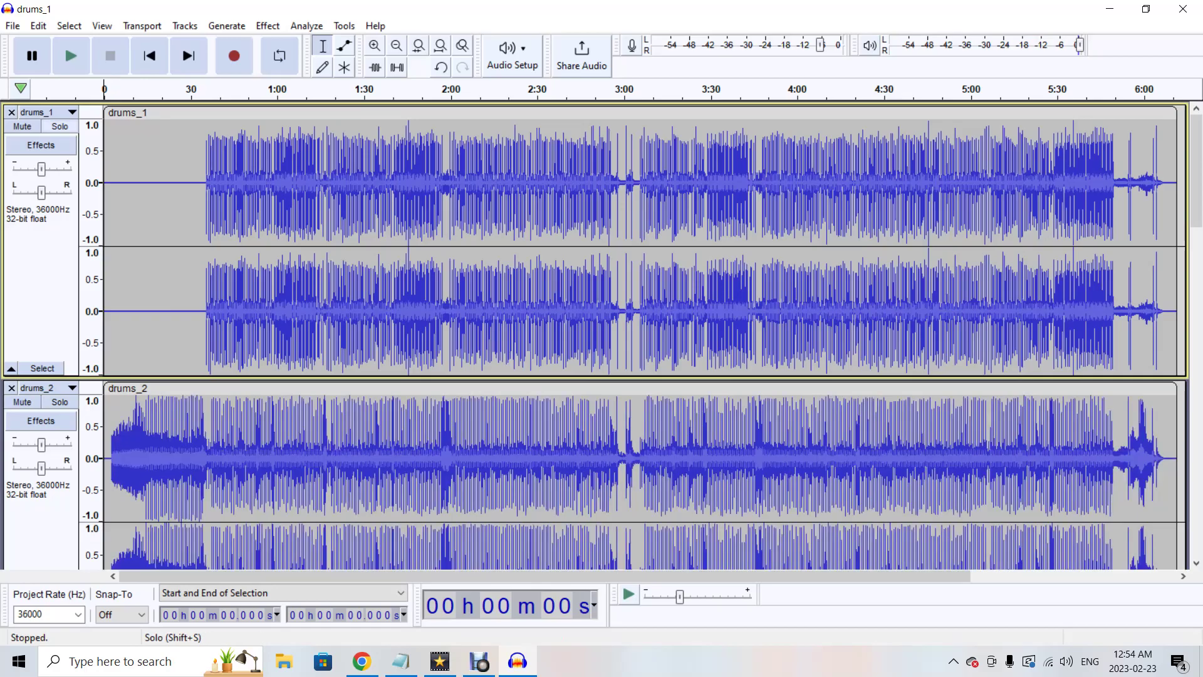
pyautogui.click(11, 112)
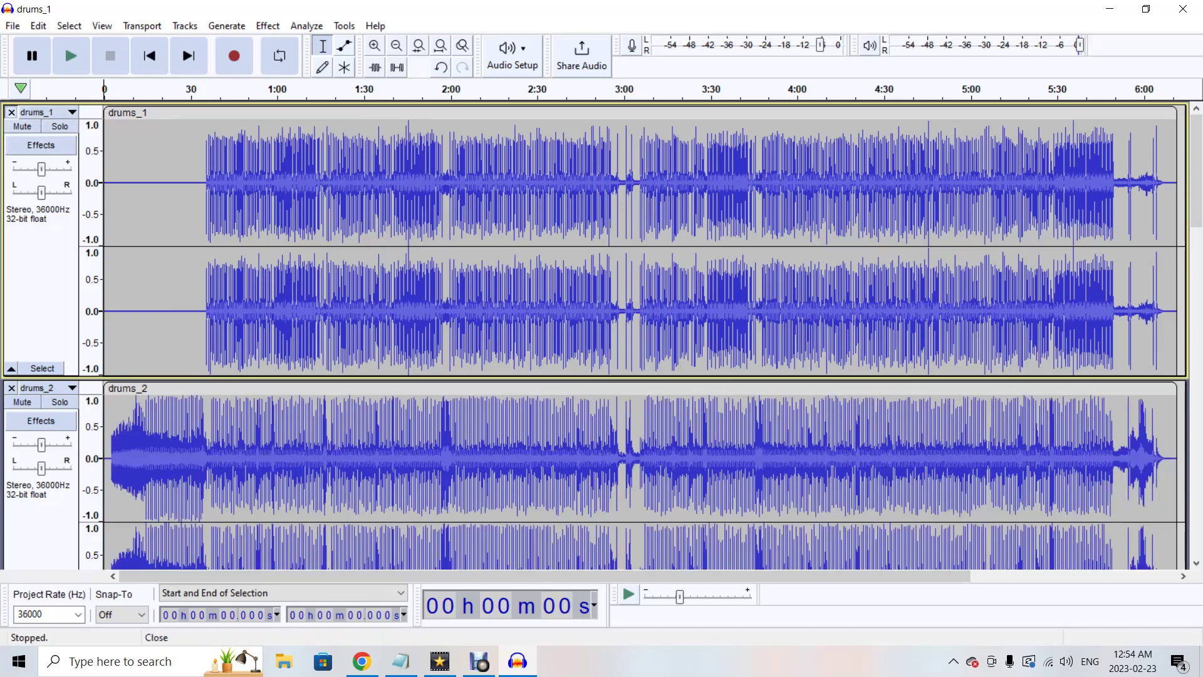
pyautogui.click(11, 112)
pyautogui.click(11, 111)
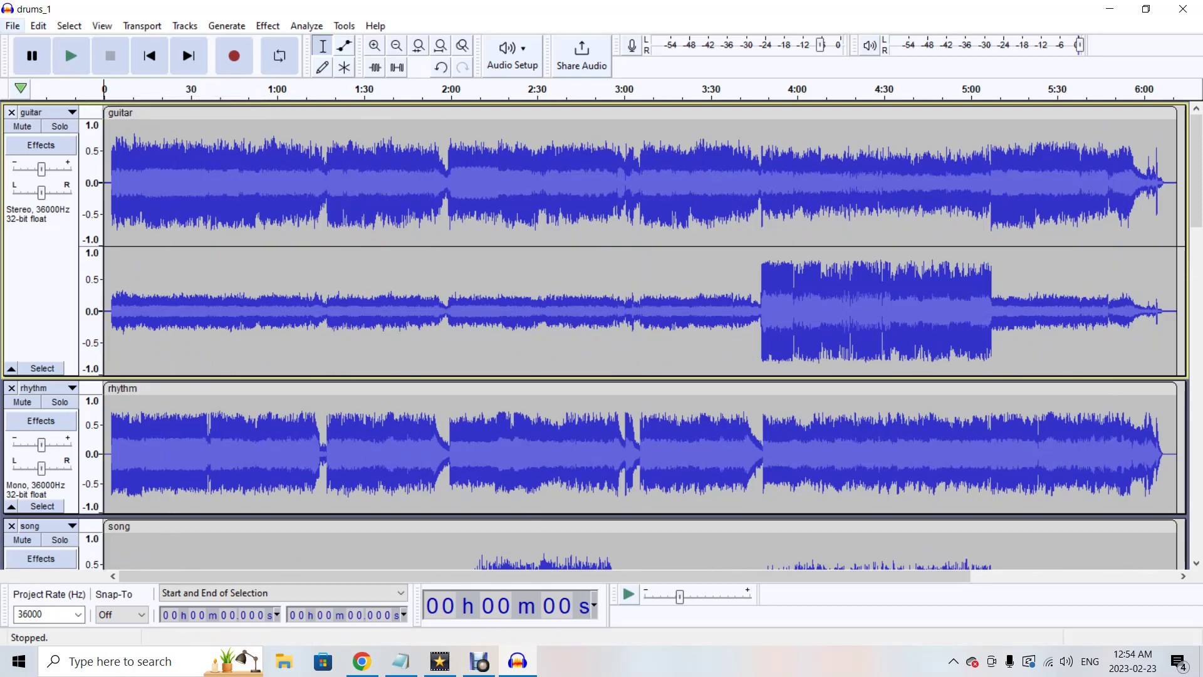
# Examine the available audio export options, such as MP3, WAV and OGG, and leave without exporting
pyautogui.click(13, 26)
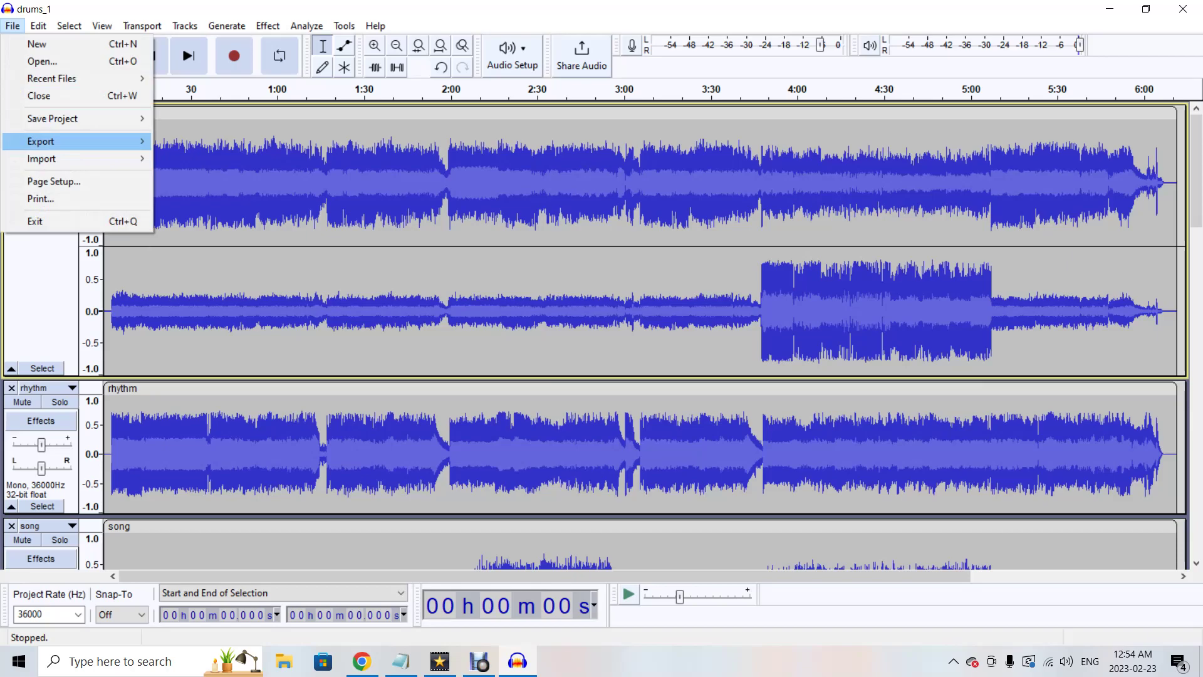
pyautogui.moveTo(62, 141)
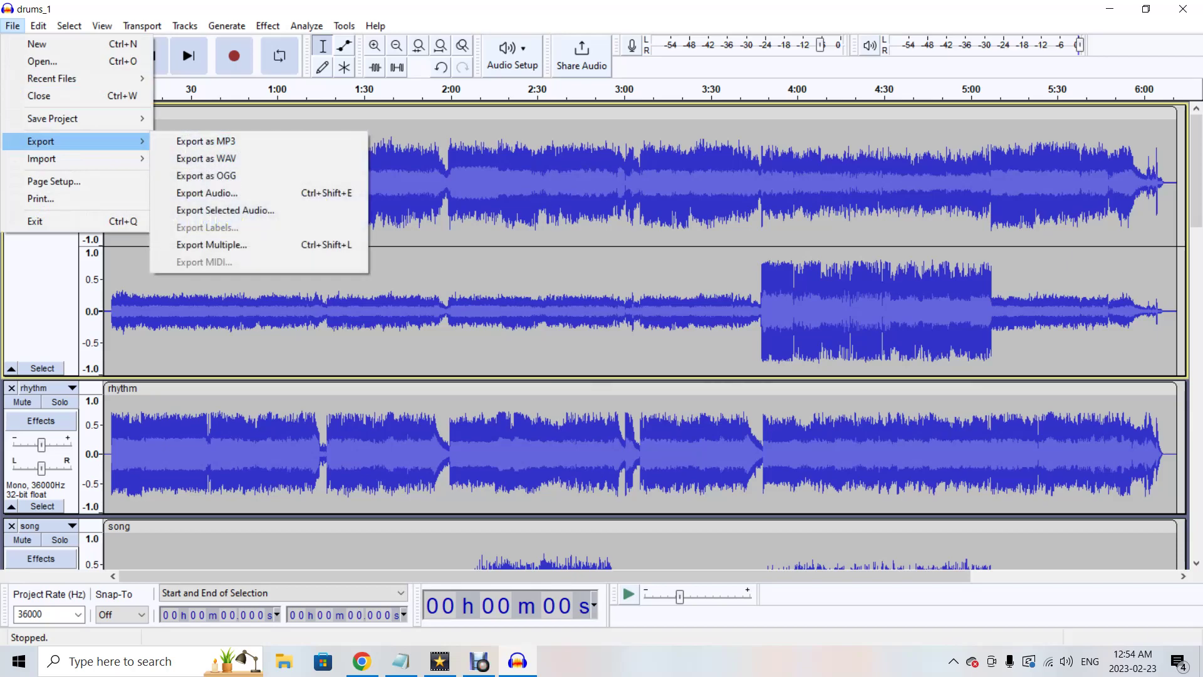
pyautogui.click(470, 89)
# Play the remaining drumless mix from just past the two-minute mark, and stop playback
pyautogui.click(470, 89)
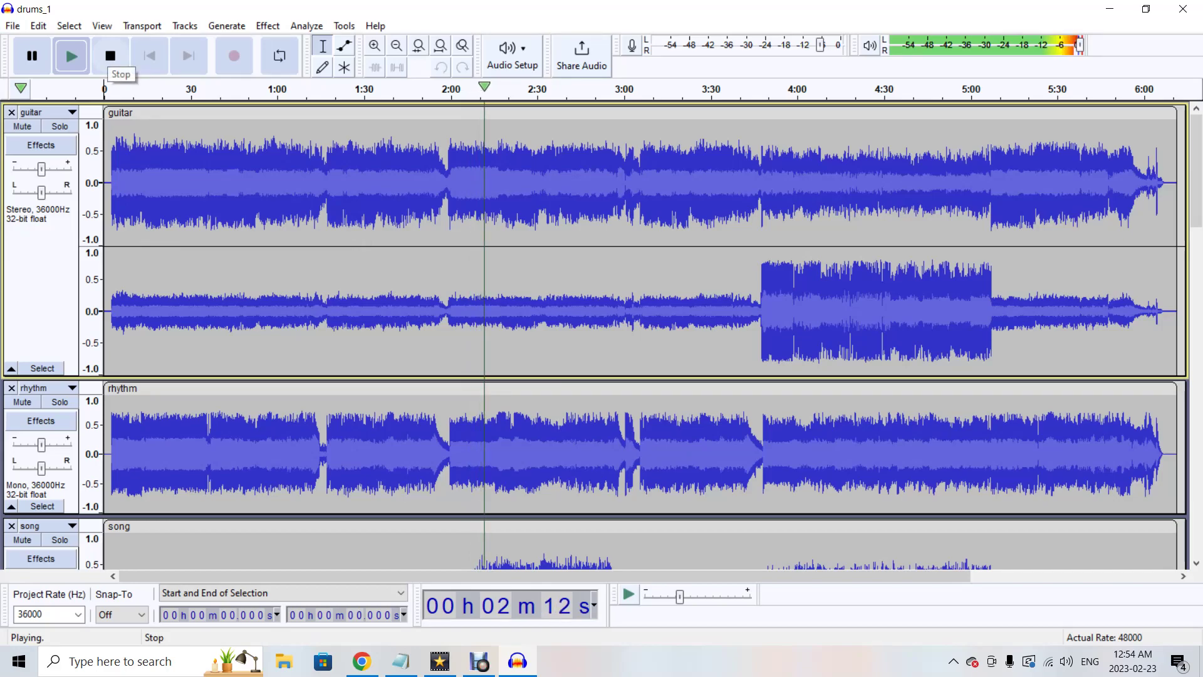
pyautogui.click(110, 56)
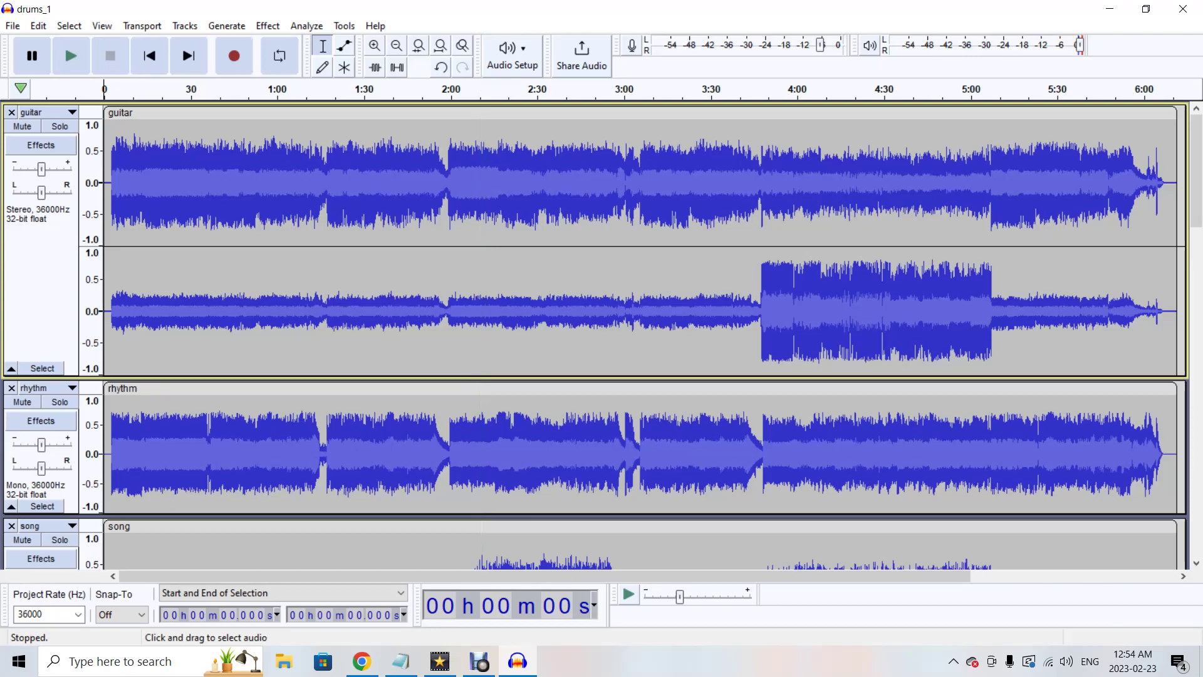